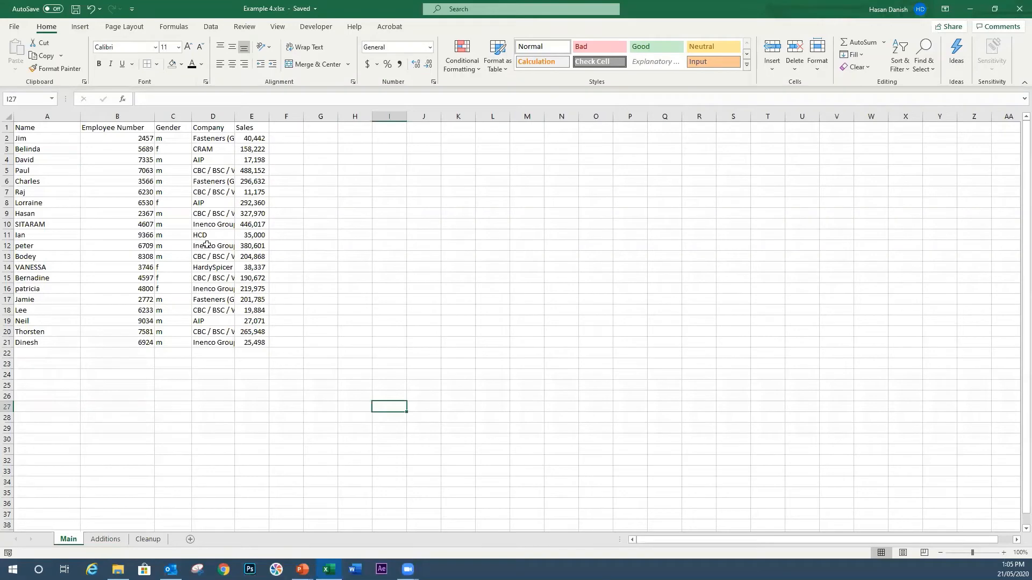
Examine the extent of the employee sales data in A1:E21 on the Main sheet
drag(64, 128, 344, 397)
click(311, 269)
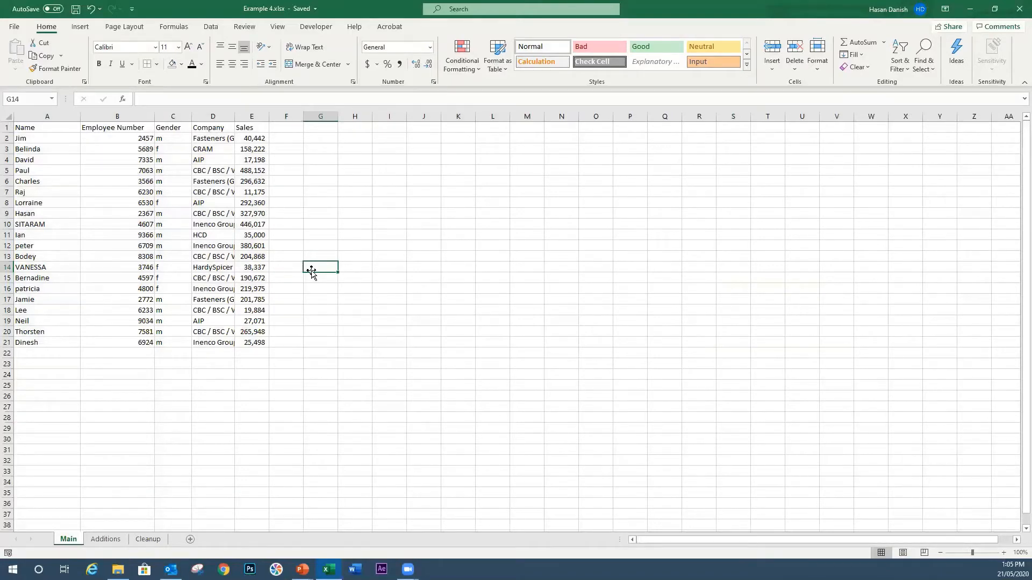
drag(32, 139, 258, 342)
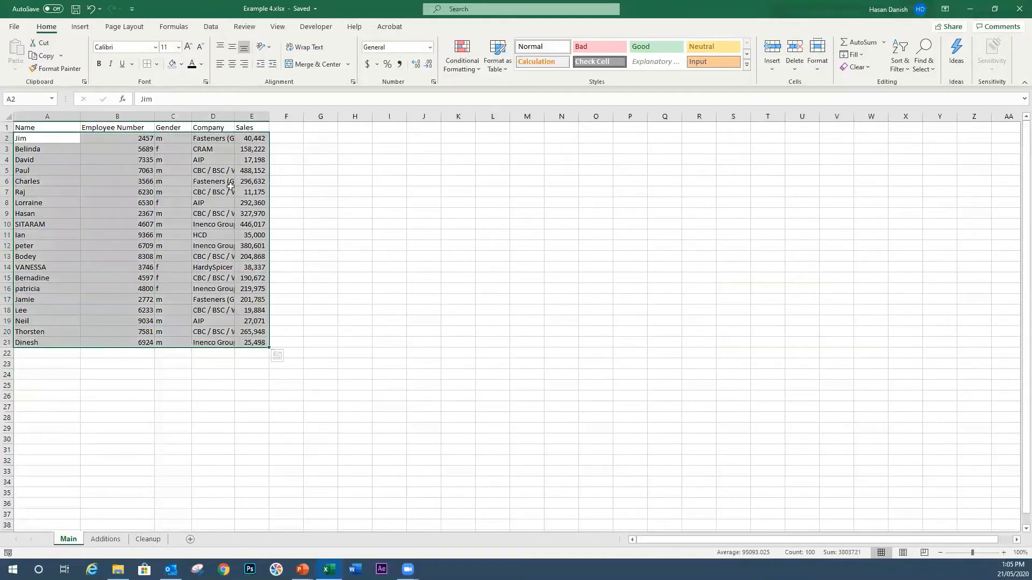
click(193, 252)
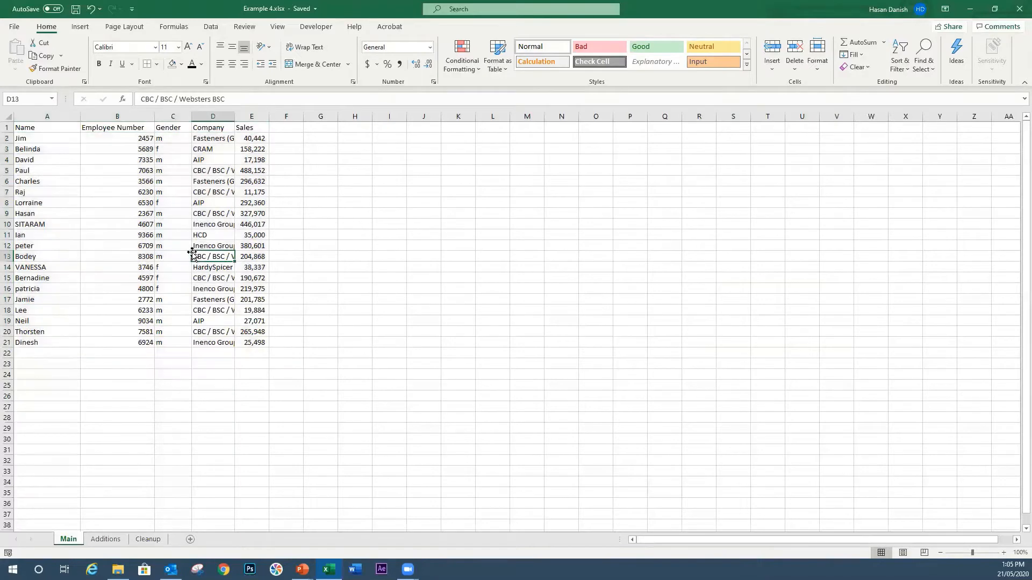
click(56, 127)
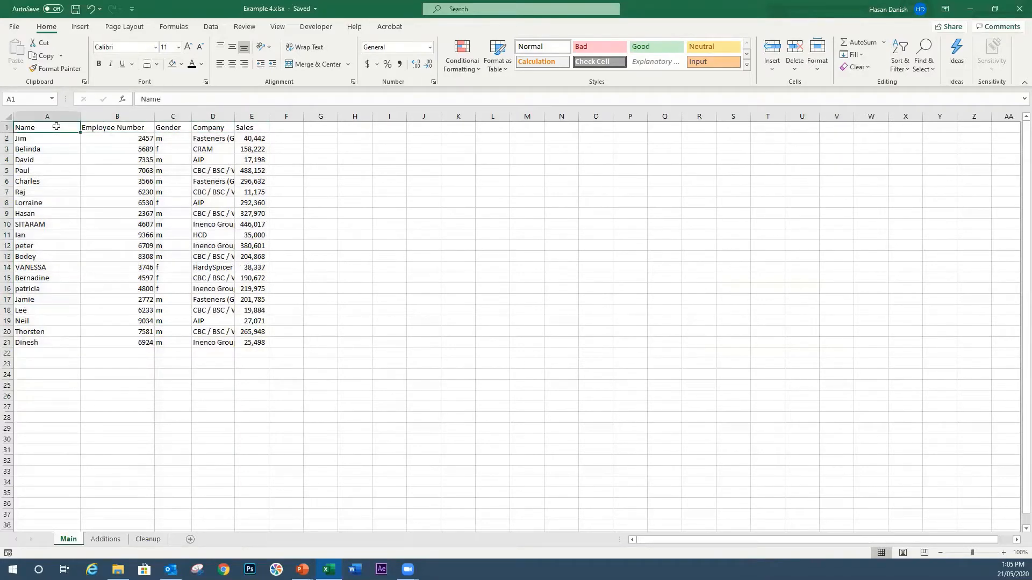
drag(75, 141, 260, 314)
click(309, 254)
click(229, 235)
click(70, 180)
click(160, 215)
Format A1:E21 as a table with headers in the first-row blue Medium style, and fit the Company column's width to its contents
click(78, 254)
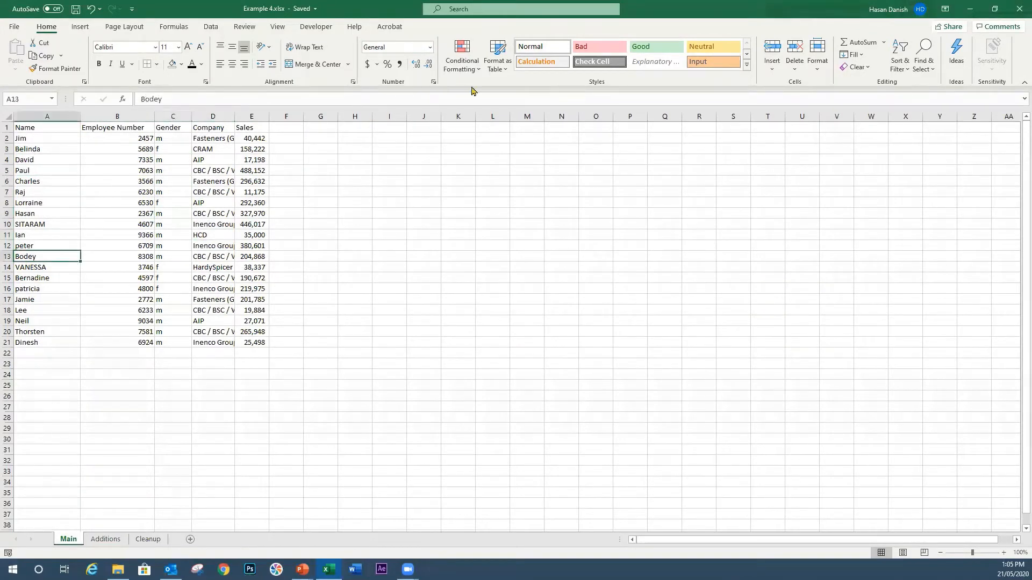
click(499, 64)
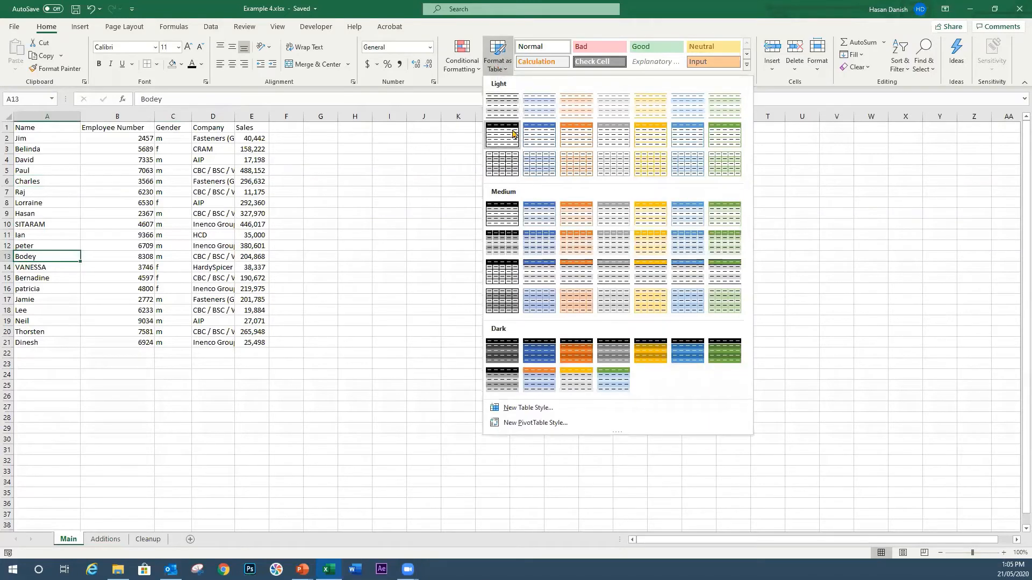
click(538, 212)
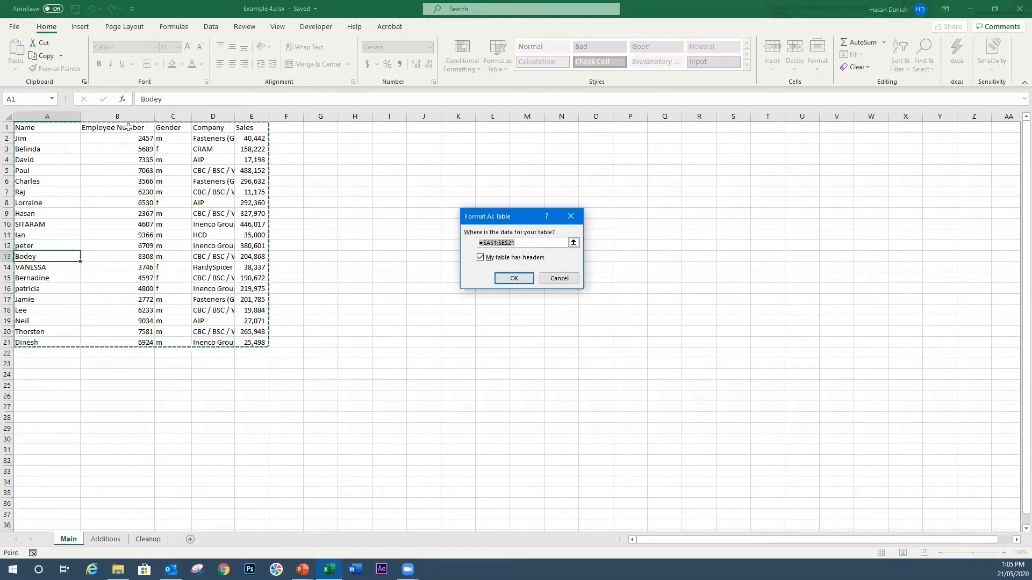
click(515, 278)
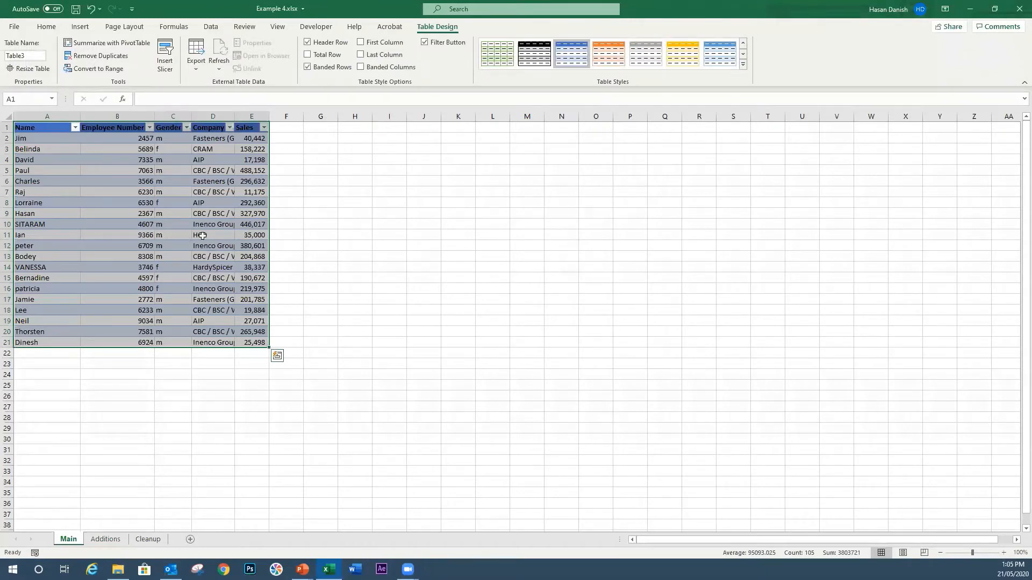
scroll(194, 221, up, 3)
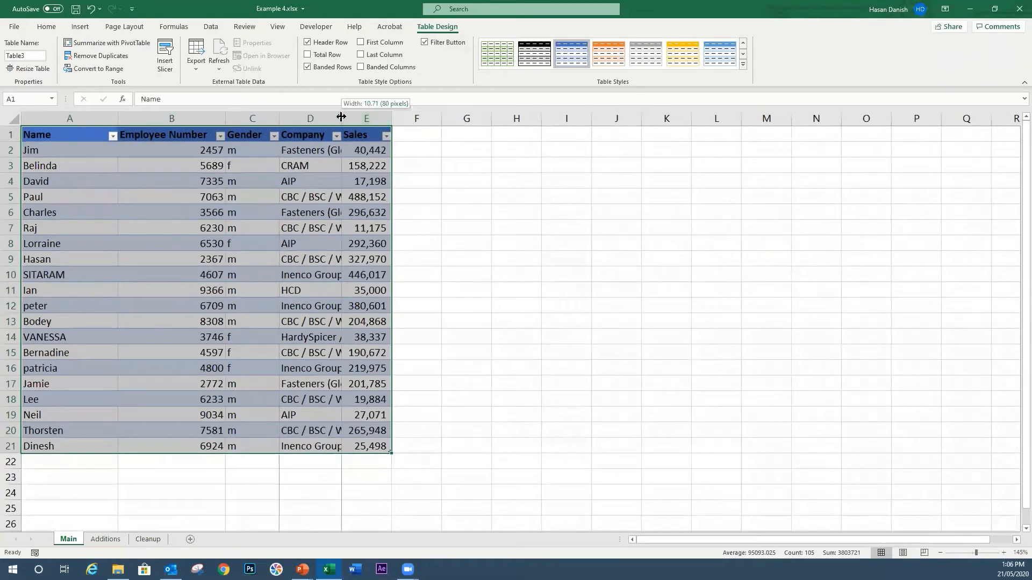
double_click(342, 118)
Review the table's Name, Employee Number, Company and Sales columns, selecting cells inside and outside the table
drag(98, 150, 107, 431)
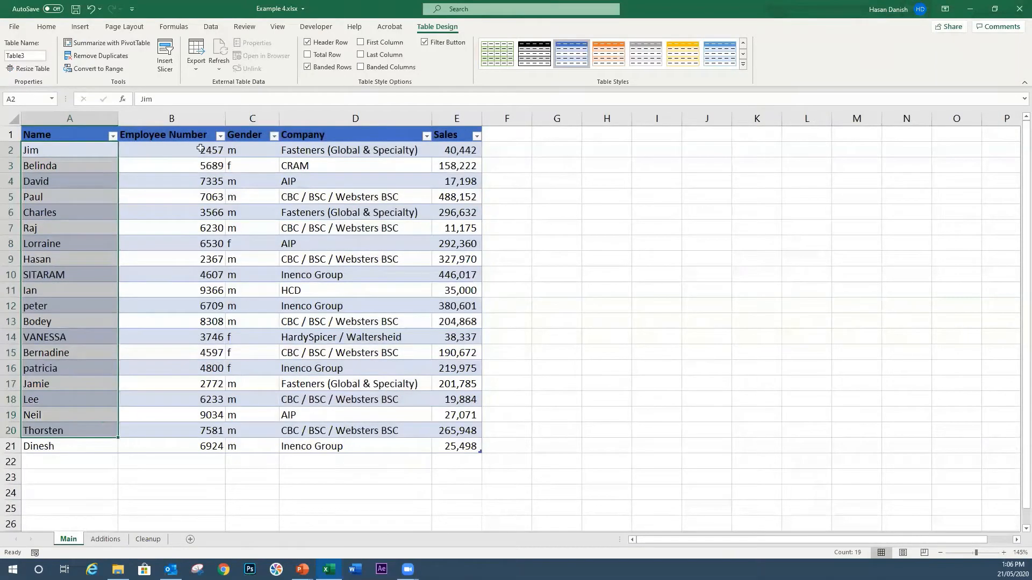
drag(202, 148, 232, 279)
drag(301, 150, 333, 290)
drag(457, 148, 452, 424)
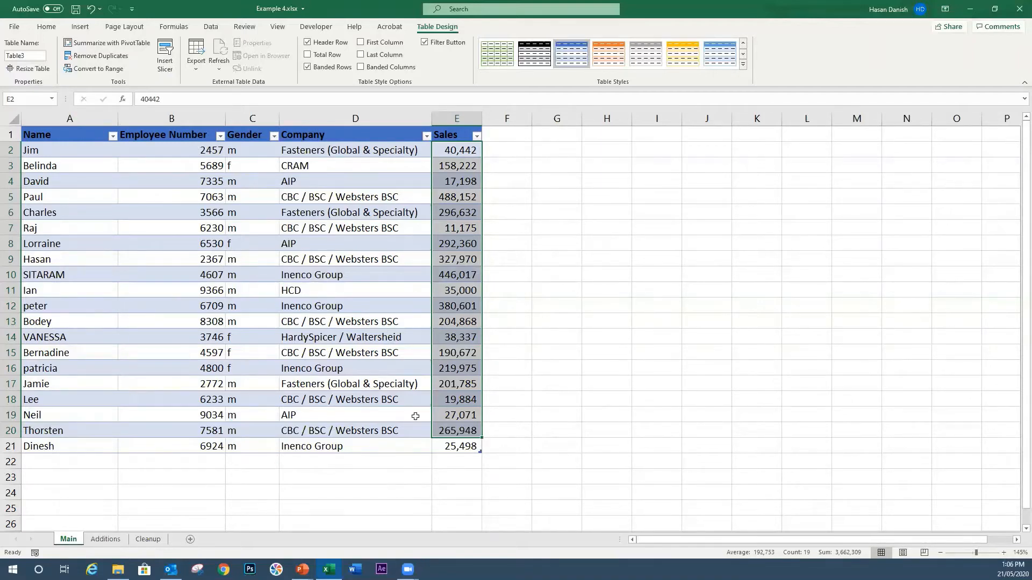
click(237, 314)
click(601, 179)
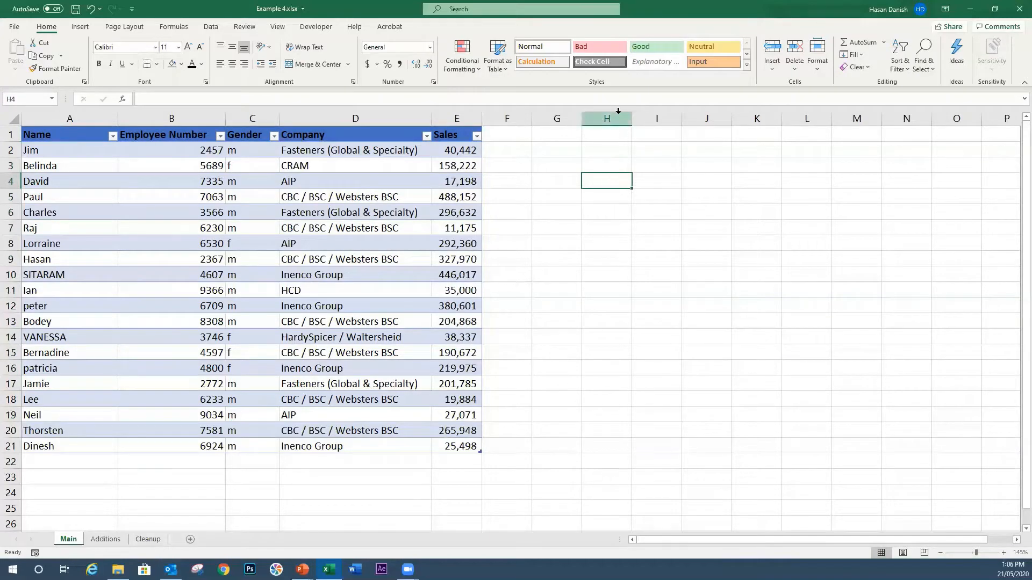
click(399, 254)
click(300, 199)
Rename the employee sales table to MaySales
click(368, 245)
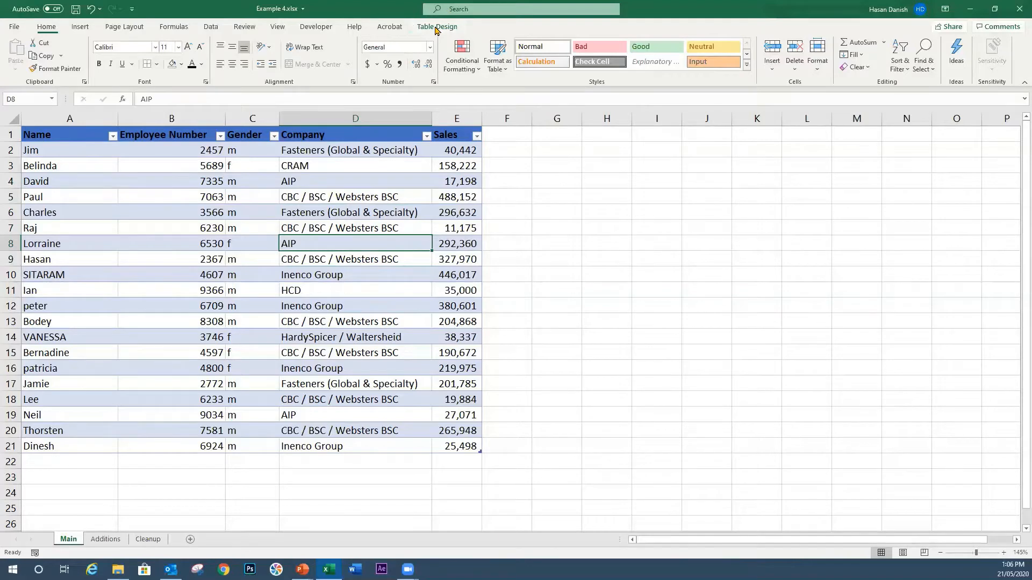
click(436, 27)
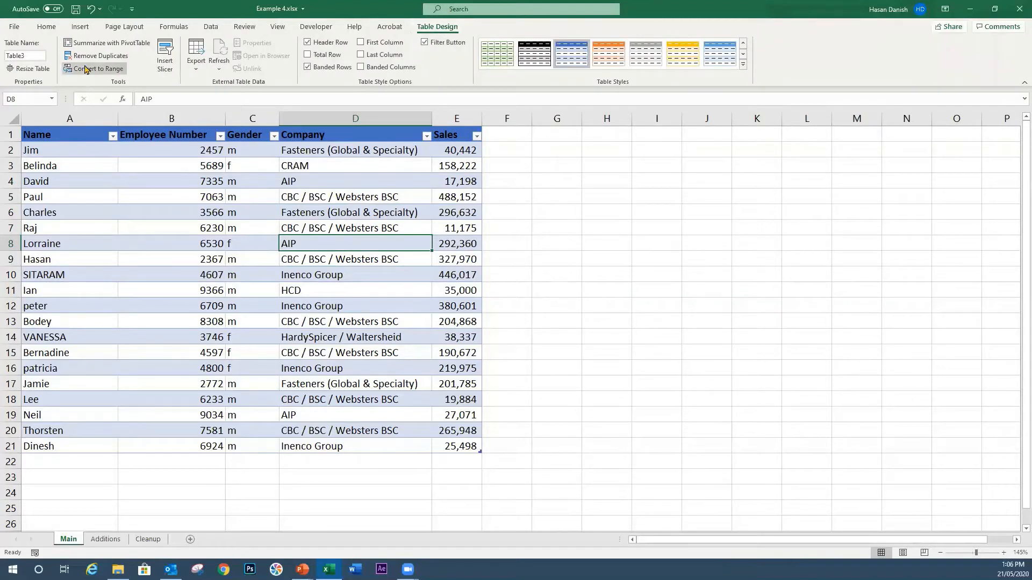
double_click(18, 56)
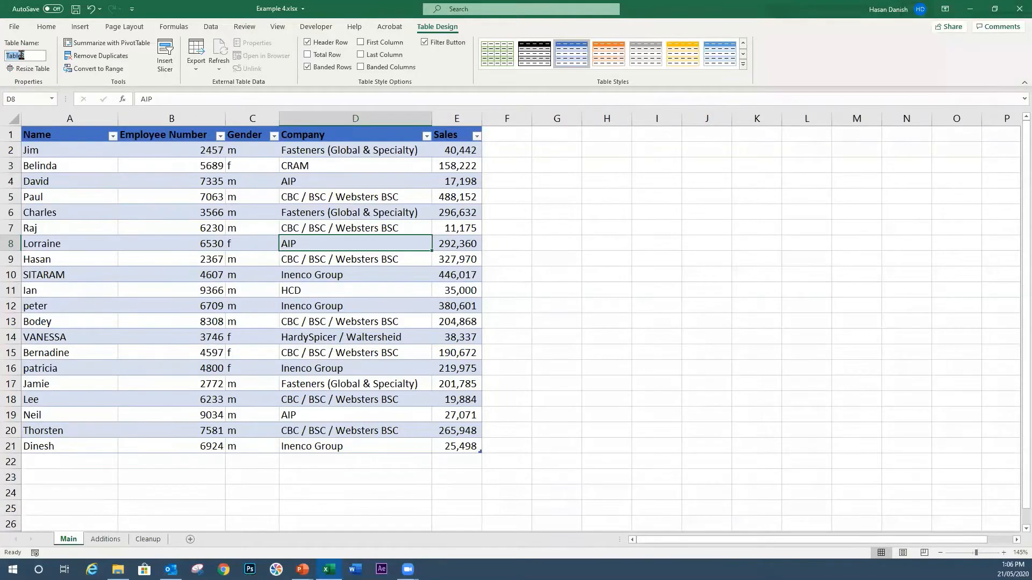
text(May_Sales)
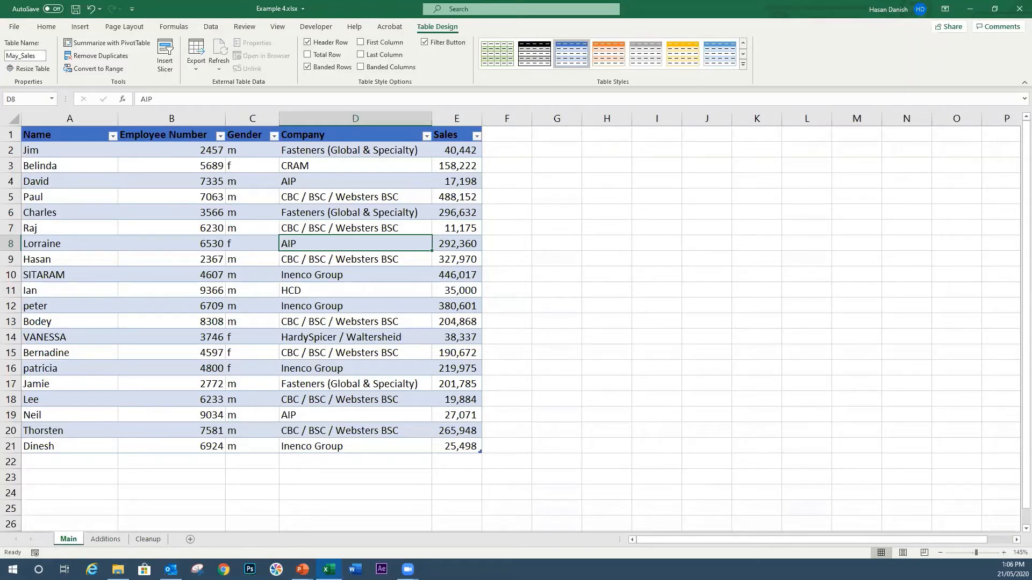
click(19, 56)
key(Delete)
key(Return)
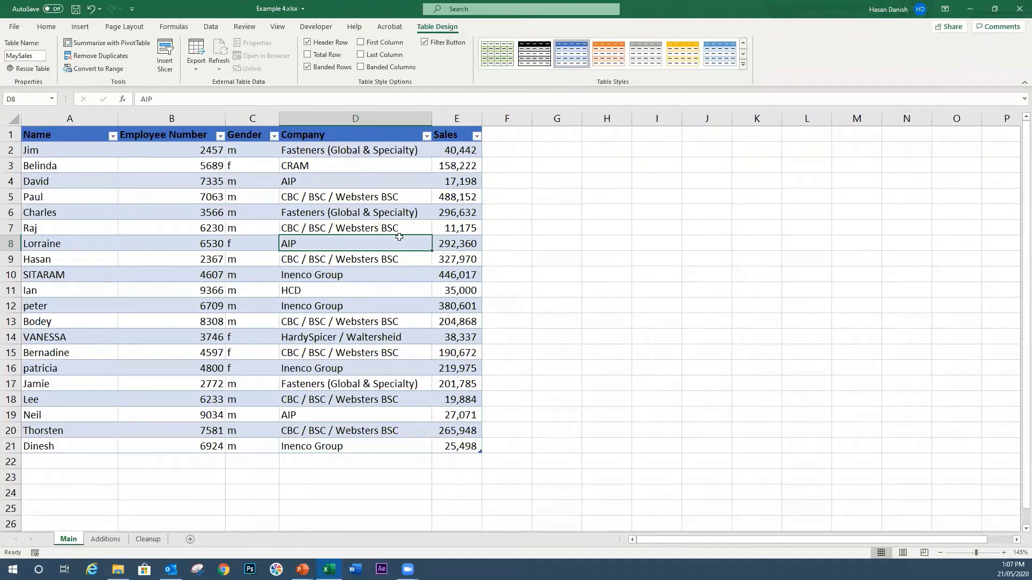
Shrink the table range to end at row 20, and extend it back to include row 21
click(557, 215)
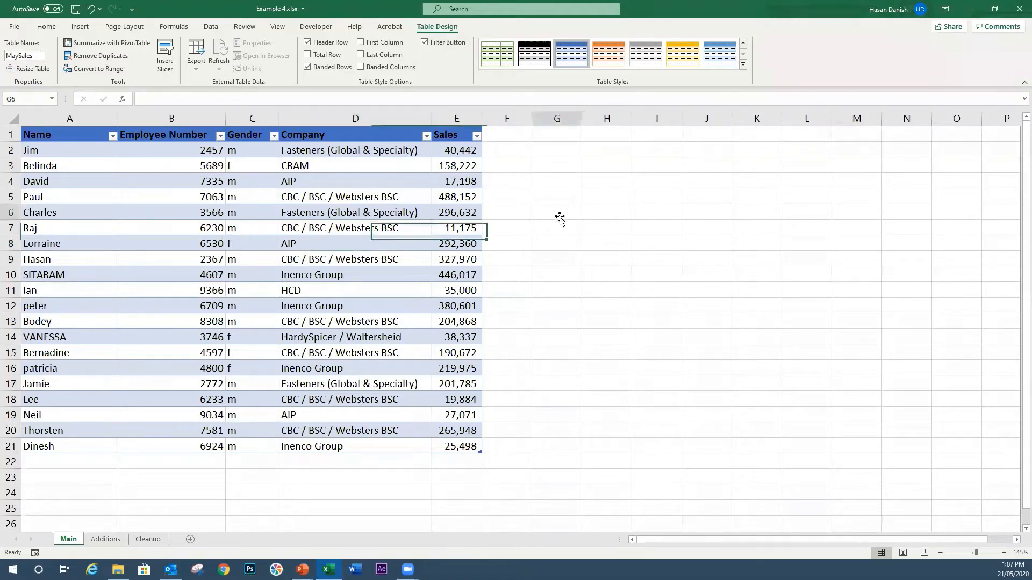
click(465, 182)
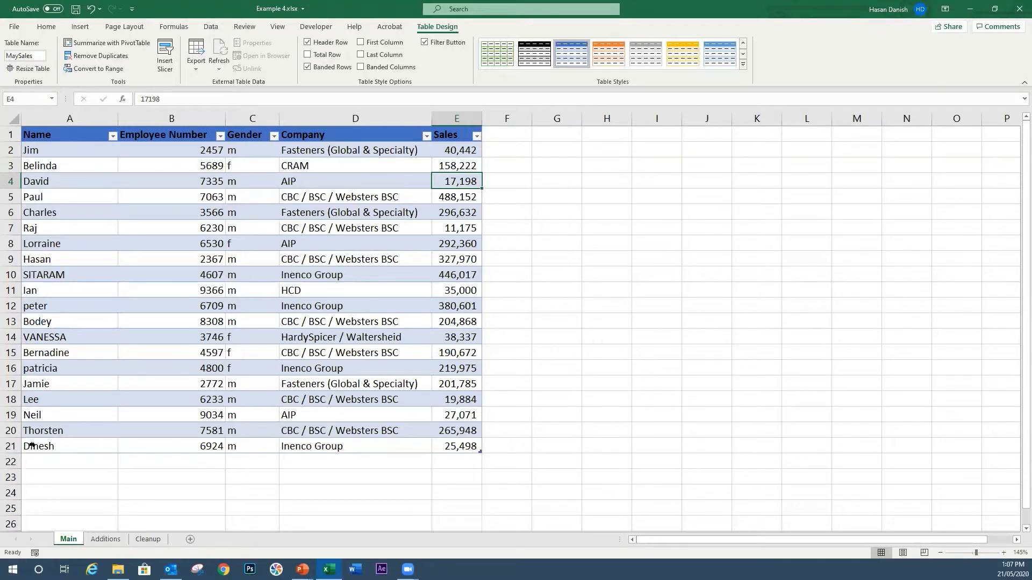
drag(477, 450, 481, 438)
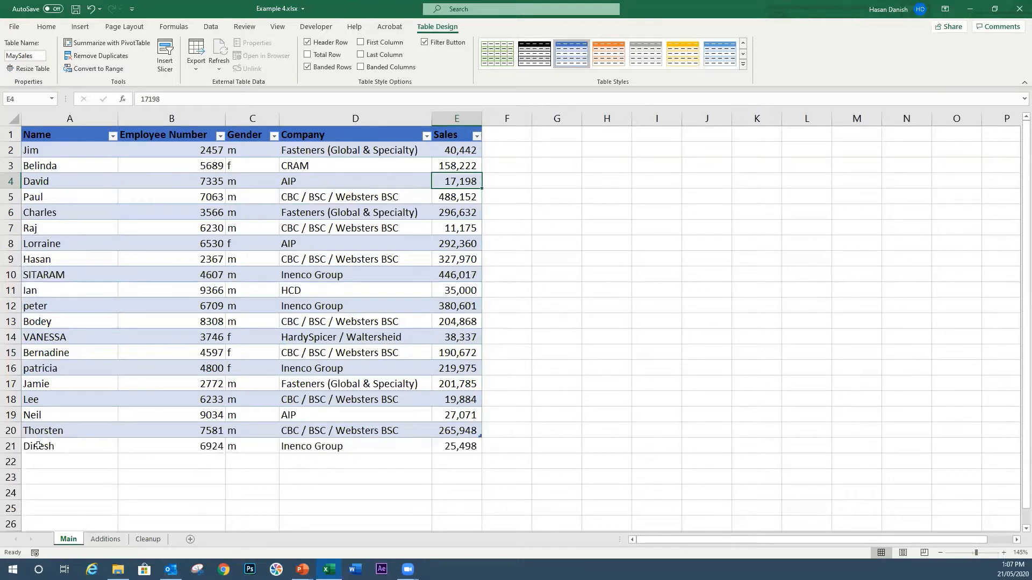
click(444, 448)
click(322, 447)
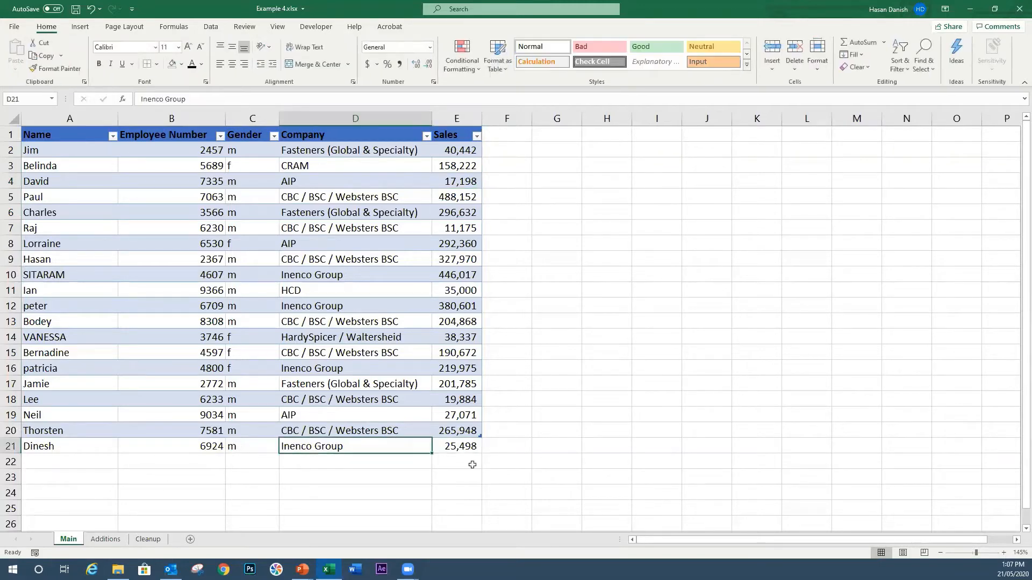
drag(480, 446, 481, 452)
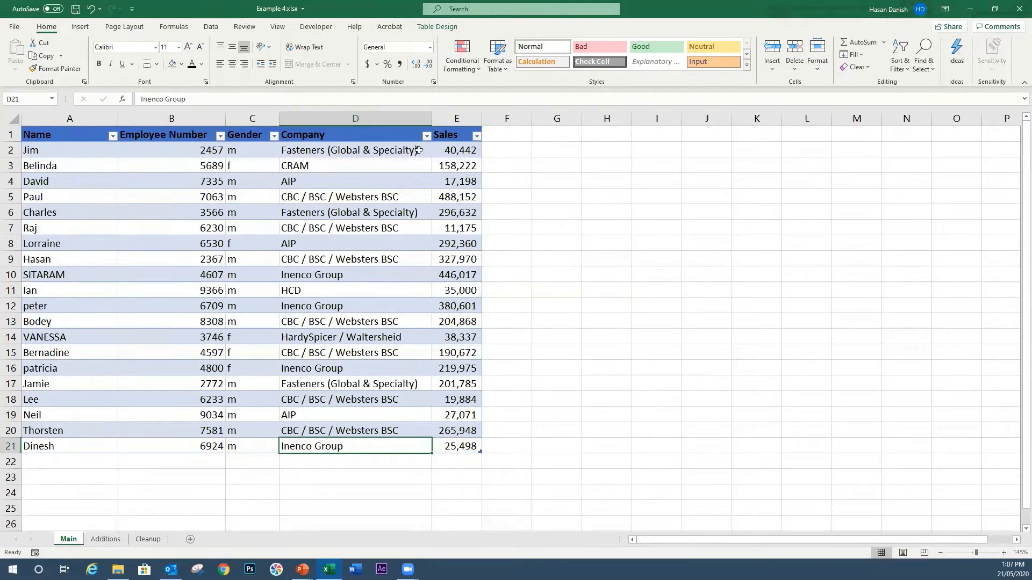
Resize the table to leave out the Sales column, and extend it back to include column E
click(444, 317)
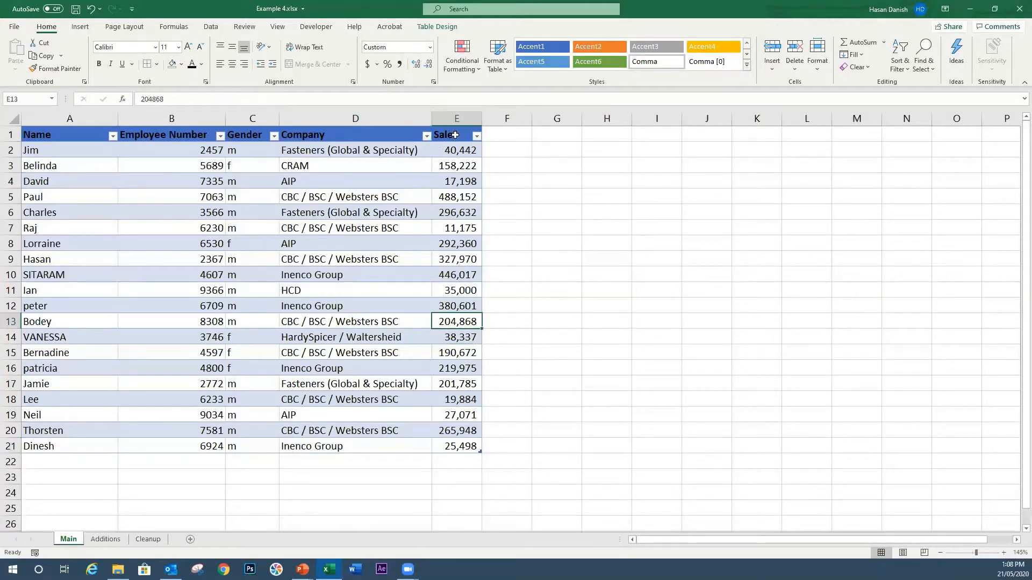
drag(481, 452, 427, 452)
click(596, 464)
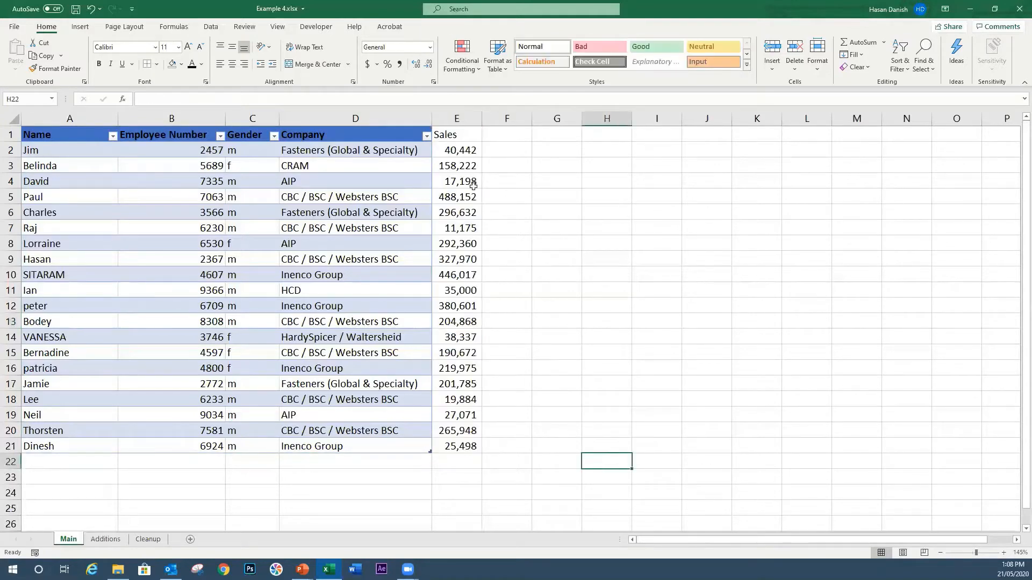
click(395, 177)
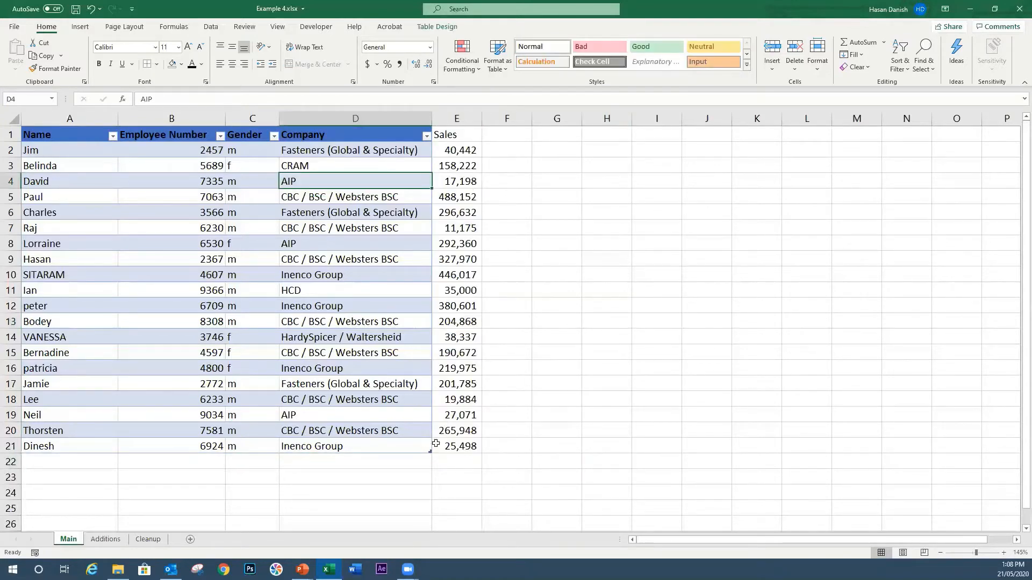
drag(432, 452, 480, 452)
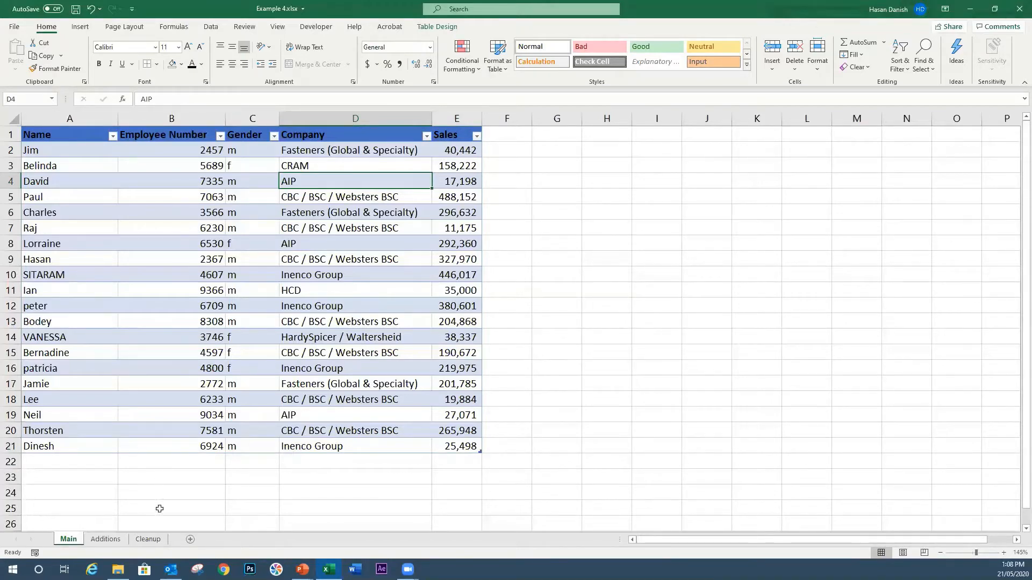
Review the extra employee rows on the Additions sheet against the table on the Main sheet
click(94, 540)
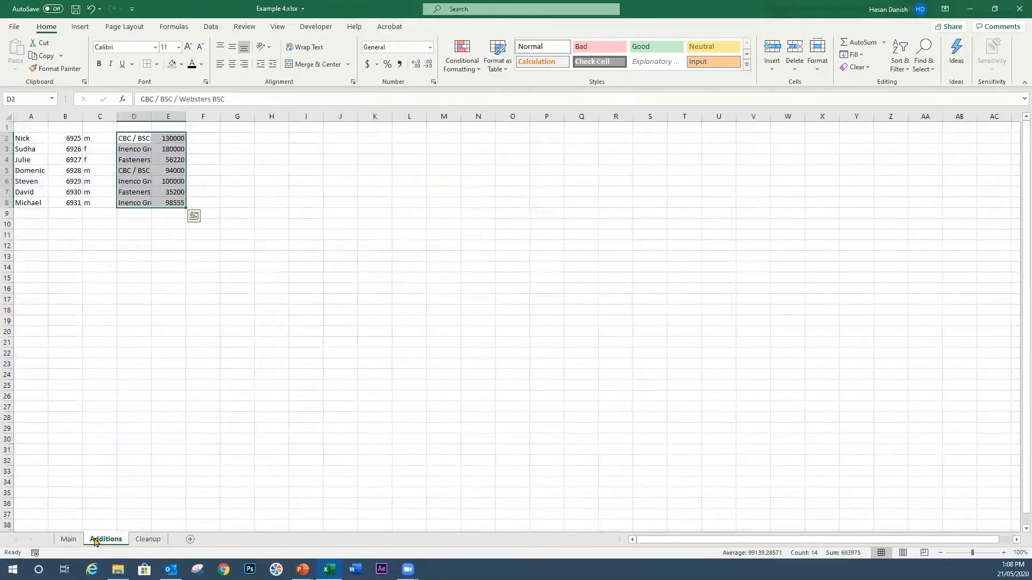
click(193, 352)
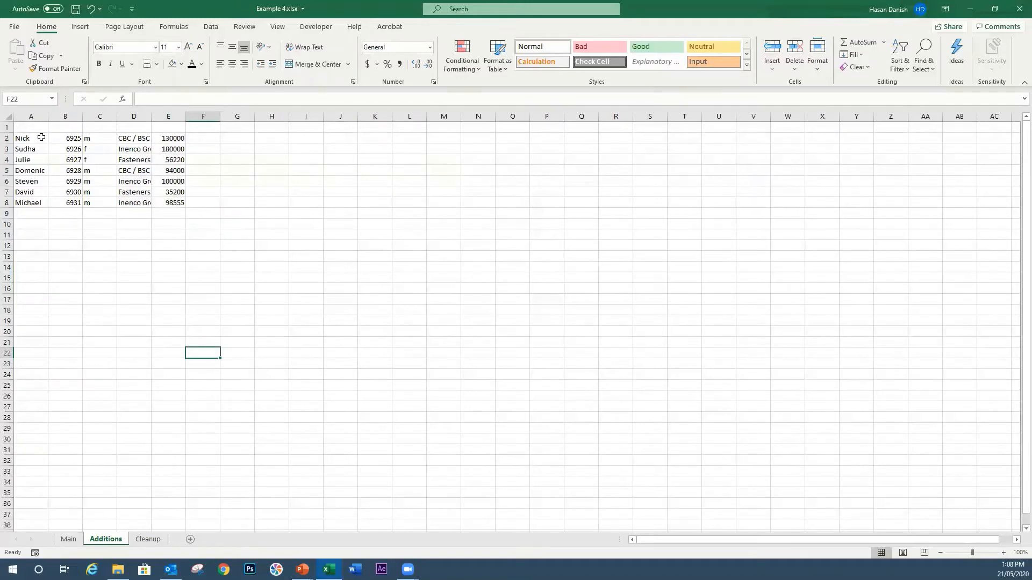
drag(41, 138, 47, 205)
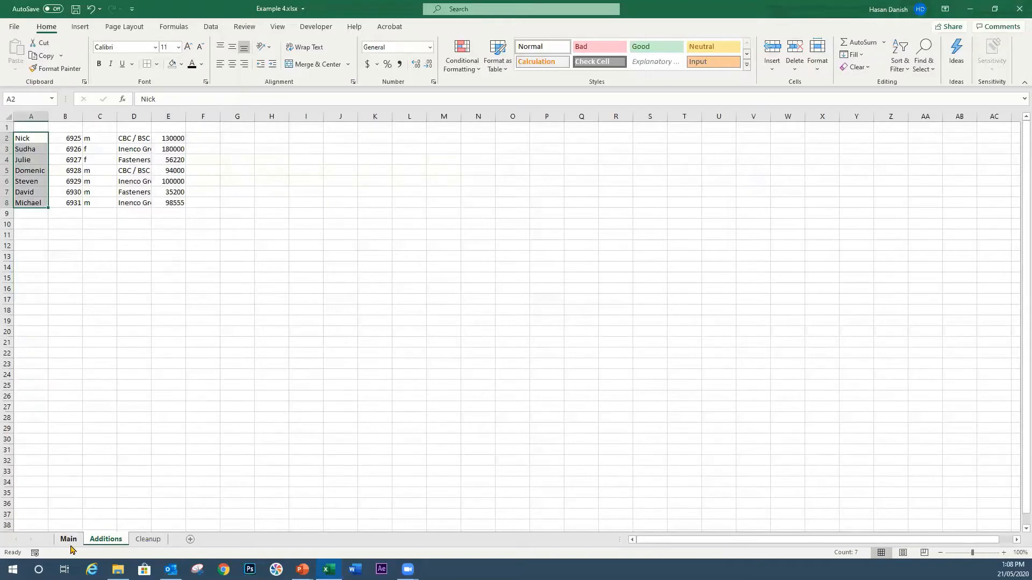
click(69, 539)
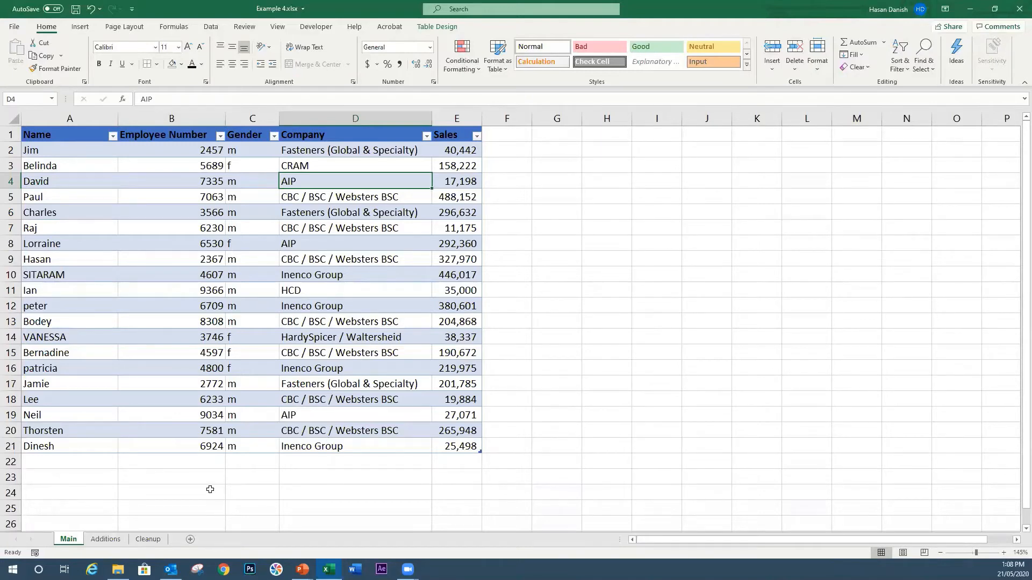
Copy the employee rows A2:E8 from the Additions sheet and paste them directly below the Main sheet's table, starting at A22
click(105, 540)
drag(29, 136, 185, 203)
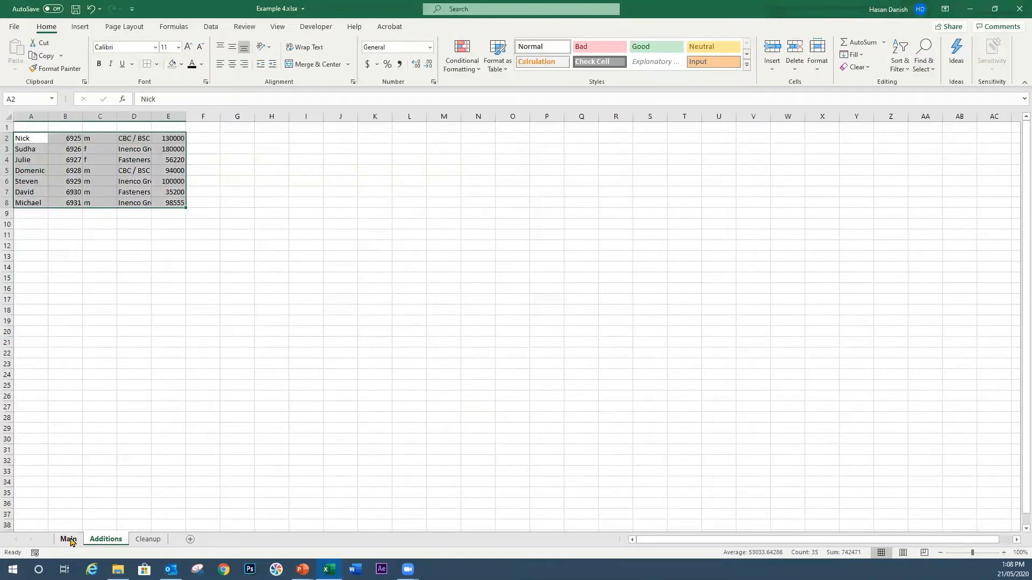
click(69, 539)
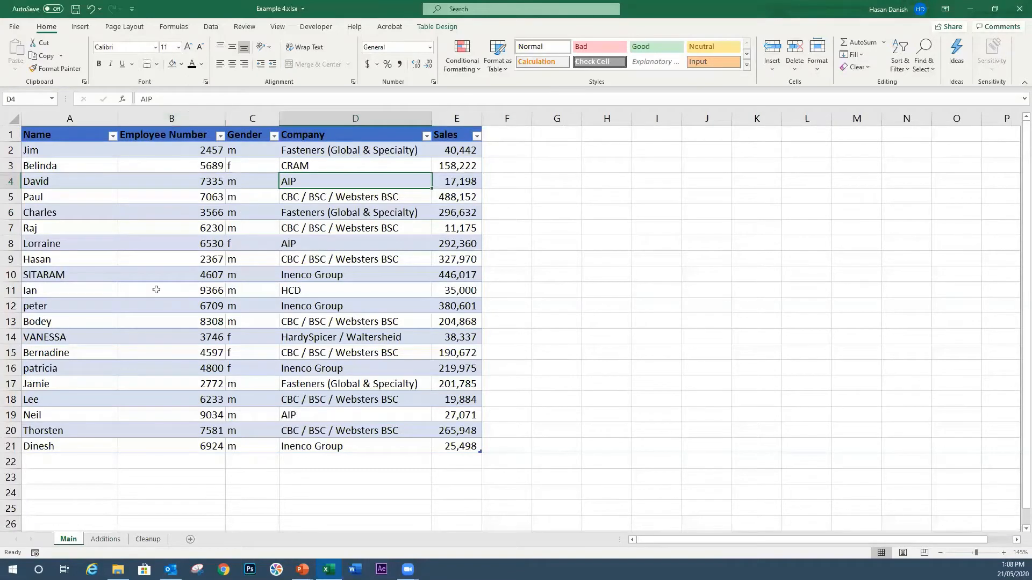
click(105, 539)
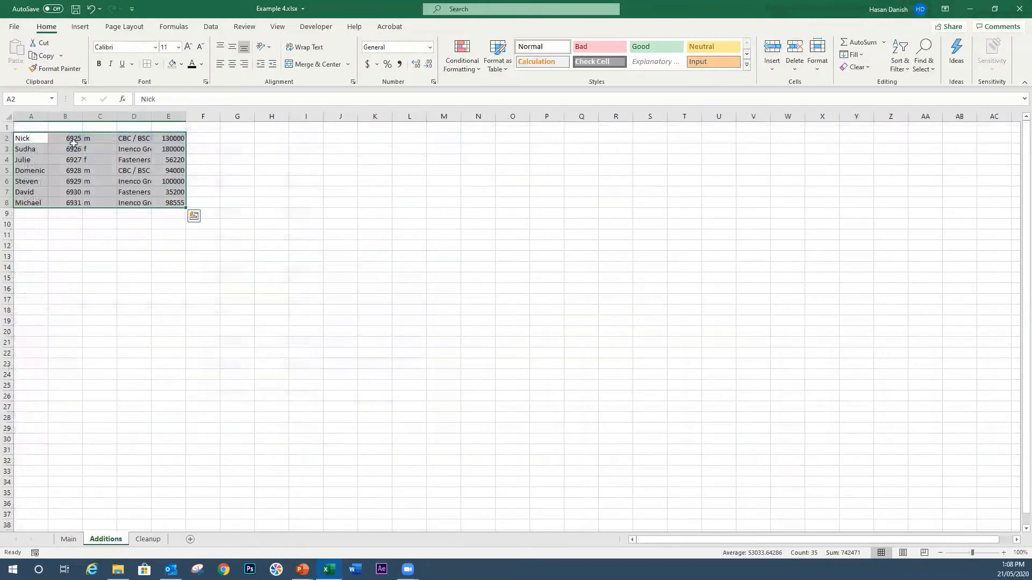
key(ctrl+c)
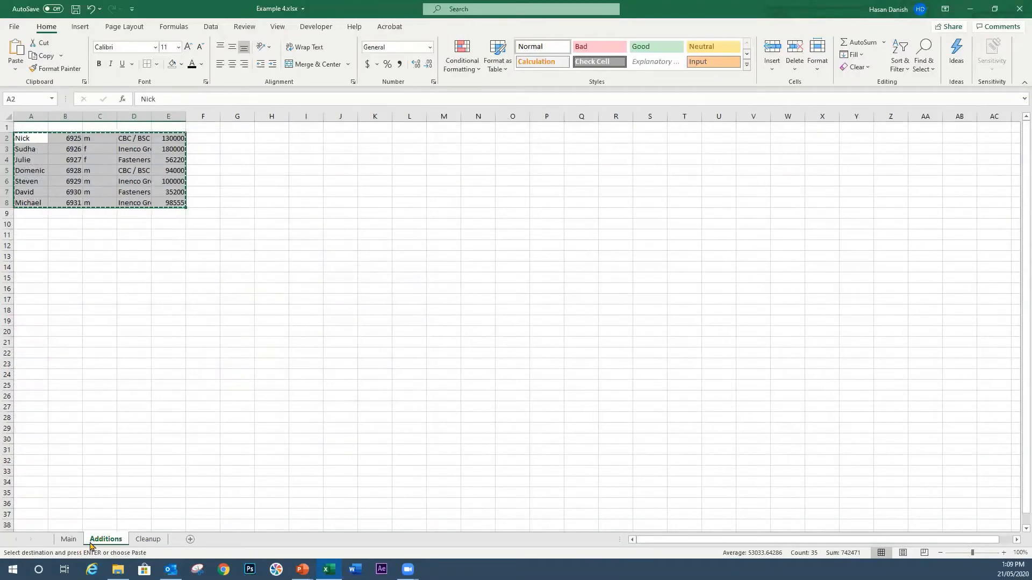
click(64, 541)
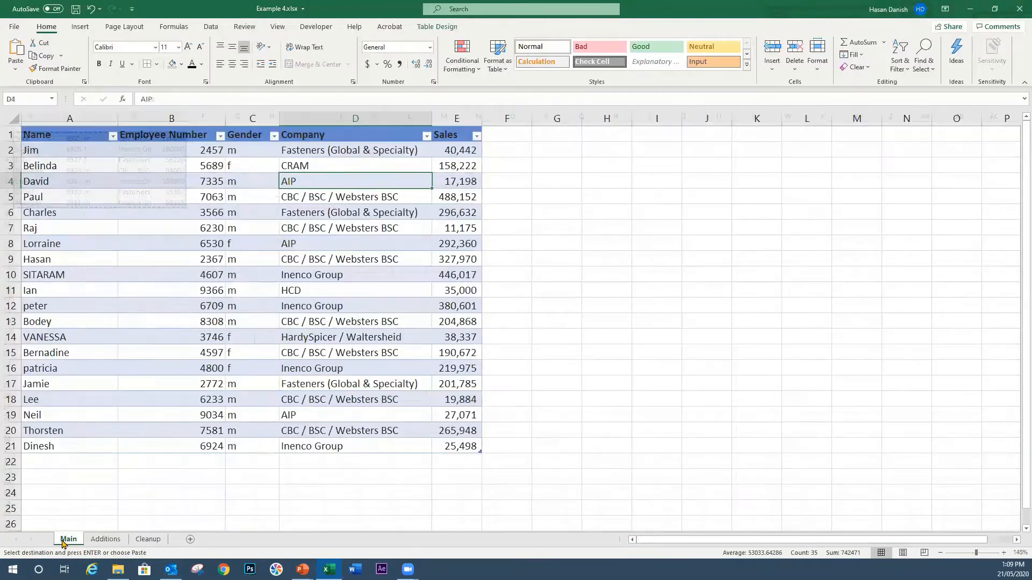
click(69, 462)
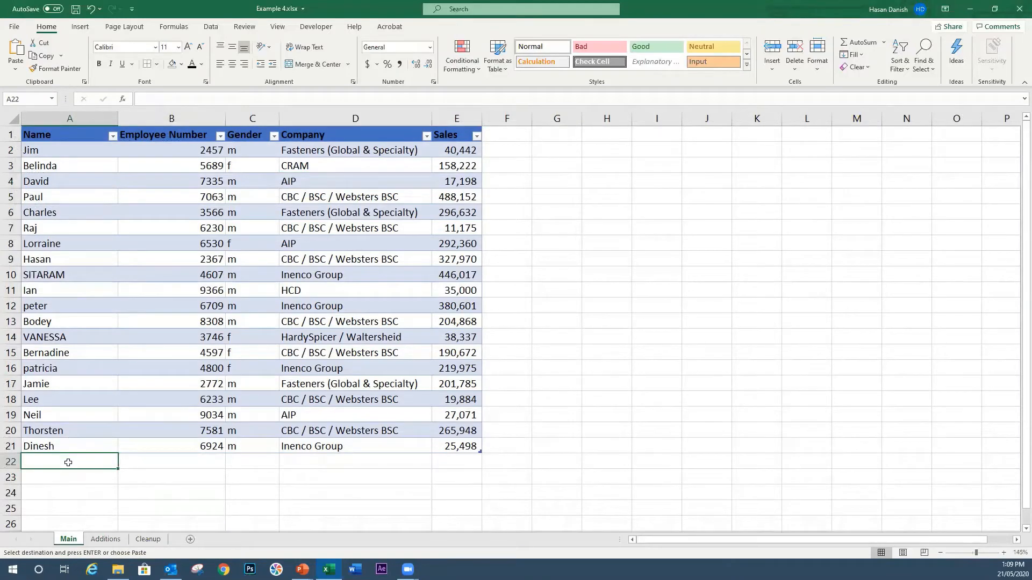
key(ctrl+v)
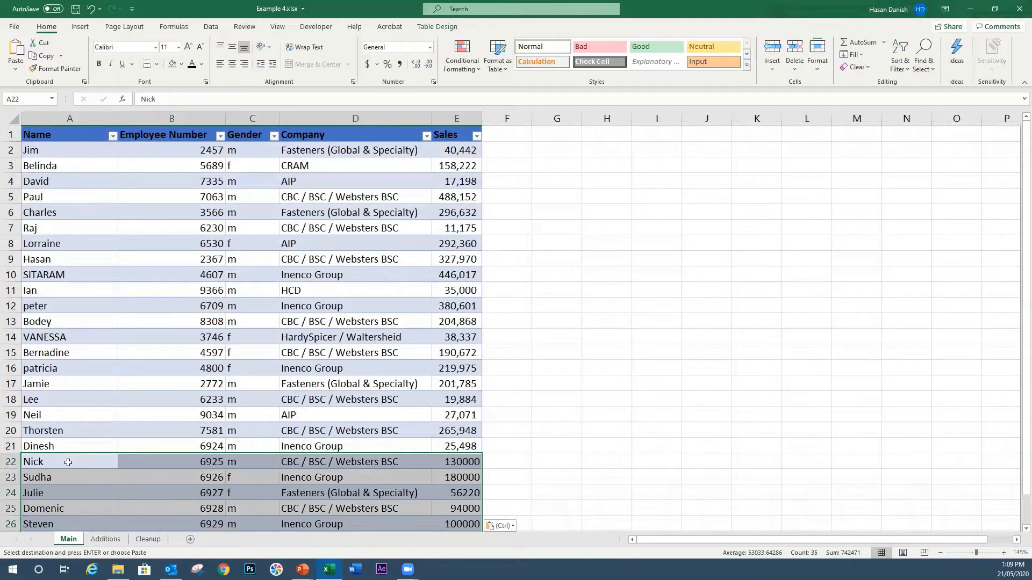
Check that the pasted rows 22 to 28 belong to the table, selecting cells inside and outside it and viewing its design settings
scroll(68, 462, down, 2)
click(521, 368)
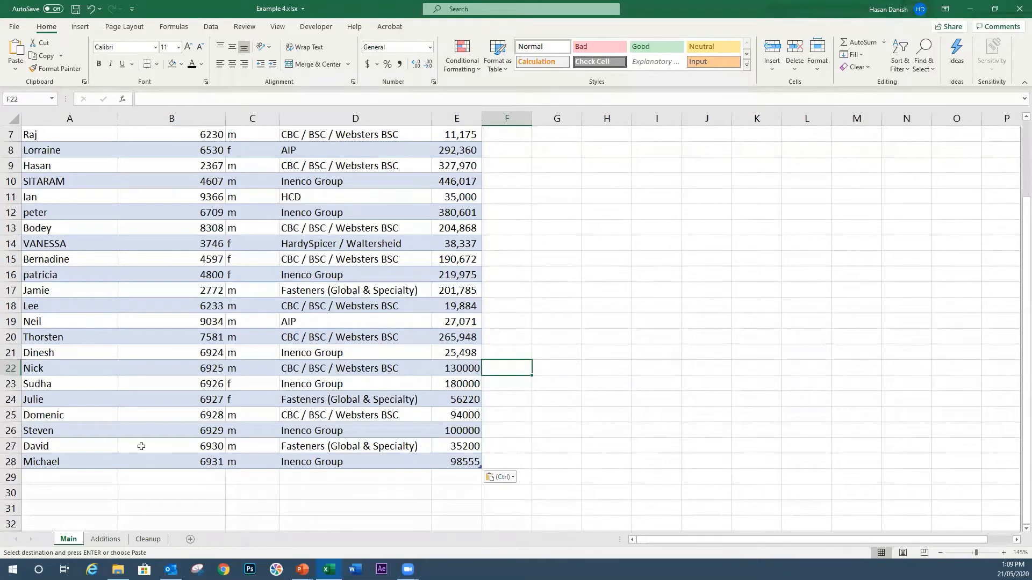
click(197, 360)
click(169, 415)
click(113, 463)
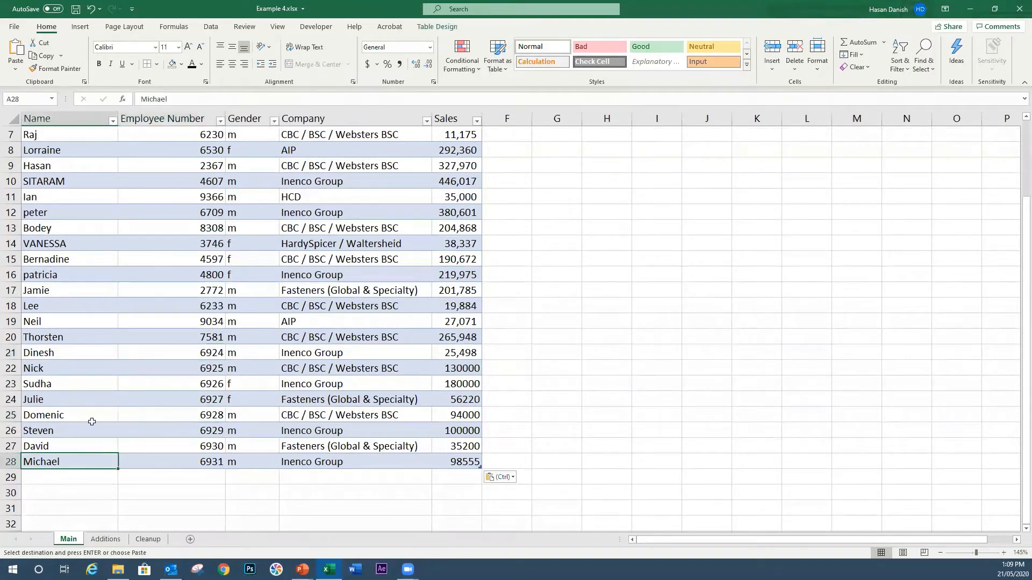
click(73, 431)
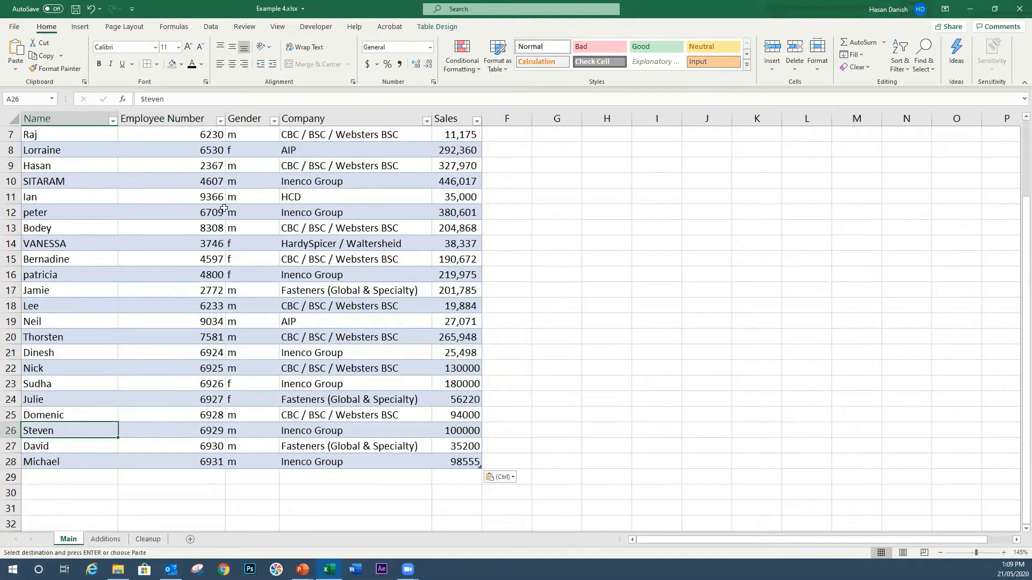
click(420, 29)
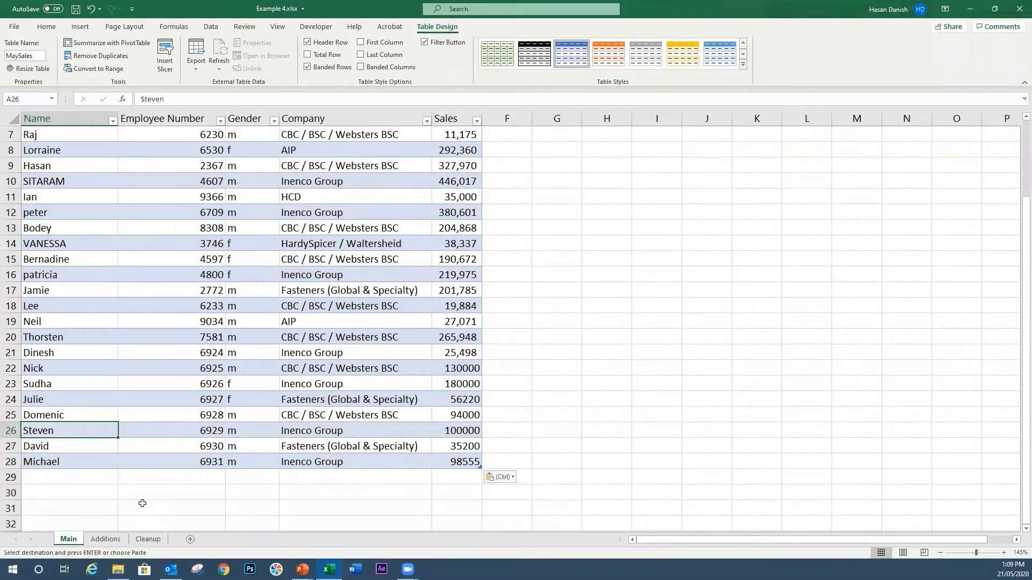
Undo the table expansion and the pasting of the additional employee rows
key(ctrl)
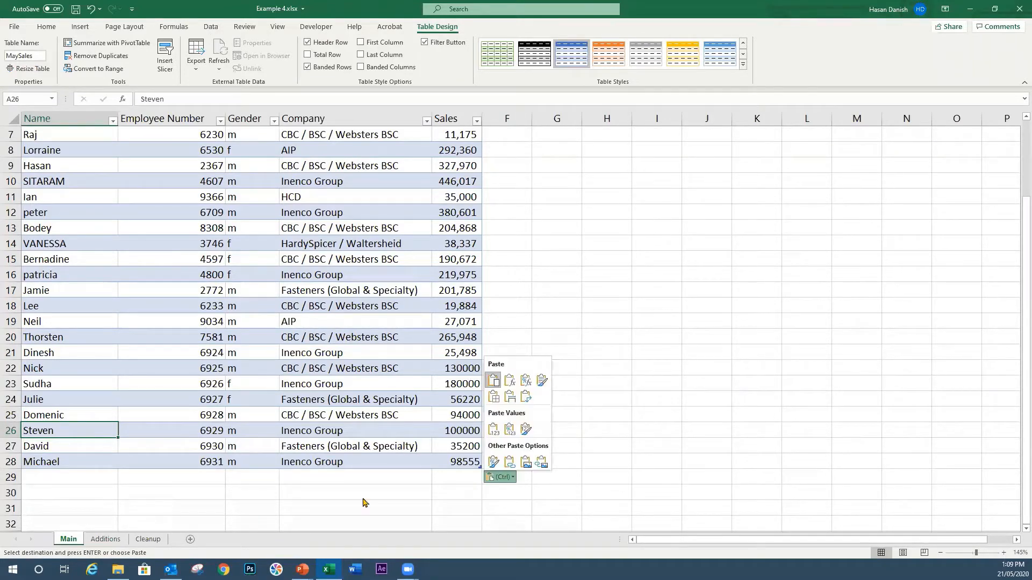
key(ctrl)
key(ctrl+z)
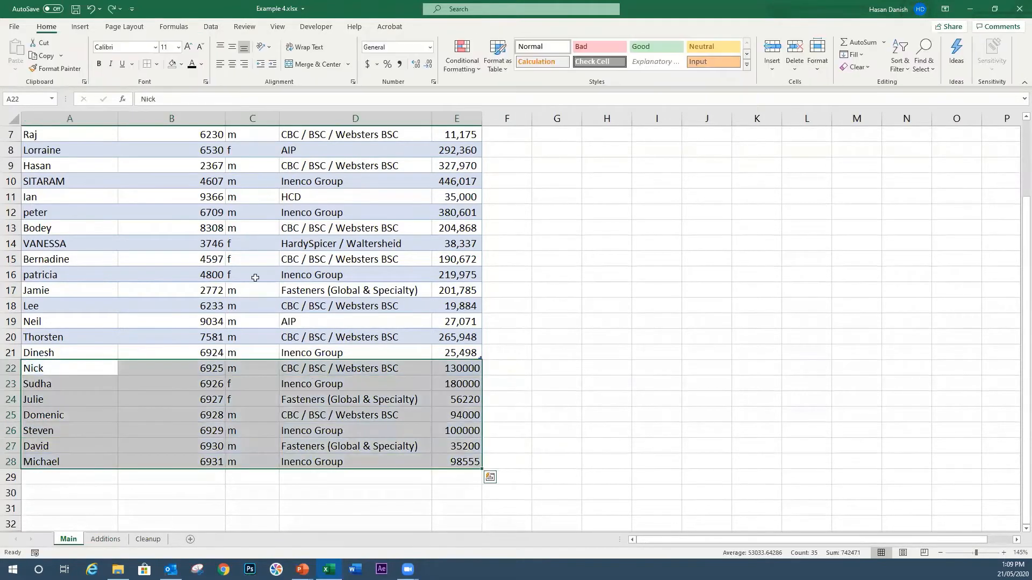
key(ctrl+y)
key(ctrl+z)
key(ctrl+z)
Convert the MaySales table to a normal range
click(265, 235)
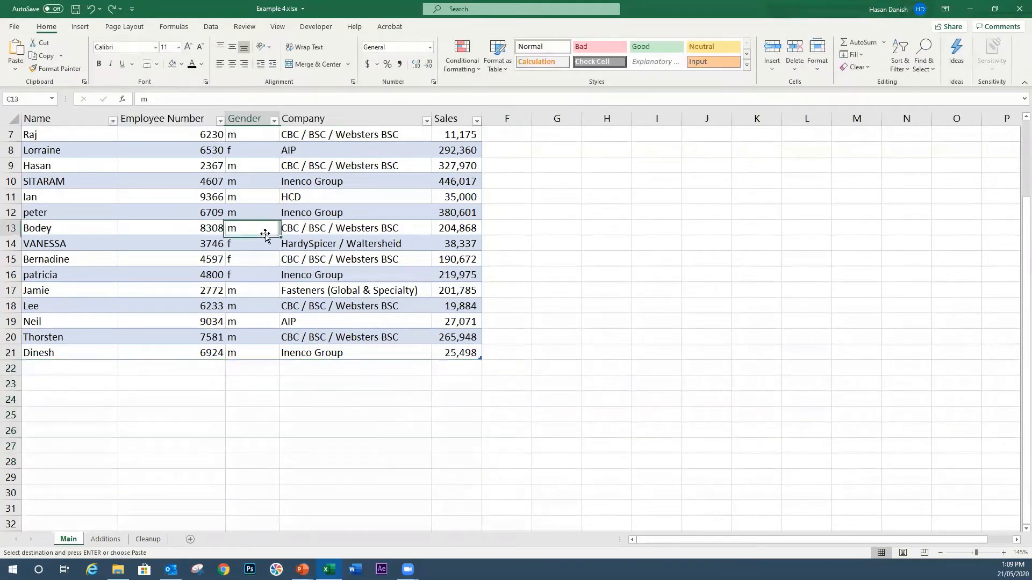
click(437, 27)
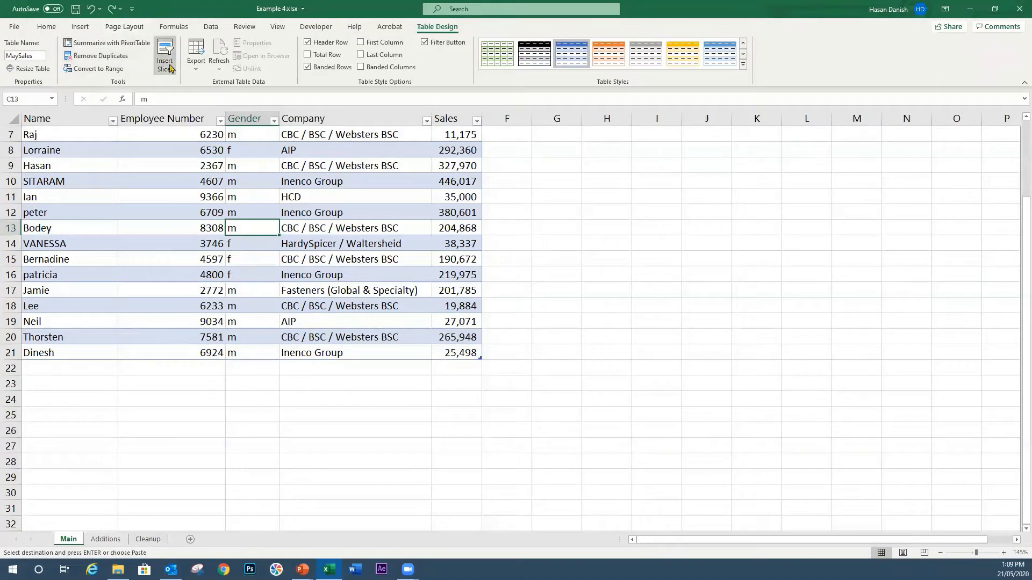
click(109, 70)
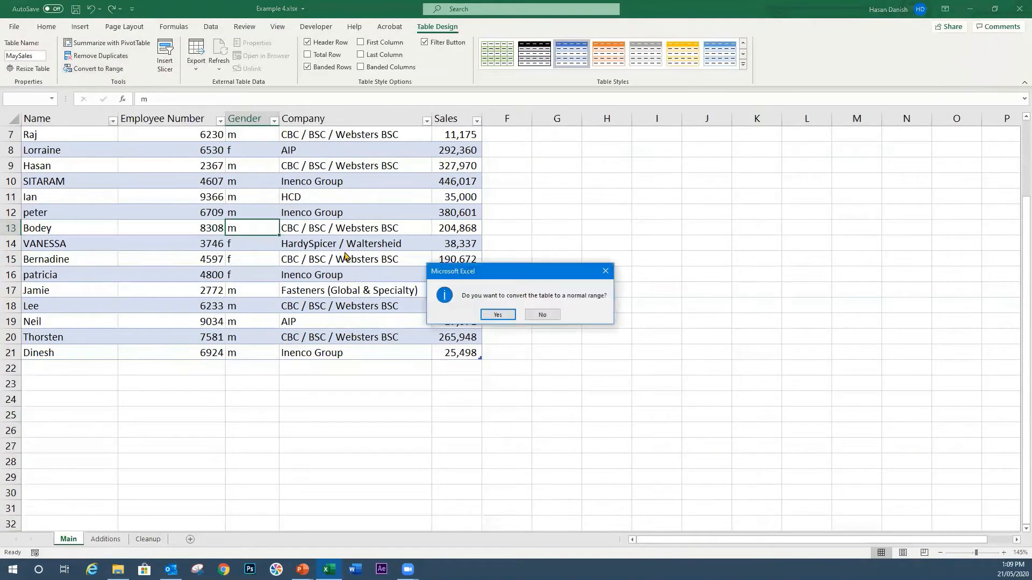
click(524, 318)
click(217, 258)
scroll(218, 258, up, 2)
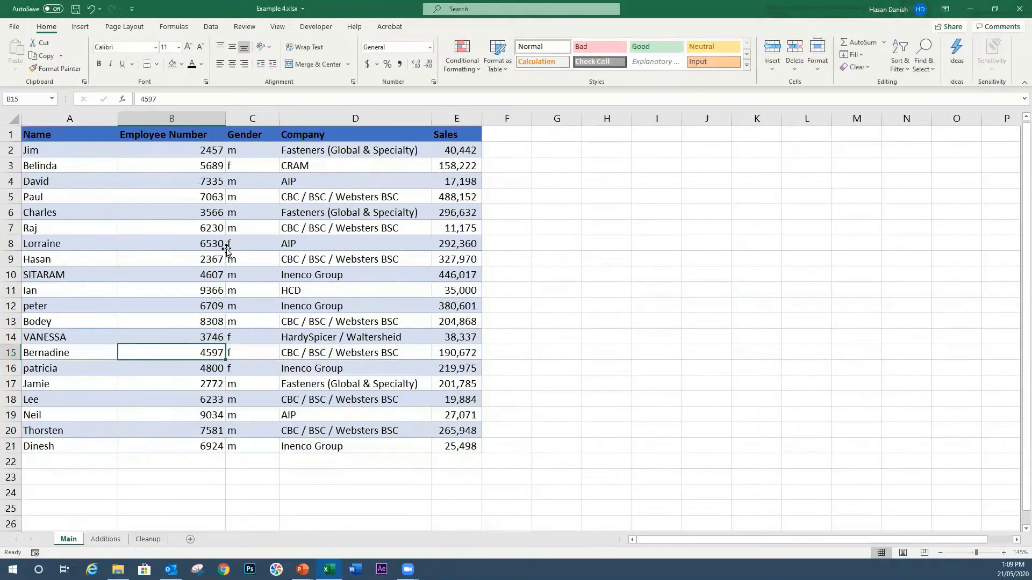
Remove the fill colour from the whole data range A1:E21
click(80, 133)
key(ctrl+a)
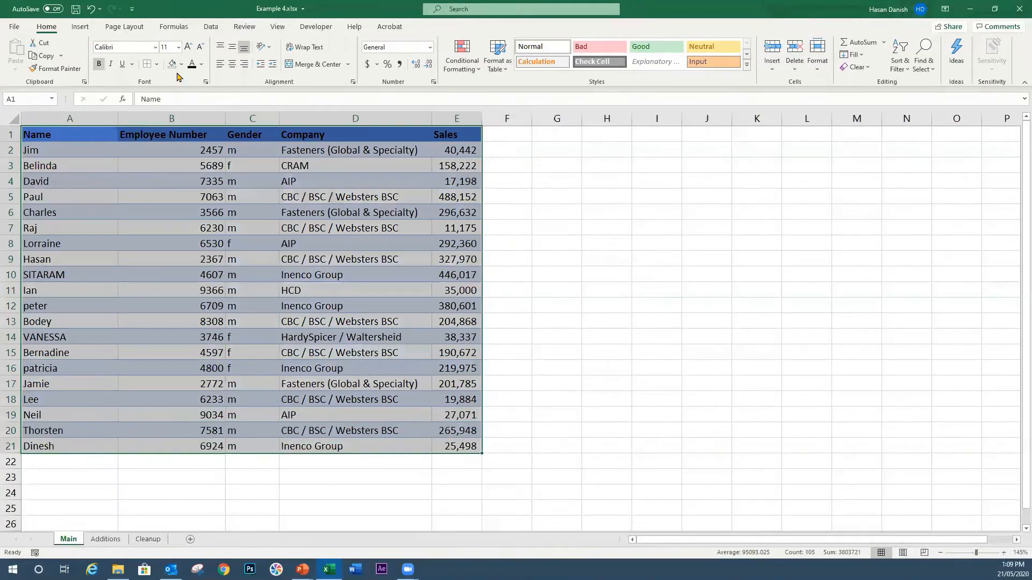
click(172, 64)
click(323, 197)
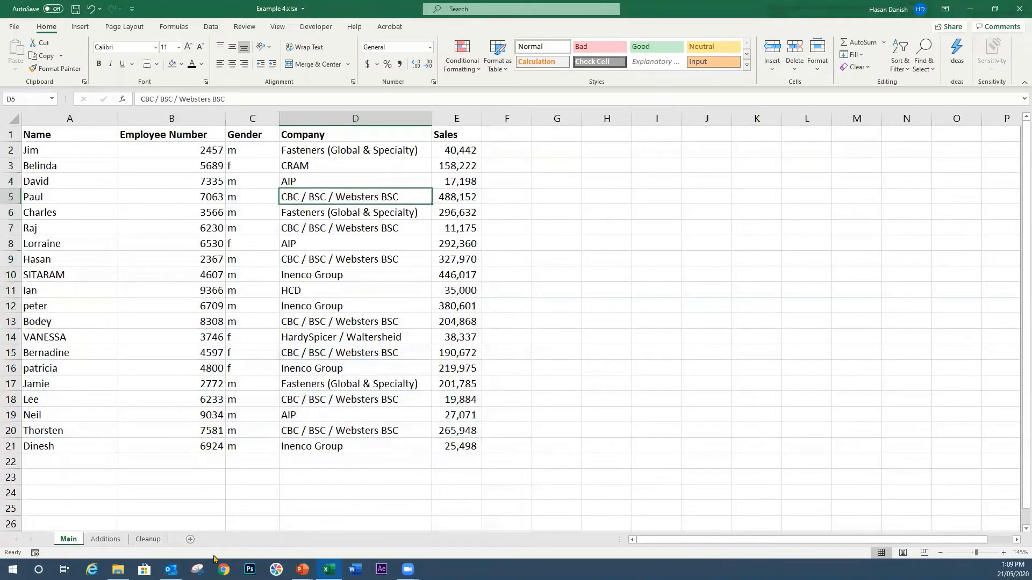
Fill the header row cells A1:E1 with blue
drag(62, 139, 412, 113)
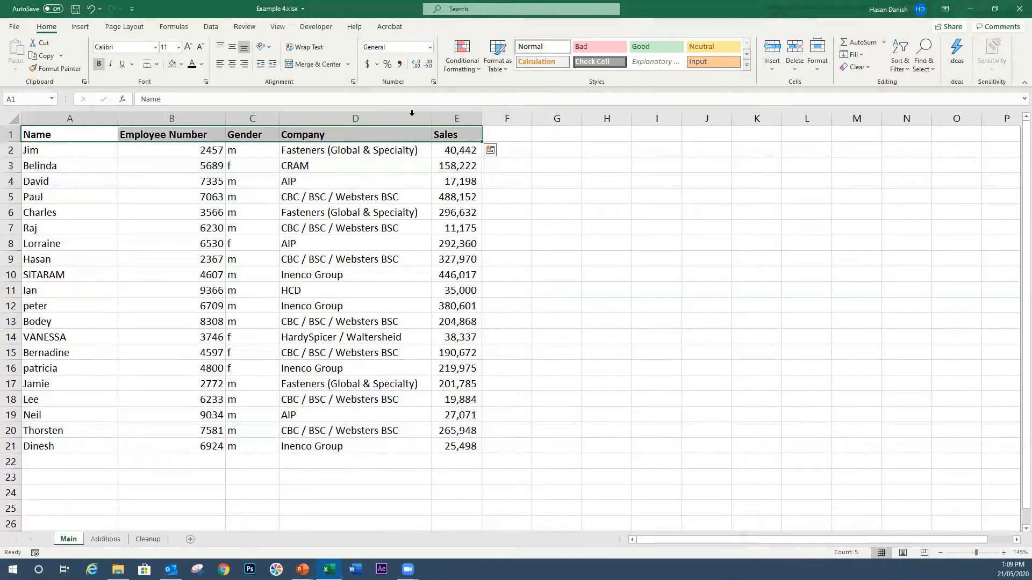
click(182, 64)
click(213, 92)
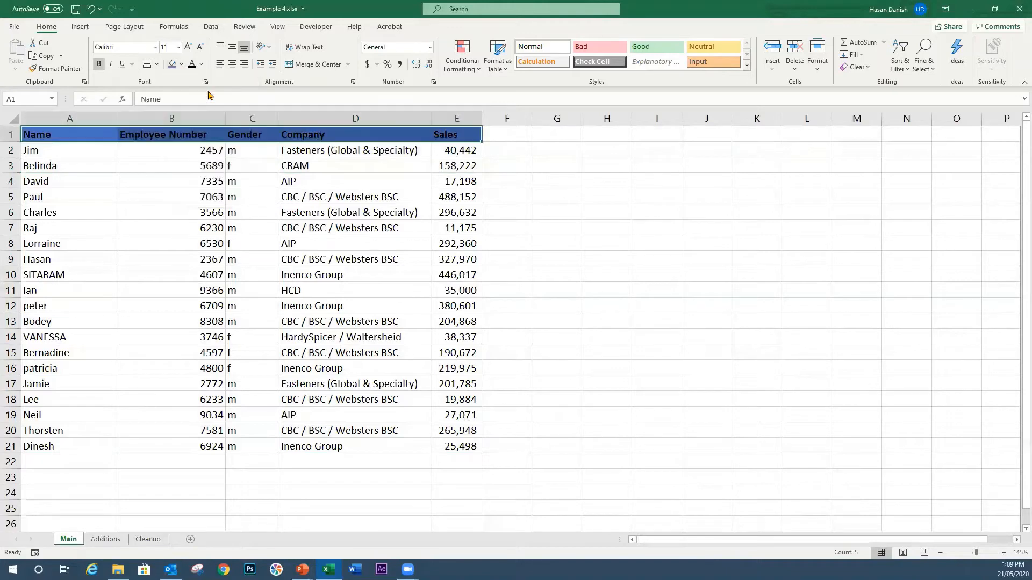
Shade rows 3 and 5 of the data, columns A to E, light blue as manual banding
drag(83, 152, 459, 449)
drag(62, 167, 473, 165)
click(183, 67)
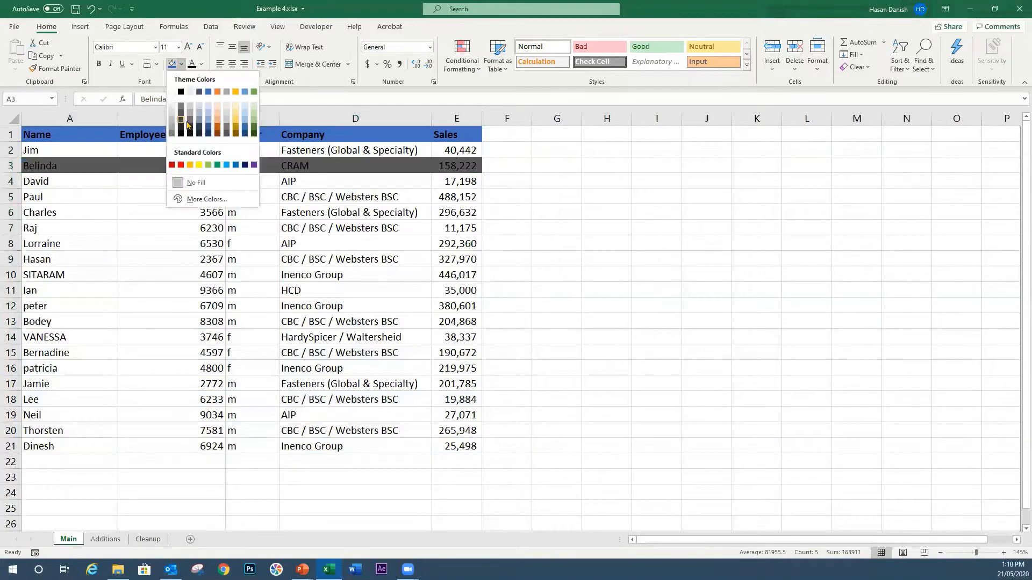
click(217, 99)
drag(82, 196, 457, 197)
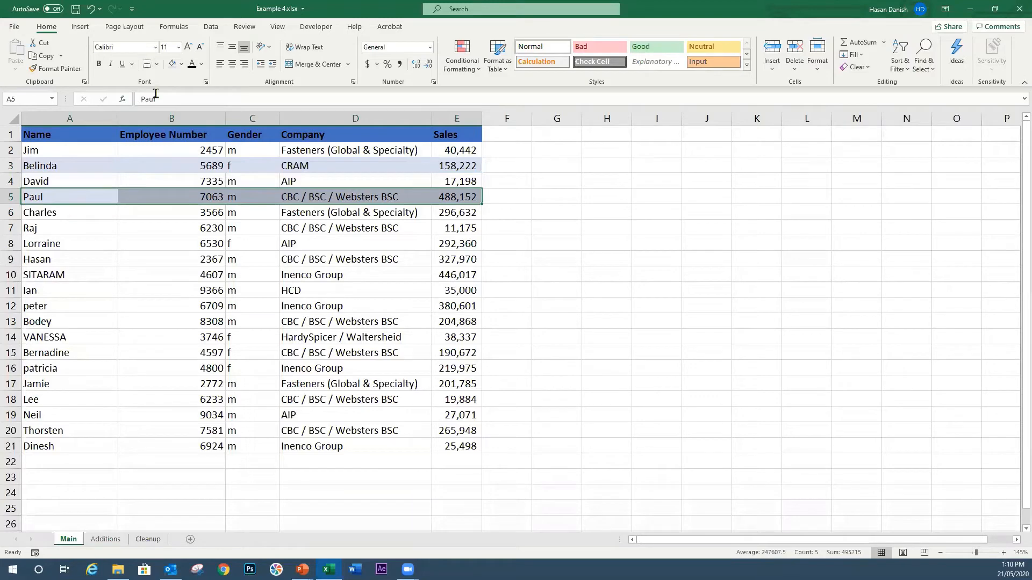
click(74, 226)
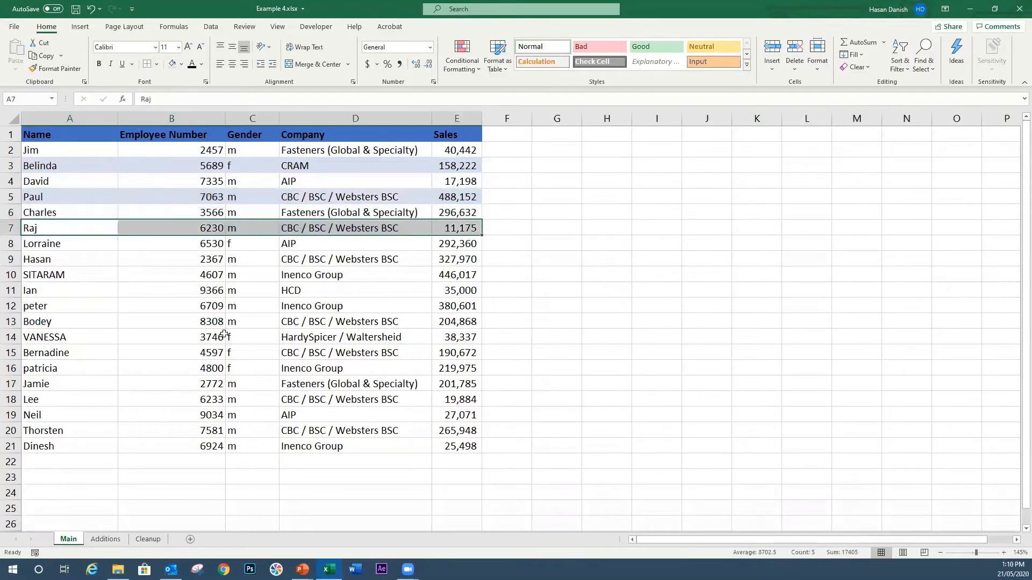
Copy the Additions rows A2:E8, paste them below the plain range at A22 on the Main sheet, and undo the paste
click(106, 539)
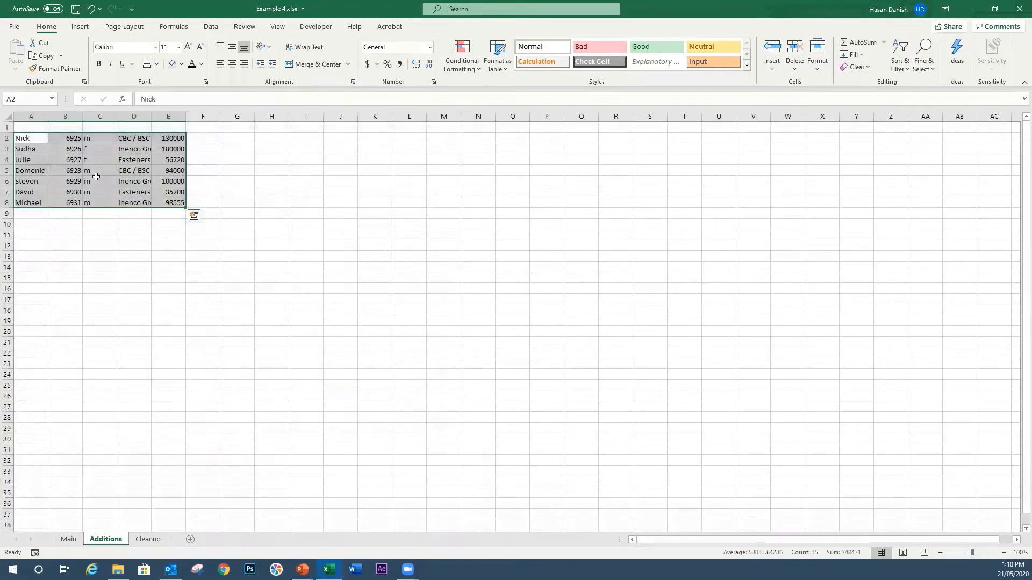
key(ctrl+c)
click(68, 539)
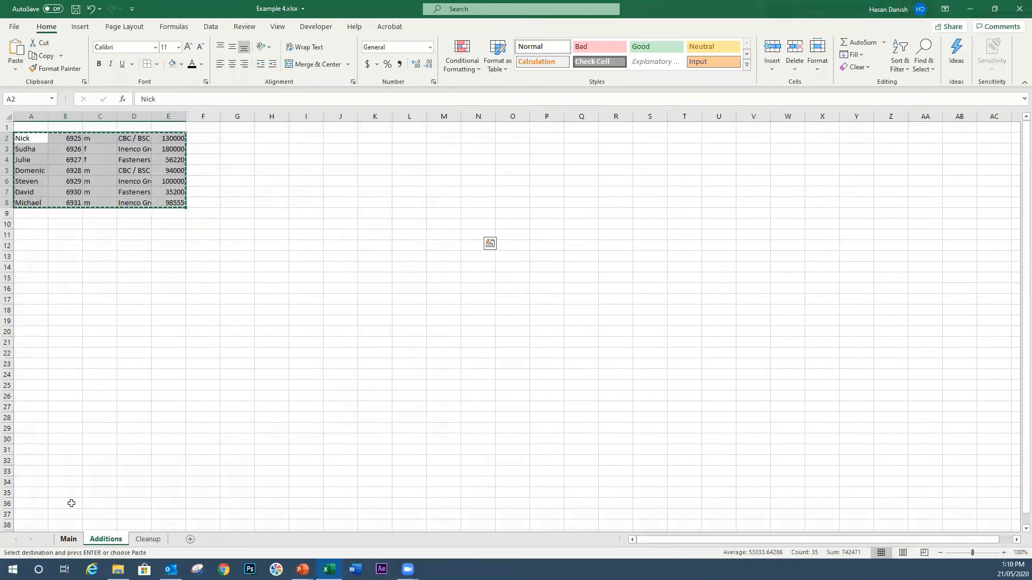
click(43, 456)
key(ctrl+v)
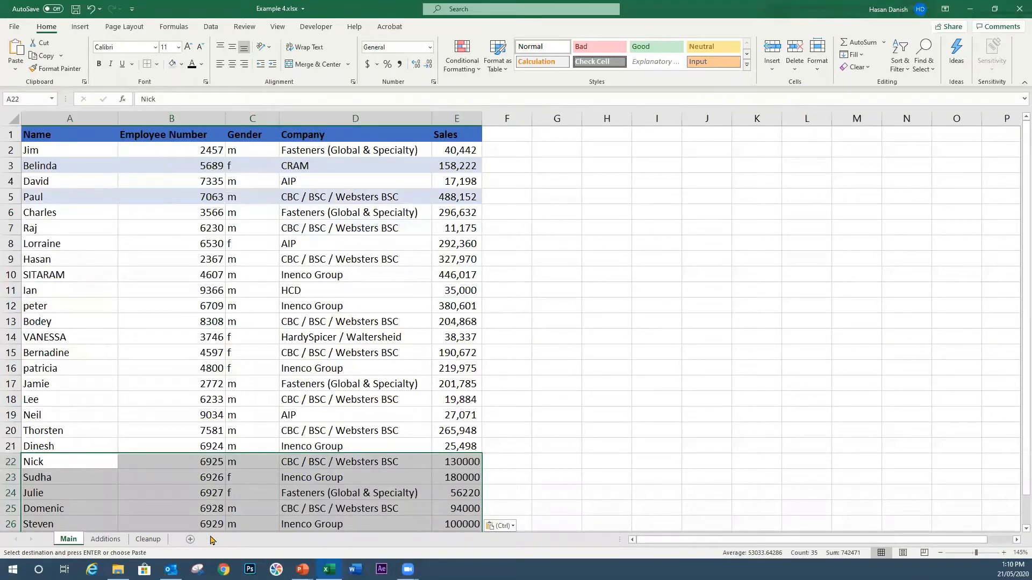
key(ctrl+z)
Format the range A1:E21 as a blue banded table with headers
click(95, 216)
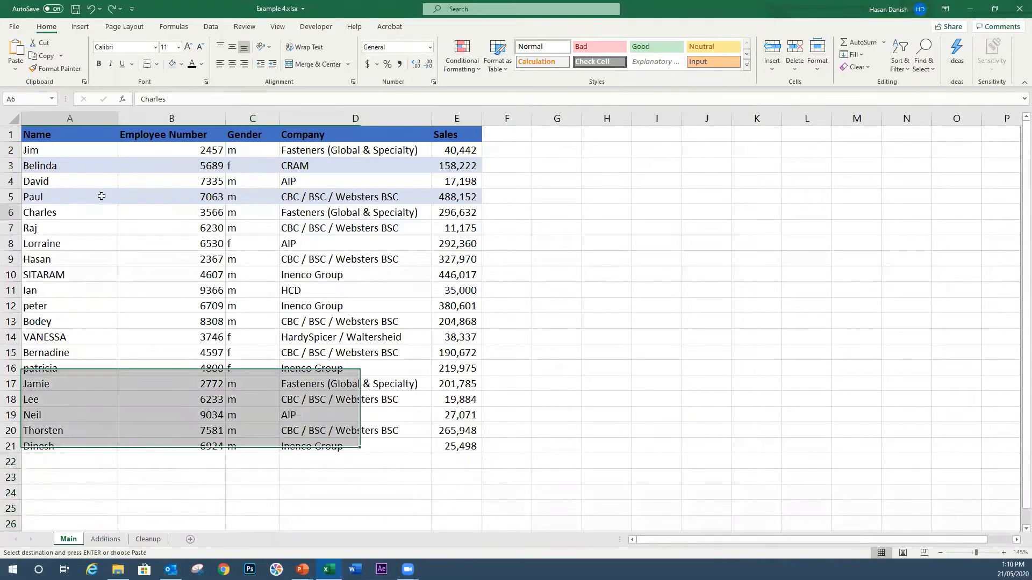
click(77, 151)
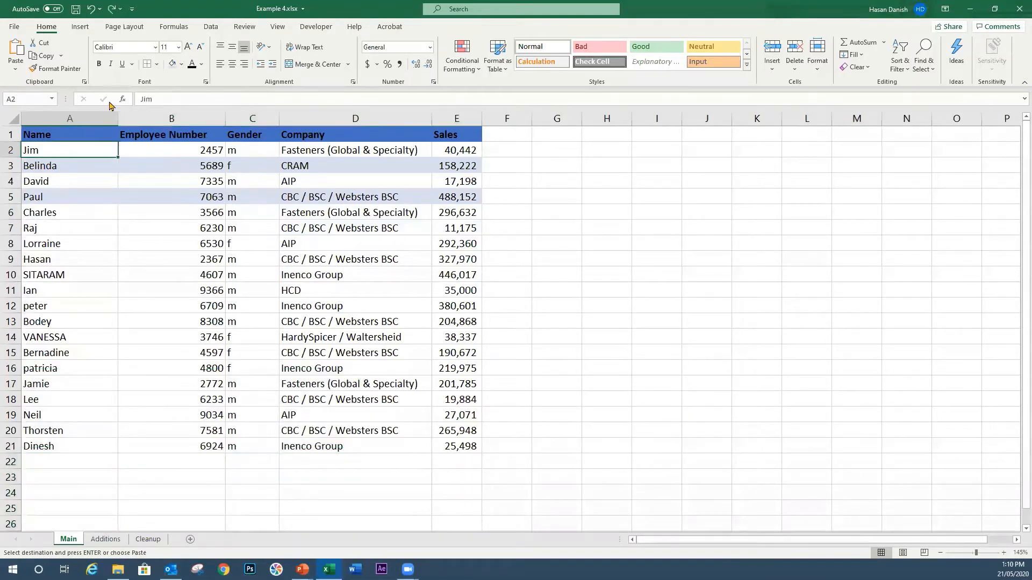
click(505, 60)
click(539, 214)
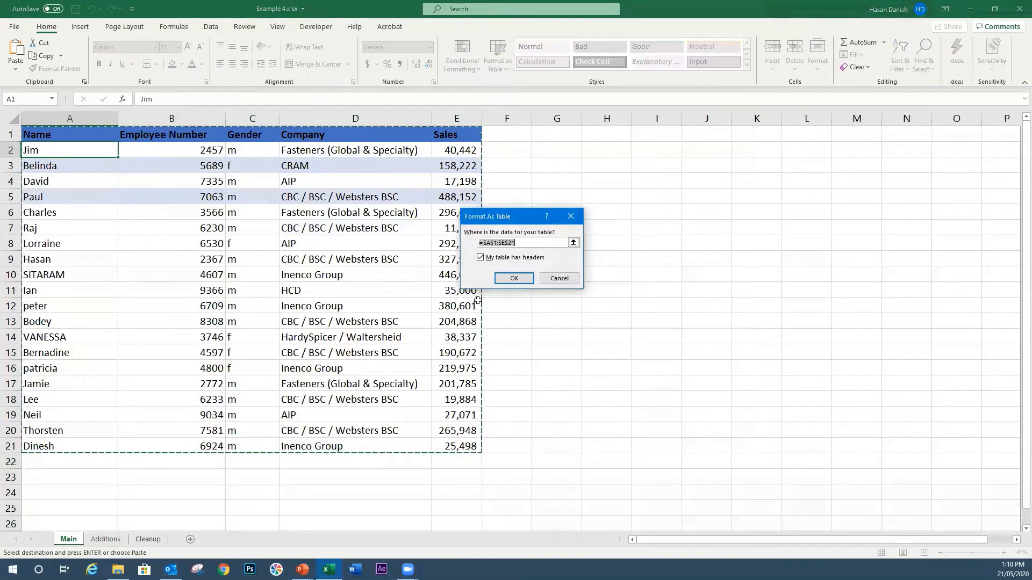
click(554, 279)
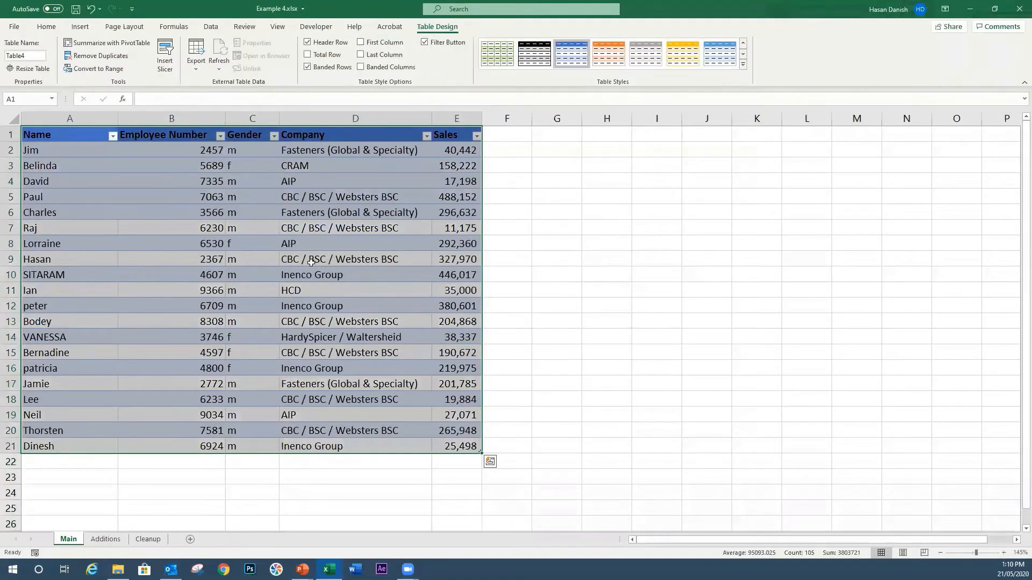
Undo the table formatting and the manual light blue banding on rows 3 and 5
key(ctrl+z)
key(ctrl+z)
key(ctrl+z)
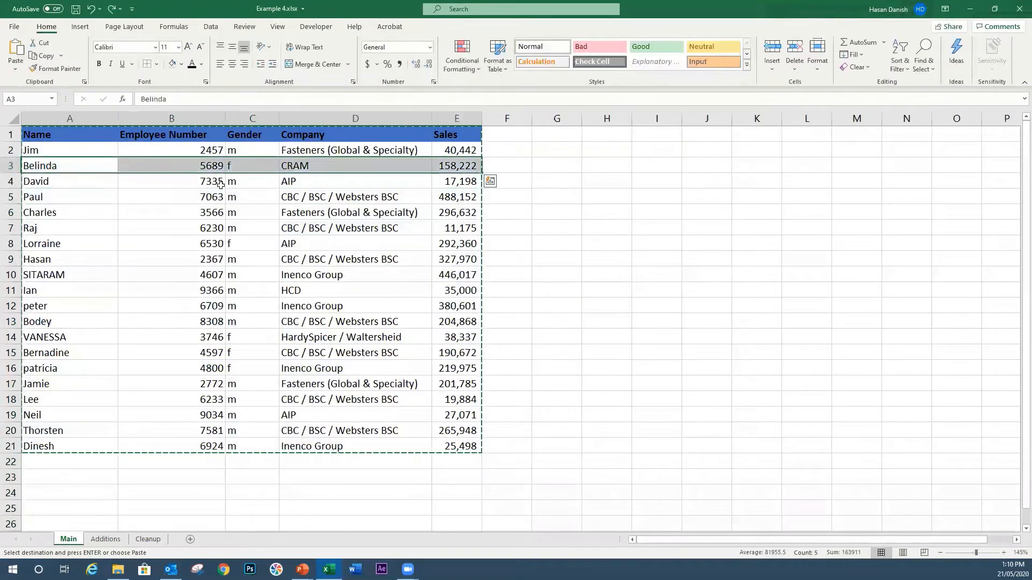
click(497, 57)
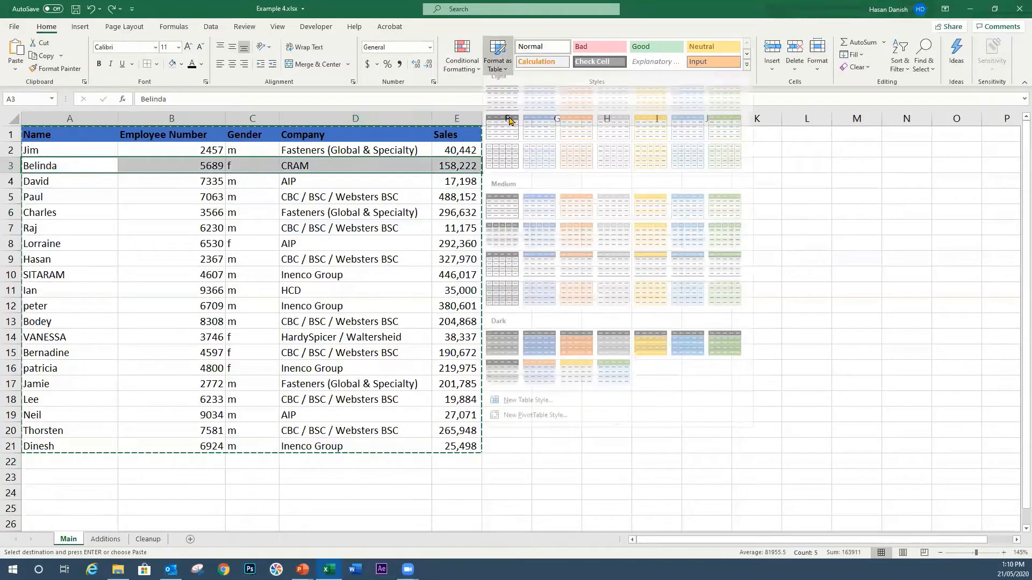
click(539, 219)
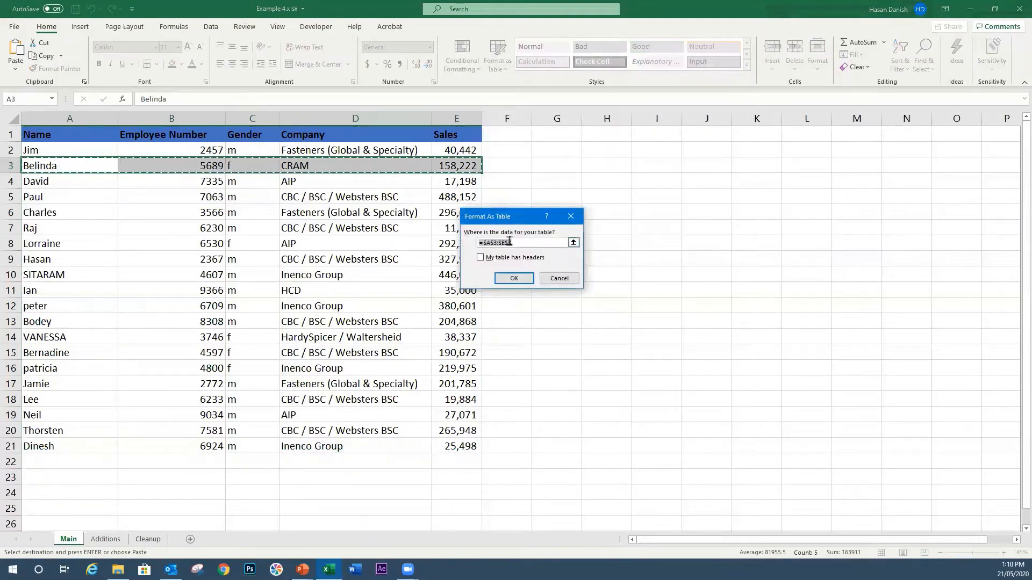
key(Escape)
text(`)
click(204, 181)
text(`)
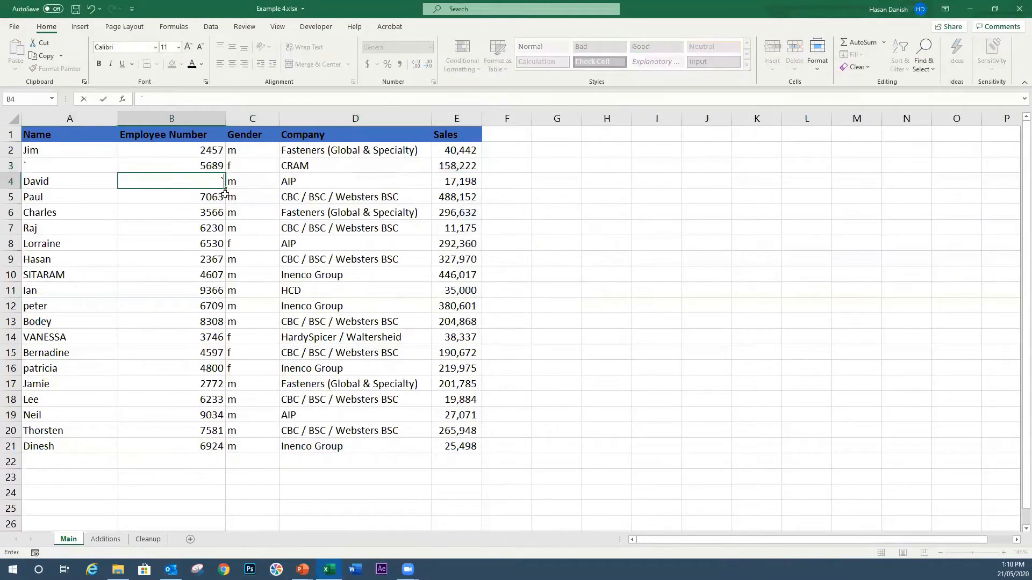
key(Escape)
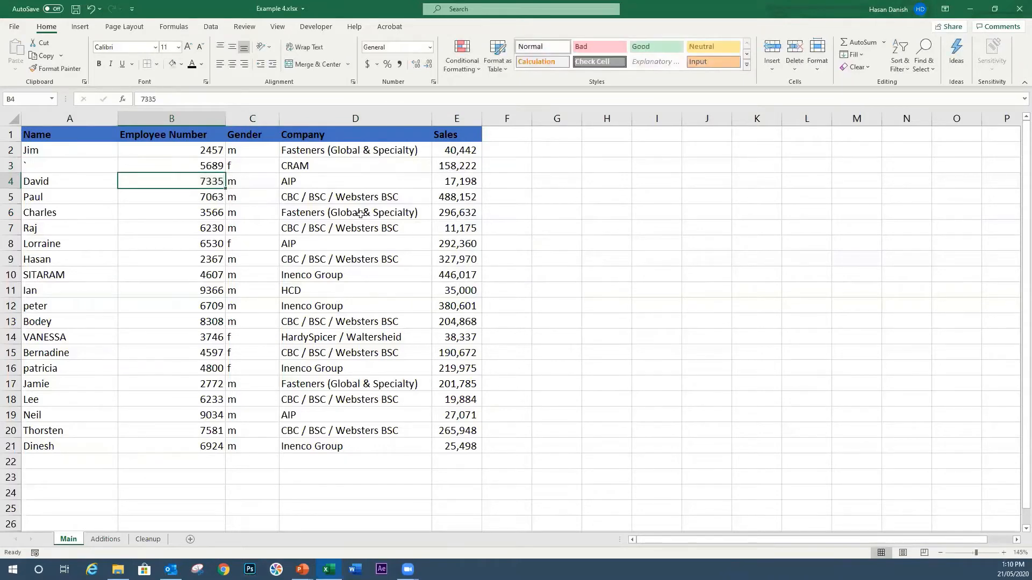
key(ctrl+z)
Format the employee data A1:E21 as a blue banded table, using the first row as headers
click(356, 276)
click(497, 62)
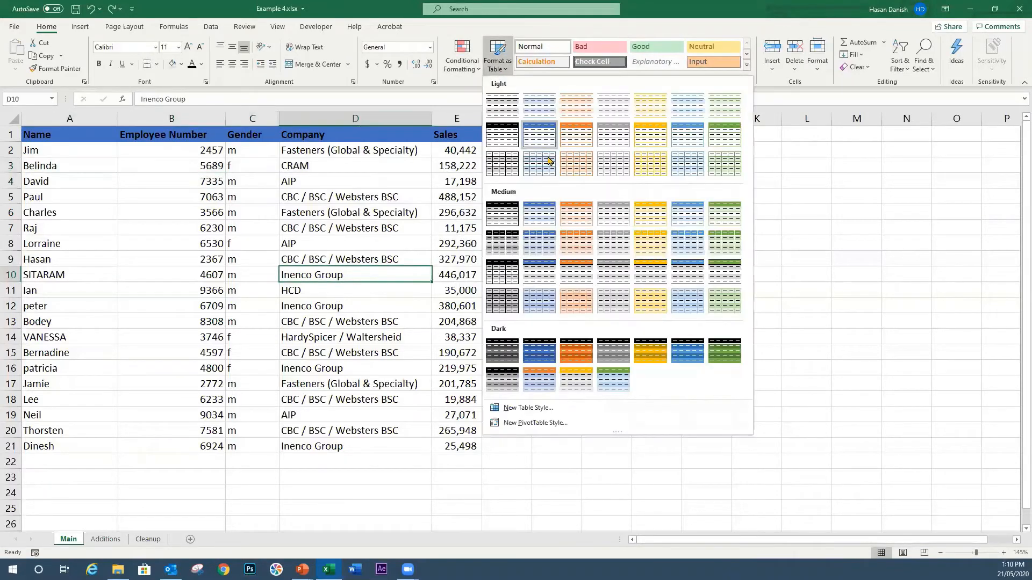
click(551, 220)
click(514, 278)
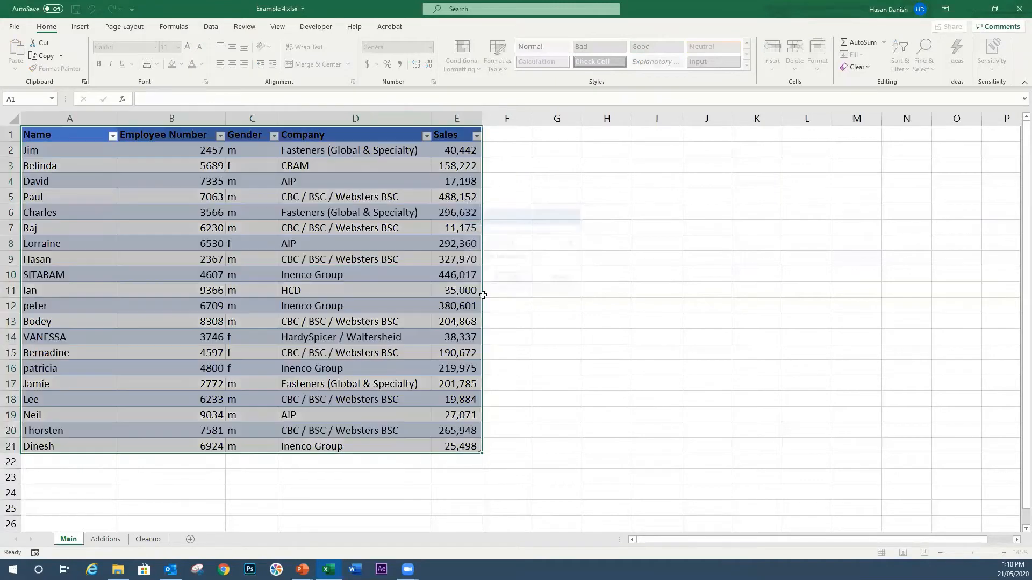
Copy the Additions rows A2:E8 and paste them directly below the table at A22 on the Main sheet
click(105, 539)
key(ctrl+c)
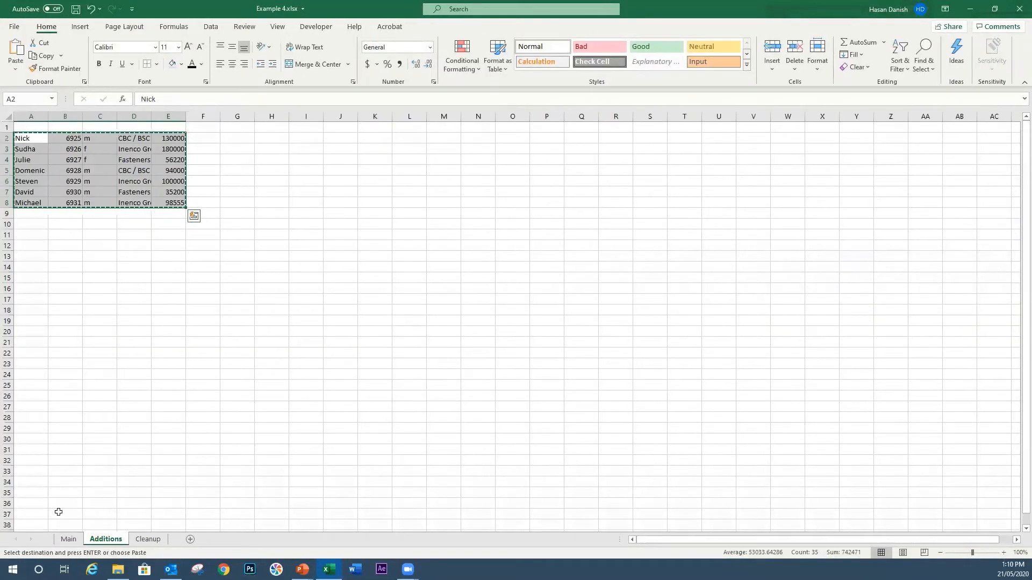
click(68, 539)
click(54, 459)
key(ctrl+v)
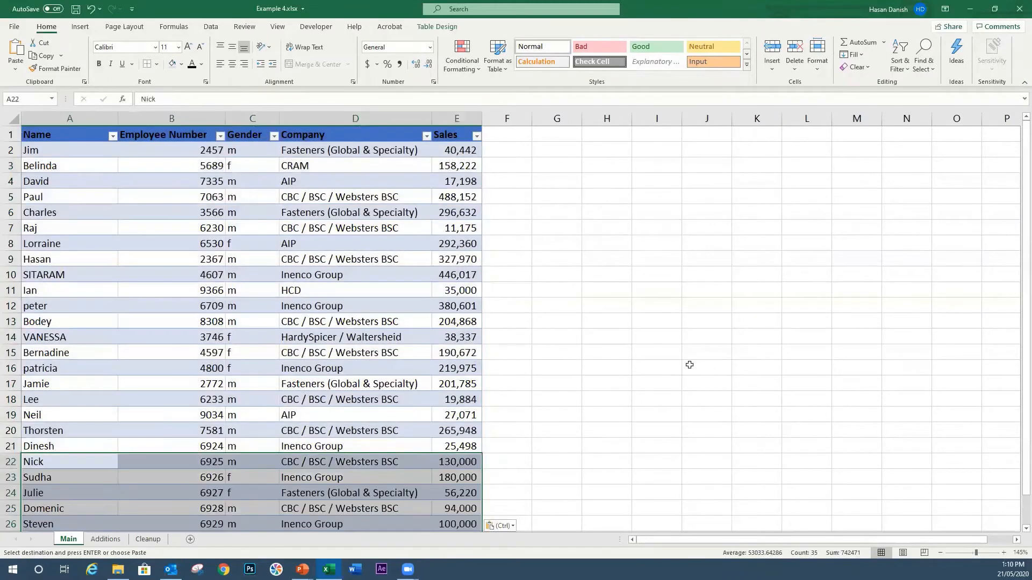
scroll(657, 362, down, 3)
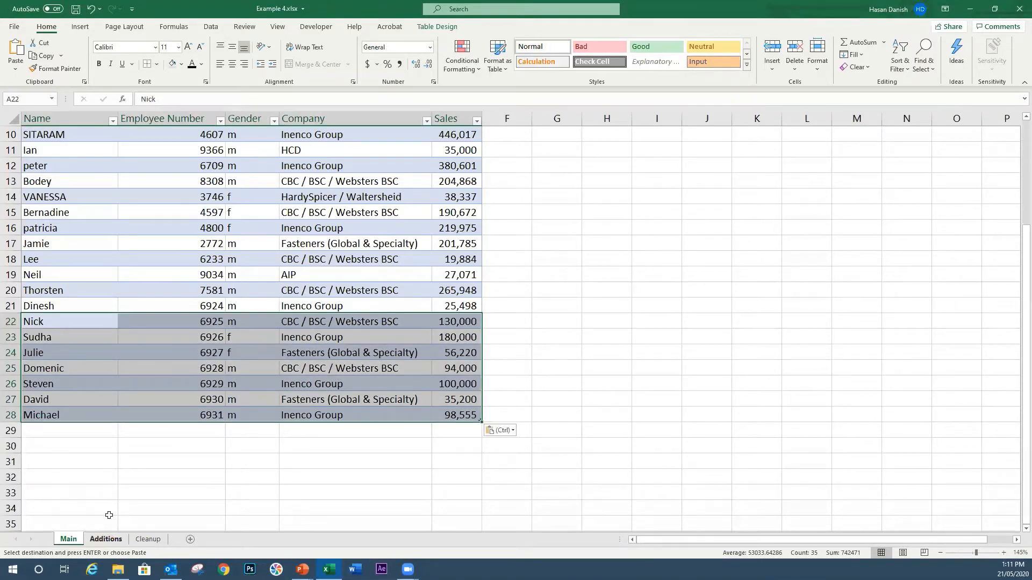
Compare selecting the Company column cell by cell down its length with selecting its table data in one go
click(132, 231)
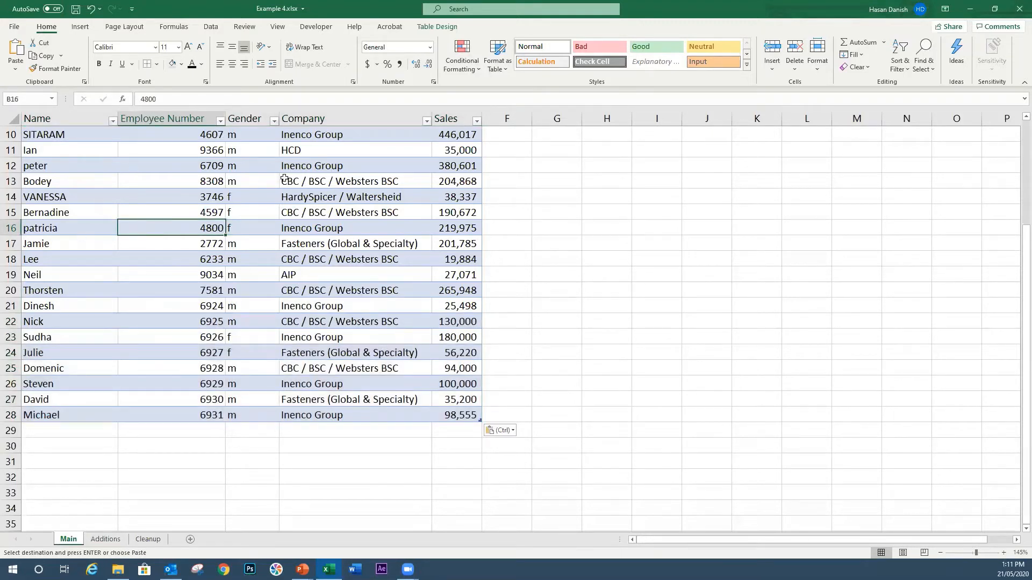
scroll(246, 167, up, 3)
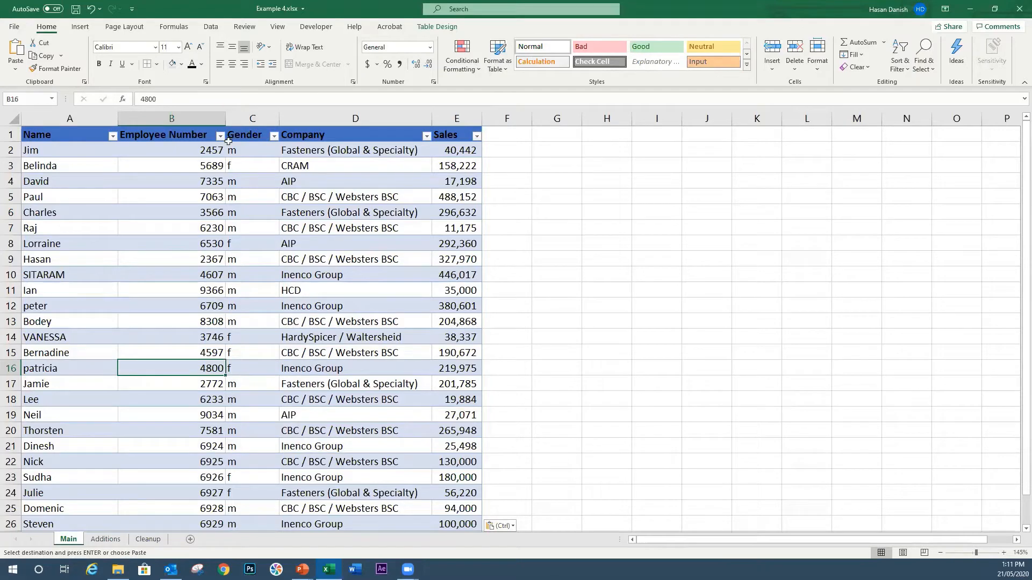
click(353, 129)
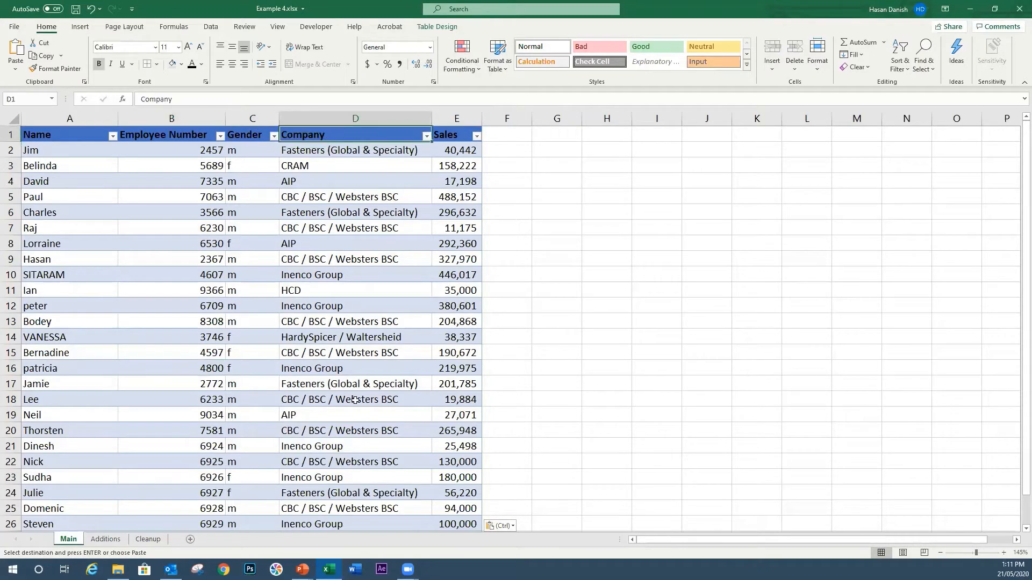
drag(305, 131, 312, 524)
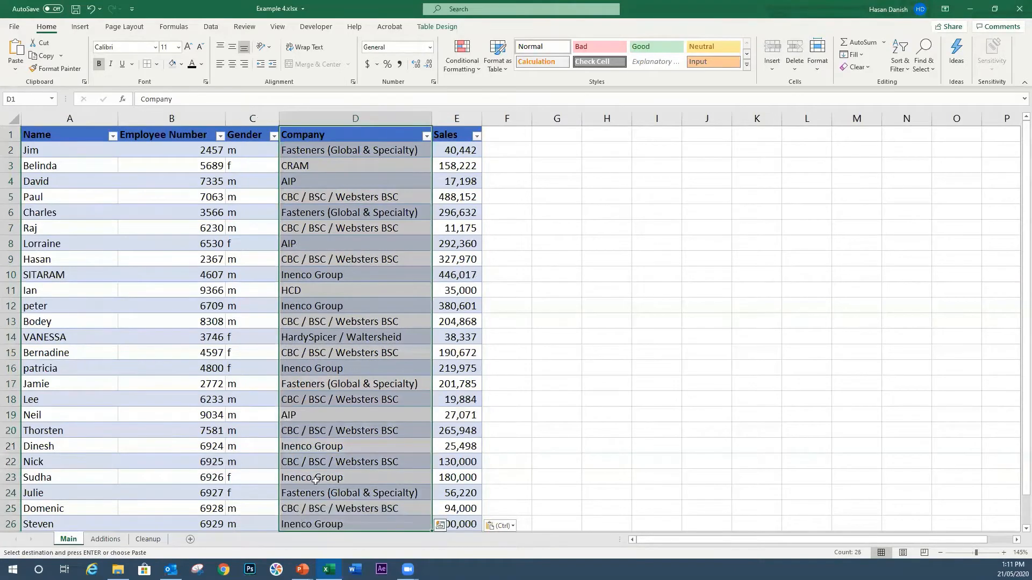
scroll(313, 487, down, 2)
click(347, 463)
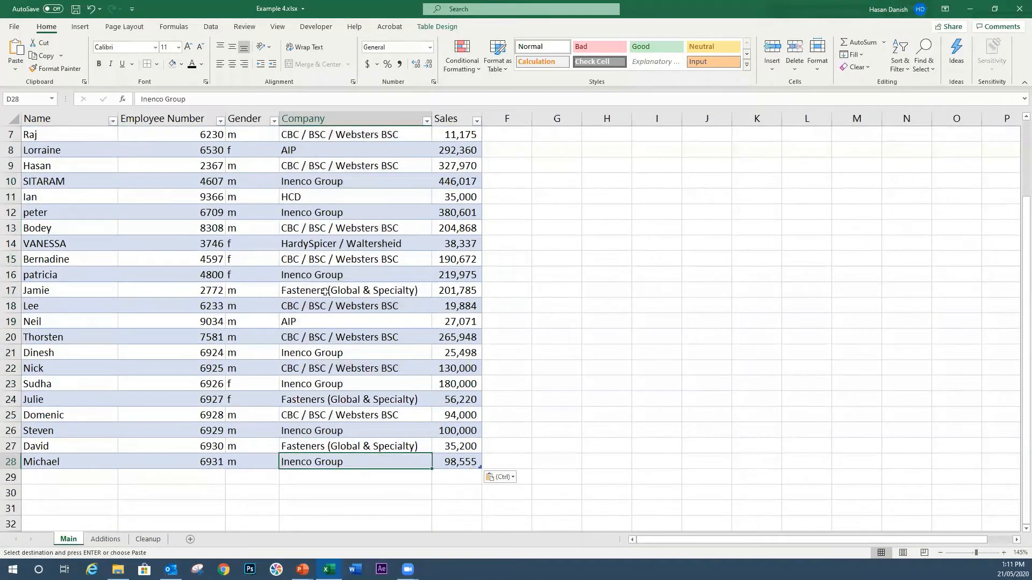
scroll(314, 320, up, 2)
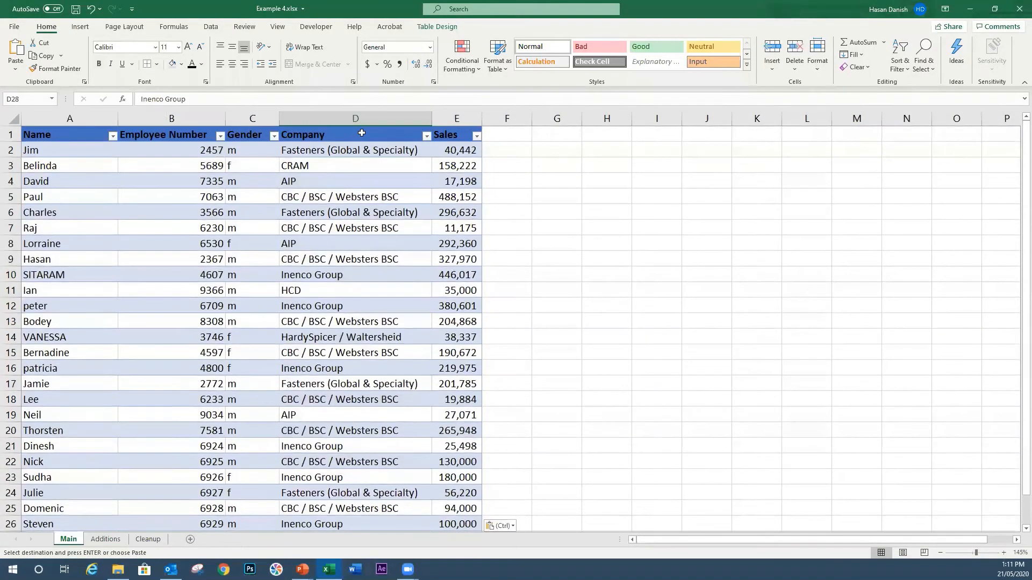
click(361, 128)
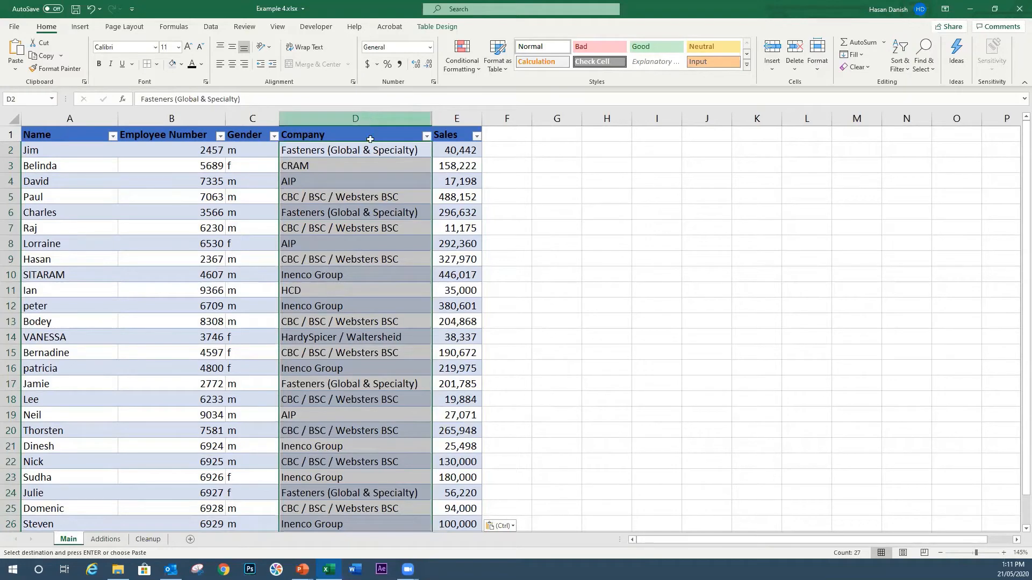
click(487, 148)
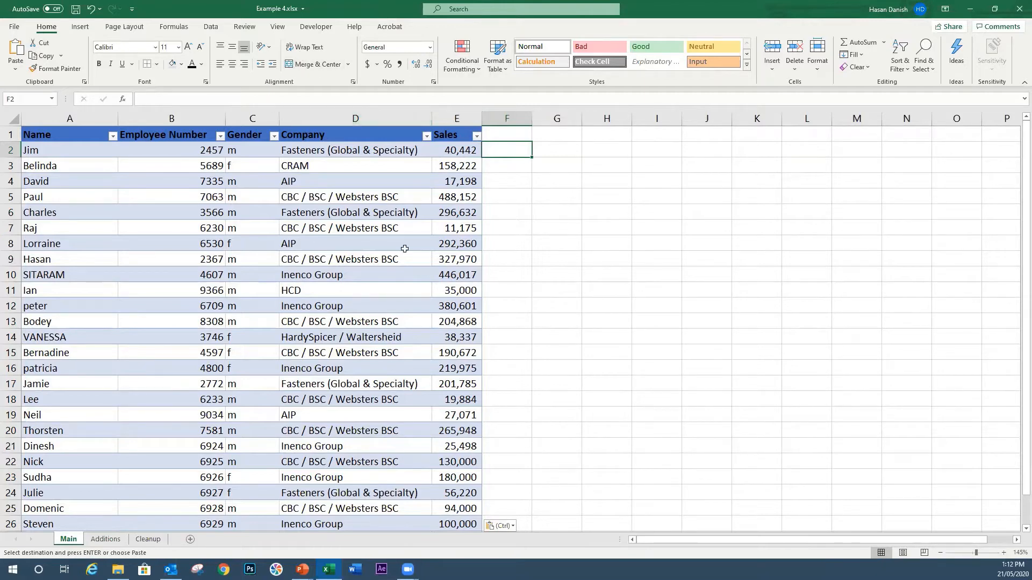
Compare selecting the whole worksheet column D with selecting only the table's Company column, header included
scroll(303, 111, down, 2)
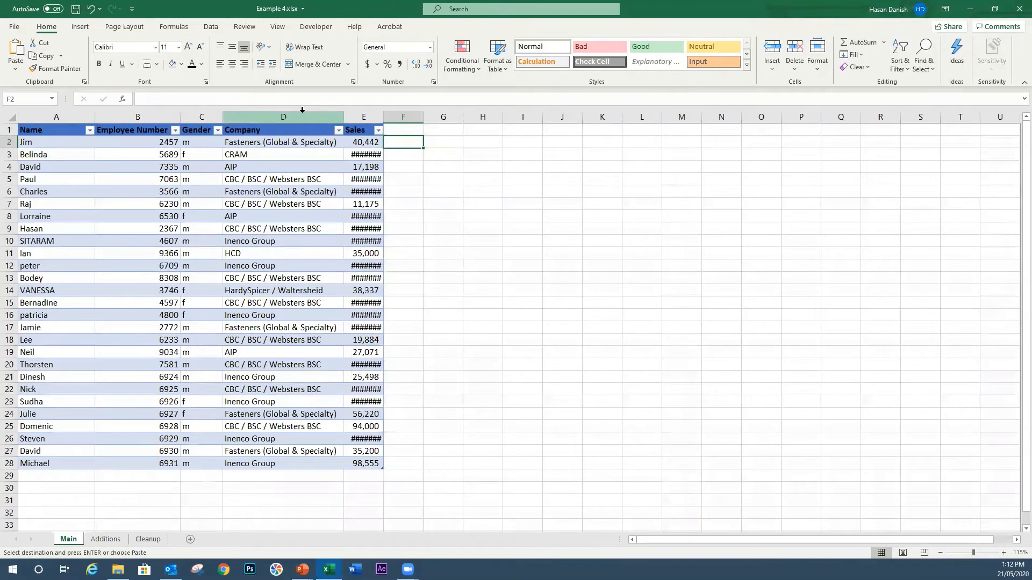
click(303, 110)
scroll(325, 465, down, 4)
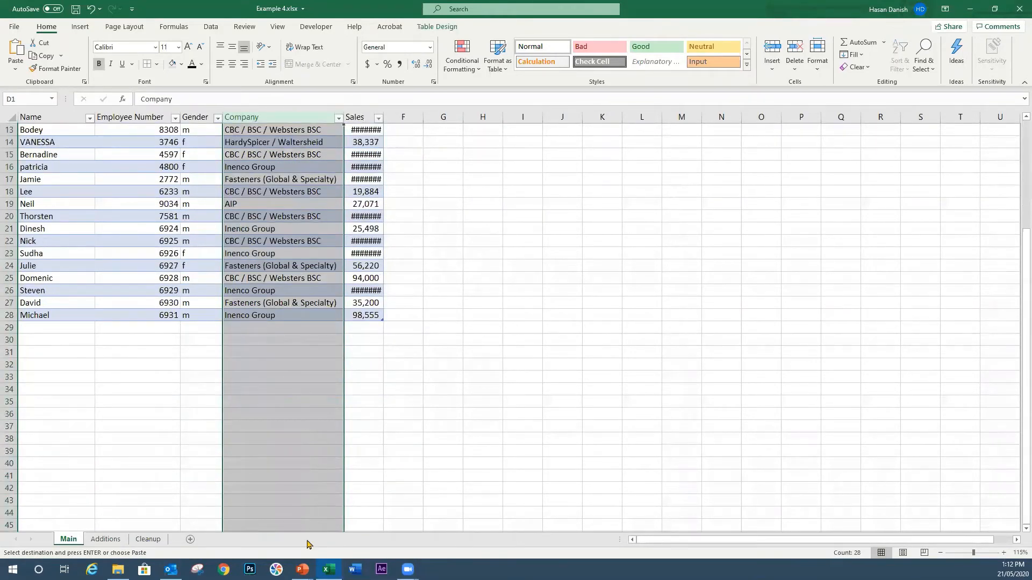
scroll(298, 471, up, 4)
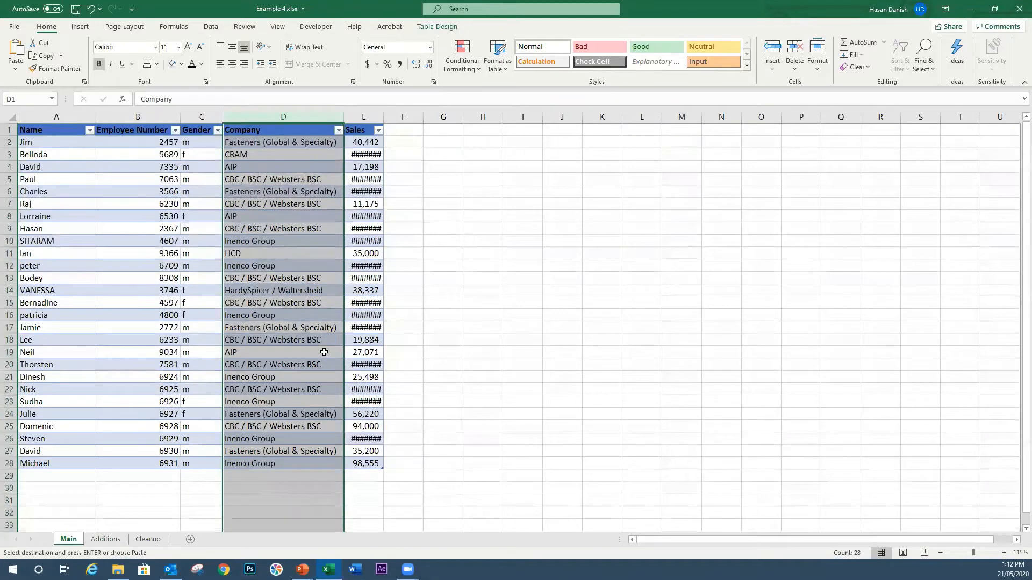
click(299, 129)
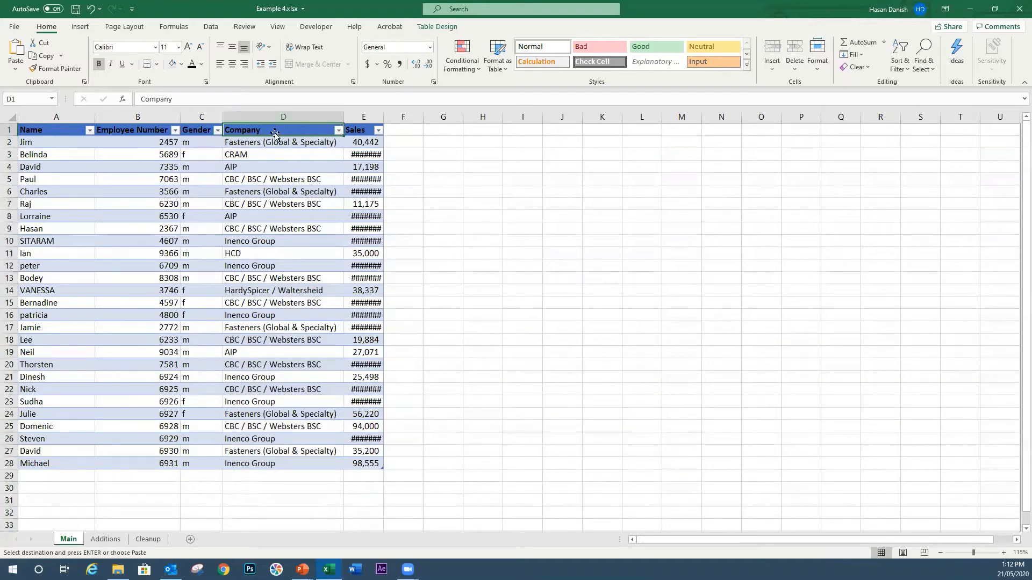
click(276, 133)
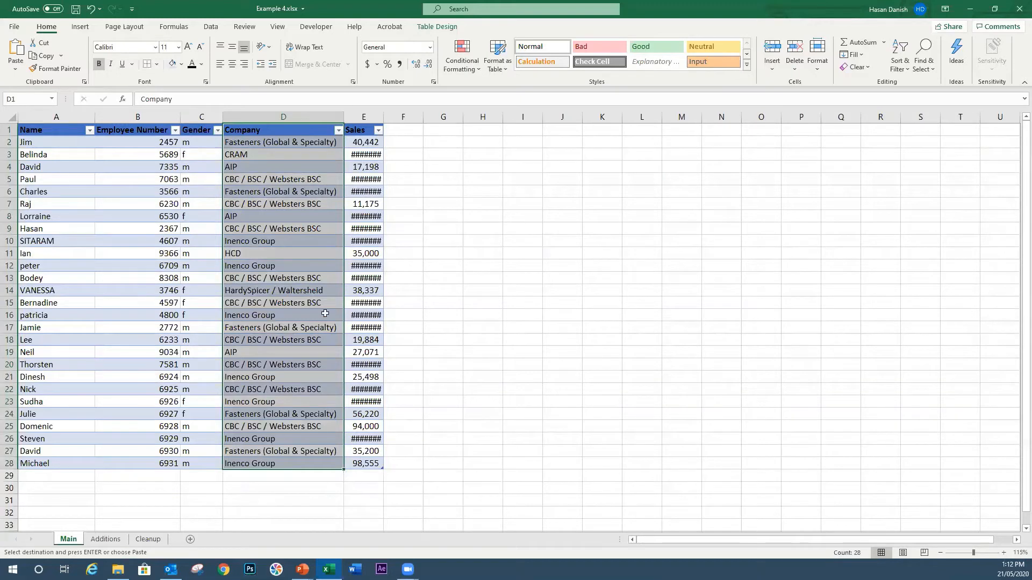
click(281, 117)
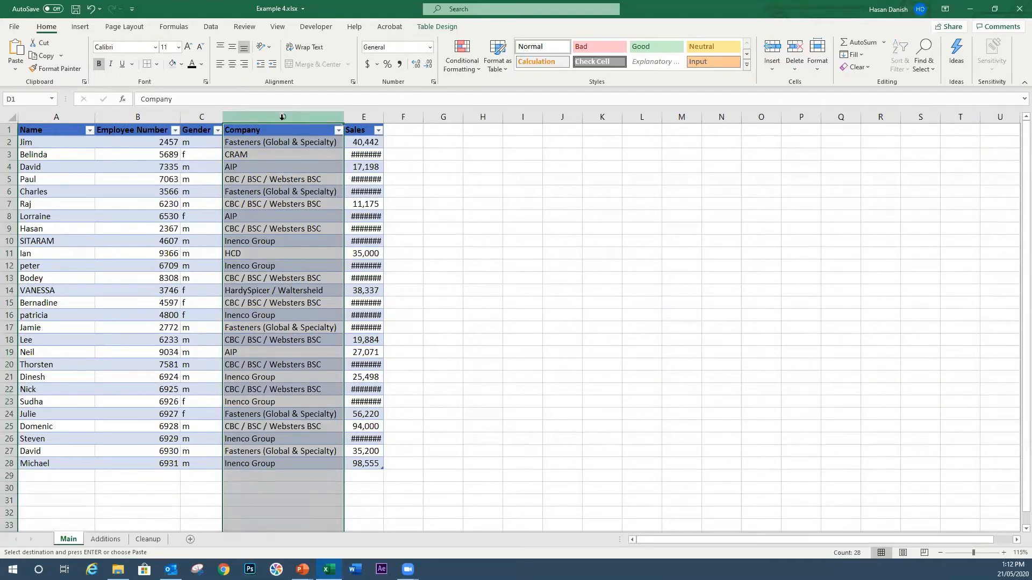
click(515, 179)
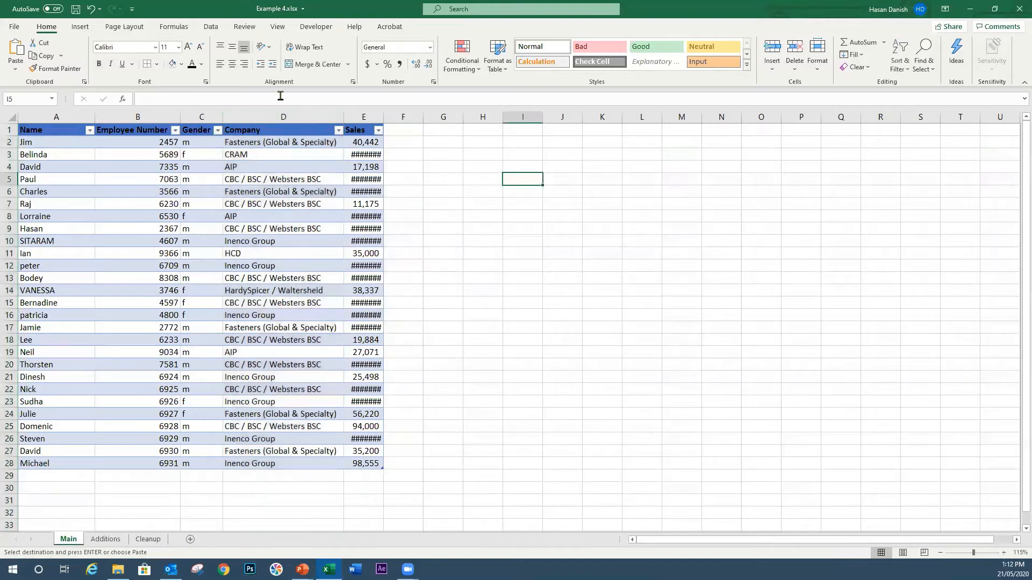
Select the table's Company column including its header, centre it, and set it to left alignment
click(280, 127)
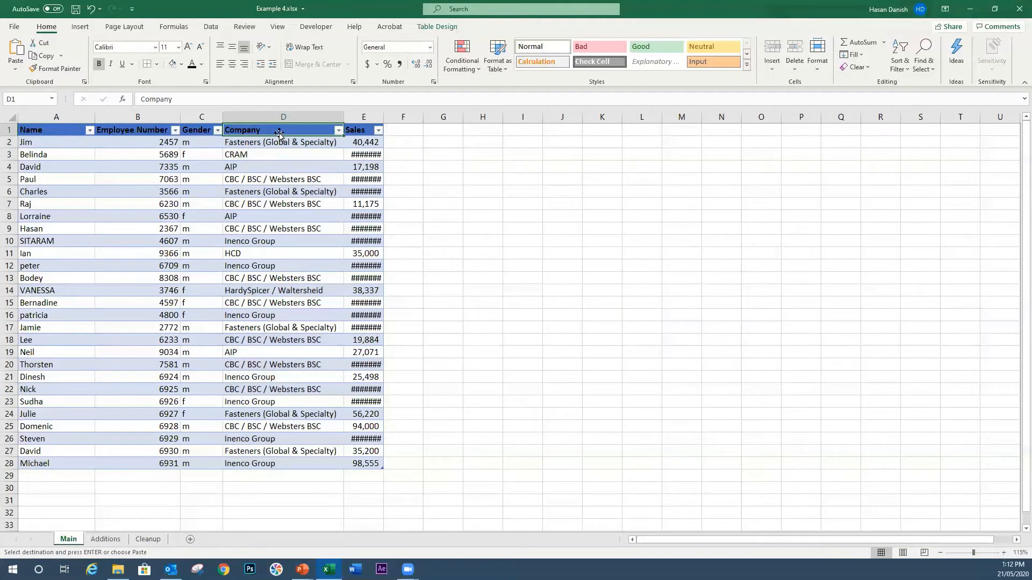
key(ctrl+v)
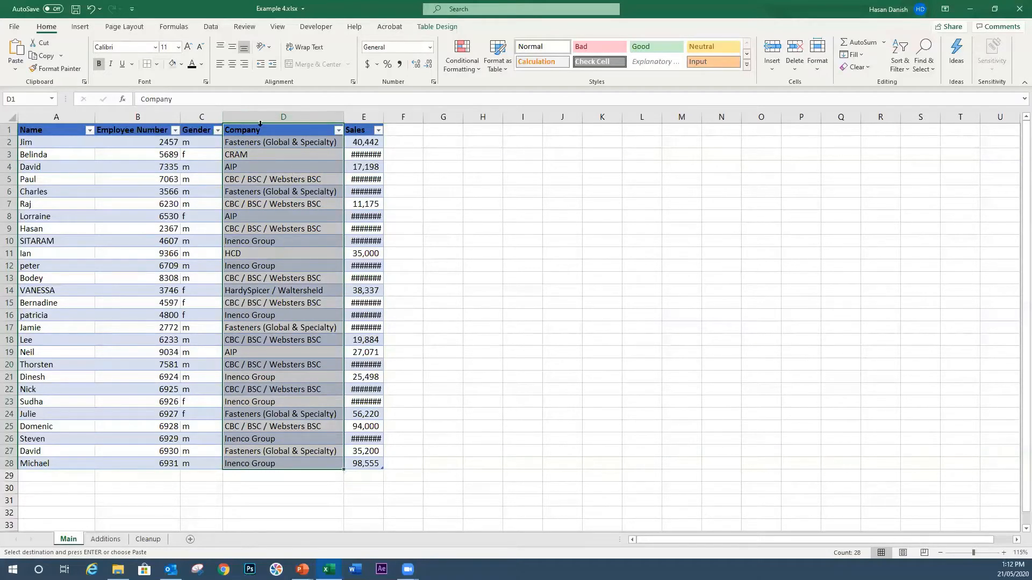
click(231, 65)
click(220, 64)
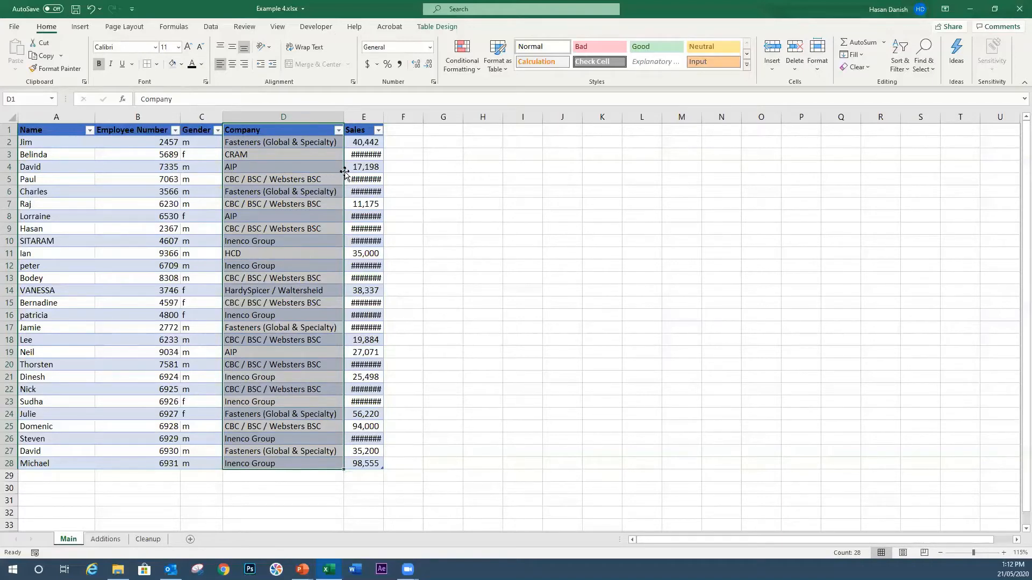
Move the Company column between Name and Employee Number, and return it to its place before Sales
drag(222, 143, 102, 149)
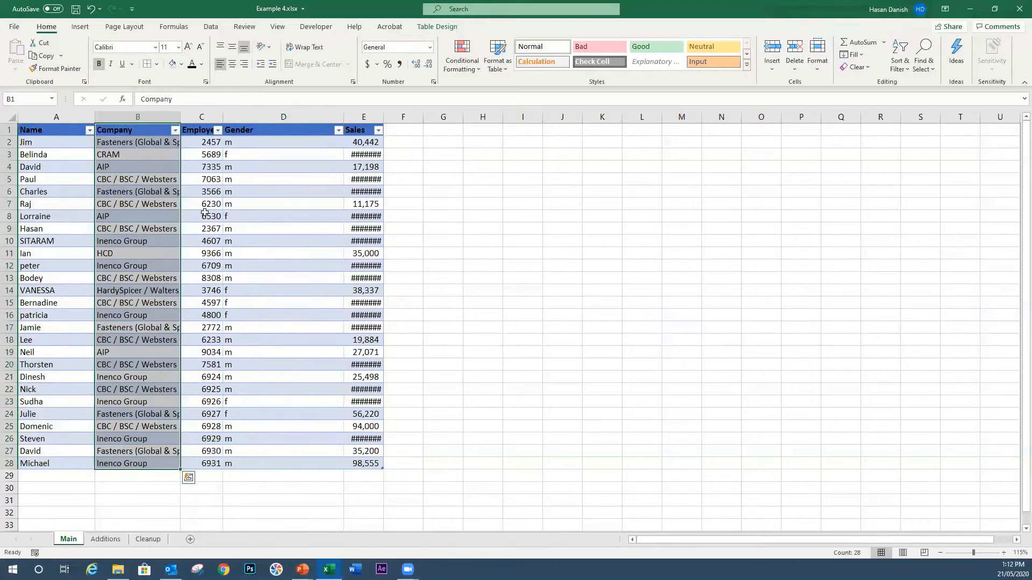
drag(182, 192, 339, 271)
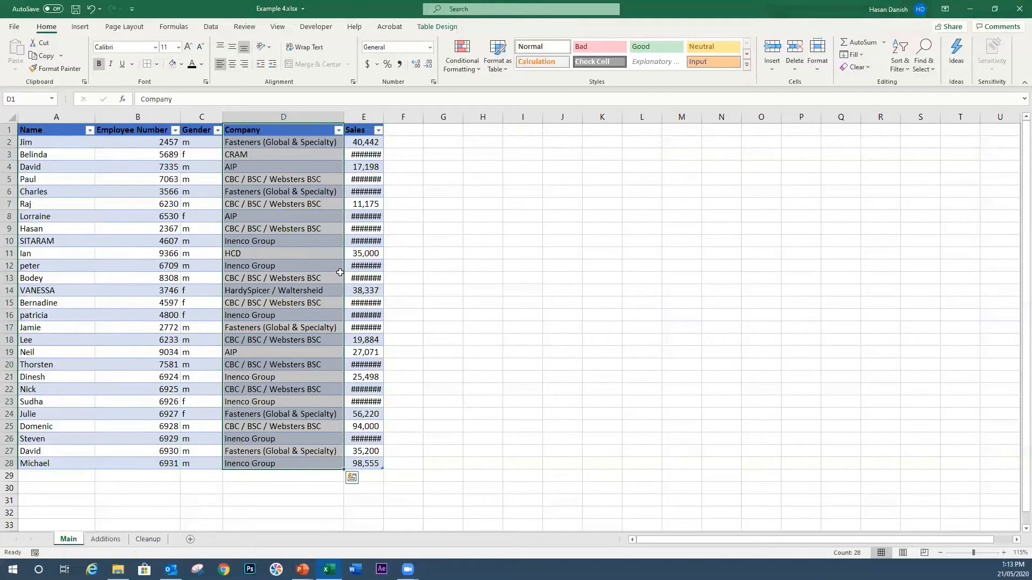
drag(225, 254, 303, 242)
Autofit the width of the Sales column to its contents
double_click(381, 122)
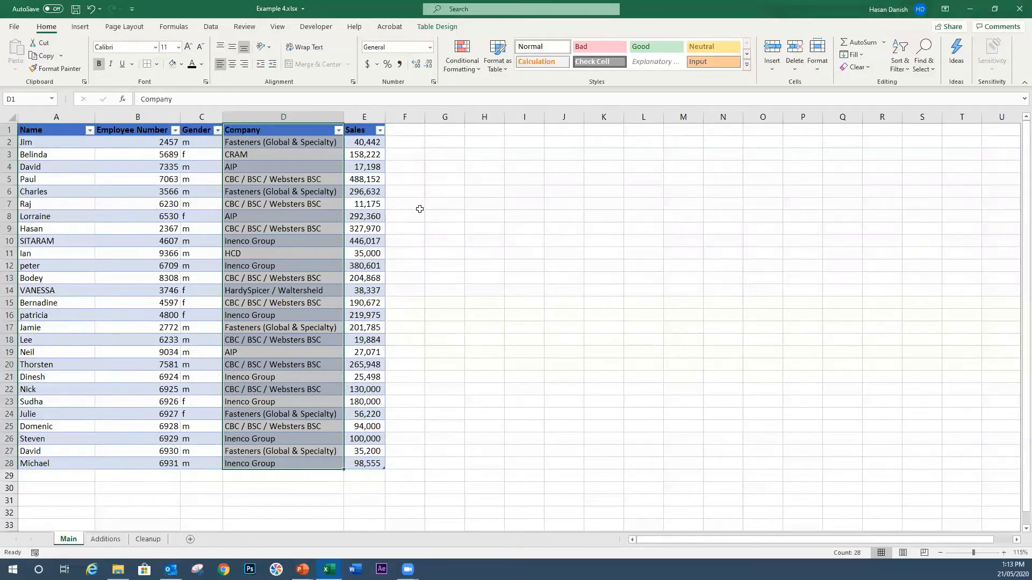
click(430, 366)
click(310, 238)
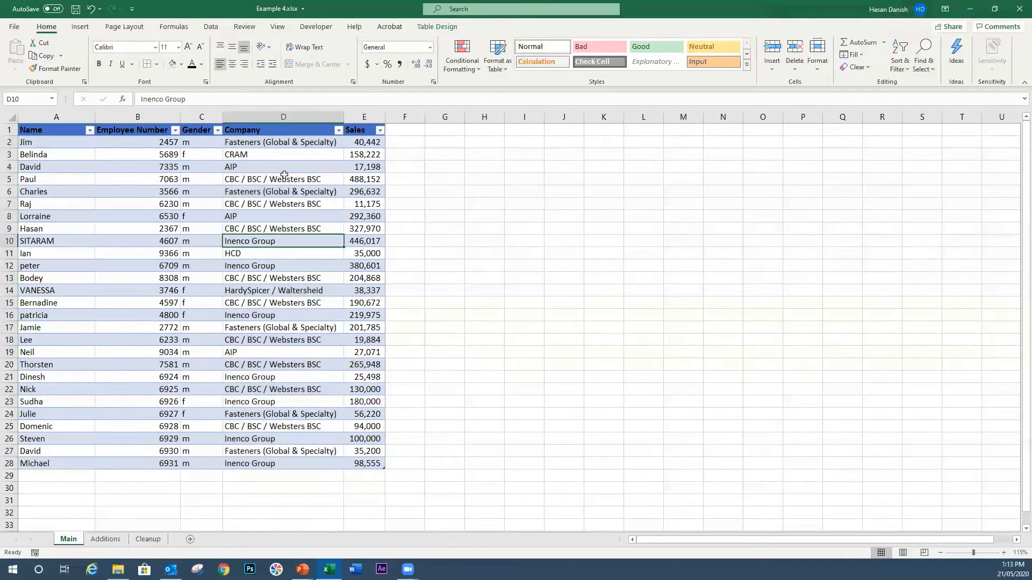
Select a cell inside the employee table and display the table design options
click(506, 194)
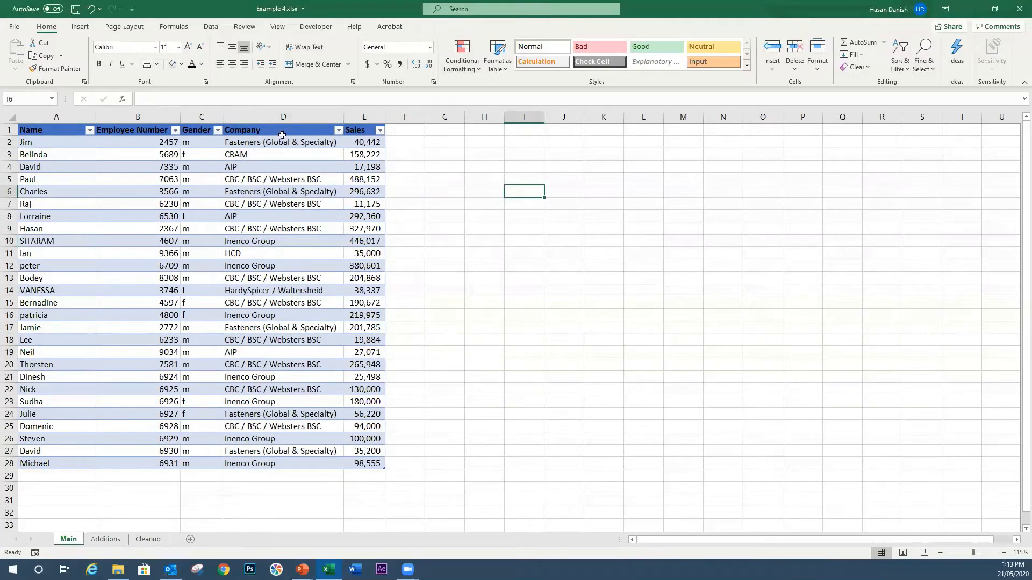
click(228, 192)
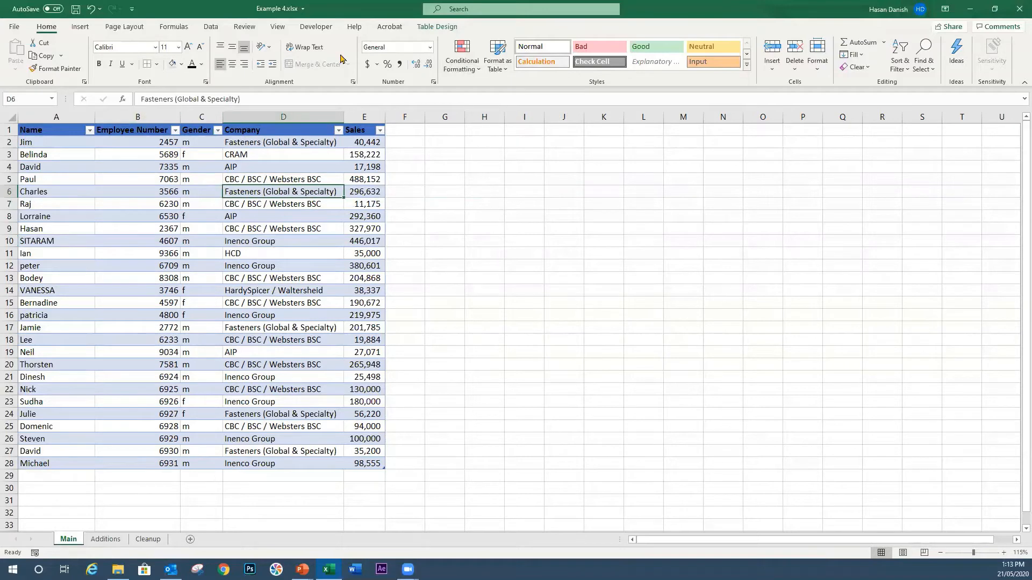
click(437, 26)
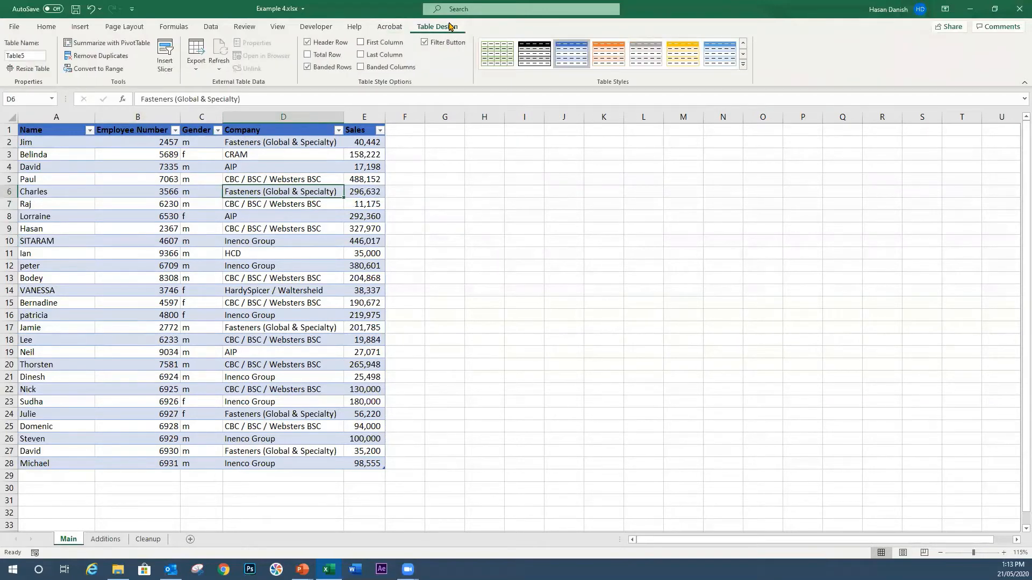
Rename the employee table as MaySales
click(34, 55)
text(MaySales)
key(Return)
click(380, 214)
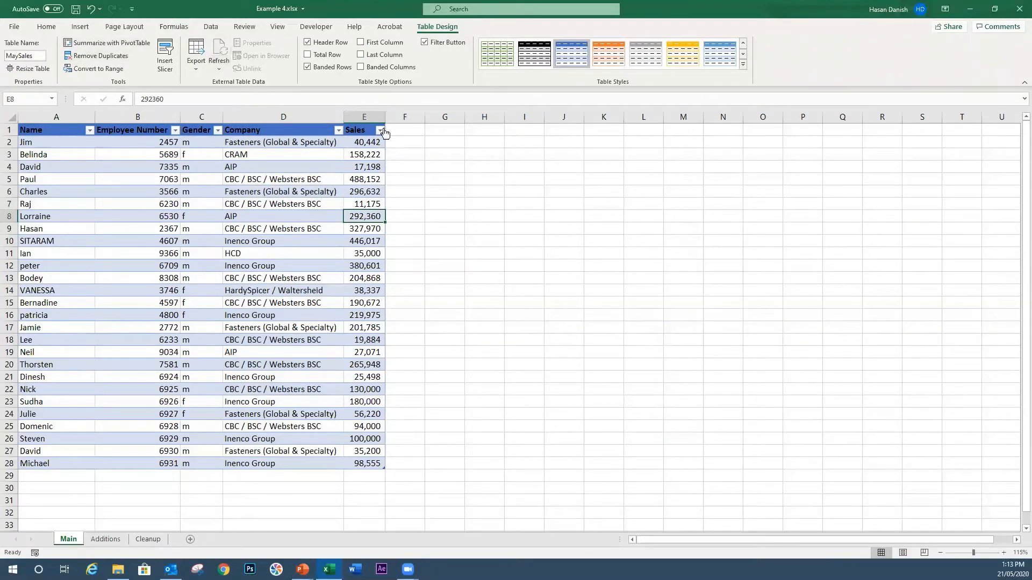
Add a total row to the table and widen the Sales column to fit its total
click(317, 56)
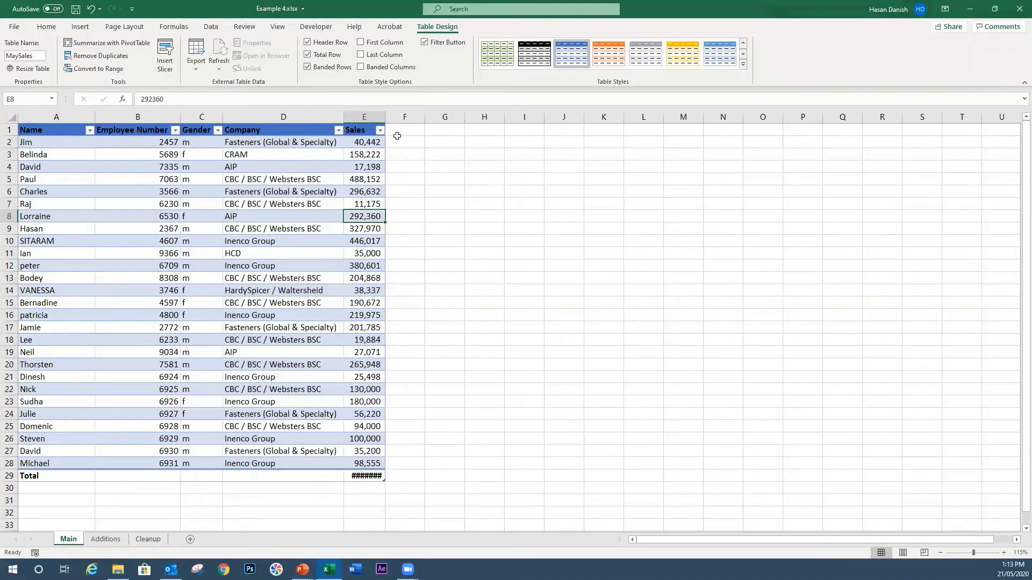
drag(387, 119, 412, 118)
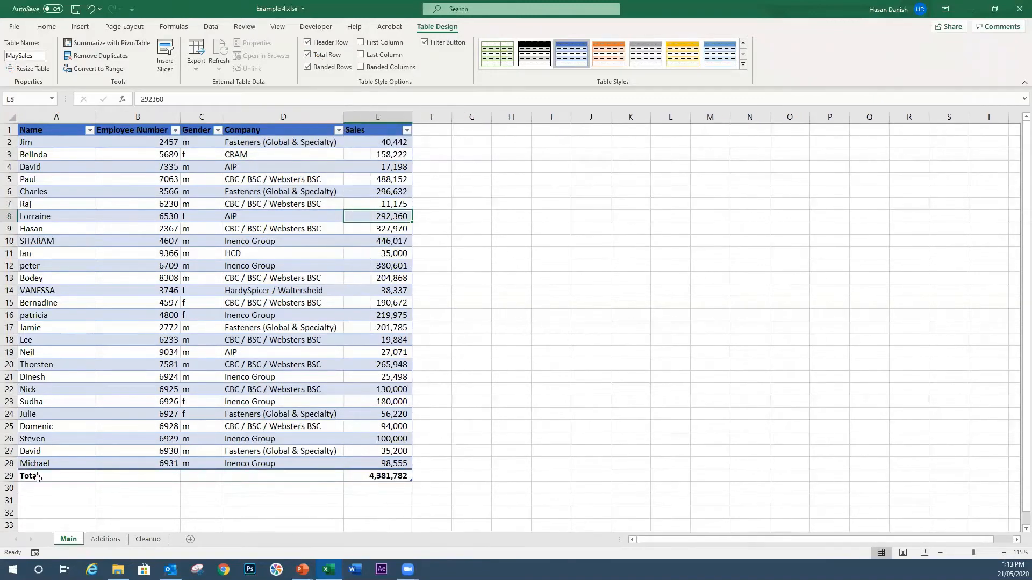
Try the Average, Count, Max and Min functions for the Sales total, and set it back to Sum
click(395, 477)
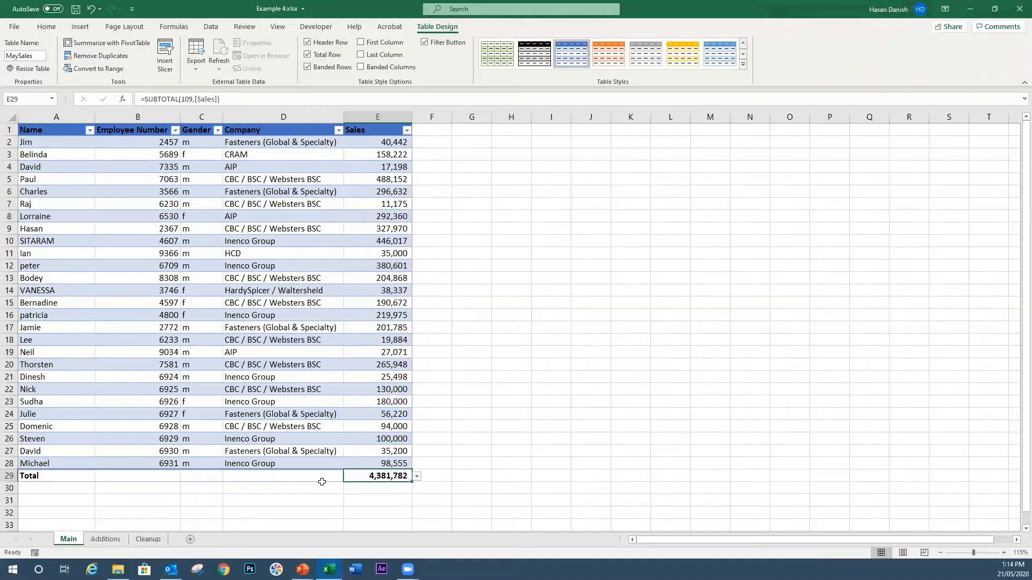
click(417, 477)
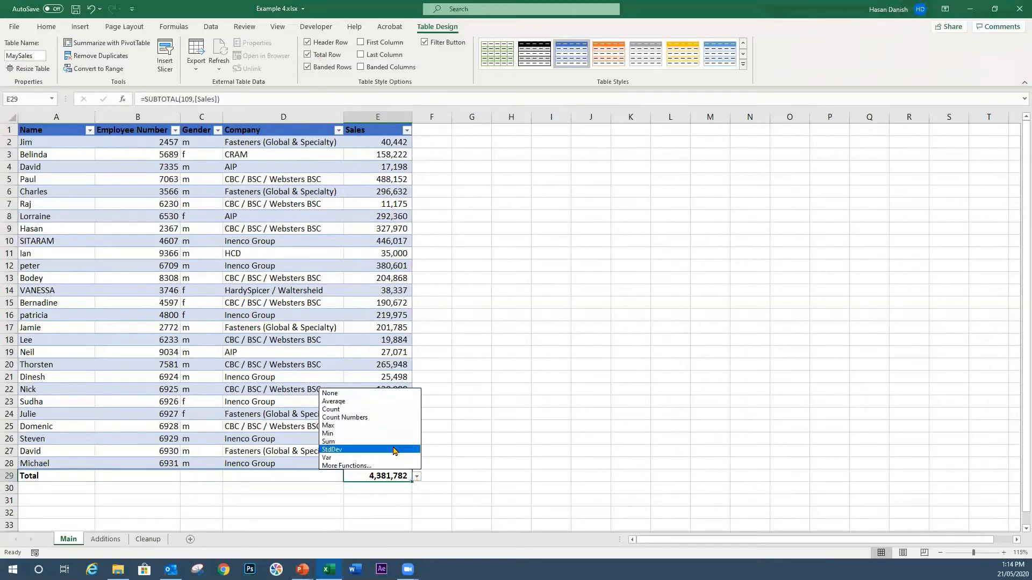
click(392, 402)
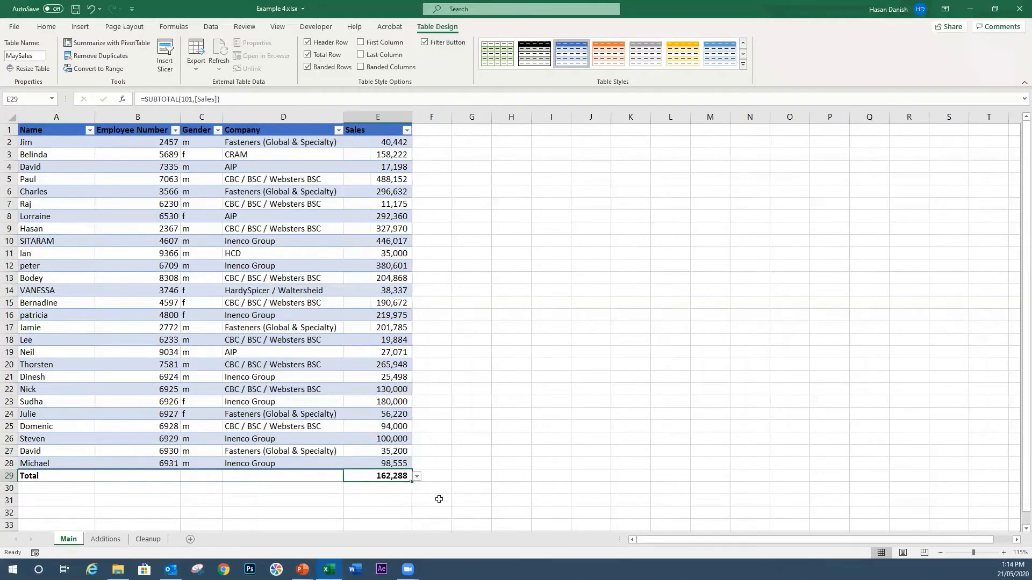
click(417, 477)
click(391, 424)
click(417, 478)
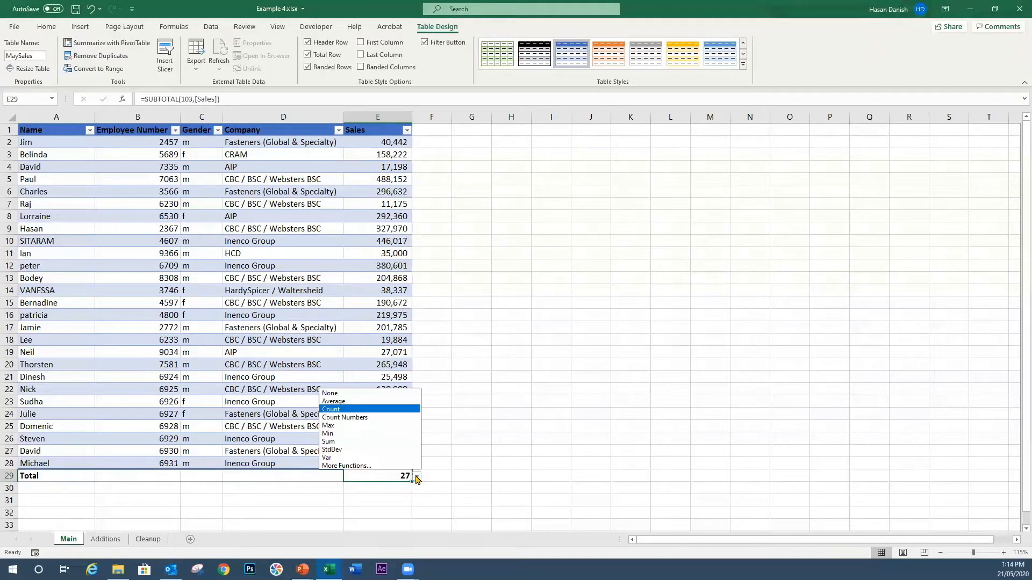
click(383, 426)
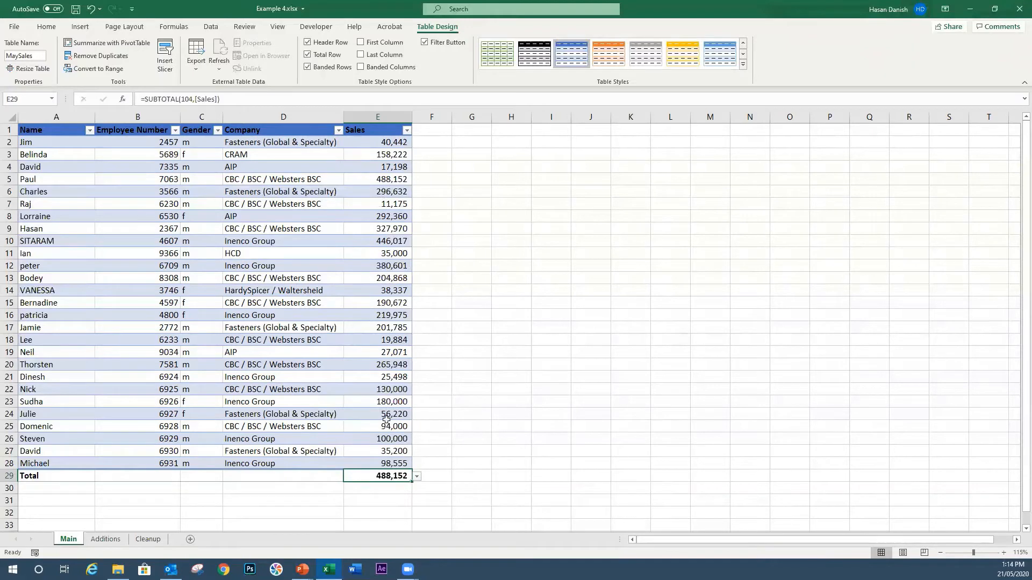
click(416, 477)
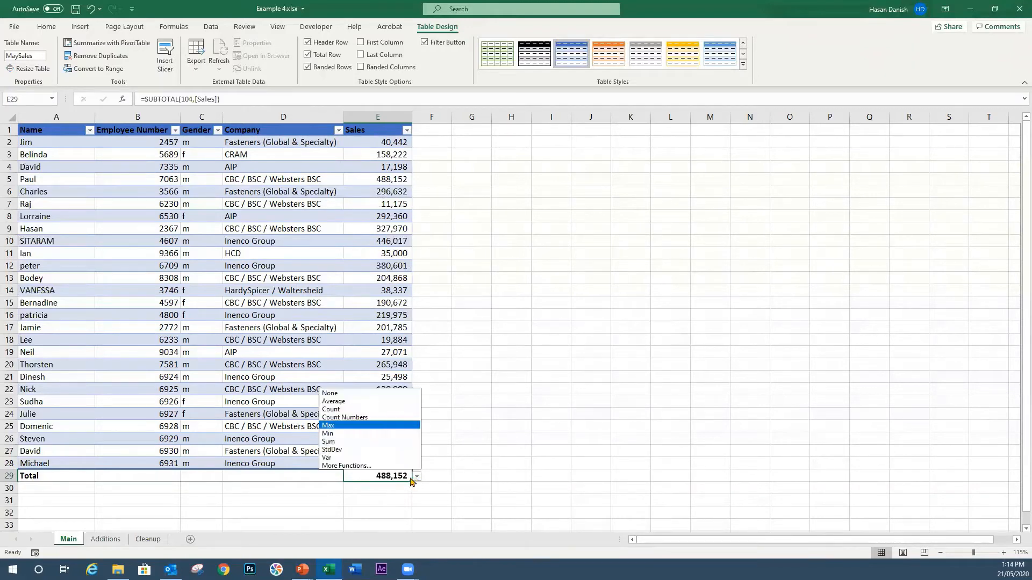
click(394, 438)
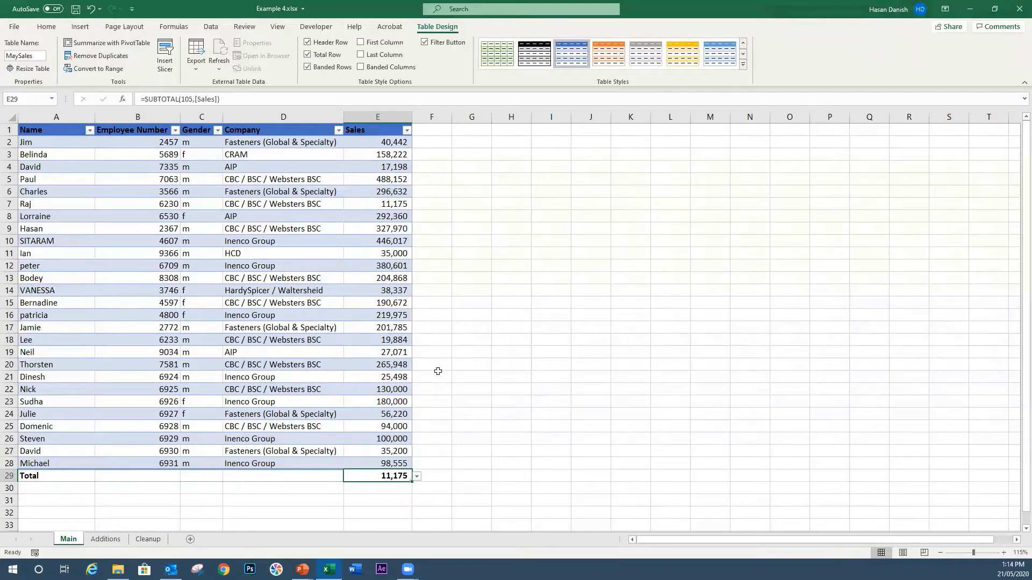
click(417, 476)
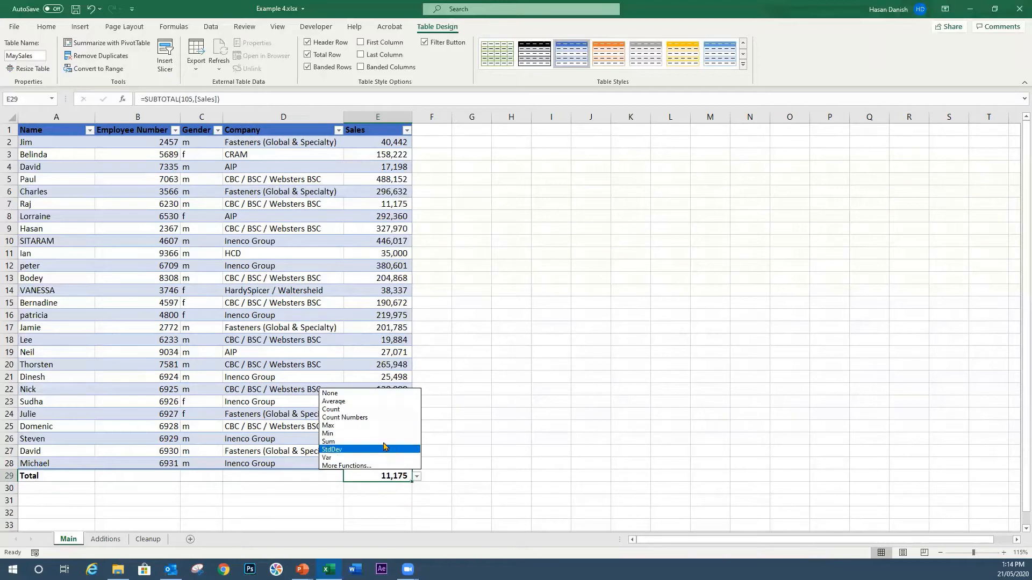
click(384, 442)
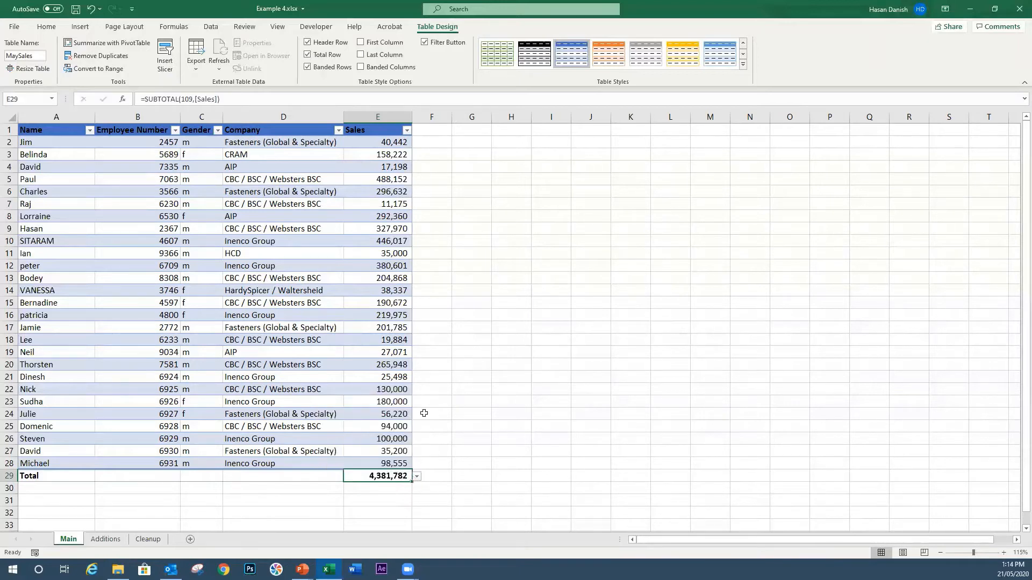
Try the StdDev function for the Sales total and restore Sum
click(417, 476)
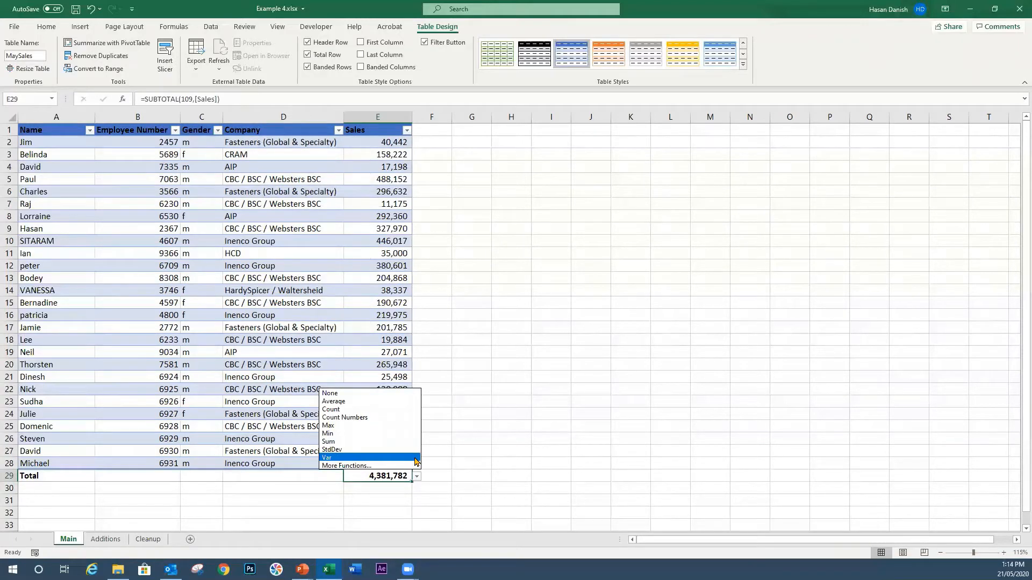
click(390, 450)
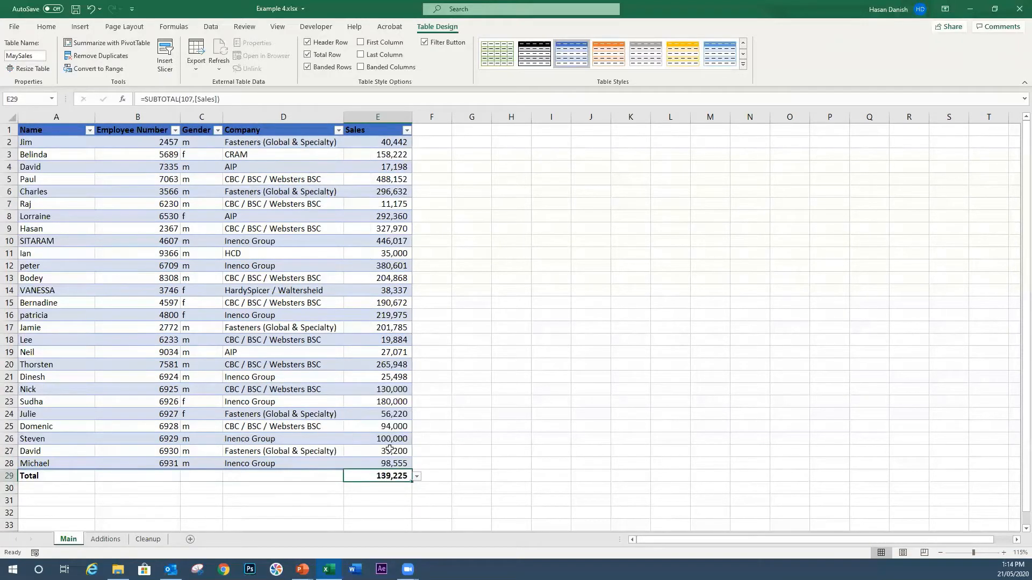
click(416, 477)
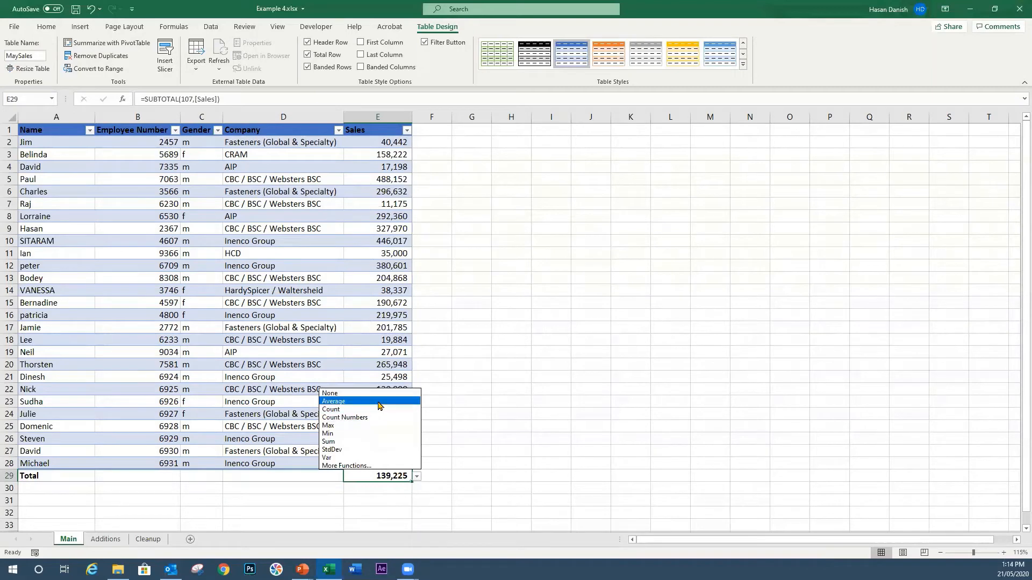
click(379, 442)
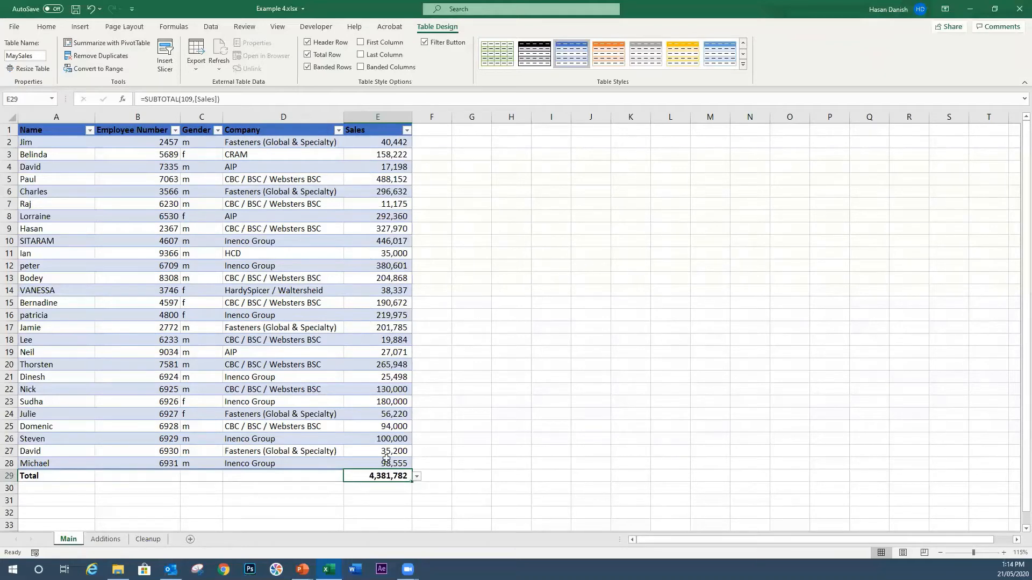
Remove the total row from the MaySales table
click(50, 485)
click(73, 477)
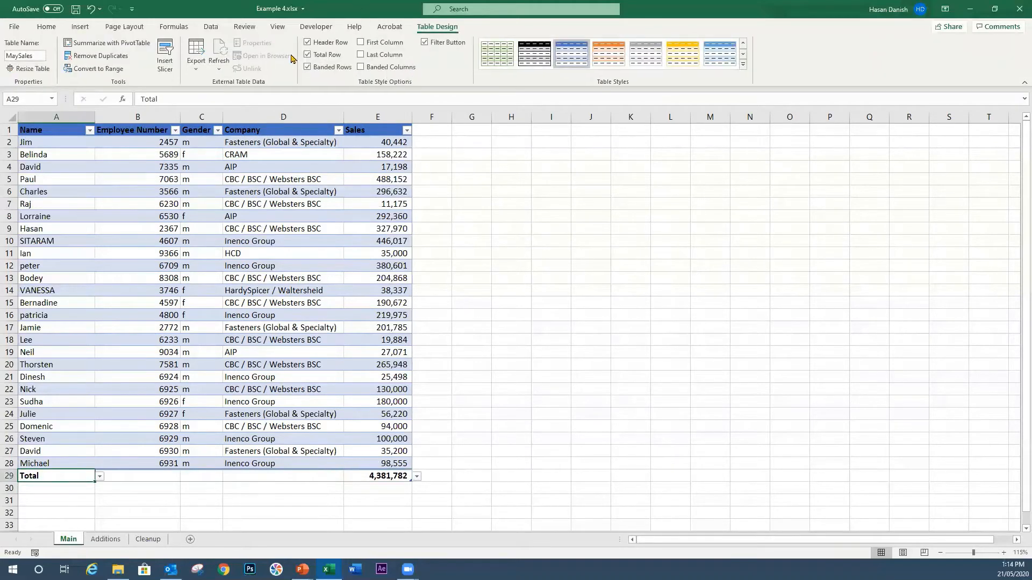
click(309, 55)
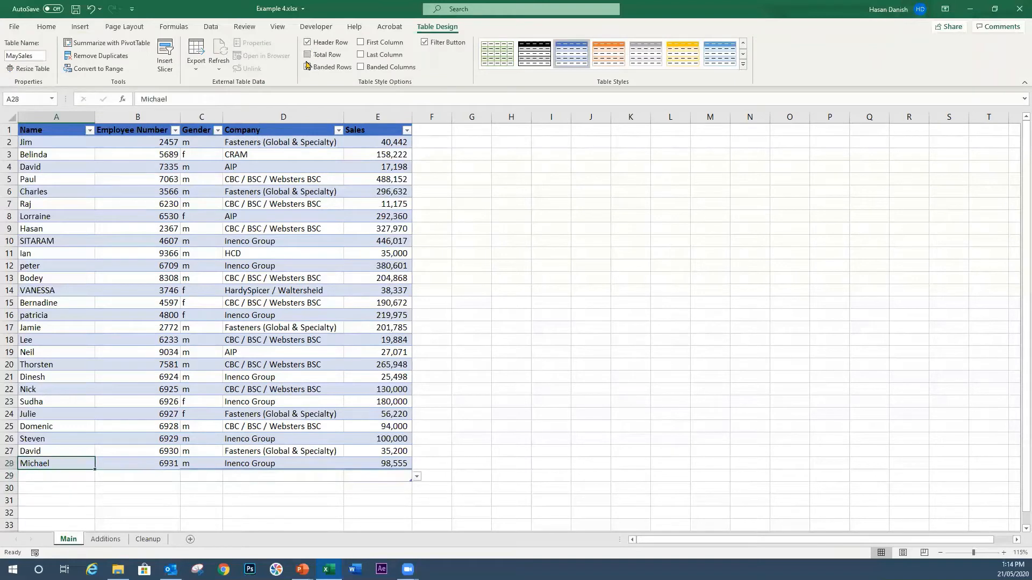
Start a new table record in row 29 by entering the employee's name and employee number
click(58, 474)
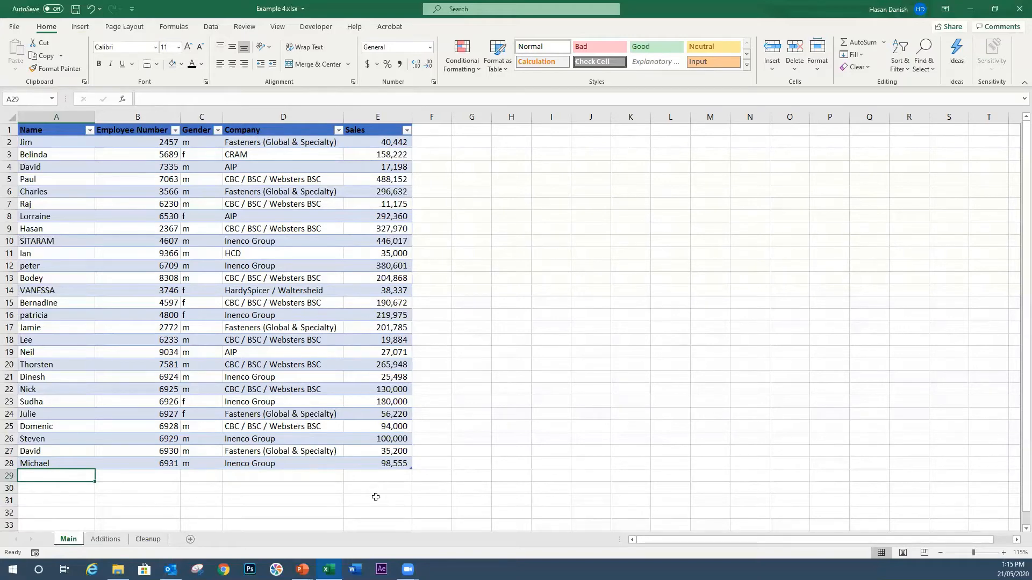
text(Cind)
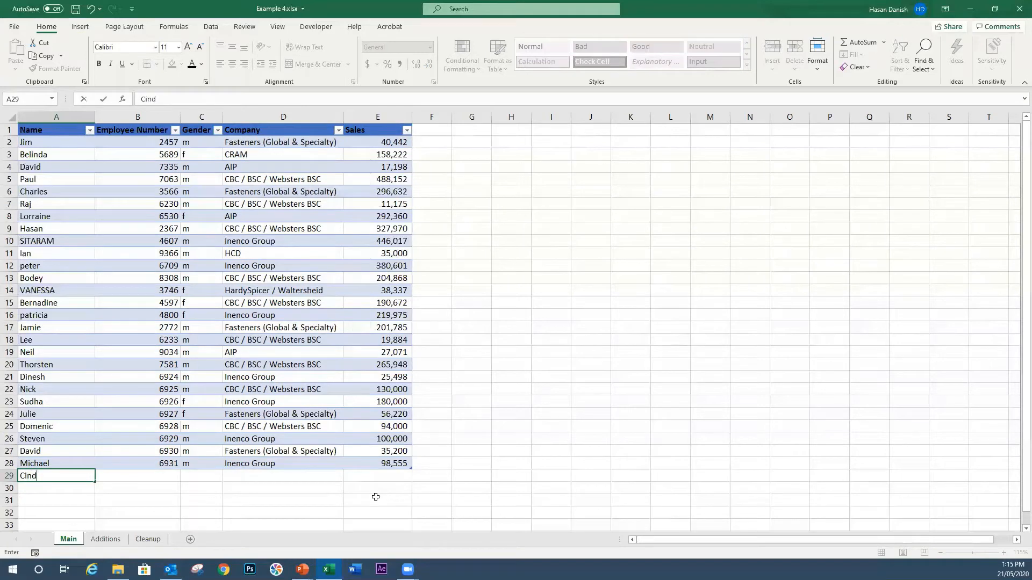
key(Return)
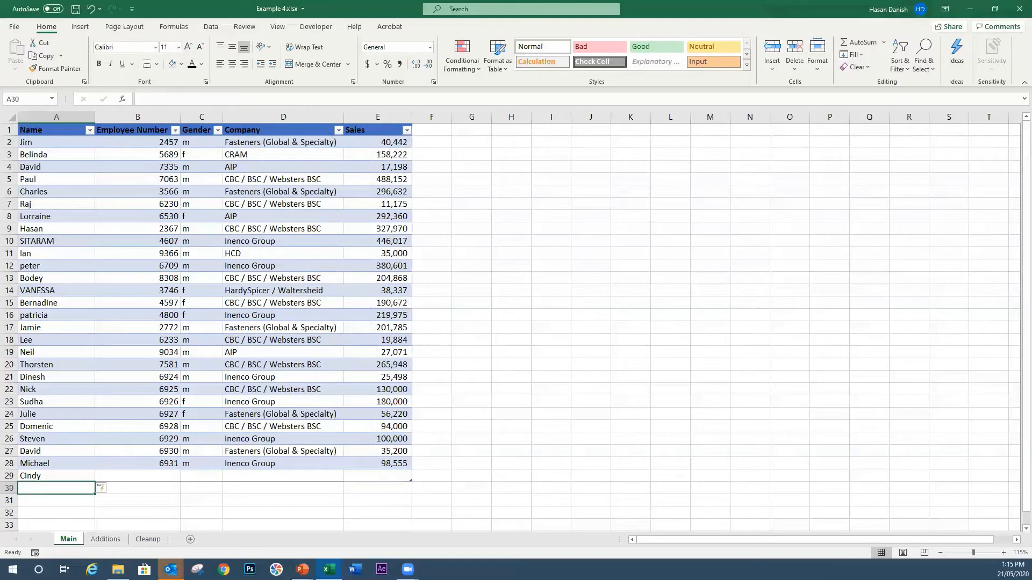
click(127, 475)
text(6377)
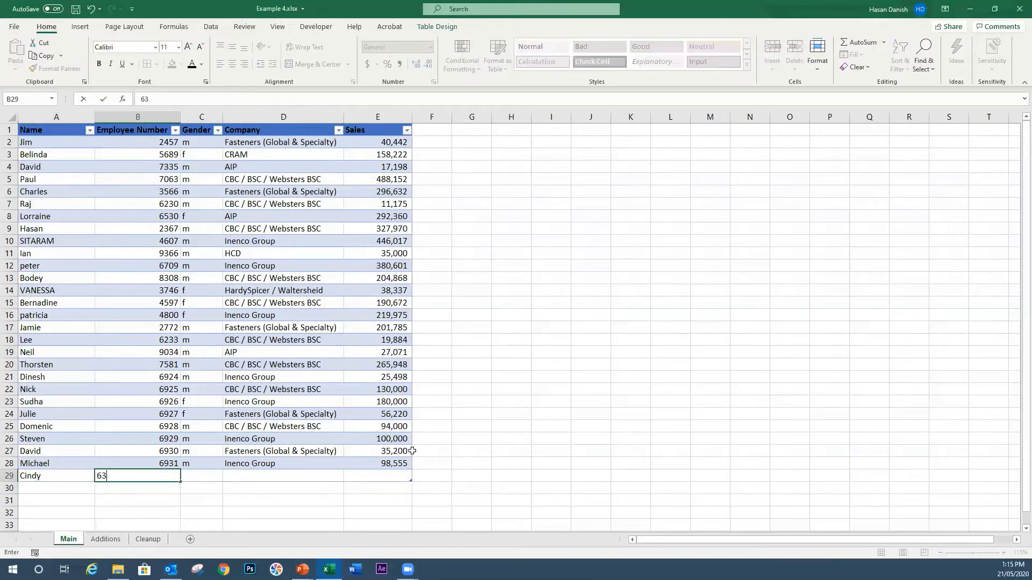
key(Tab)
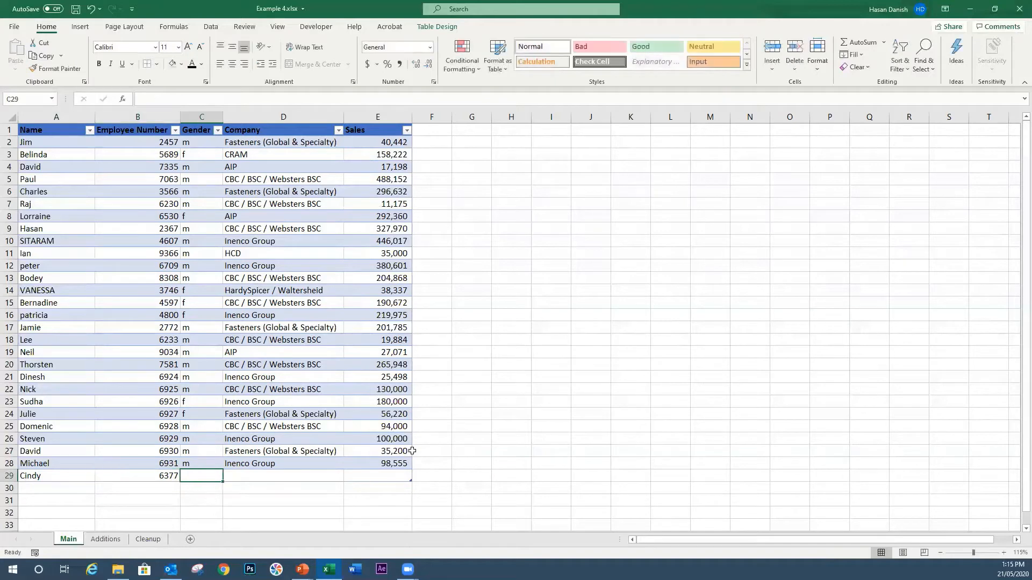
Complete the new record in row 29 with gender f, company Inenco Group and sales of 39879
text(f)
key(Tab)
text(Inenco Group)
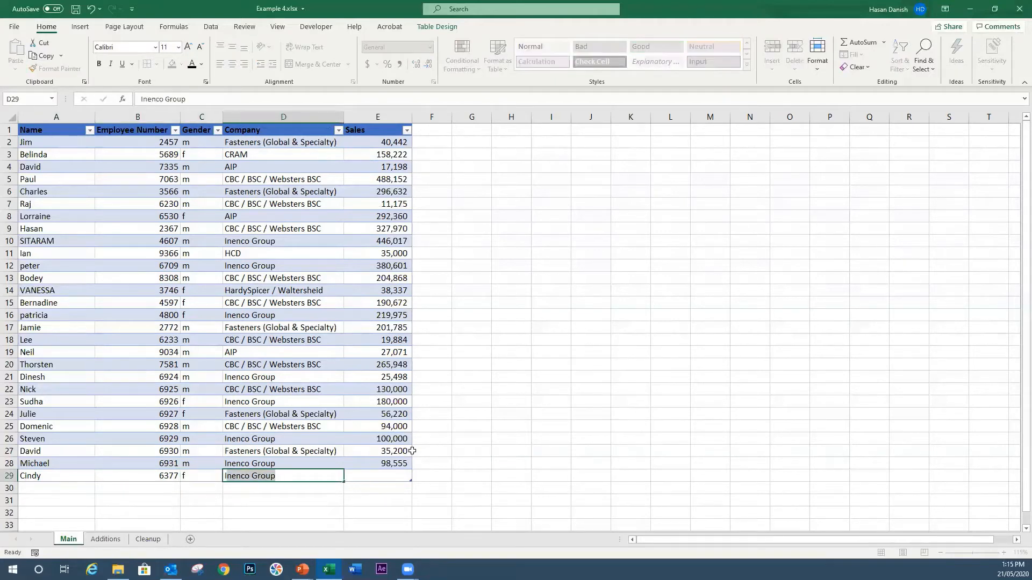
key(Tab)
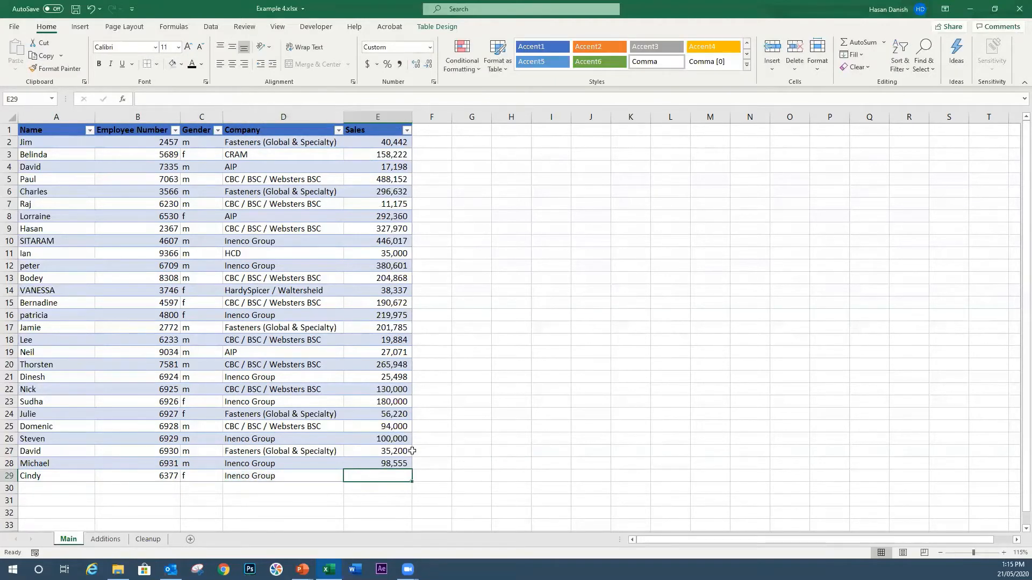
text(39879)
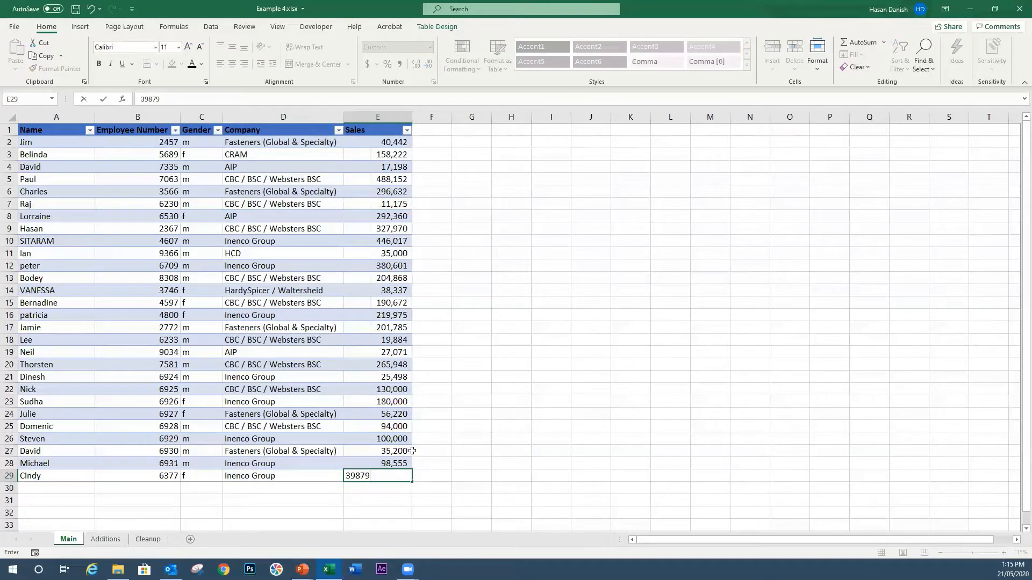
key(Return)
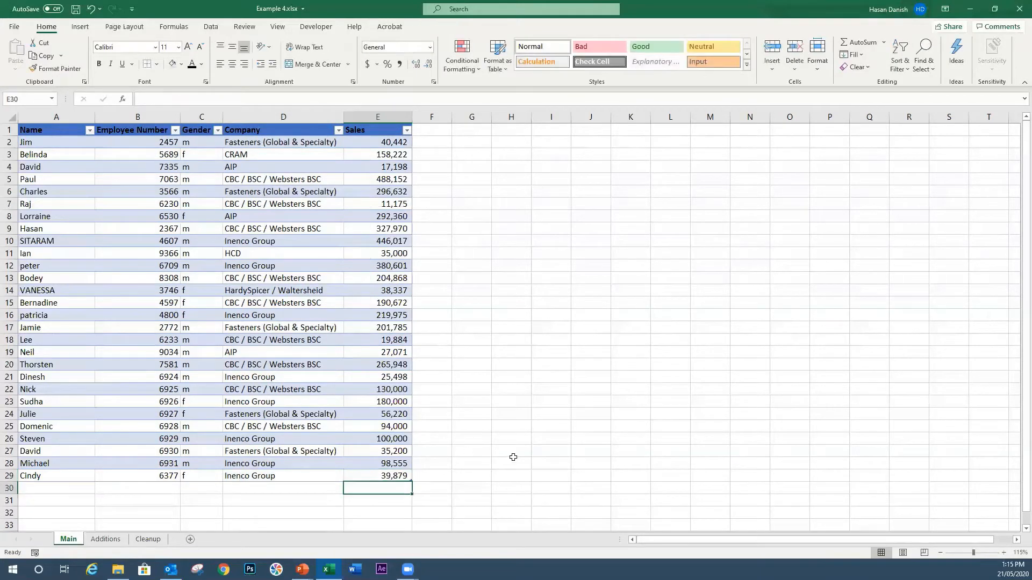
click(475, 501)
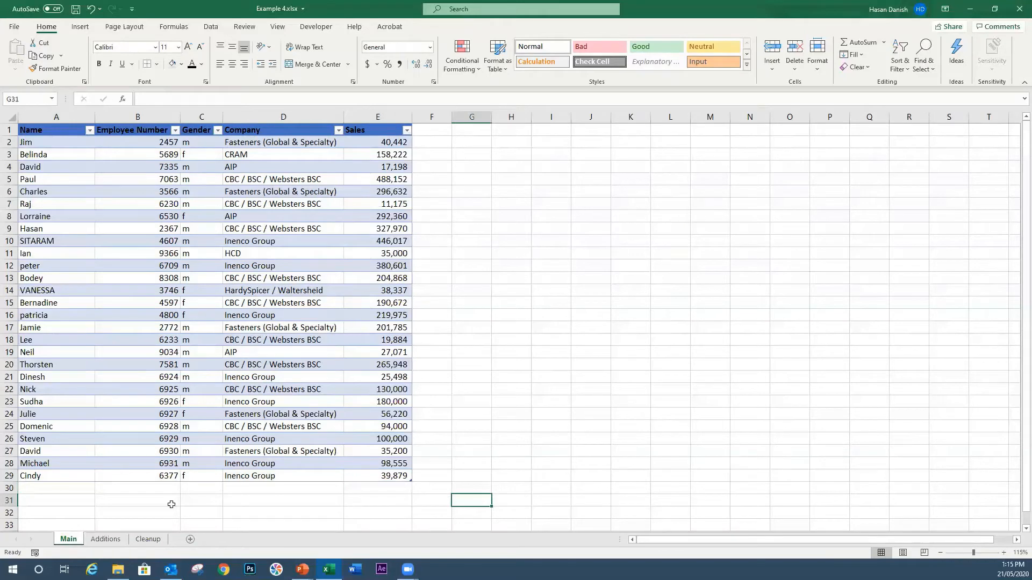
Turn the table's total row back on beneath the newly added employee record
click(402, 478)
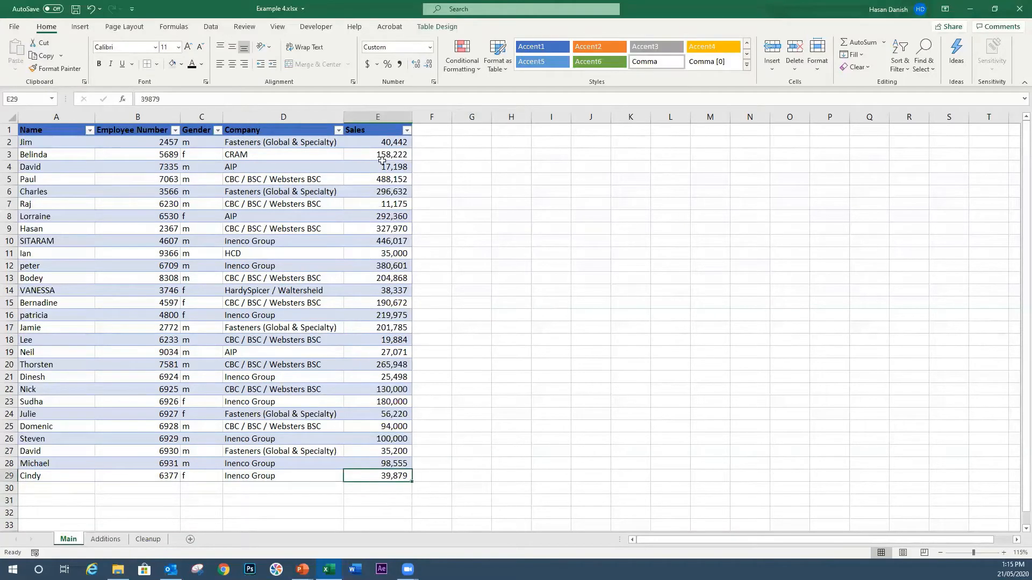
click(437, 26)
click(319, 56)
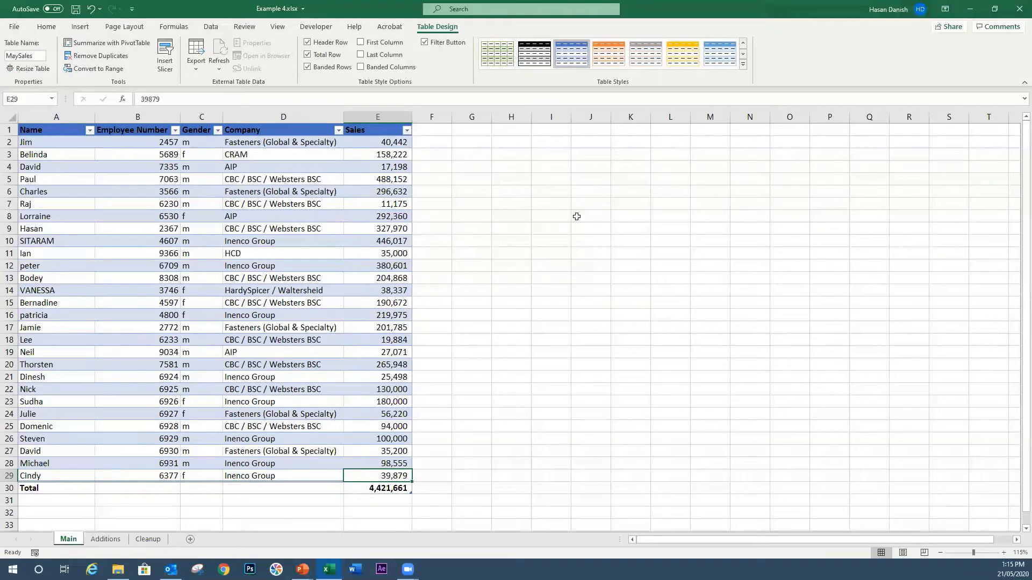
Add a table column headed Expenses directly after the Sales column, in cell F1
click(424, 129)
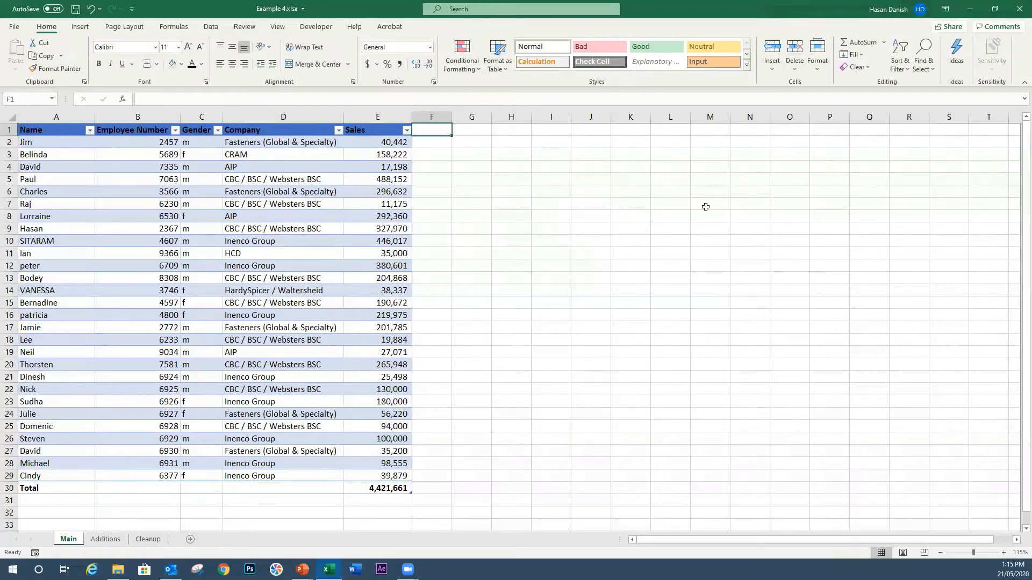
key(BackSpace)
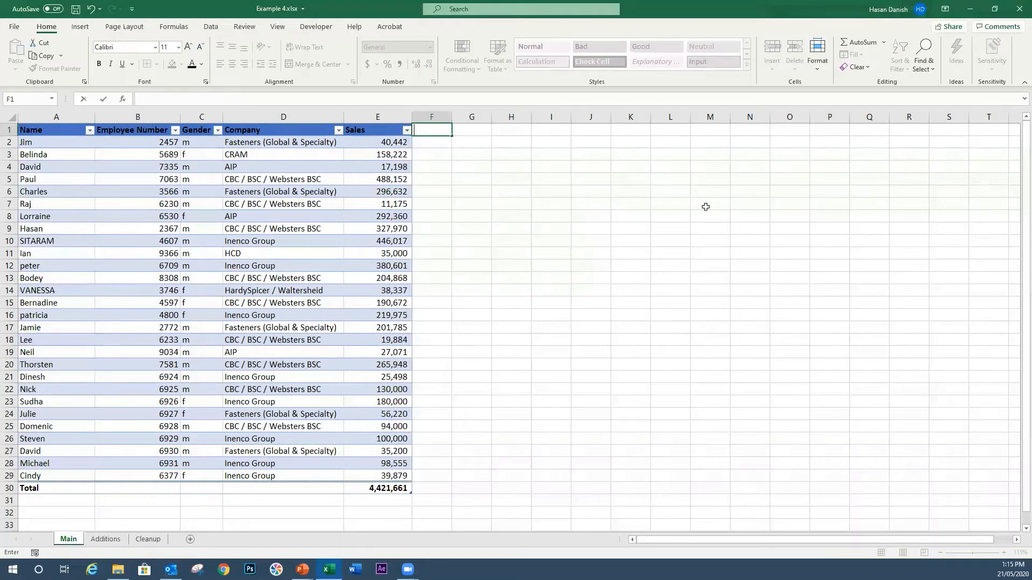
text(expenses)
key(BackSpace)
key(BackSpace)
key(BackSpace)
key(BackSpace)
key(BackSpace)
key(BackSpace)
key(BackSpace)
key(BackSpace)
text(Expenses)
key(Return)
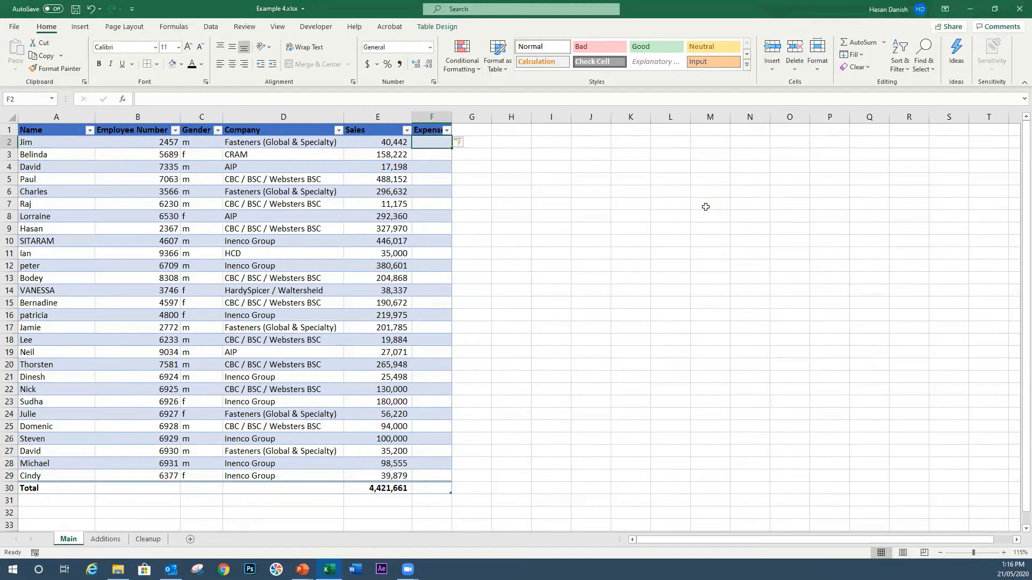
text(=)
key(Left)
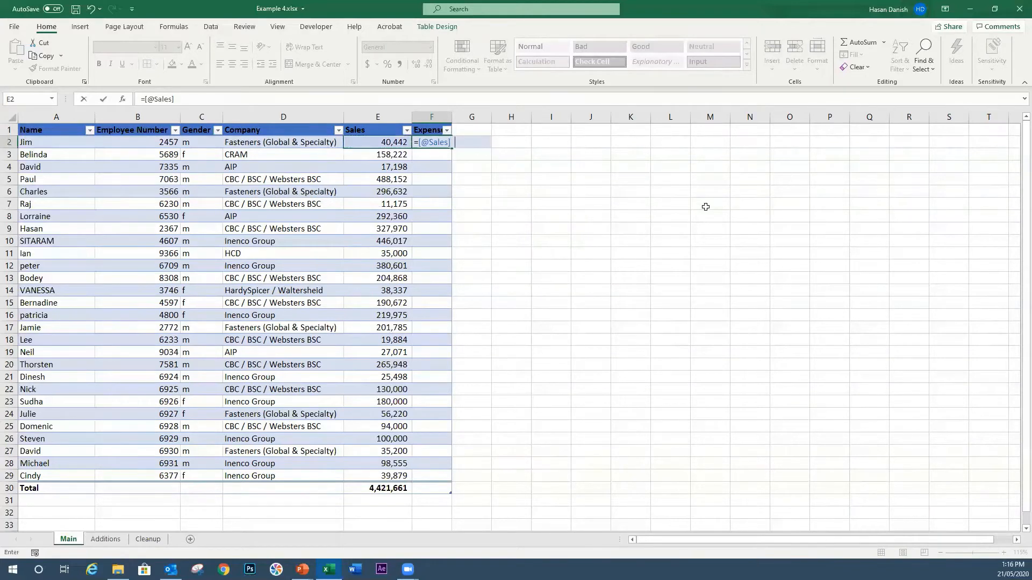
text(10%)
key(Return)
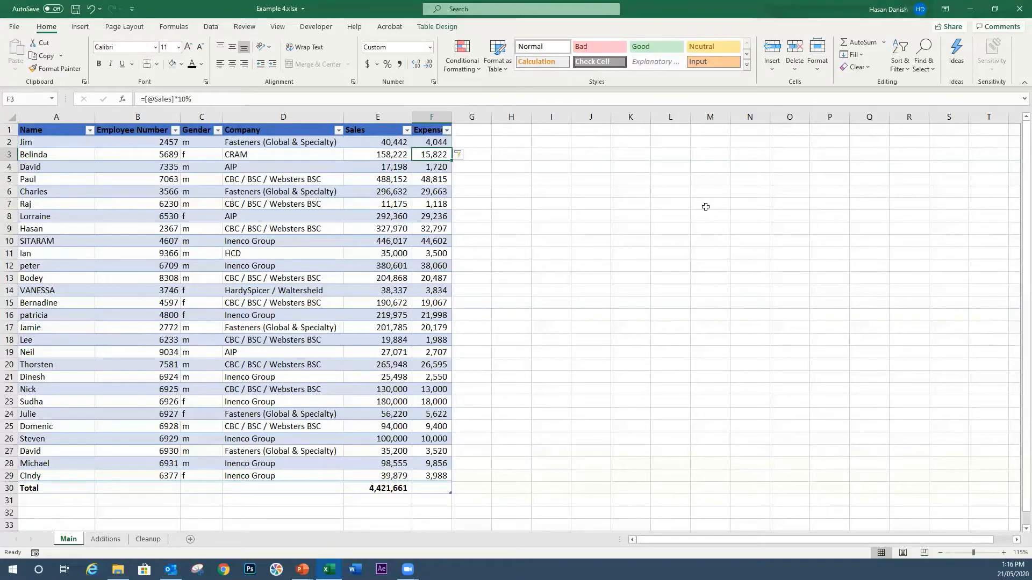
Undo the automatic fill of the Expenses column and clear the remaining formula from cell F2
key(ctrl+z)
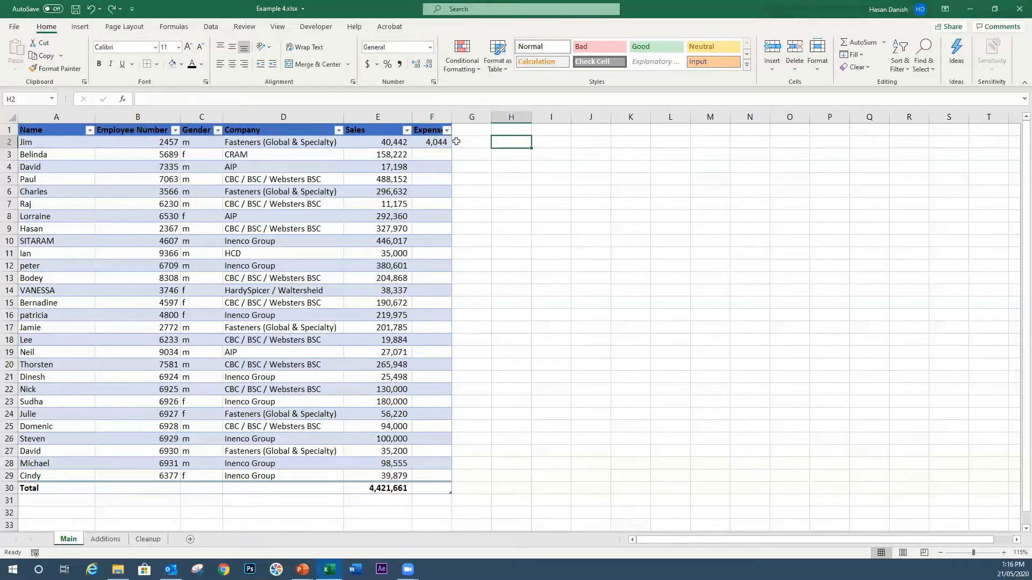
key(Delete)
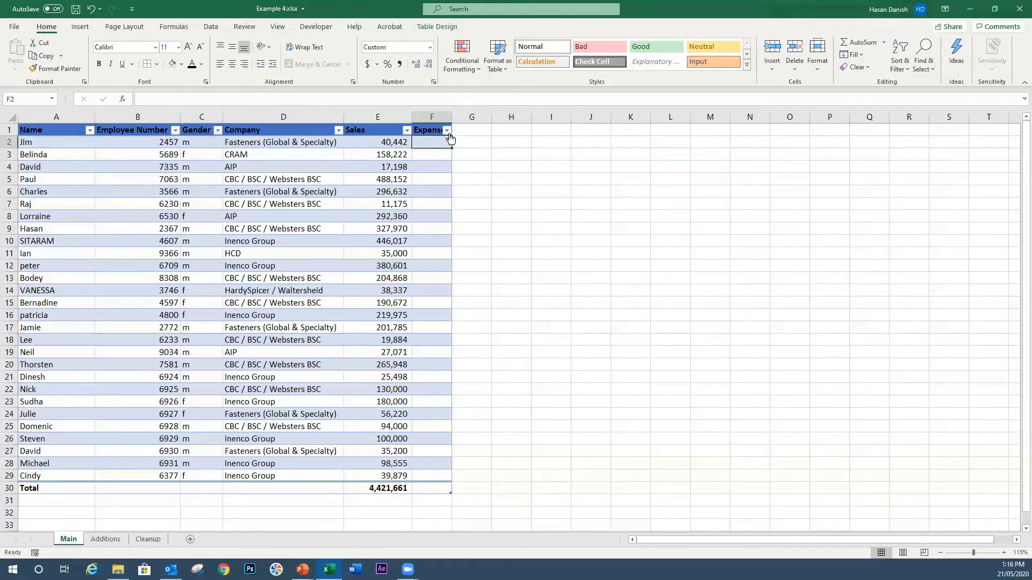
Change the font colour of the table's header row, from Name to Expenses, to white
click(368, 129)
drag(428, 130, 49, 130)
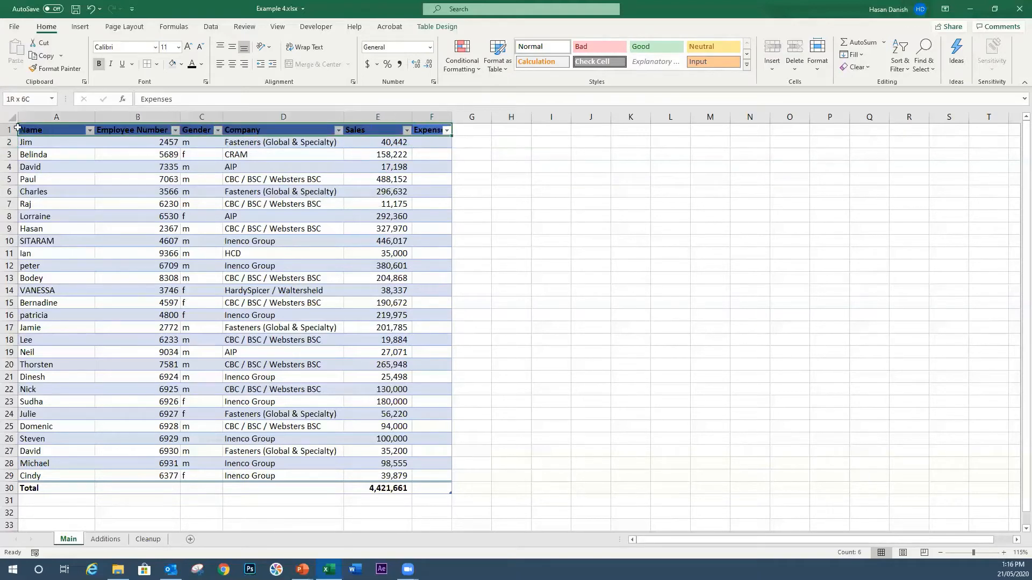
click(200, 65)
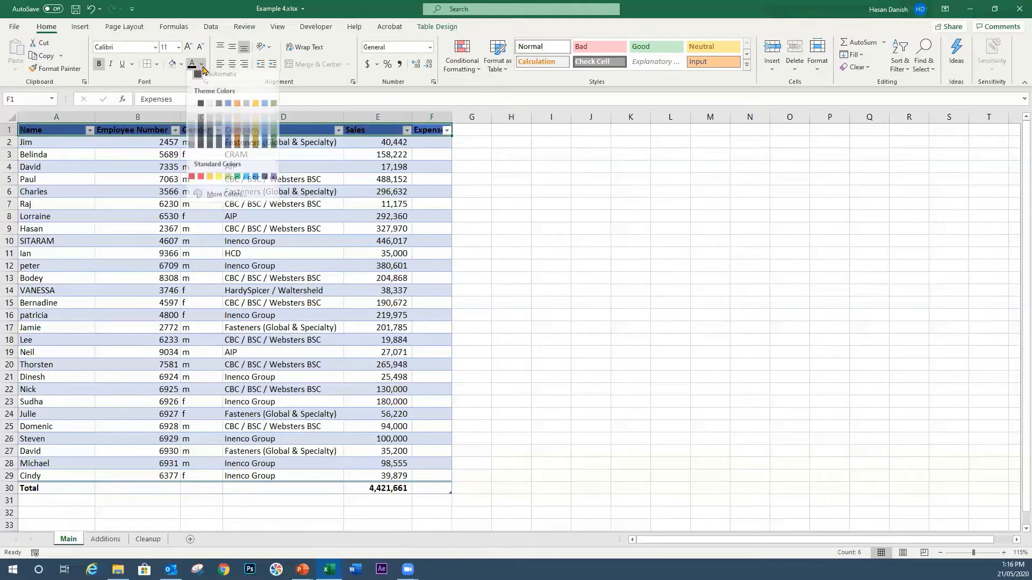
click(195, 108)
click(441, 143)
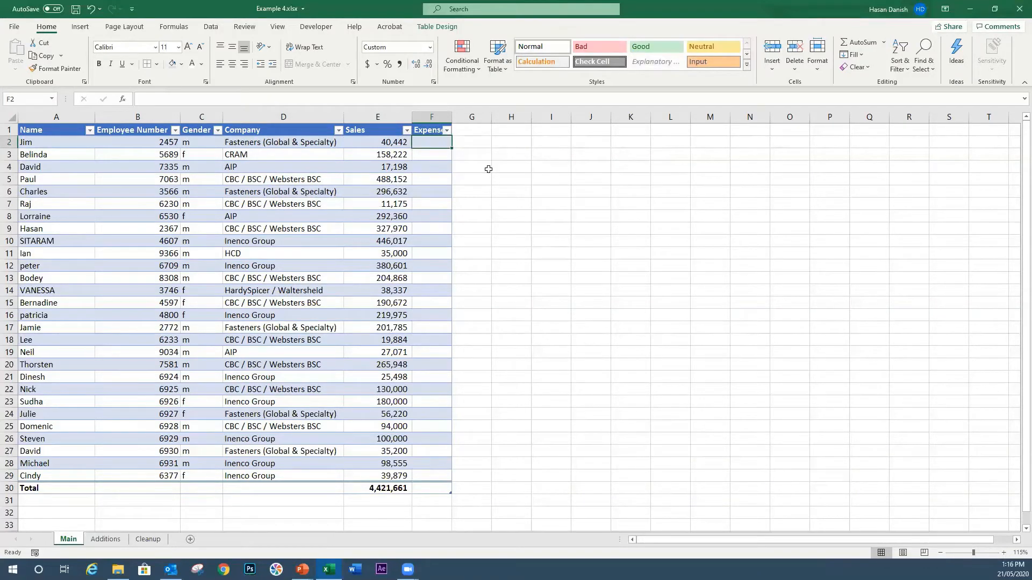
text(=)
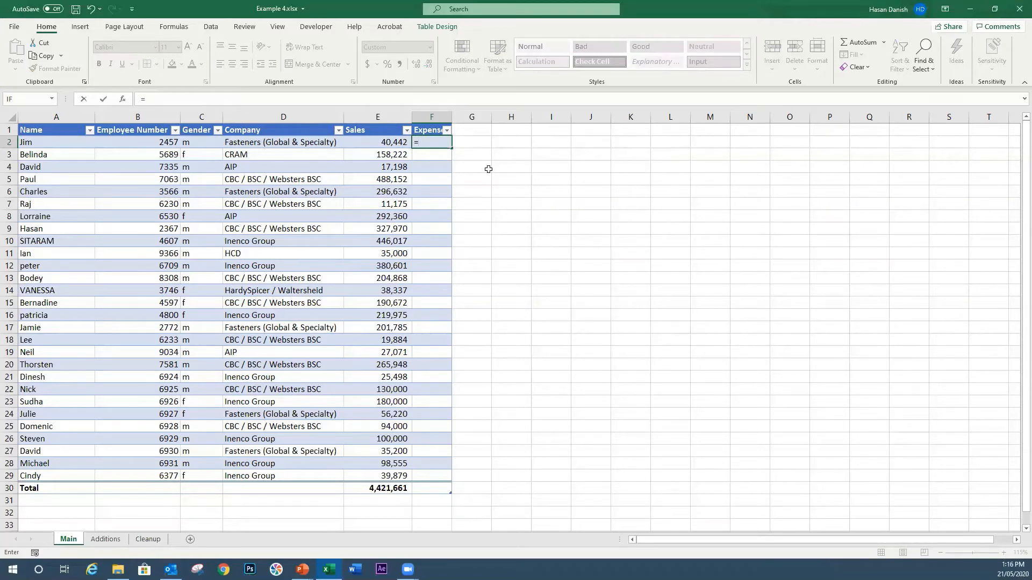
click(392, 144)
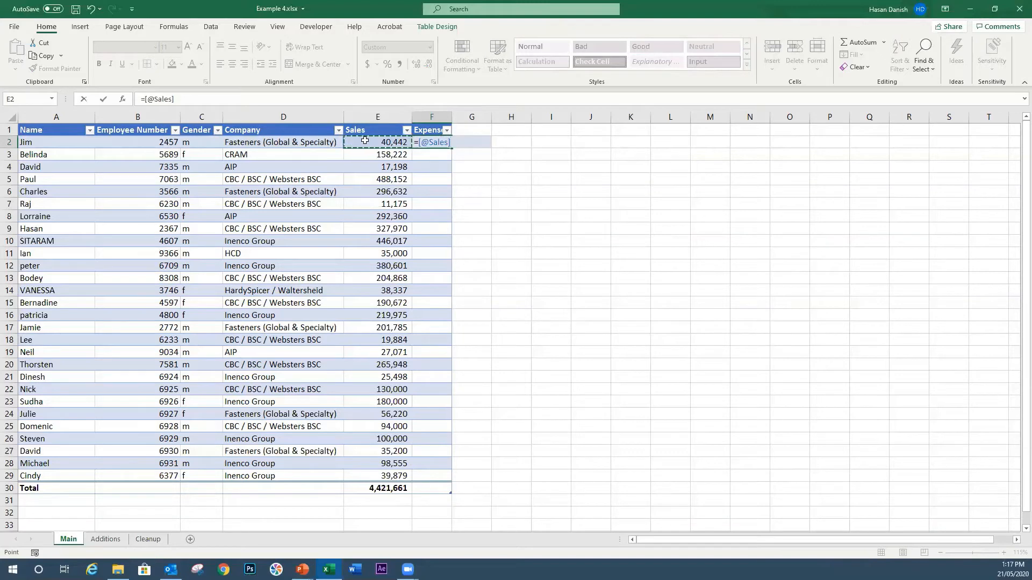
text(*)
click(452, 140)
text(10%))
key(Return)
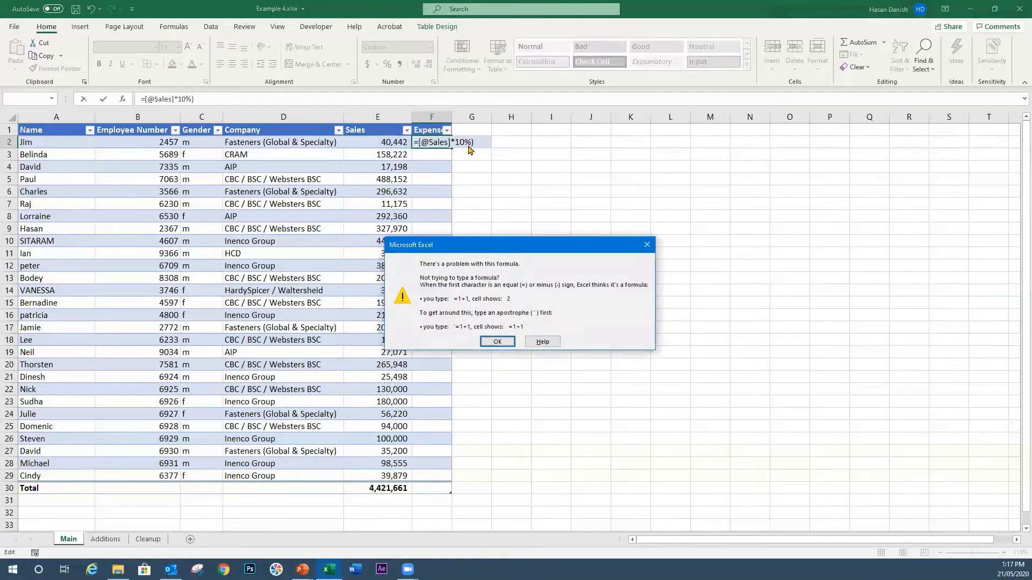
key(Return)
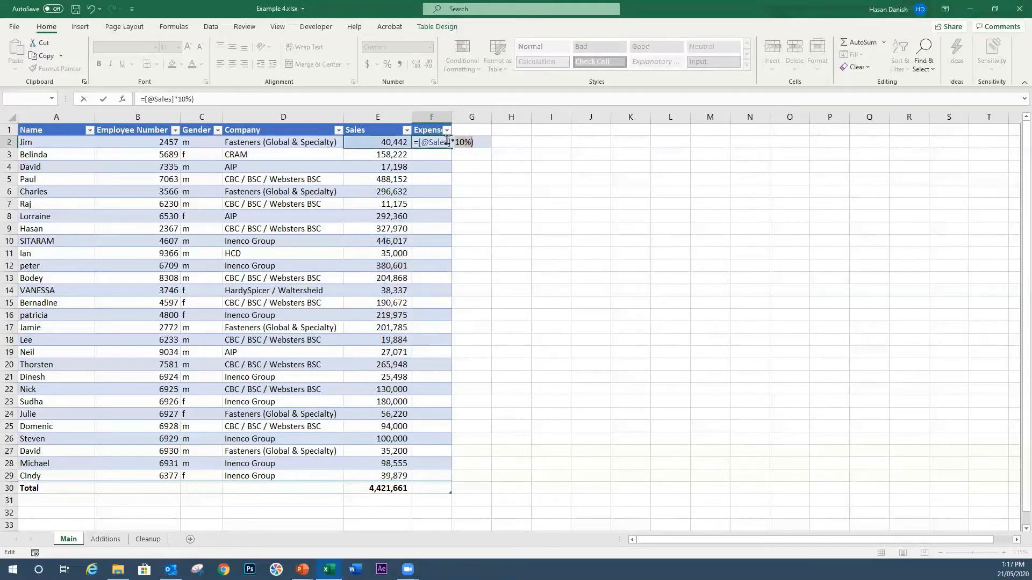
key(BackSpace)
key(Escape)
text(=)
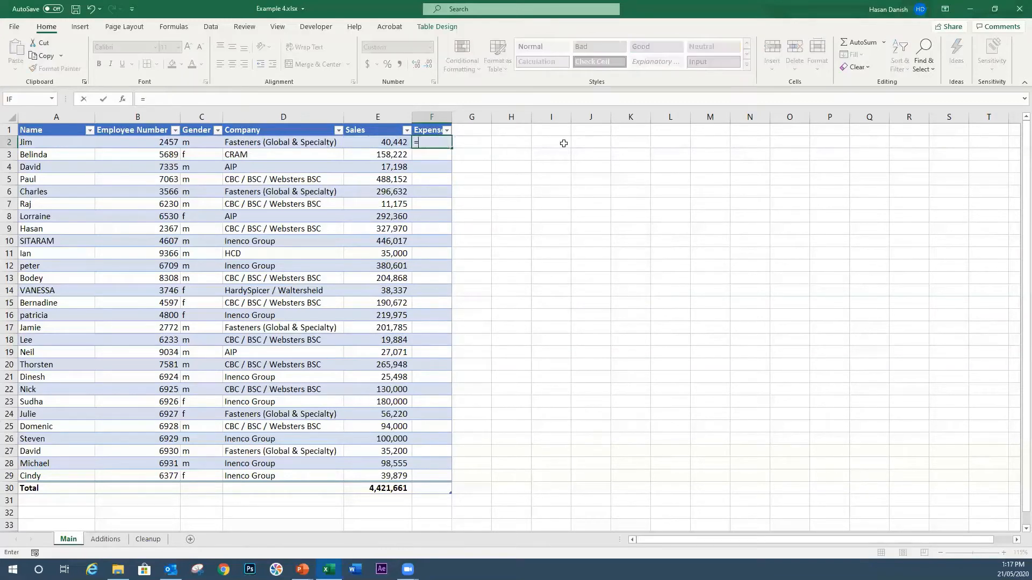
click(368, 140)
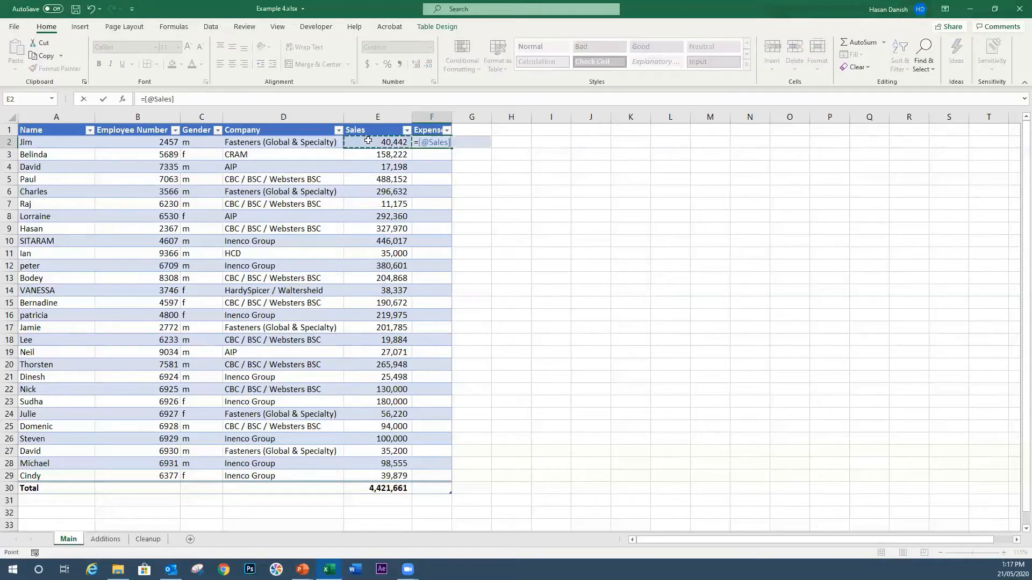
text(*10%)
key(Return)
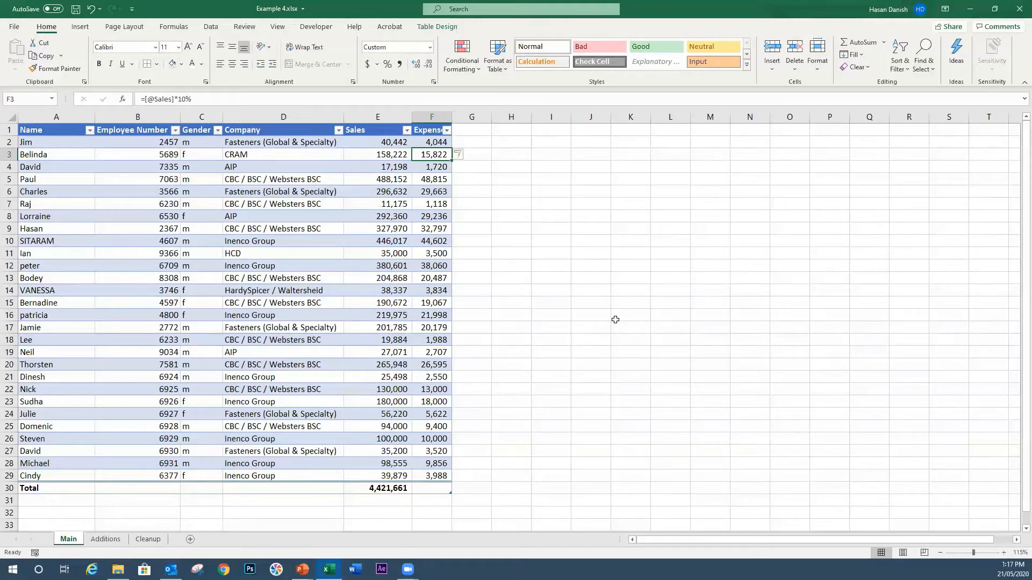
Add a Sum to the Expenses cell of the total row and widen column F to fit its contents
click(439, 488)
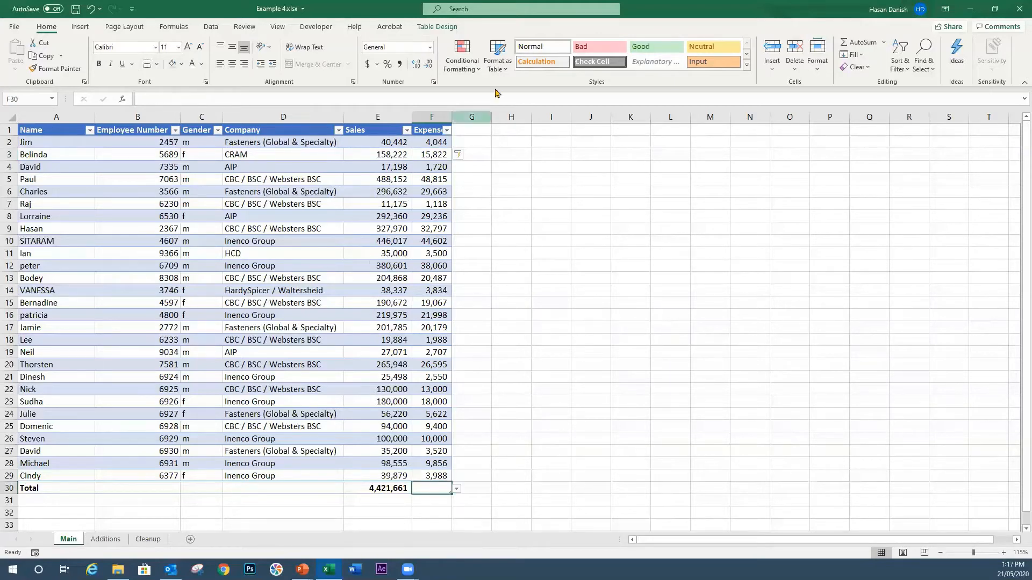
click(456, 488)
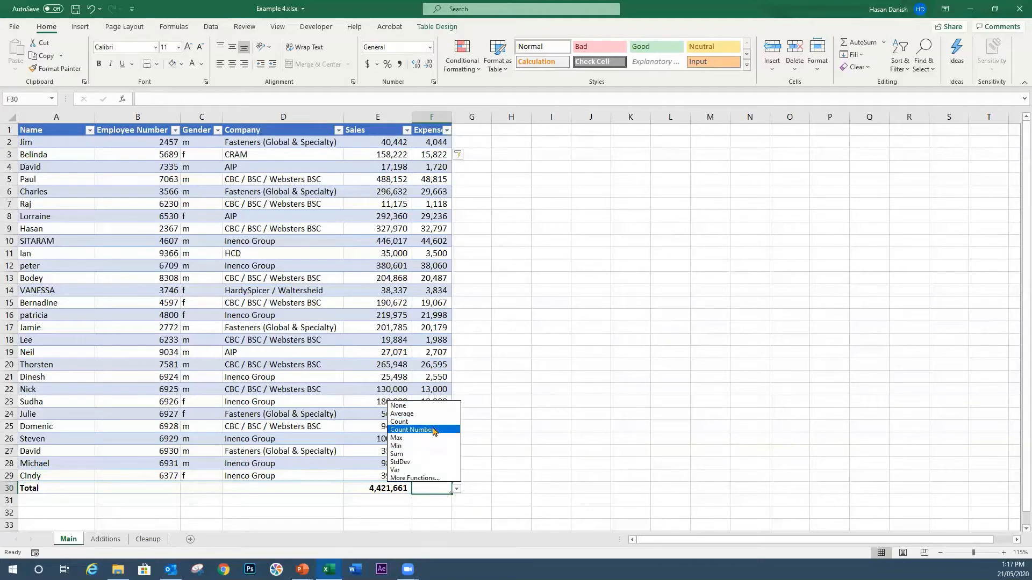
click(432, 455)
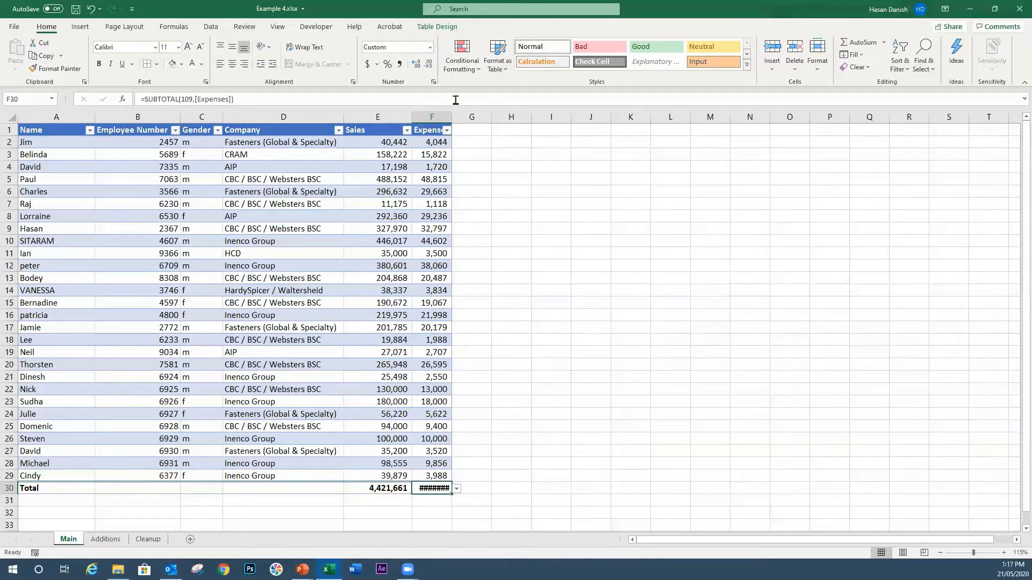
double_click(452, 116)
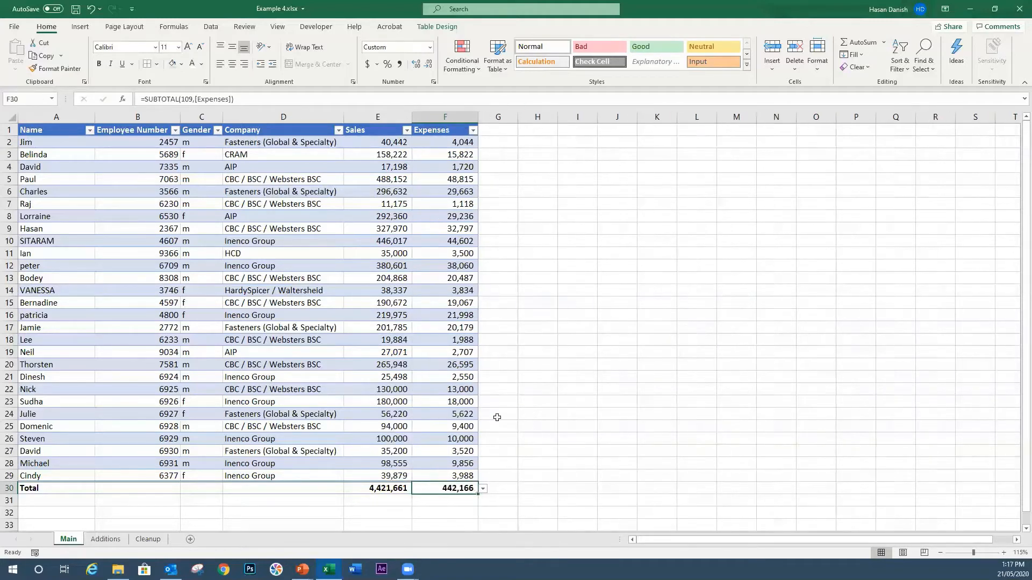
Switch the total row function of the Expenses column to Average
click(482, 489)
click(433, 415)
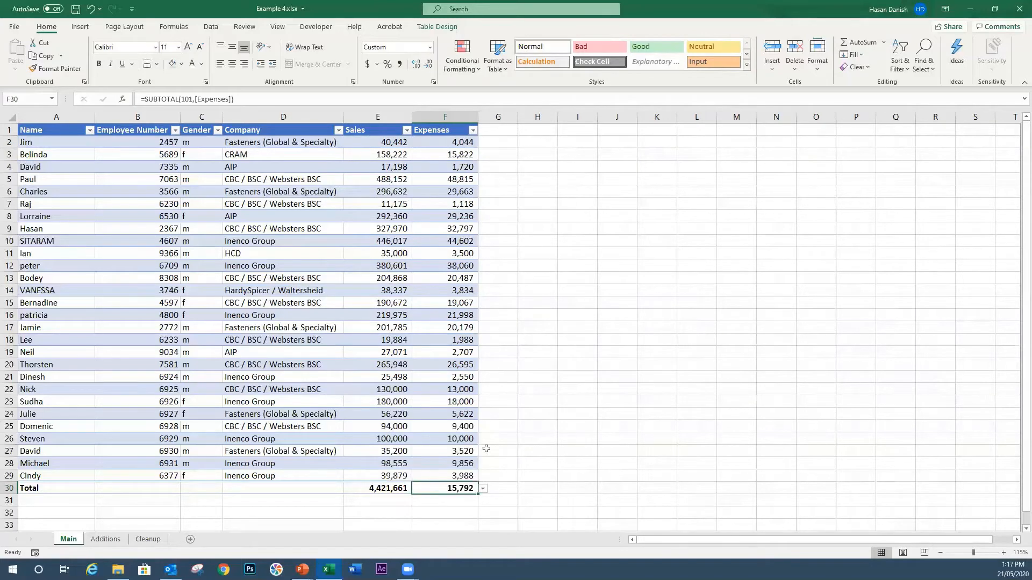
click(483, 488)
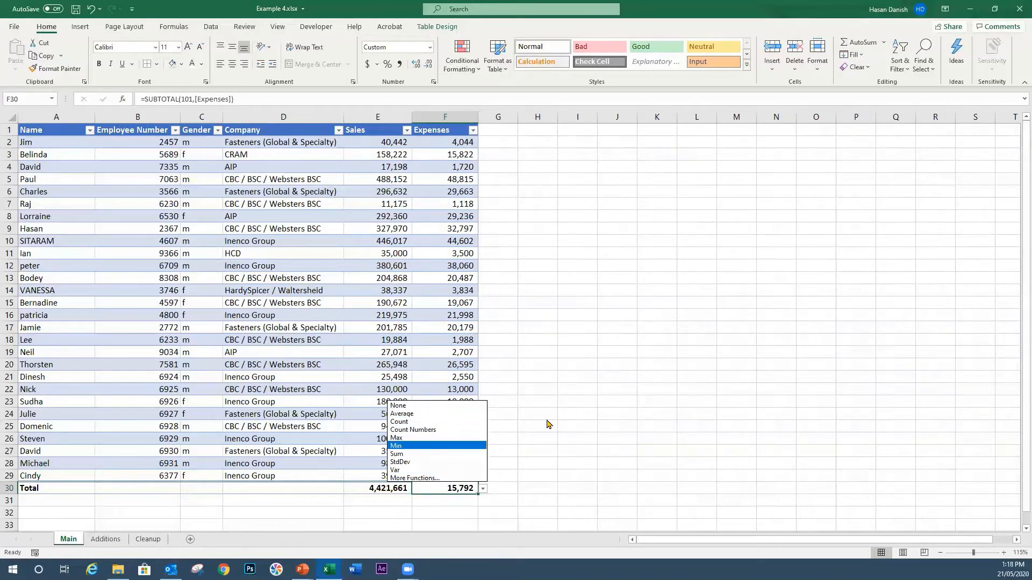
key(Escape)
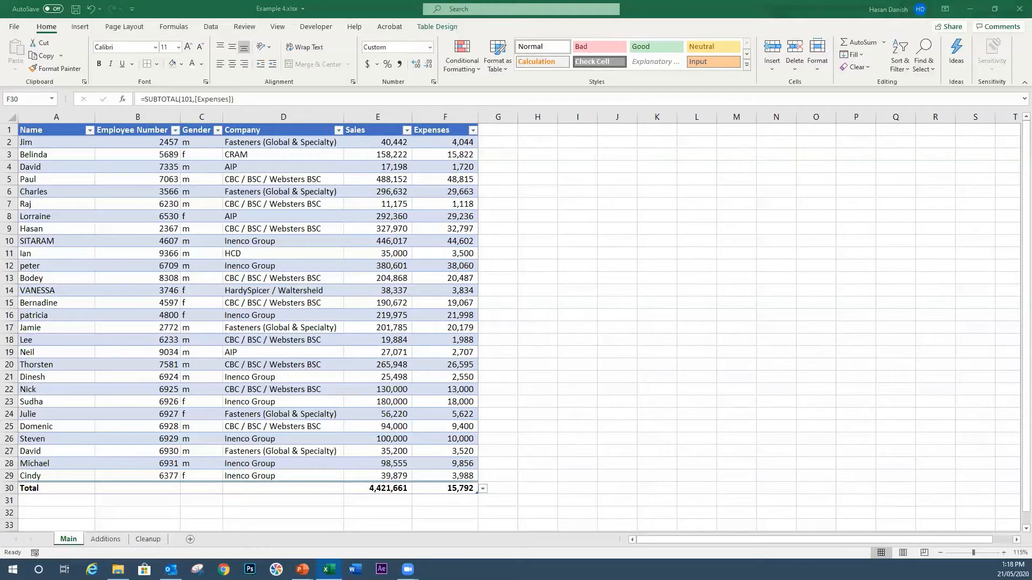
click(510, 232)
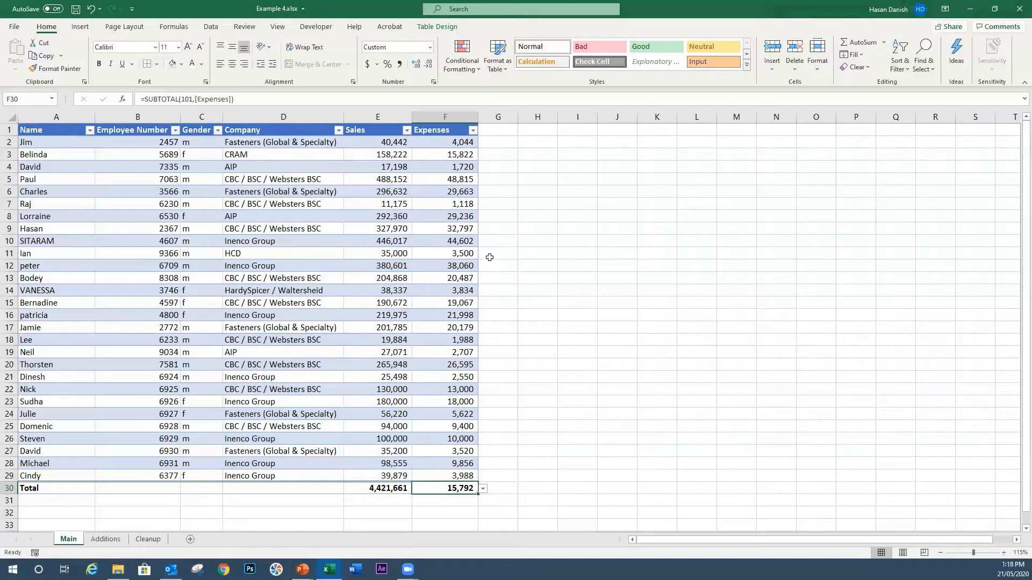
Insert slicers for the Gender and Company fields of the employee sales table
click(414, 168)
click(437, 27)
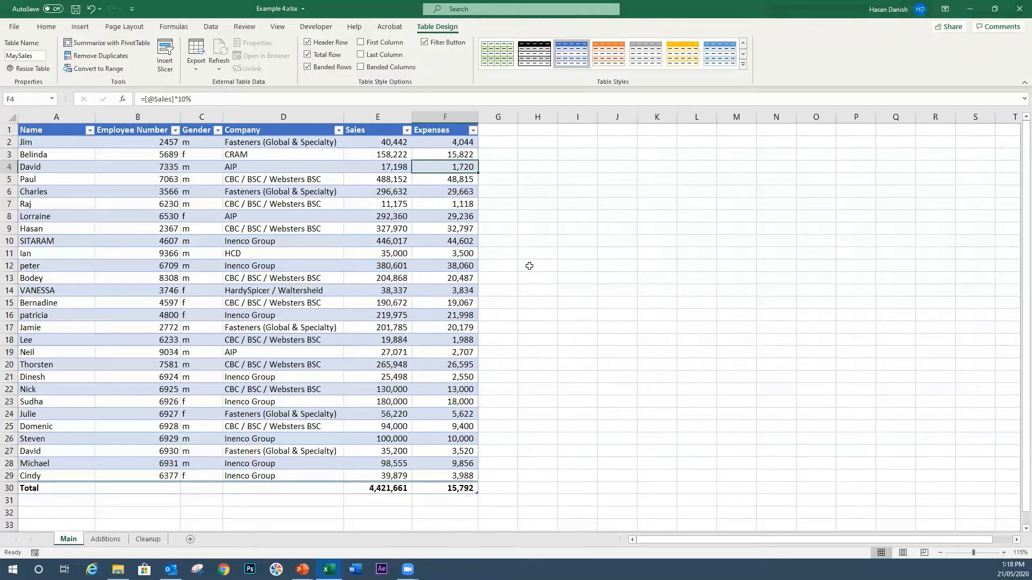
click(152, 228)
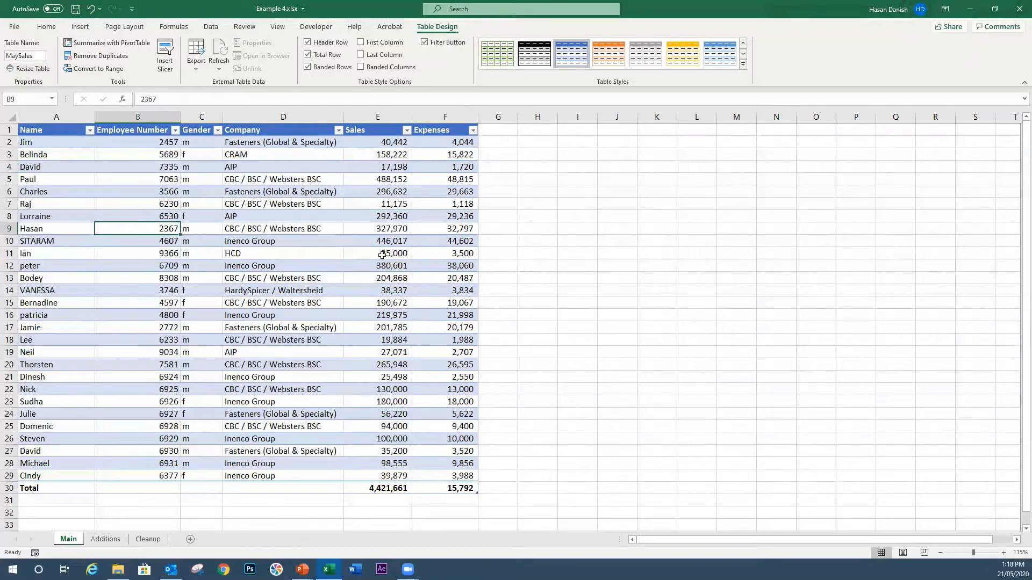
click(170, 74)
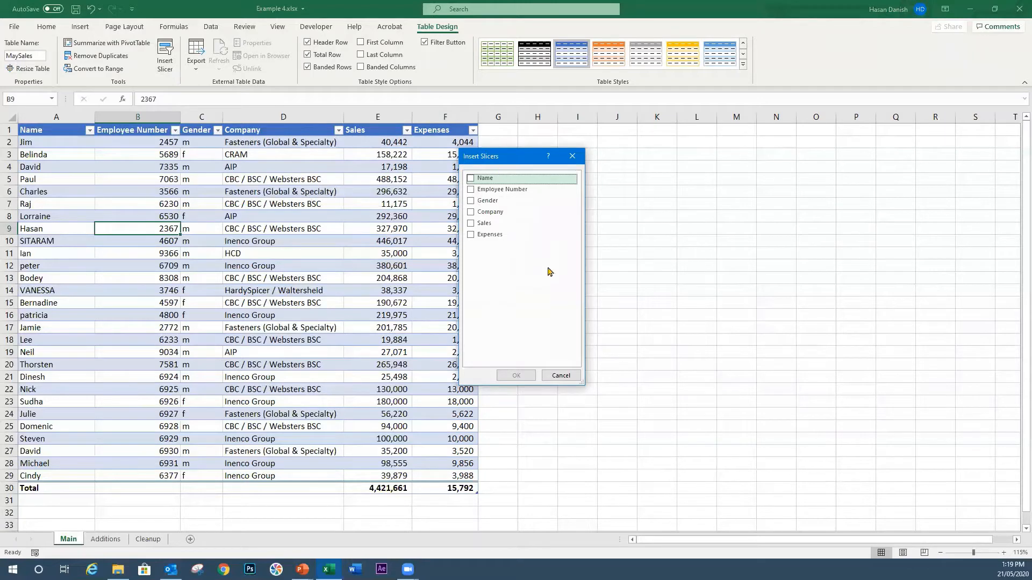
drag(530, 151, 617, 149)
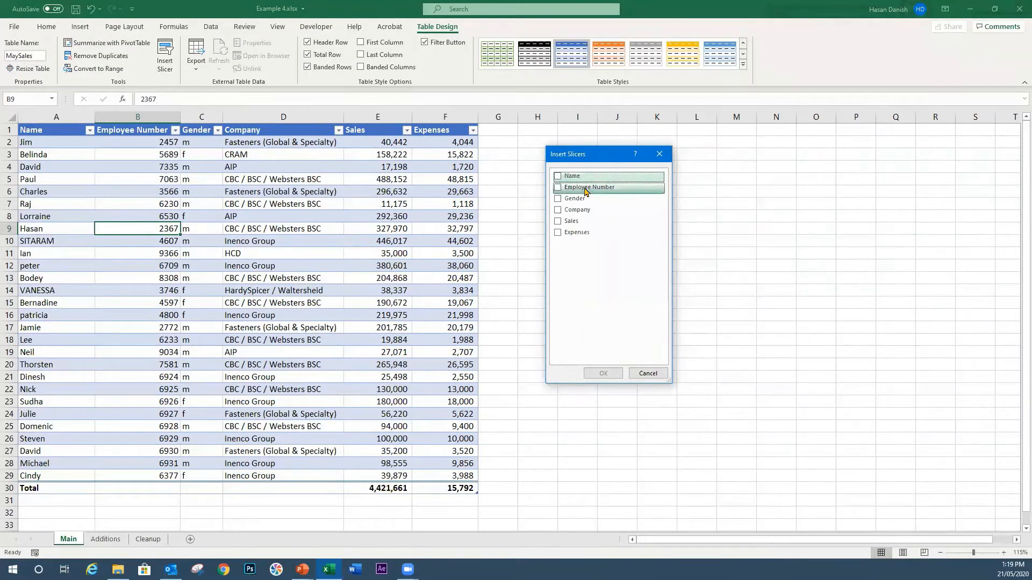
click(559, 199)
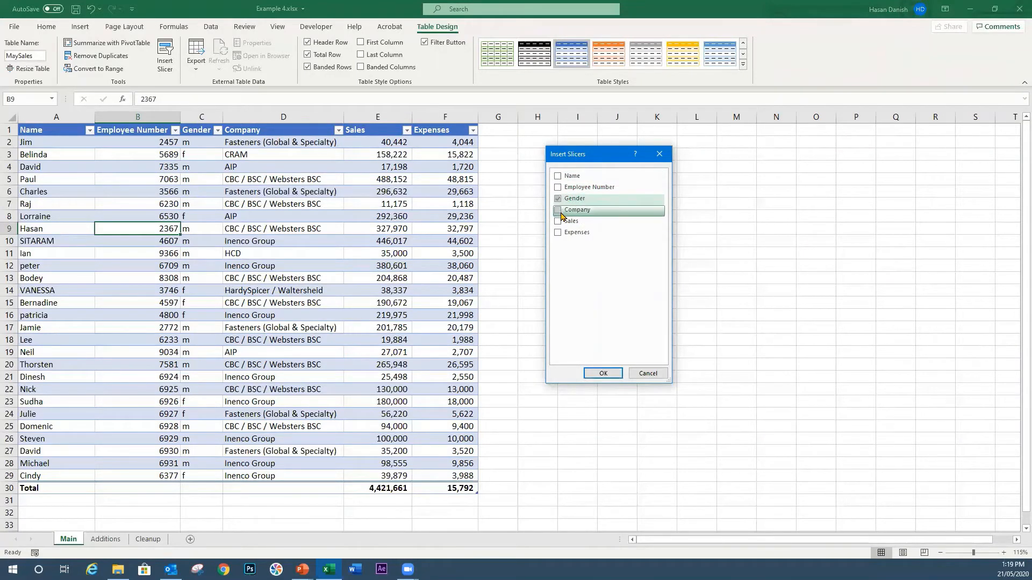
click(559, 210)
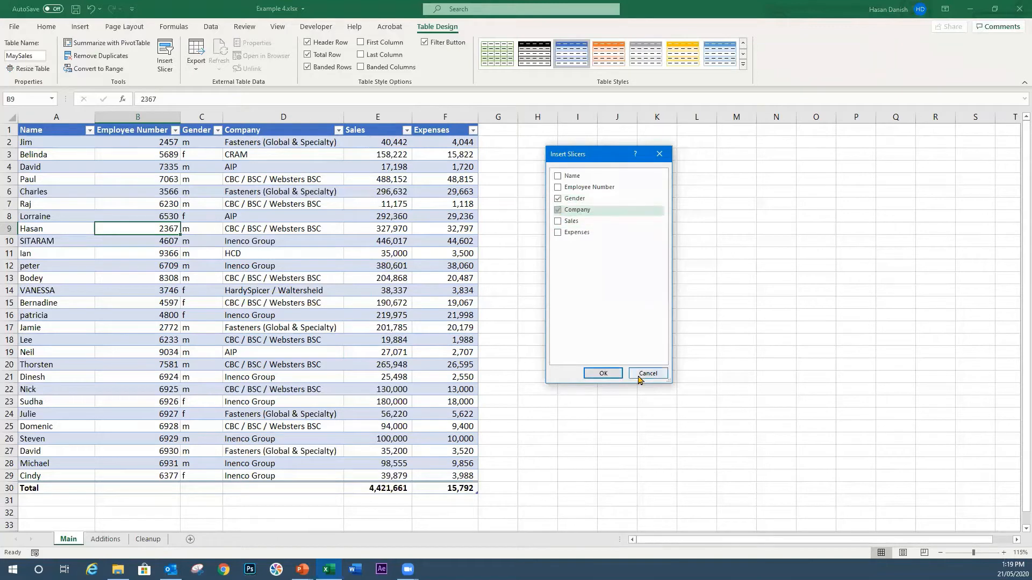
click(604, 374)
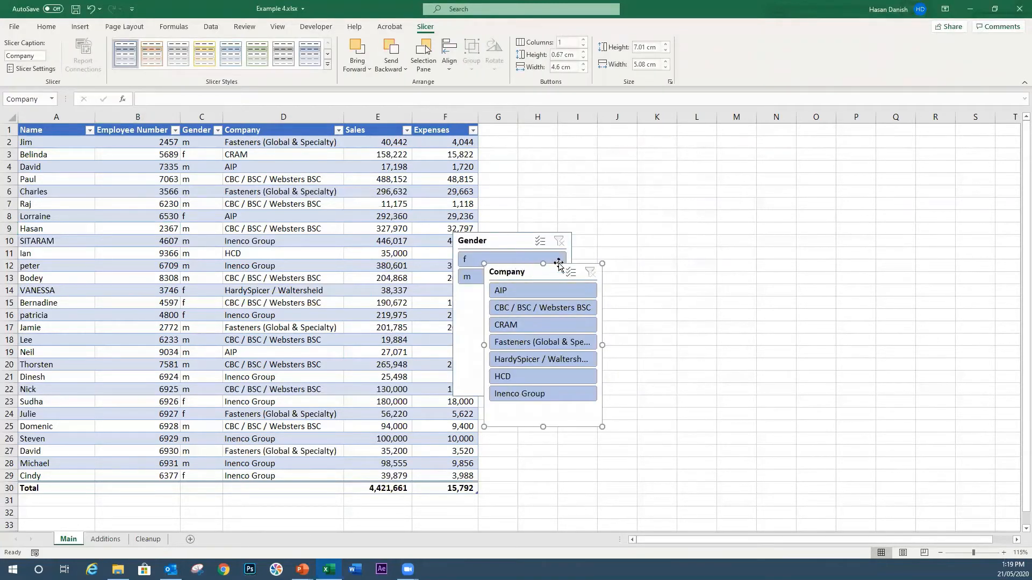
Arrange the Gender and Company slicers side by side in the empty area next to the table
drag(559, 263, 701, 231)
click(524, 229)
click(520, 232)
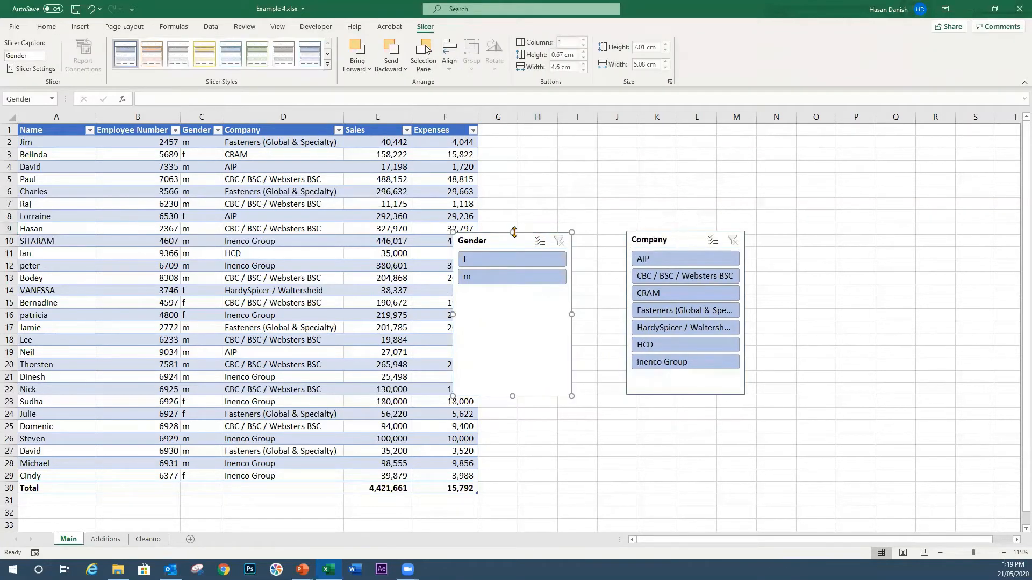
drag(519, 232, 567, 230)
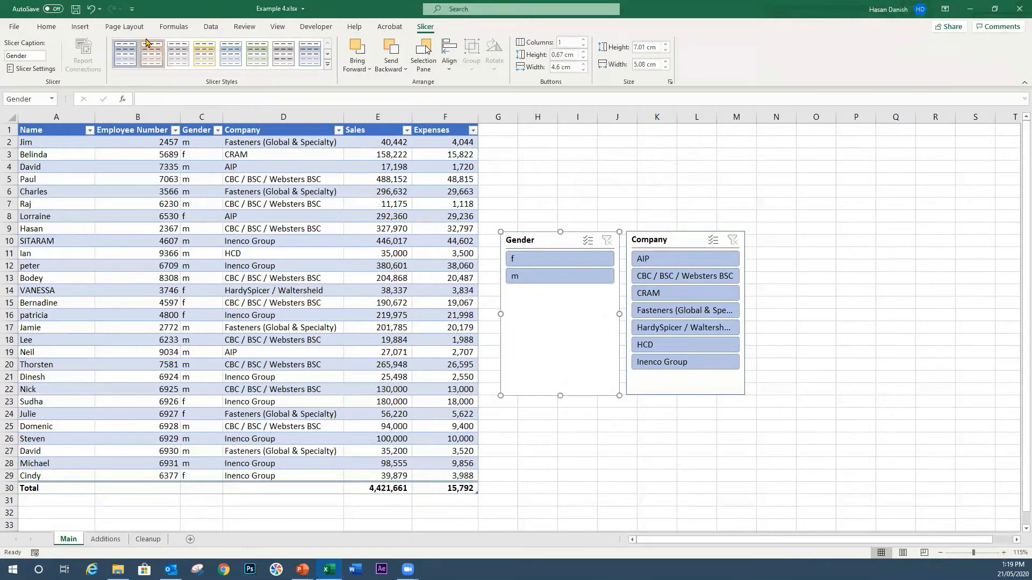
Hide the gridlines on the Main worksheet and deselect the slicer
click(278, 28)
click(125, 64)
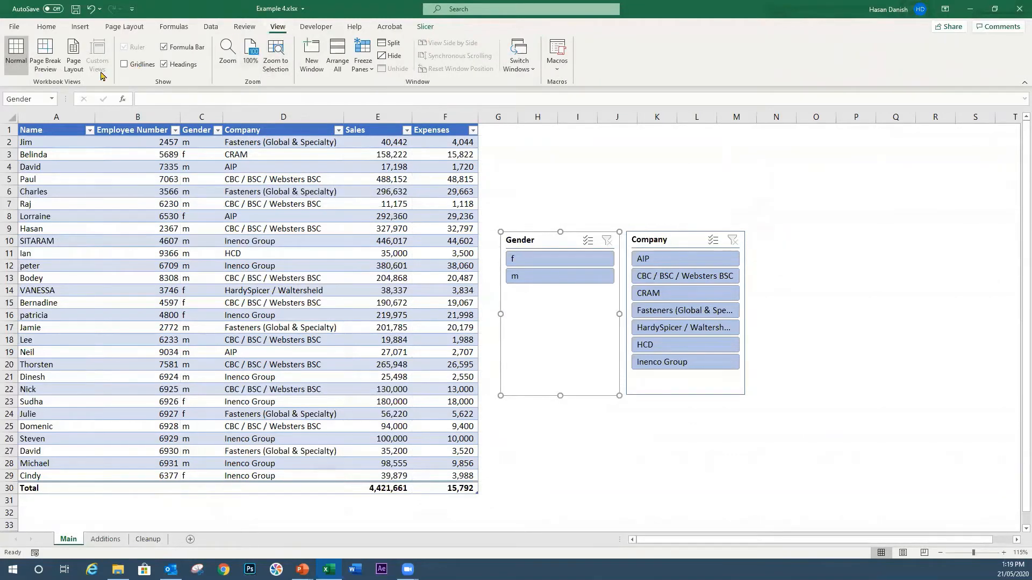
click(125, 64)
click(125, 64)
click(125, 64)
click(125, 64)
click(536, 176)
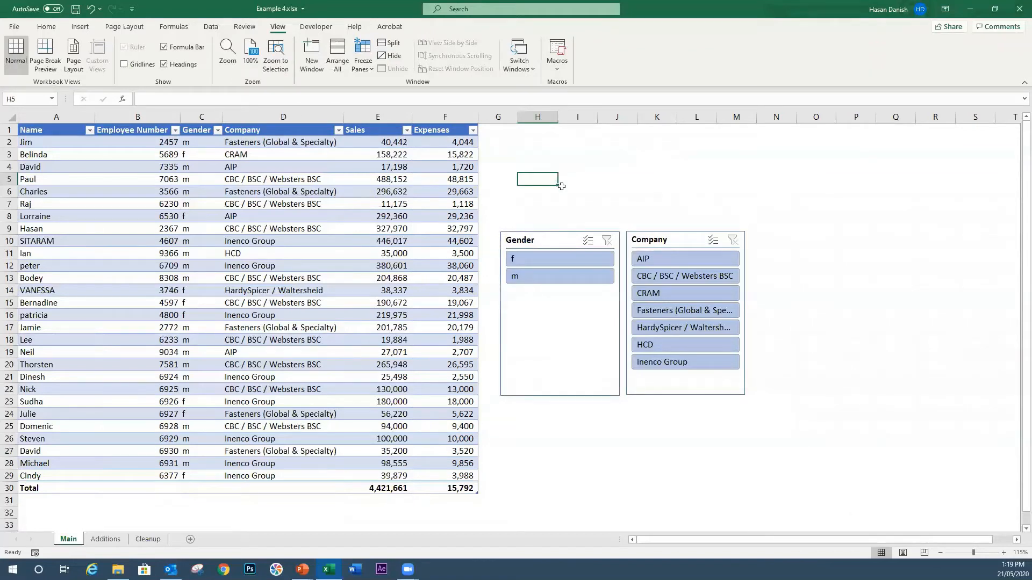
Try the Gender slicer by filtering the table to f, m and f again, and clear the filter
click(564, 257)
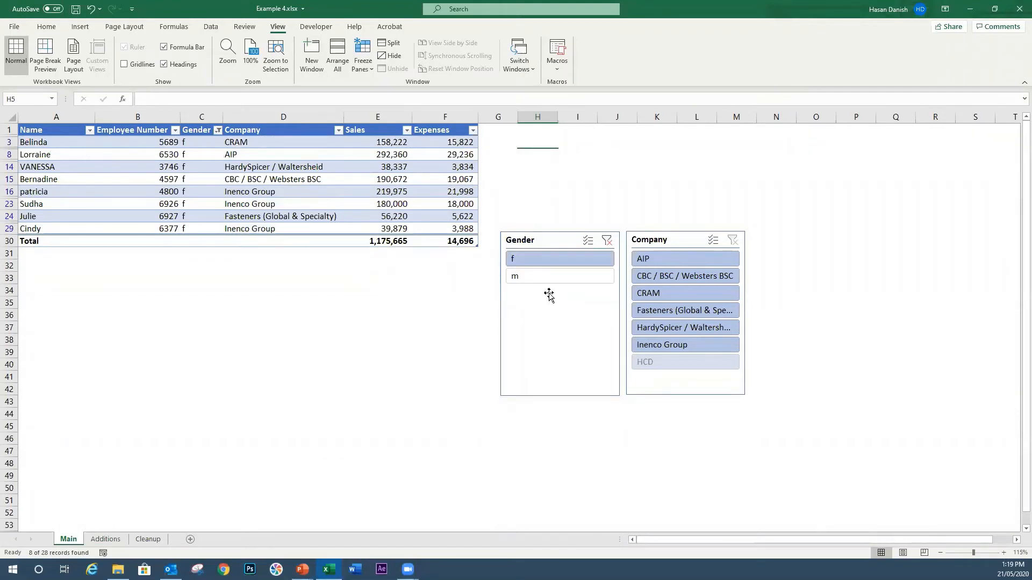
click(529, 276)
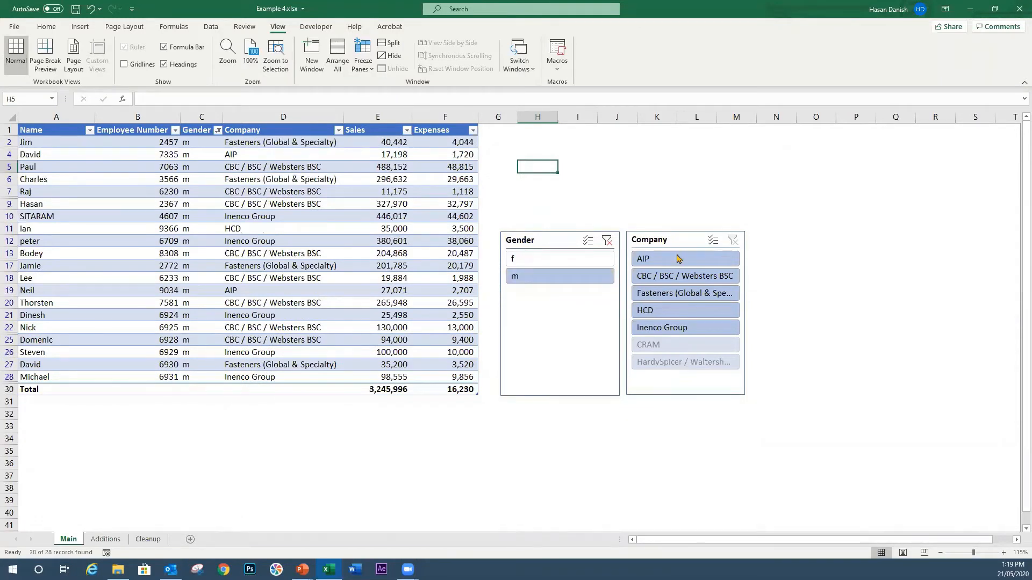
click(589, 258)
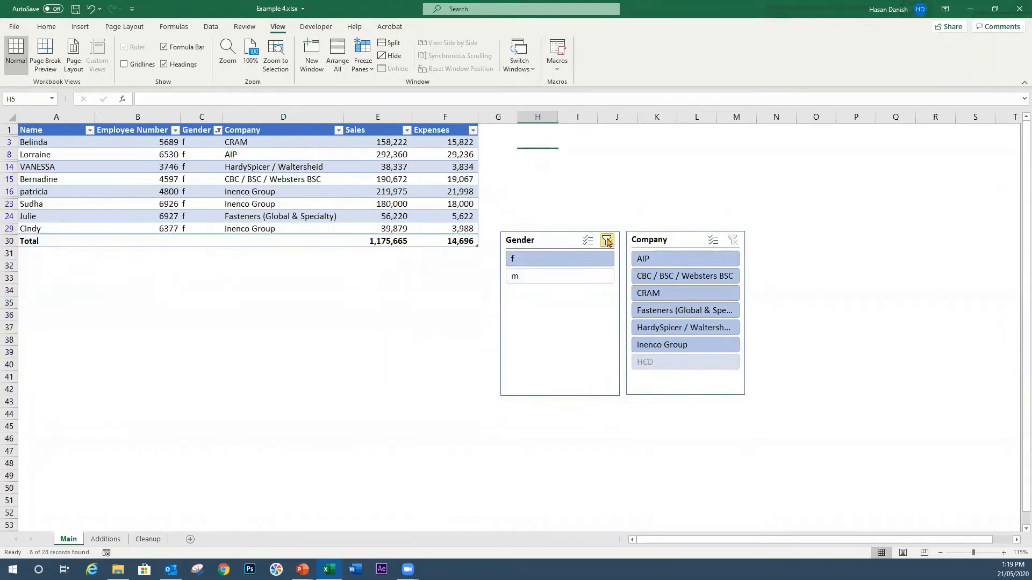
click(608, 240)
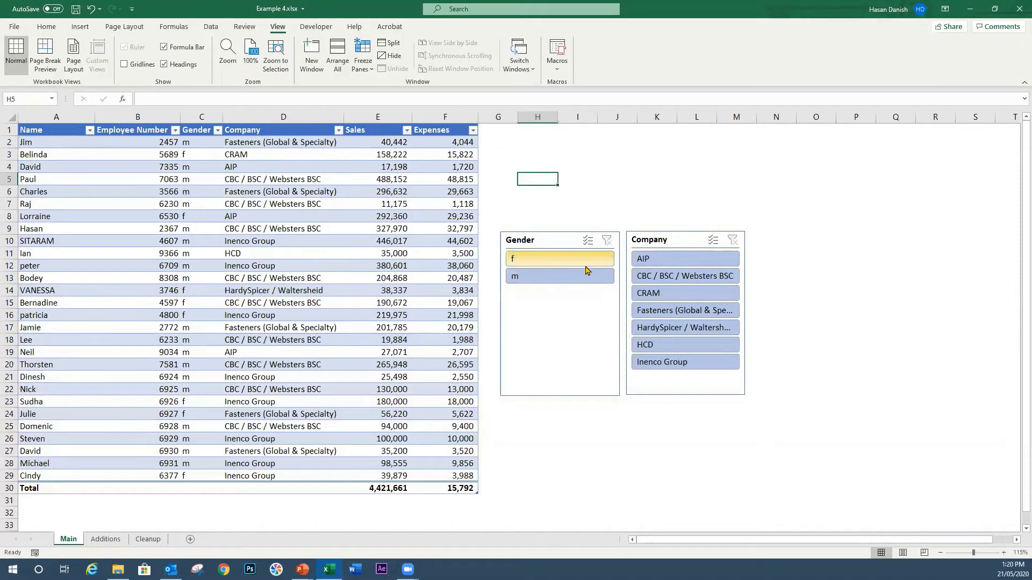
Filter the table with the Company slicer by each company in turn, from AIP down to Inenco Group
click(669, 259)
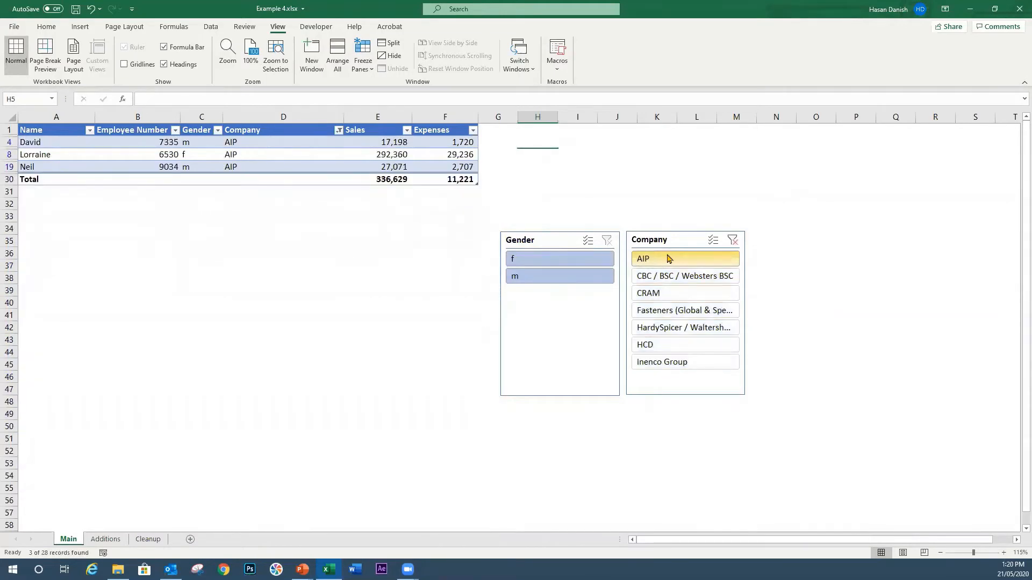
click(670, 278)
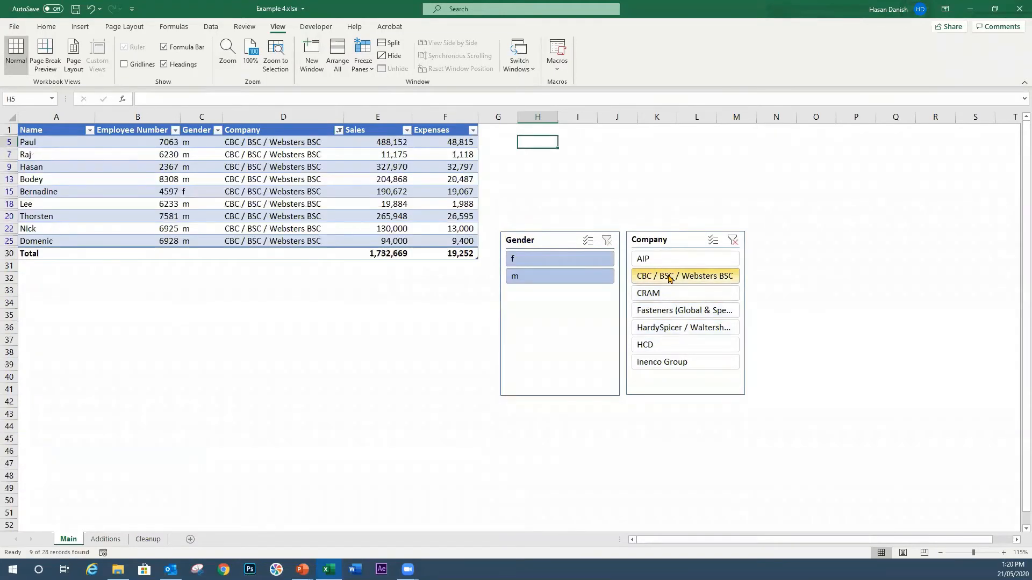
click(670, 293)
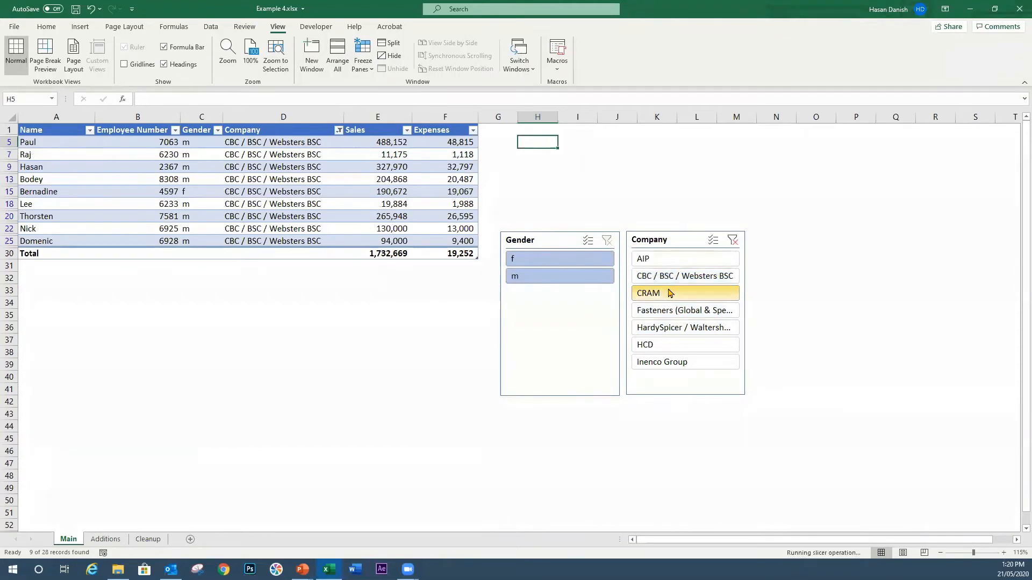
click(675, 312)
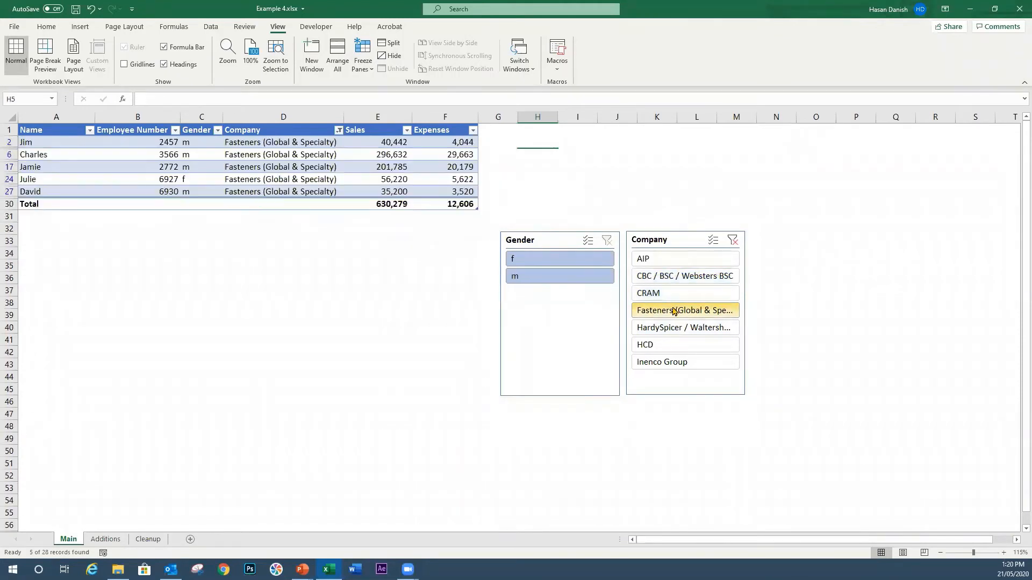
click(672, 329)
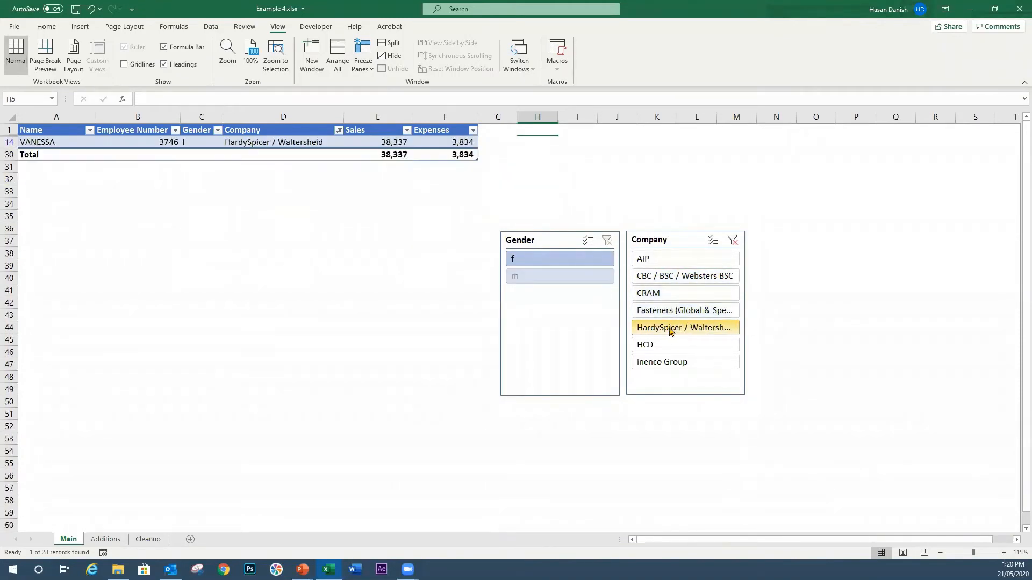
click(665, 344)
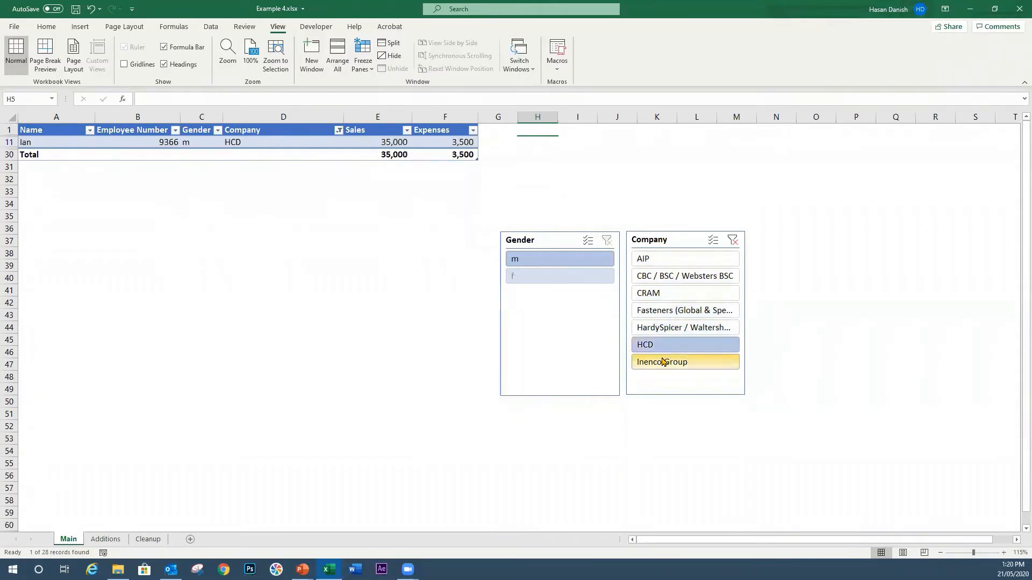
click(662, 361)
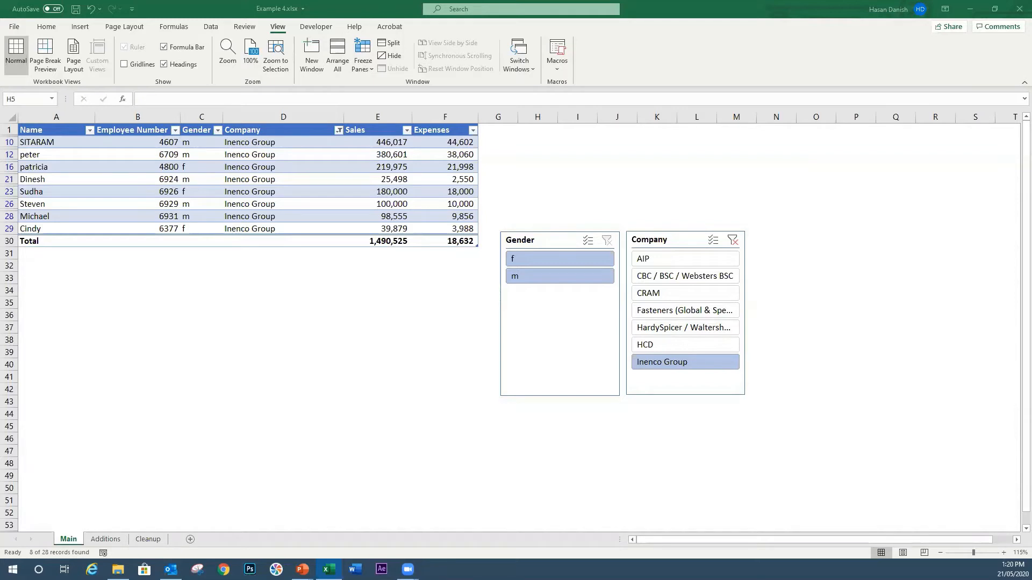
Delete the Gender and Company slicers from the Main worksheet
right_click(577, 244)
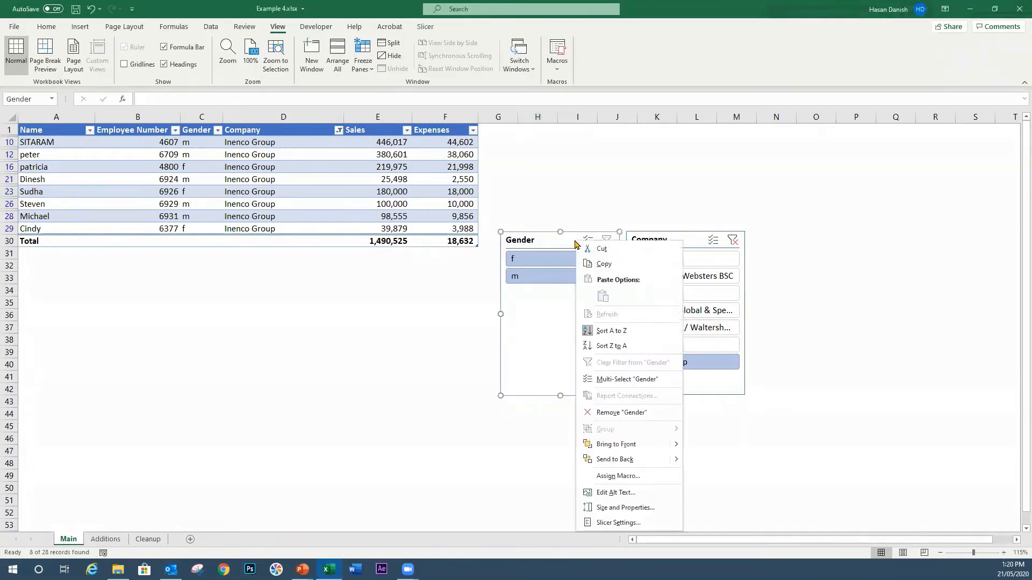
click(532, 235)
key(Delete)
click(650, 240)
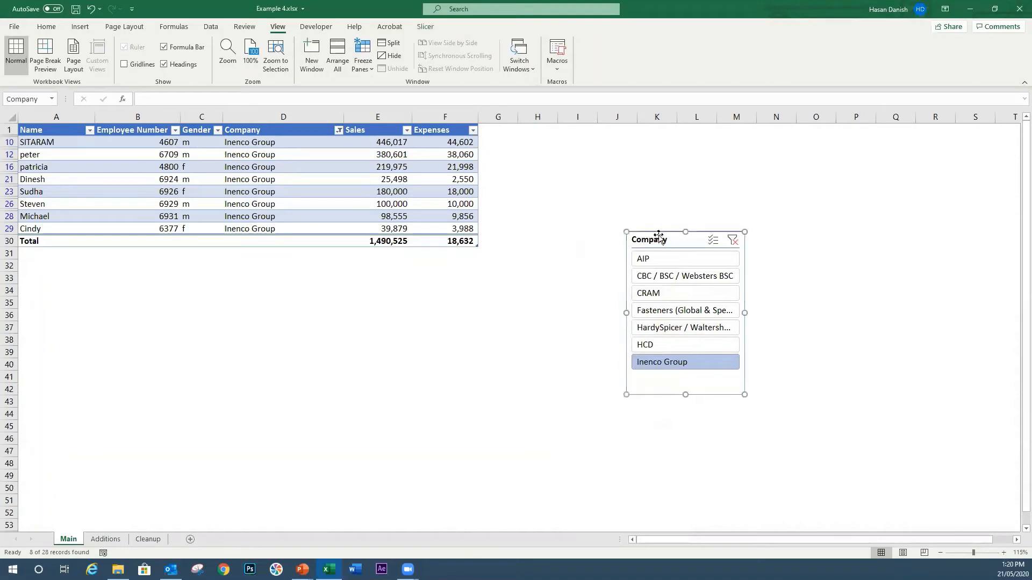
key(Delete)
Clear the remaining company filter from the employee sales table so every record is included
click(455, 159)
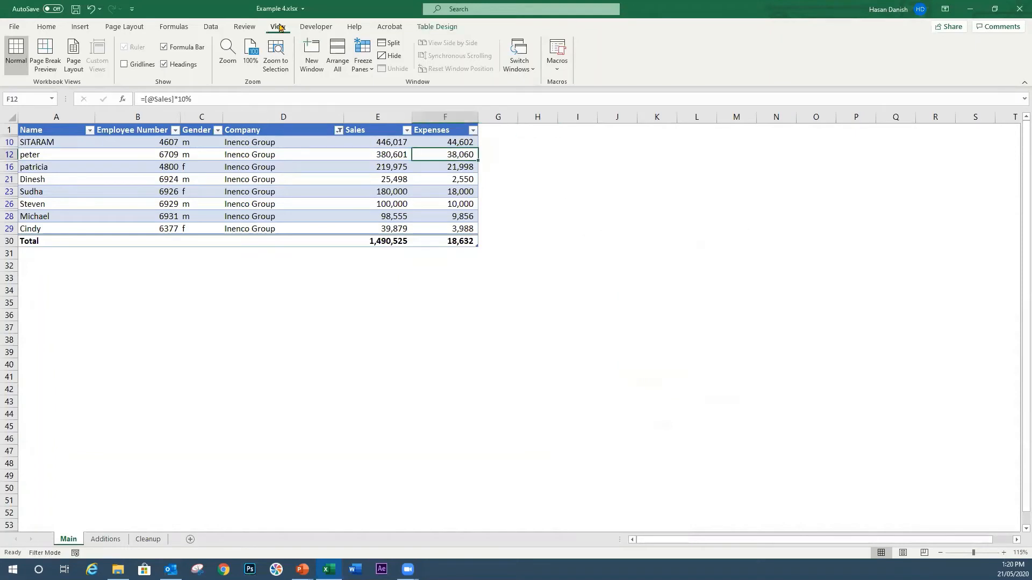
click(41, 27)
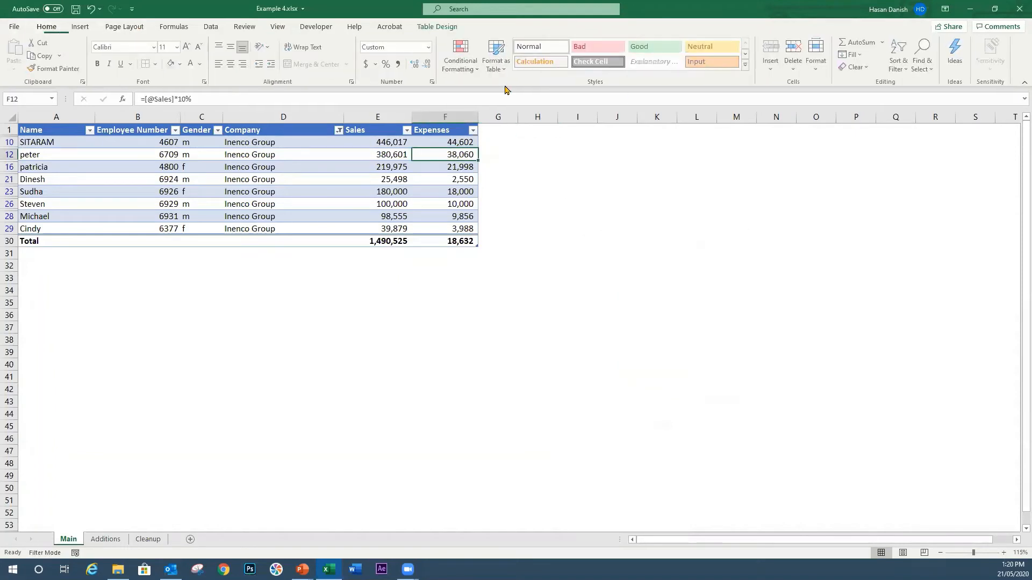
click(900, 54)
click(917, 146)
click(372, 220)
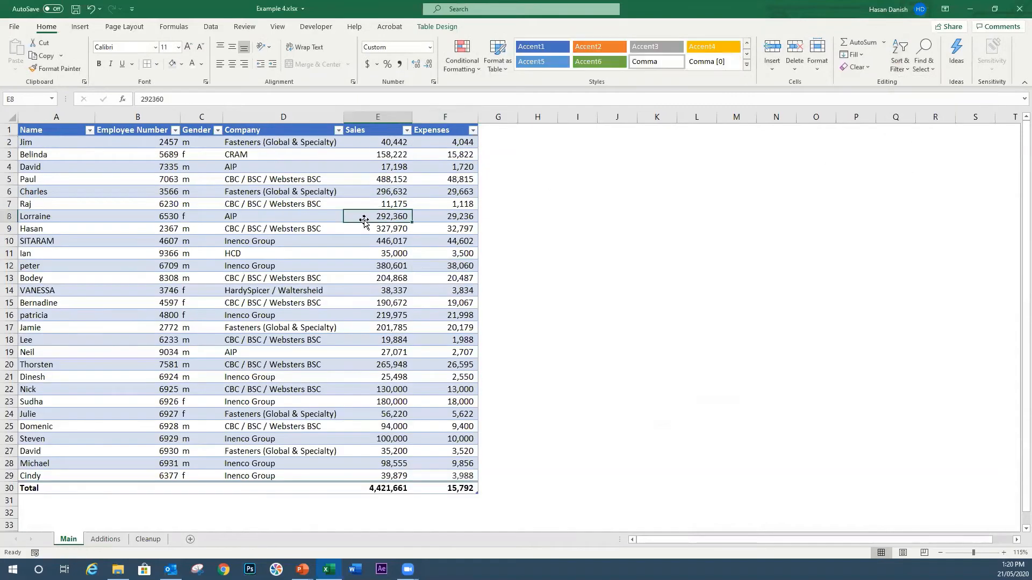
Insert new slicers for the Gender and Company fields of the MaySales table
click(248, 216)
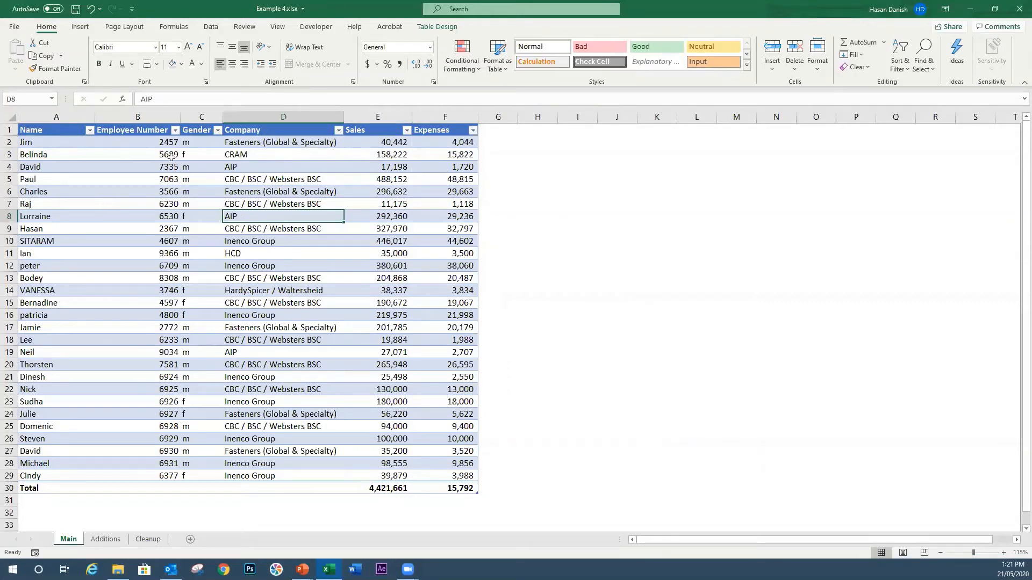
click(559, 178)
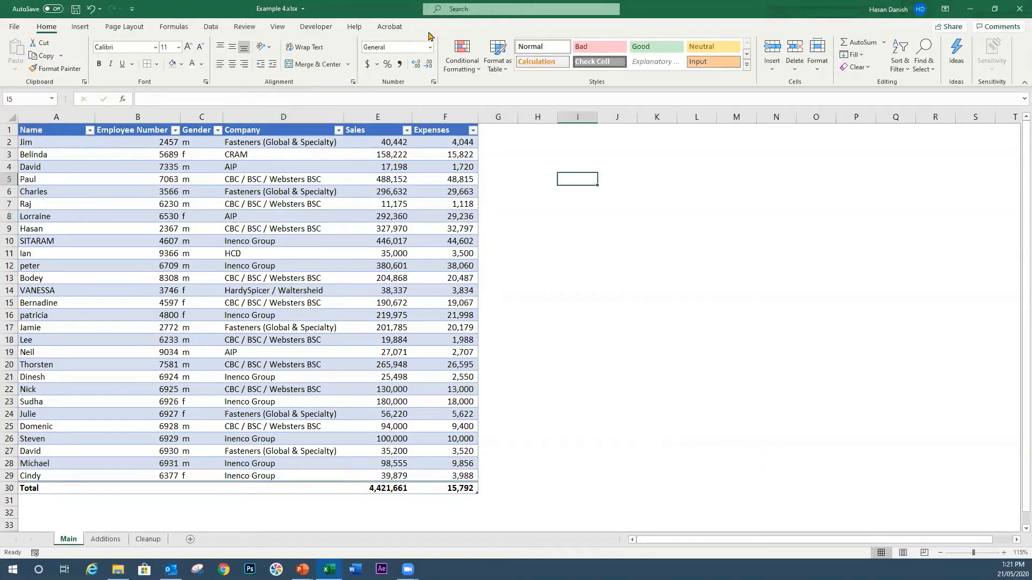
click(431, 153)
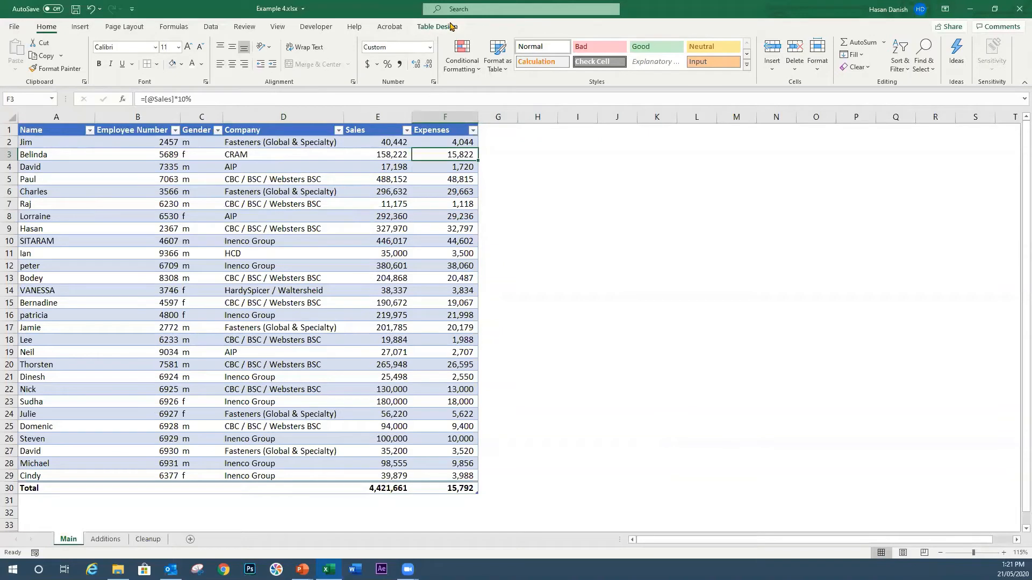
click(452, 27)
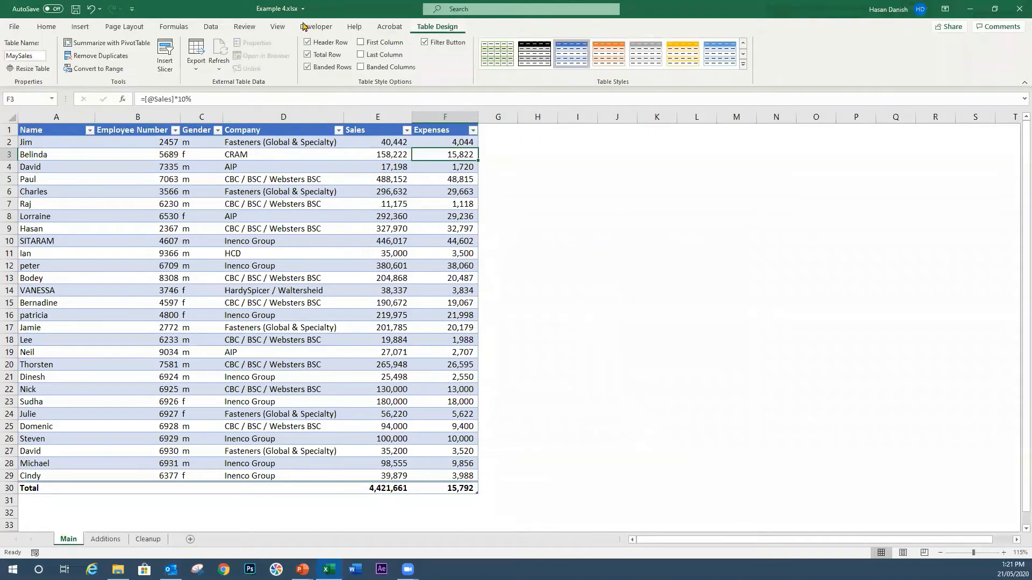
click(164, 63)
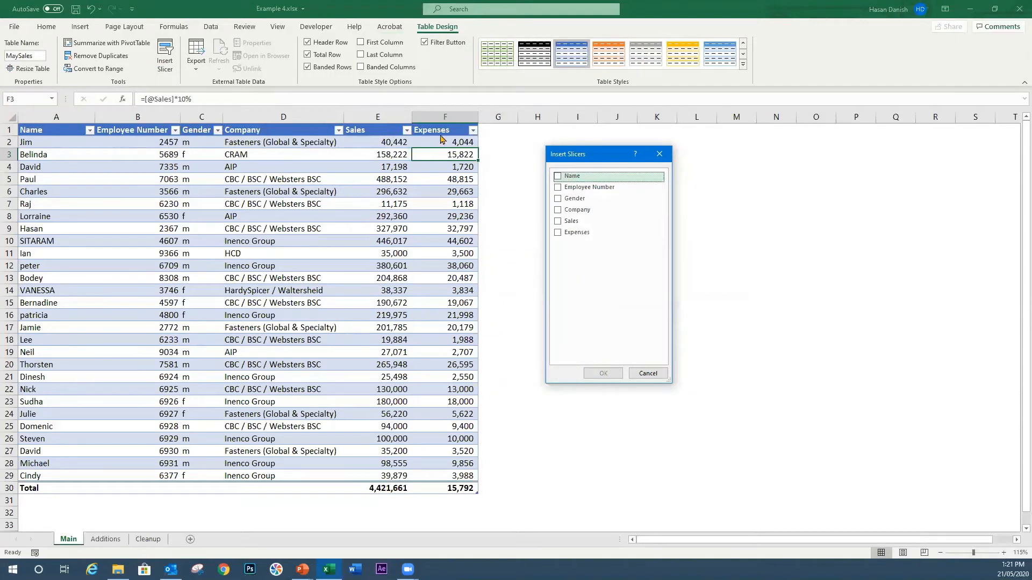
click(559, 199)
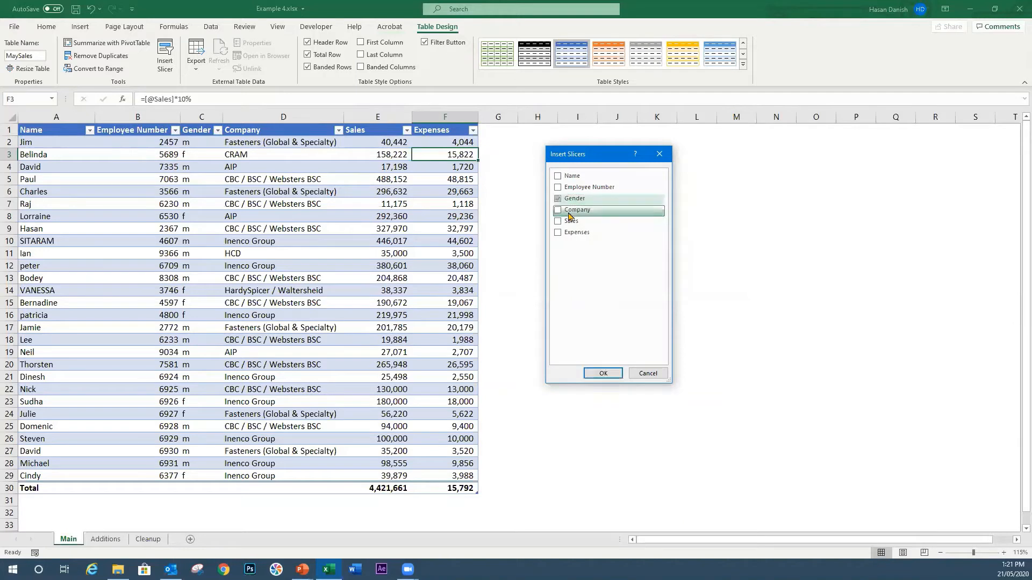
click(559, 211)
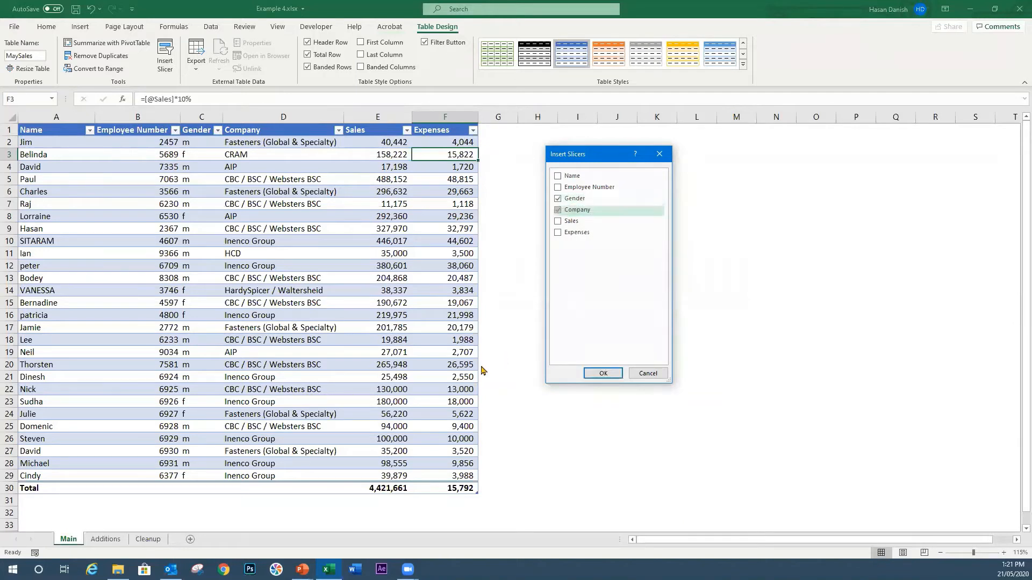
click(591, 374)
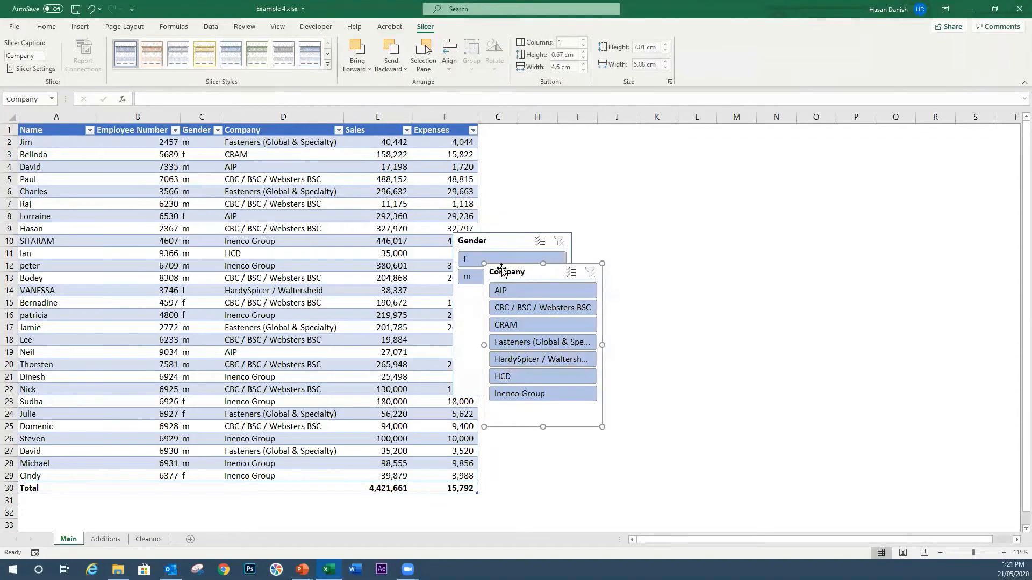
Move the new Gender and Company slicers side by side into the empty area beside the table and deselect them
click(667, 276)
drag(588, 270, 752, 215)
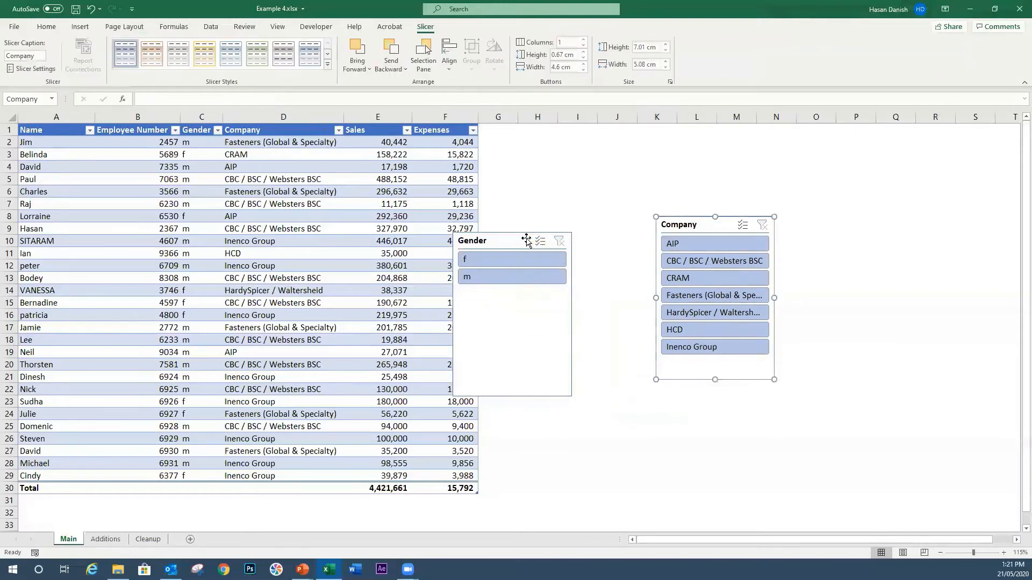
drag(527, 235, 600, 217)
click(813, 239)
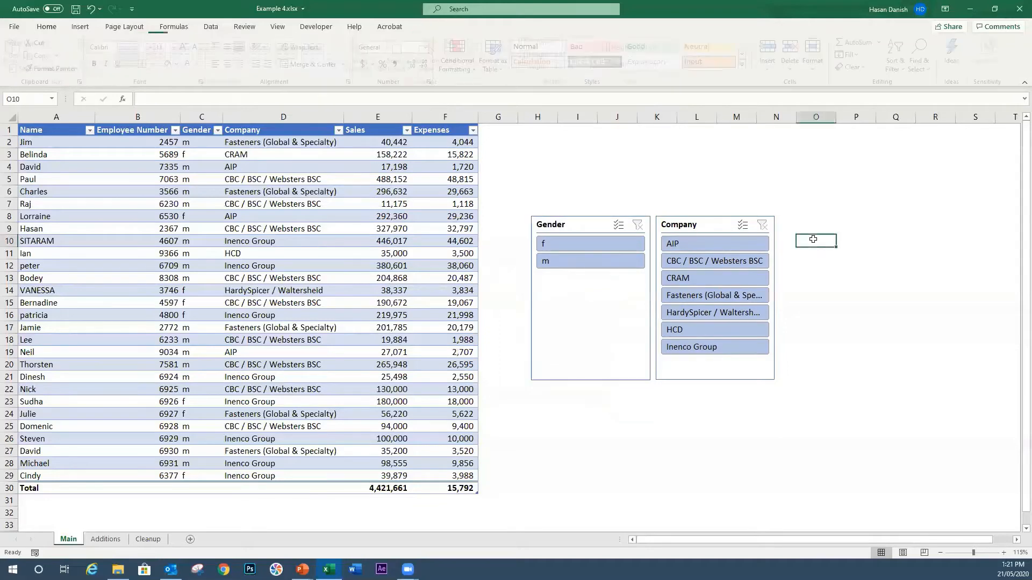
Combine both slicers: filter by gender alone, by AIP with f and with m, and by CBC / BSC / Websters BSC with m
click(579, 251)
click(583, 262)
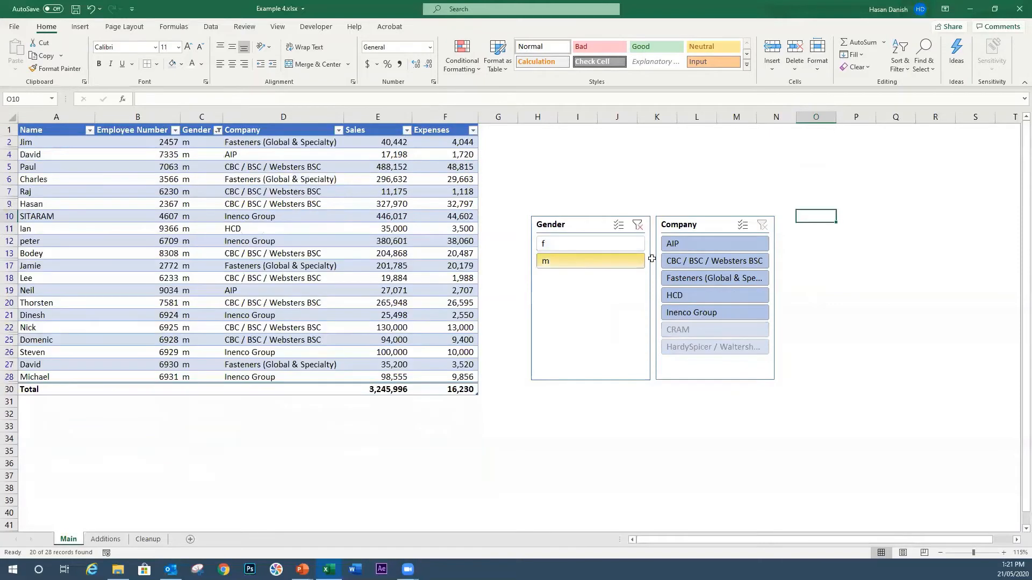
click(685, 246)
click(633, 249)
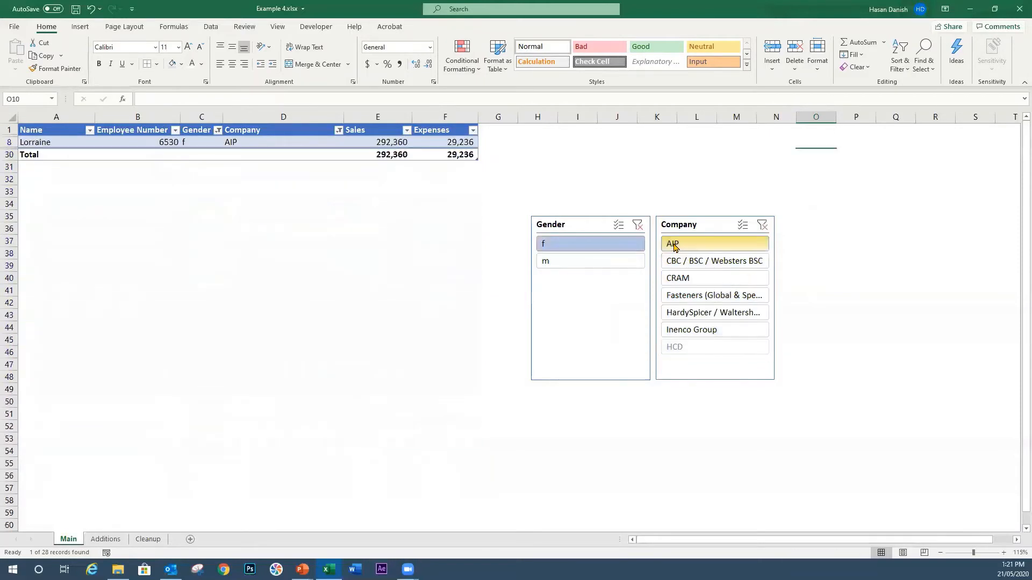
click(630, 261)
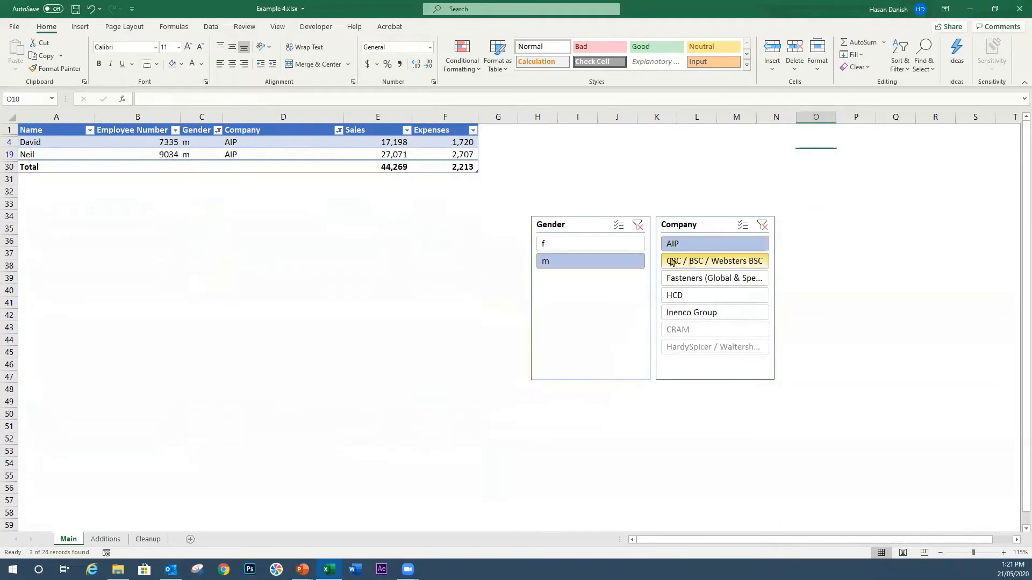
click(690, 261)
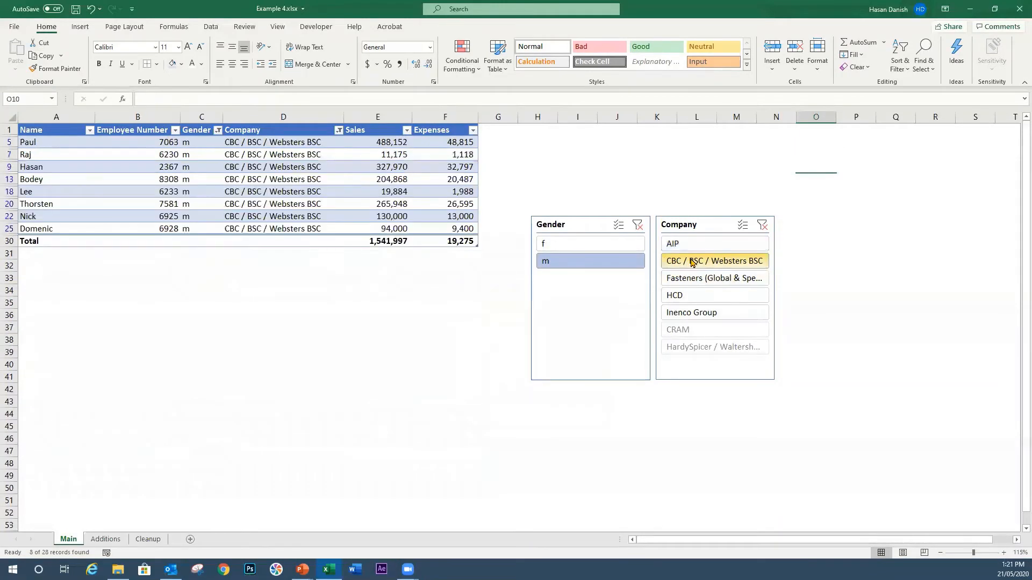
Compare f, all genders and m within CBC / BSC / Websters BSC, and clear the filters of both slicers
click(598, 249)
click(638, 224)
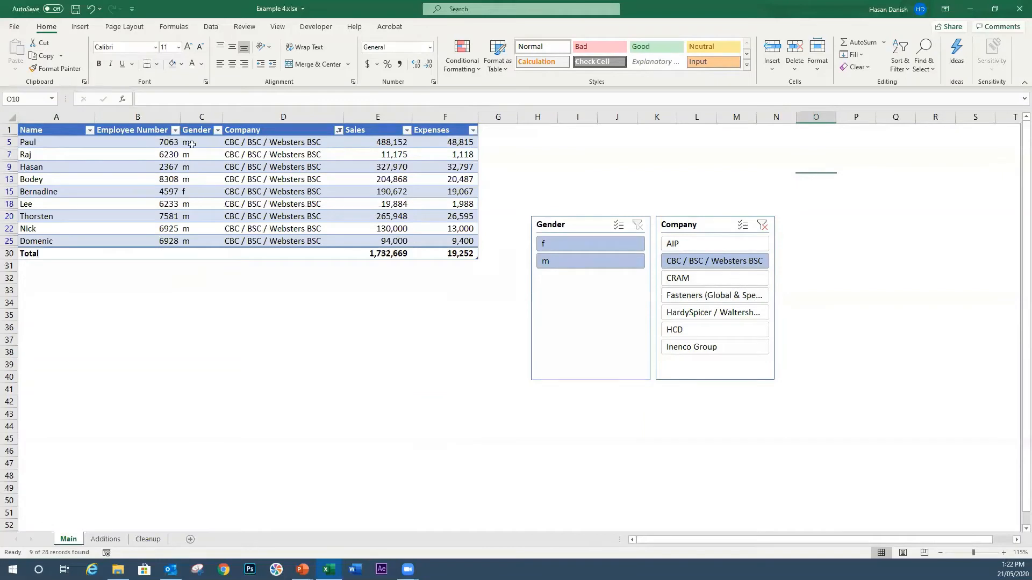
click(575, 246)
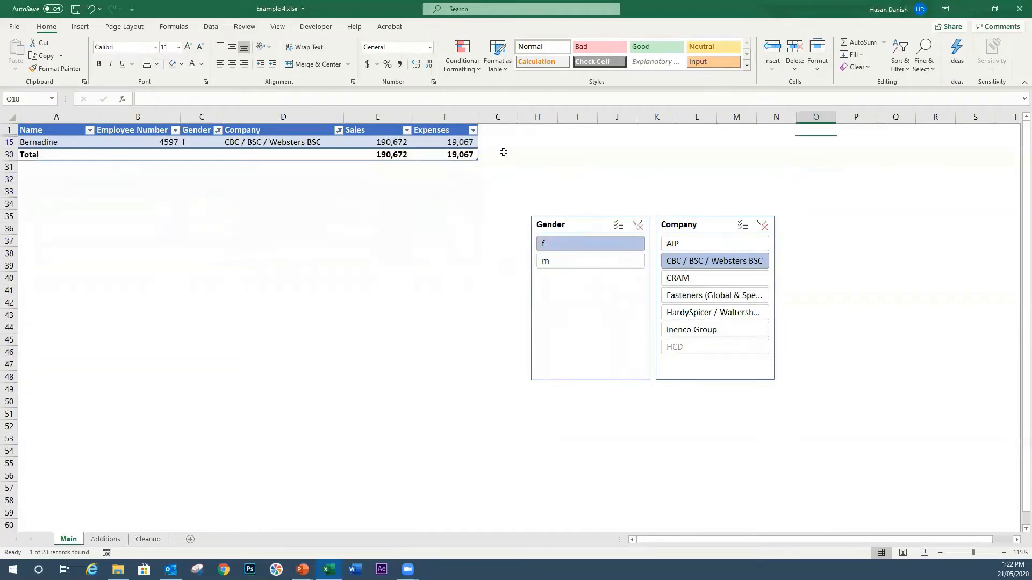
click(564, 260)
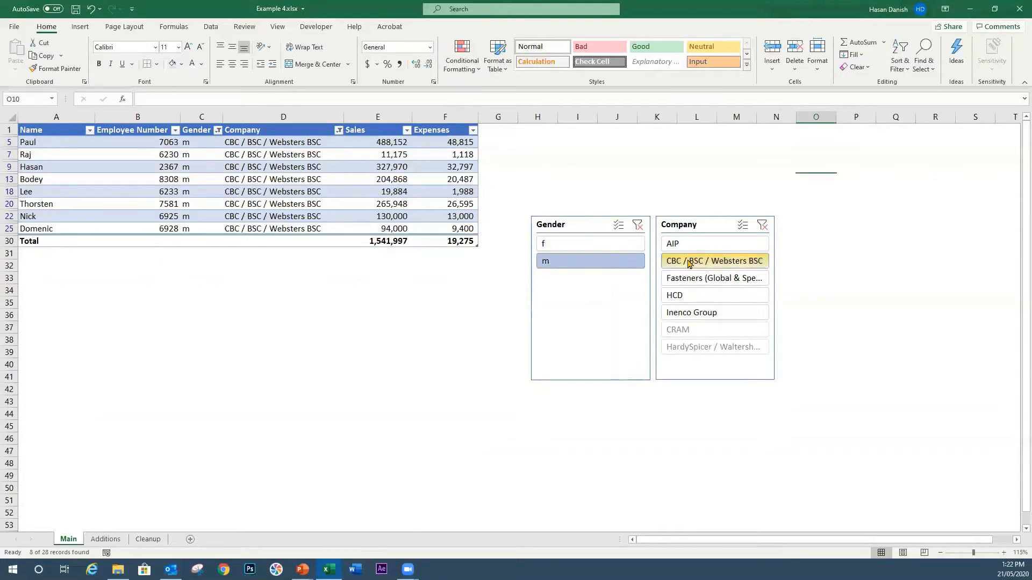
click(763, 225)
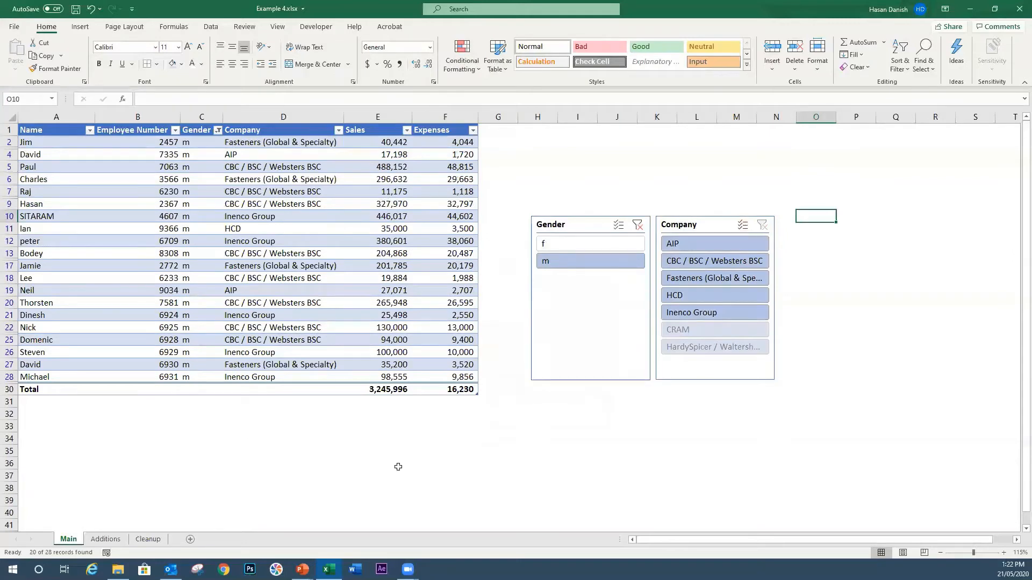
click(639, 226)
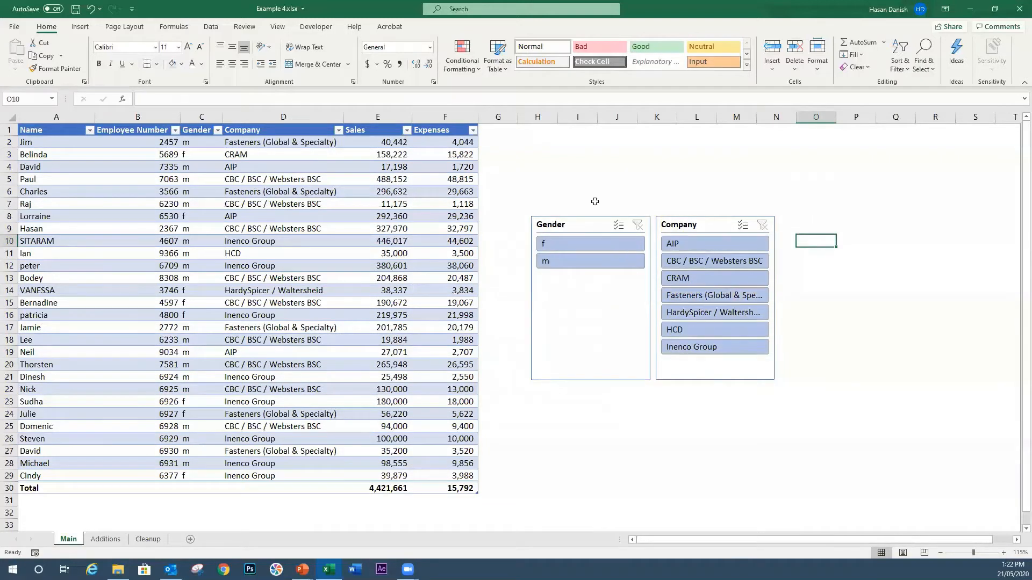
Copy the Gender and Company slicers together and paste them into a new worksheet
click(594, 220)
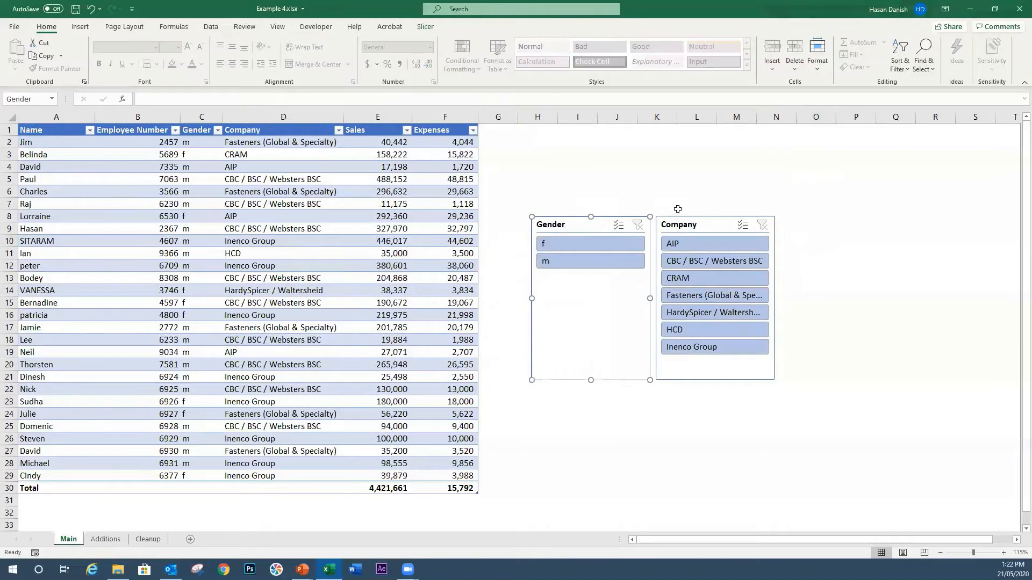
click(680, 219)
ctrl+click(627, 219)
key(ctrl+c)
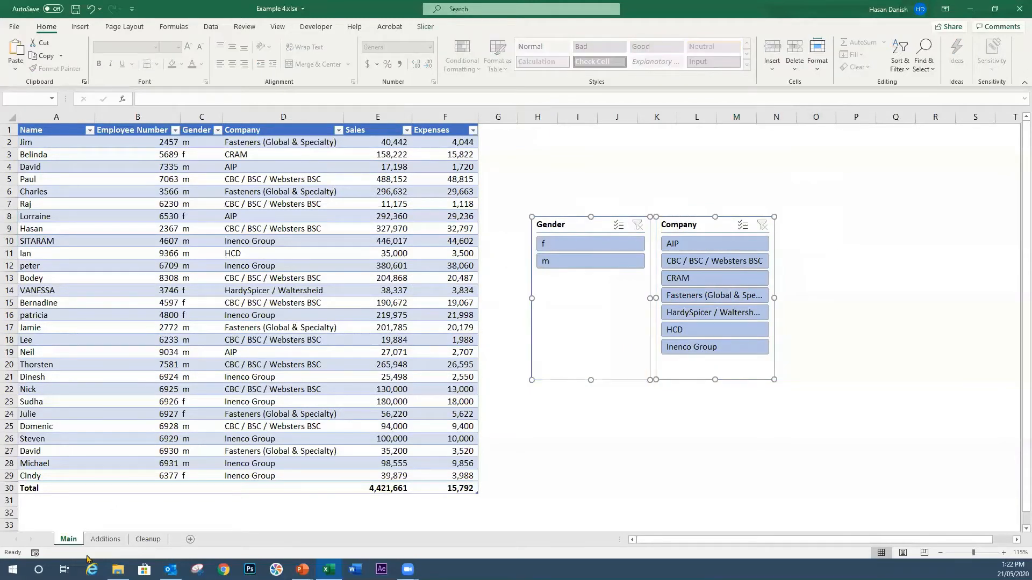
click(189, 539)
click(97, 170)
key(ctrl+v)
click(480, 192)
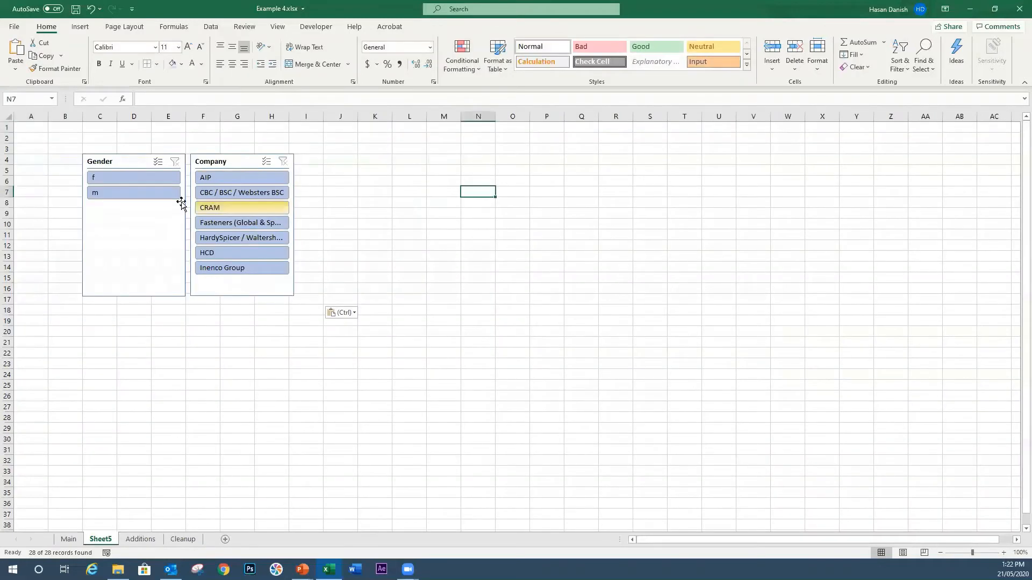
Filter by gender m with the slicer copied to Sheet5 and check the filtered table on the Main sheet
click(143, 182)
click(143, 188)
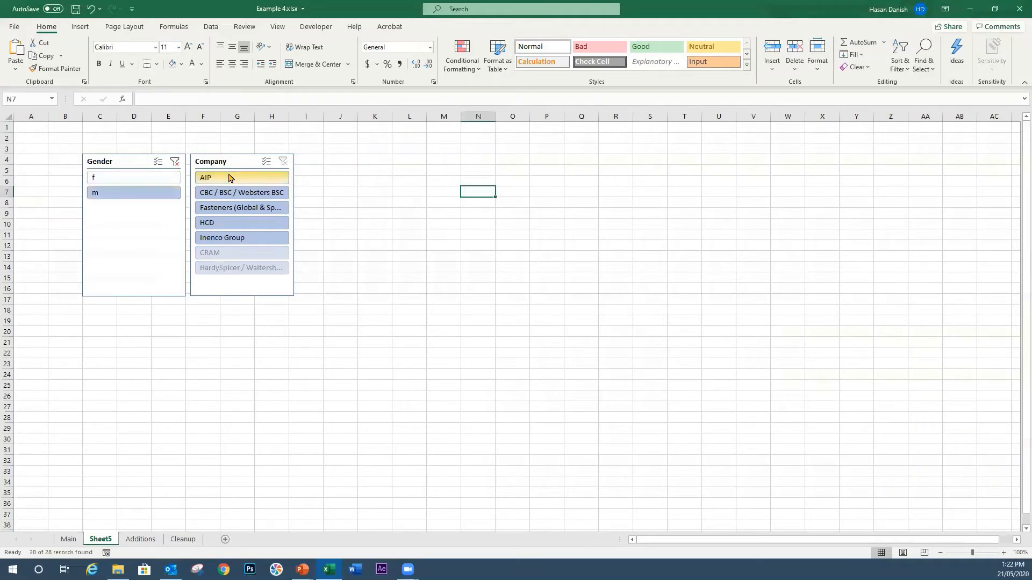
click(69, 539)
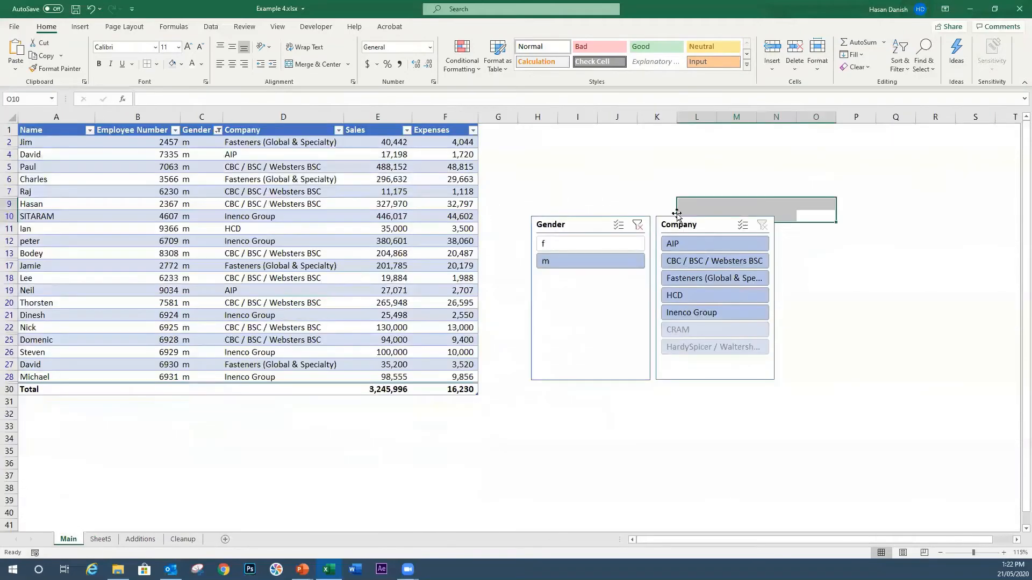
click(183, 539)
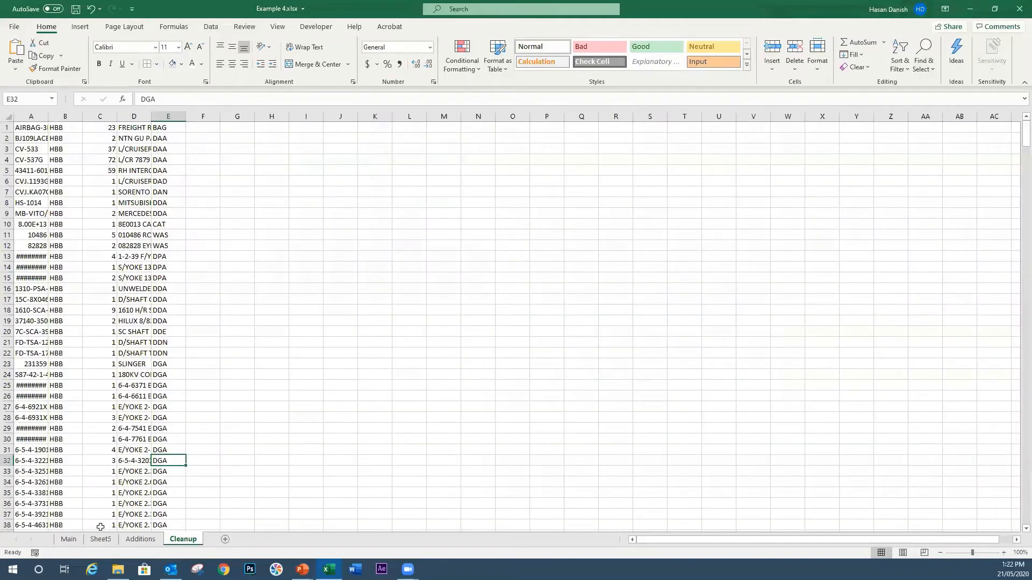
click(69, 539)
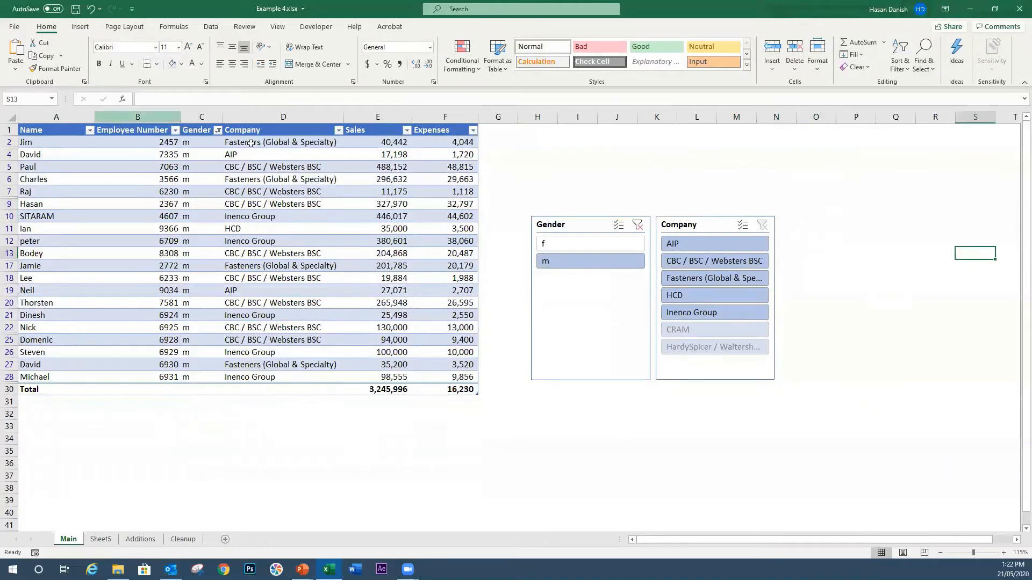
Move the Gender and Company slicers on the Main sheet together up to the level of the table's header row
click(578, 217)
click(688, 217)
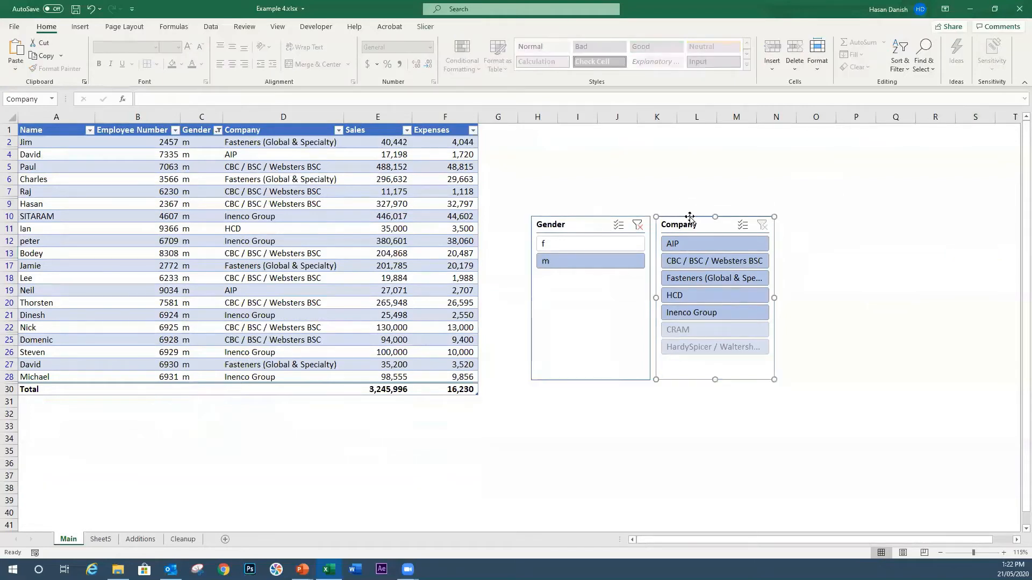
ctrl+click(628, 216)
drag(629, 217, 624, 130)
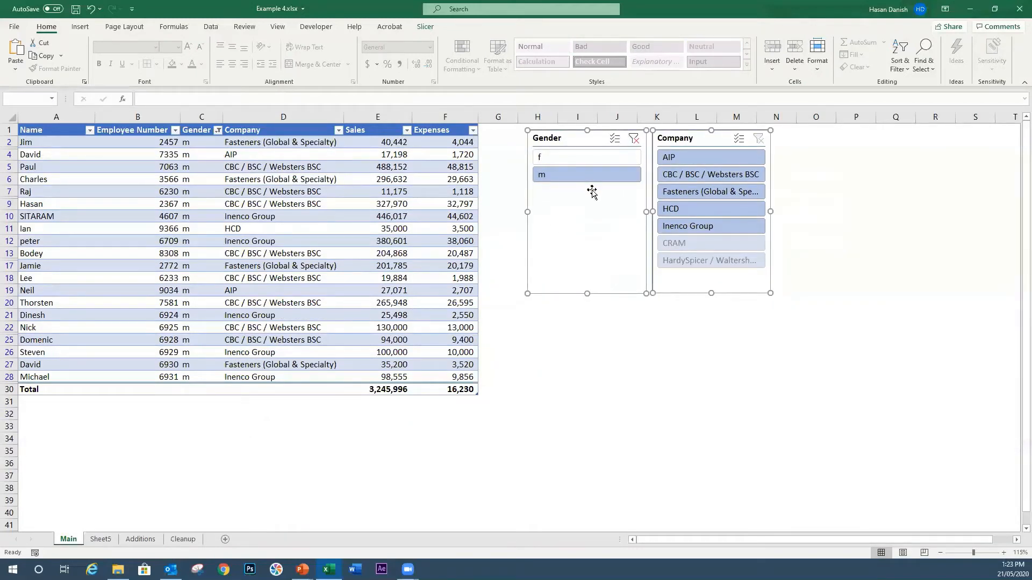
Filter the table by AIP with m, CRAM with f and AIP with m again, and clear both slicers' filters
click(686, 158)
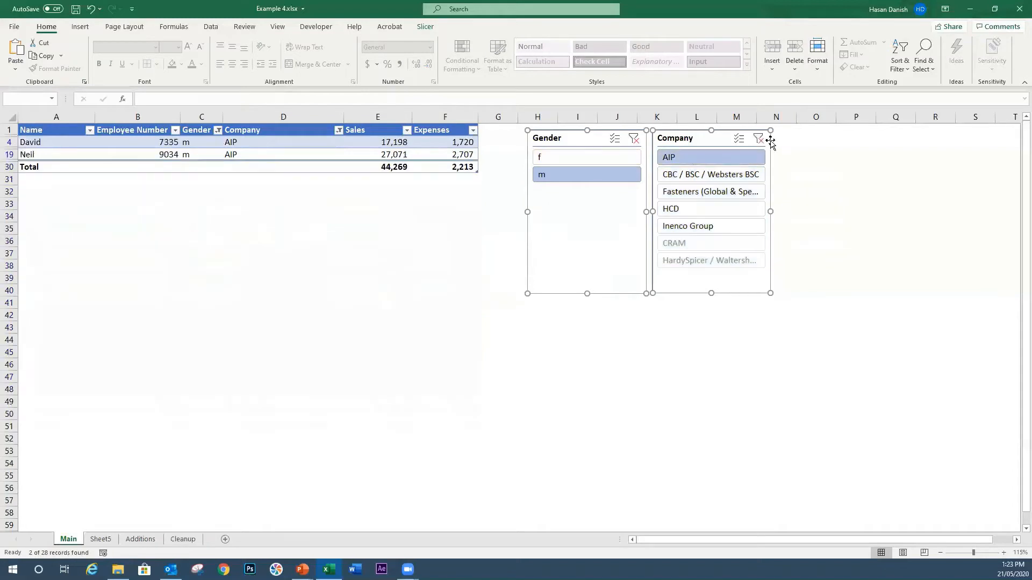
click(586, 157)
click(708, 174)
click(698, 191)
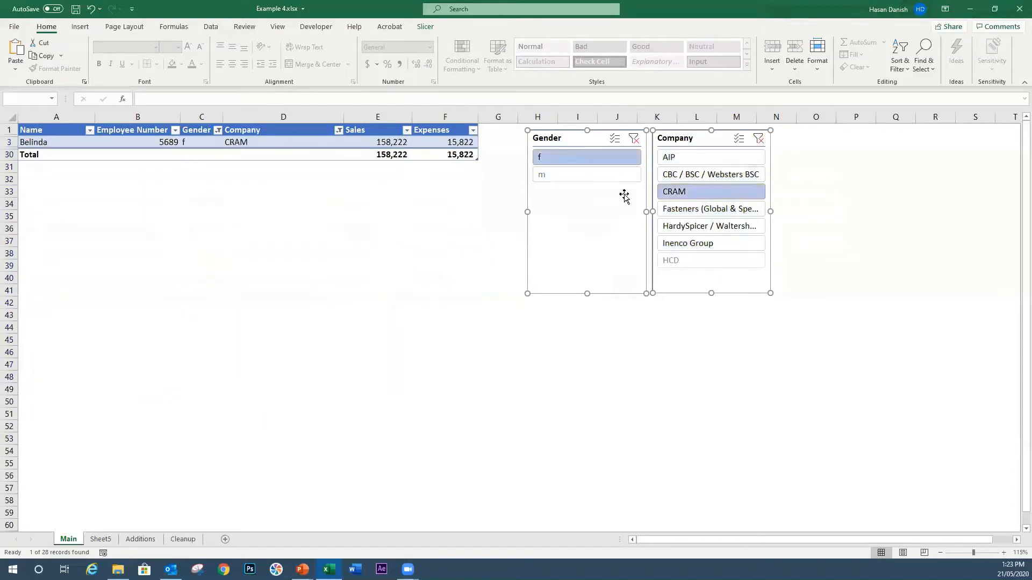
click(610, 177)
click(739, 156)
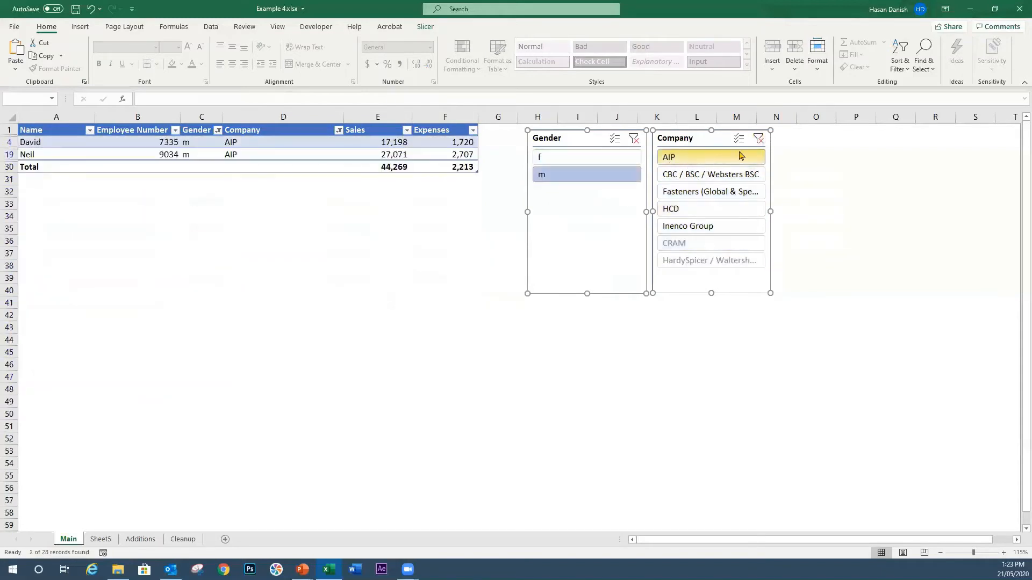
click(758, 138)
click(634, 138)
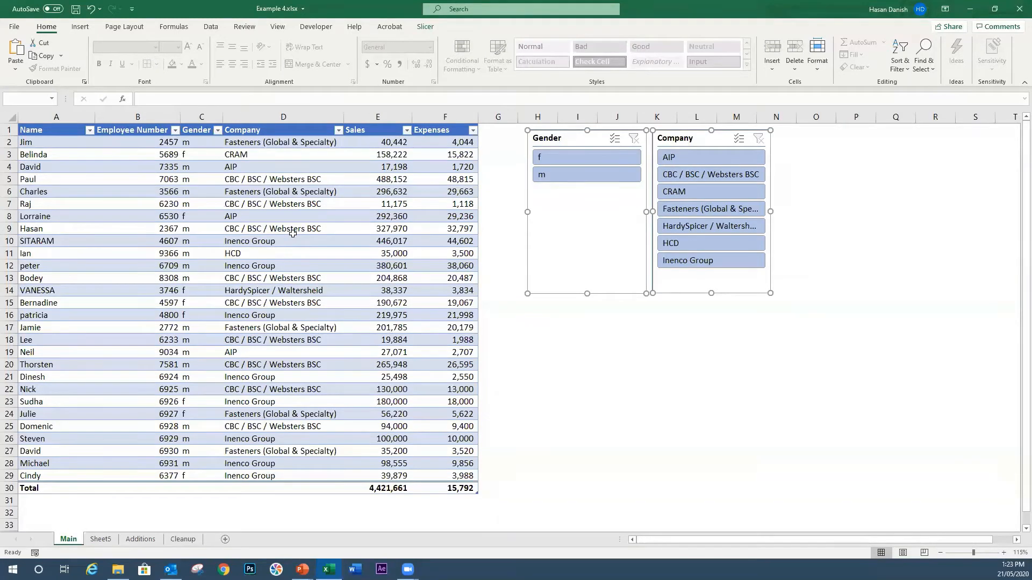
Delete the Gender and Company slicers together from the Main sheet
click(294, 237)
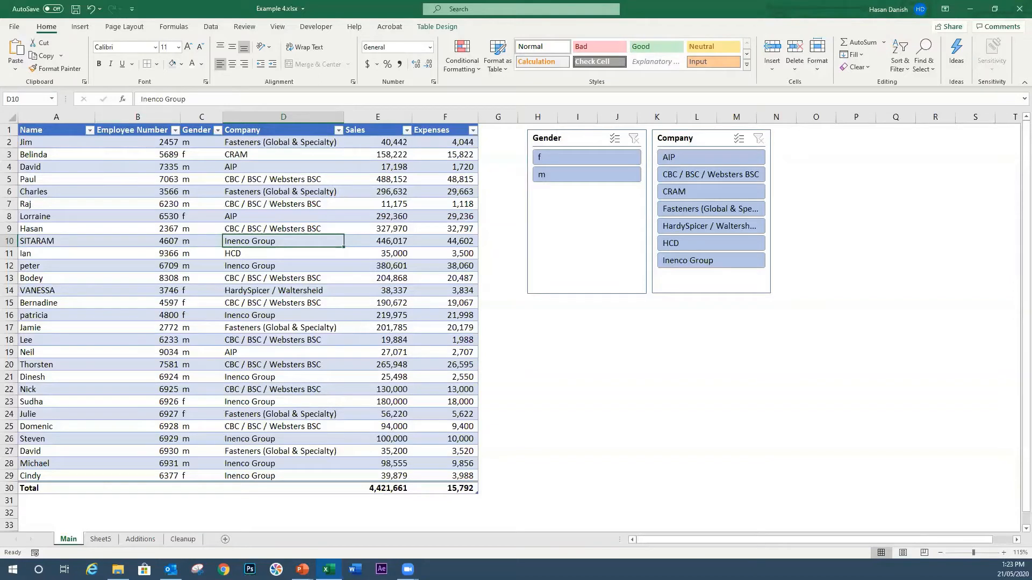
click(642, 179)
shift+click(653, 182)
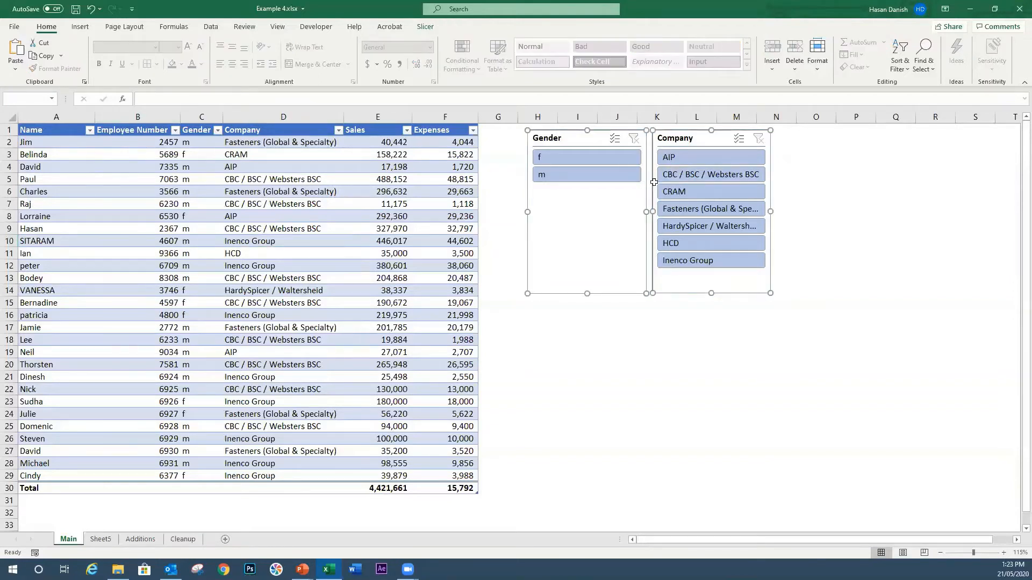
key(Delete)
click(381, 205)
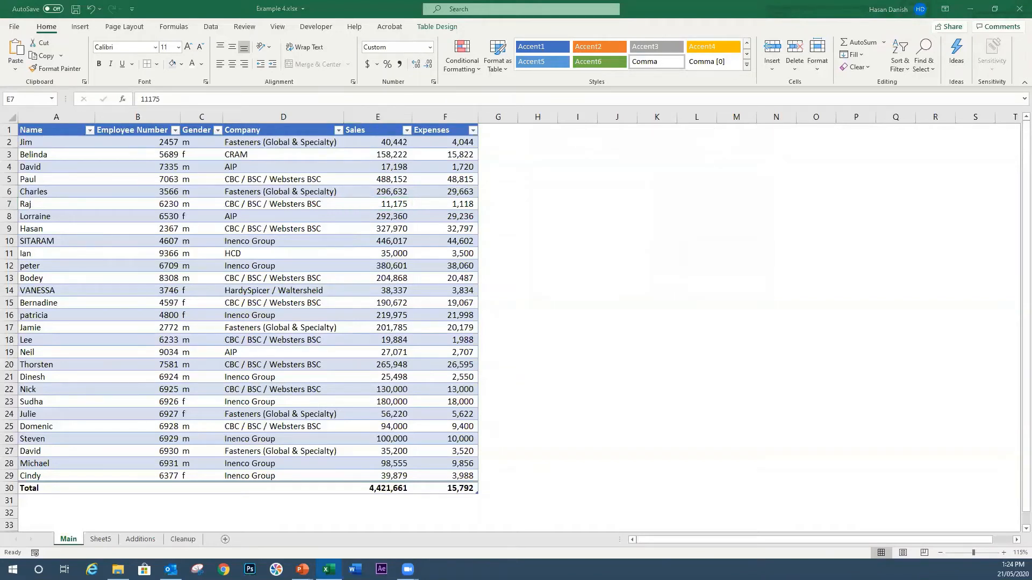
Summarize the MaySales table with a PivotTable in a new worksheet, with Company as rows and a count of Company as values
click(305, 188)
click(234, 241)
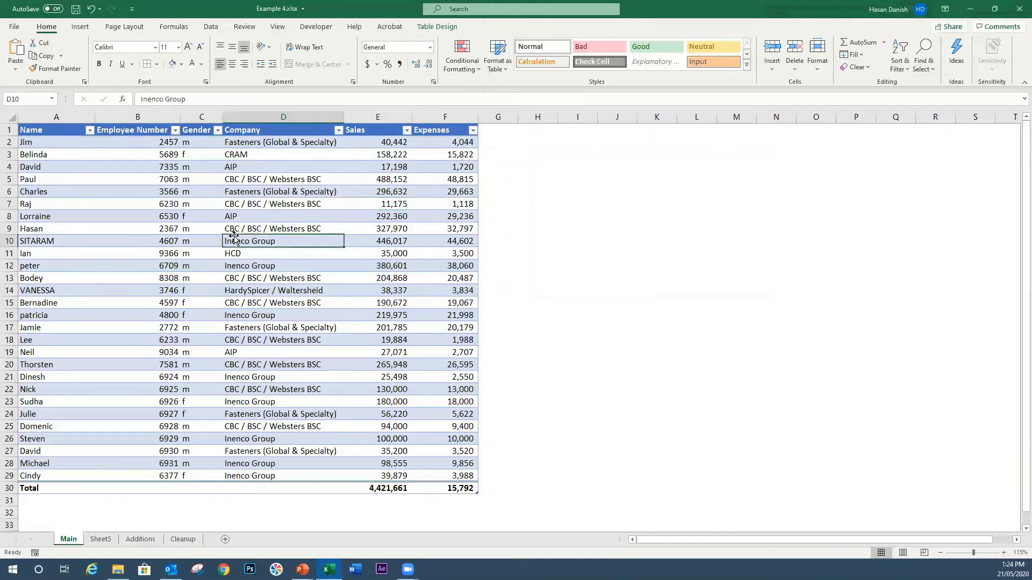
click(439, 27)
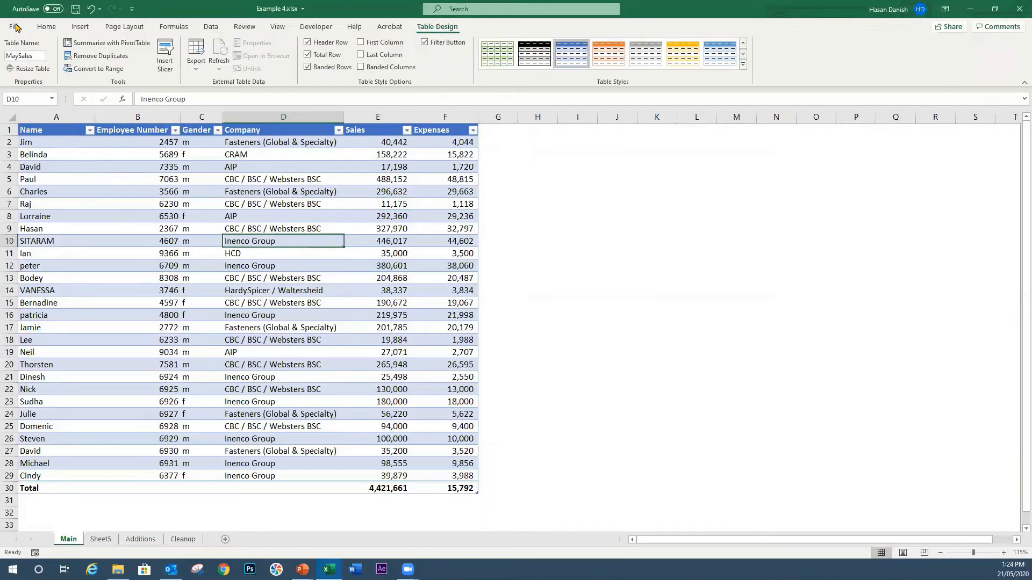
click(112, 43)
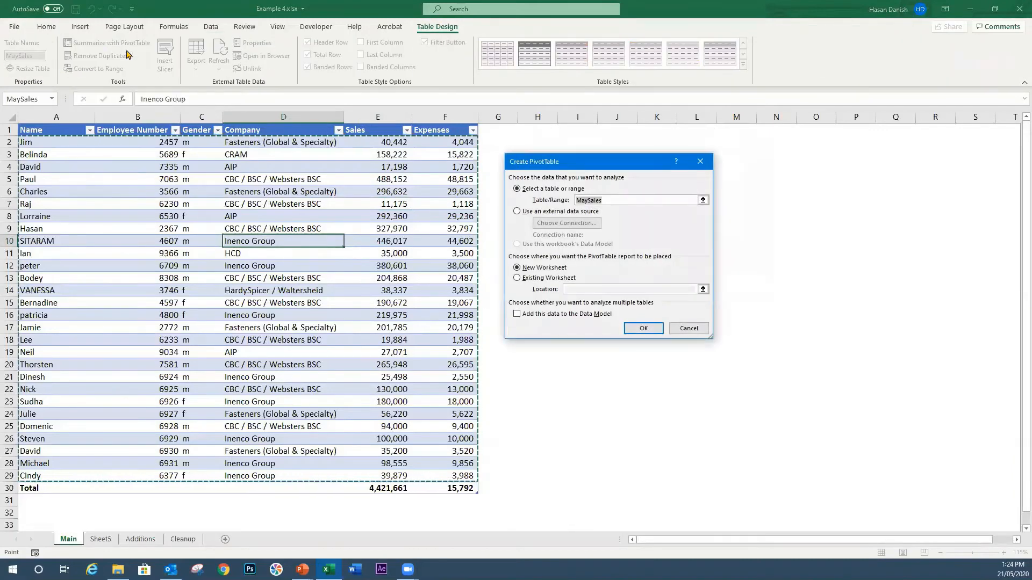
click(642, 329)
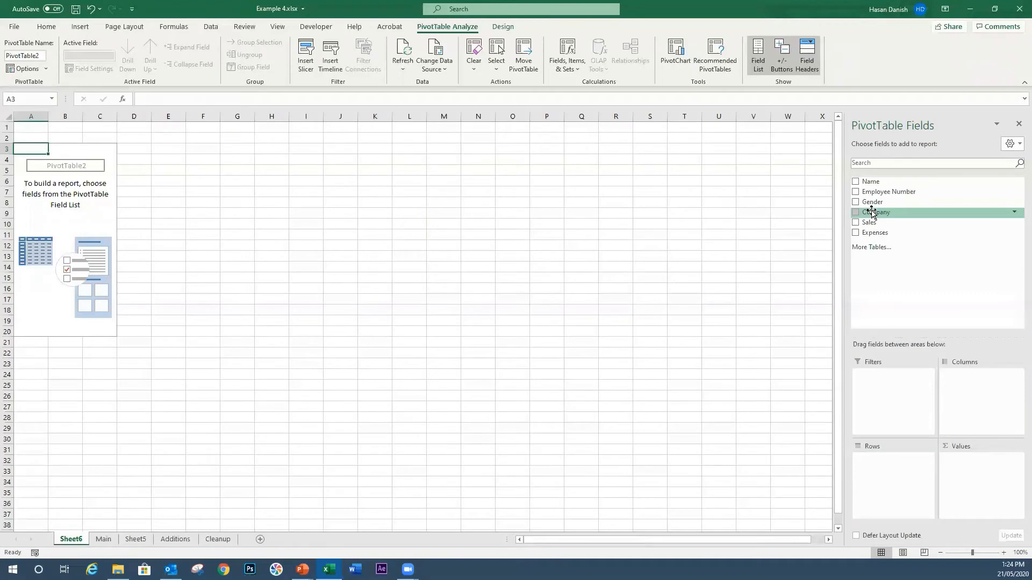
drag(869, 212, 894, 458)
drag(910, 217, 1002, 473)
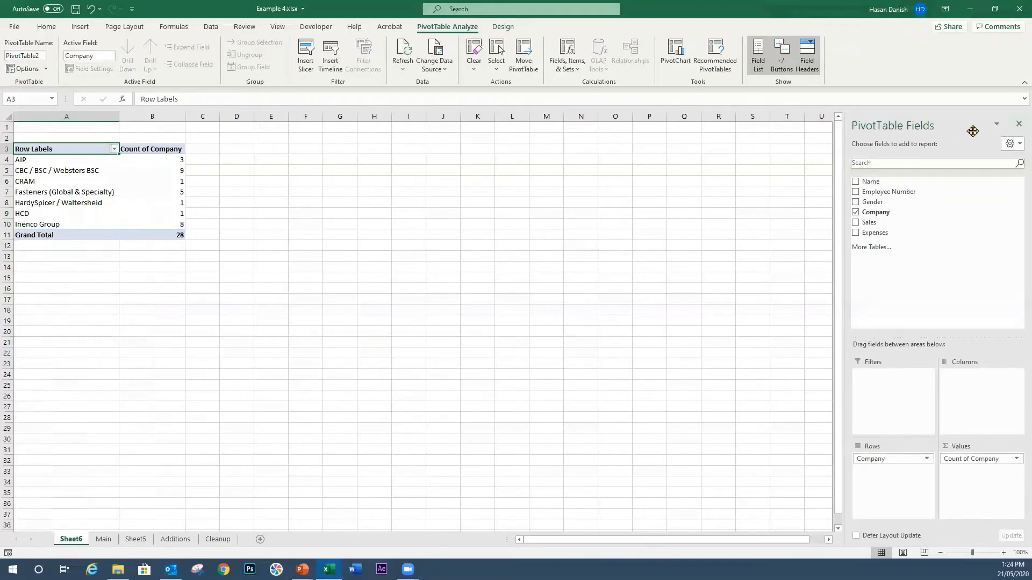
click(1018, 125)
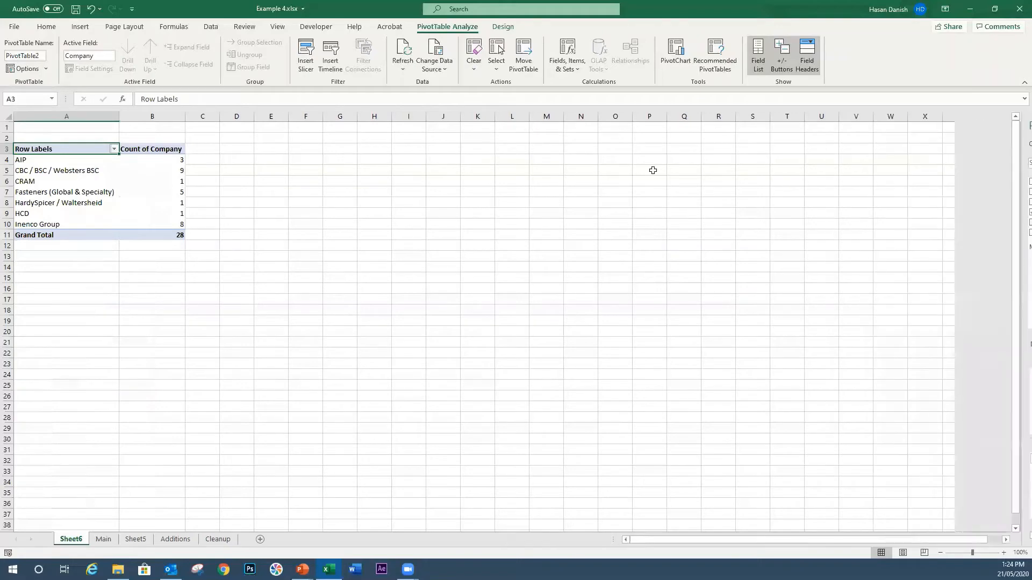
Delete the worksheet holding the Company PivotTable
right_click(76, 539)
click(127, 406)
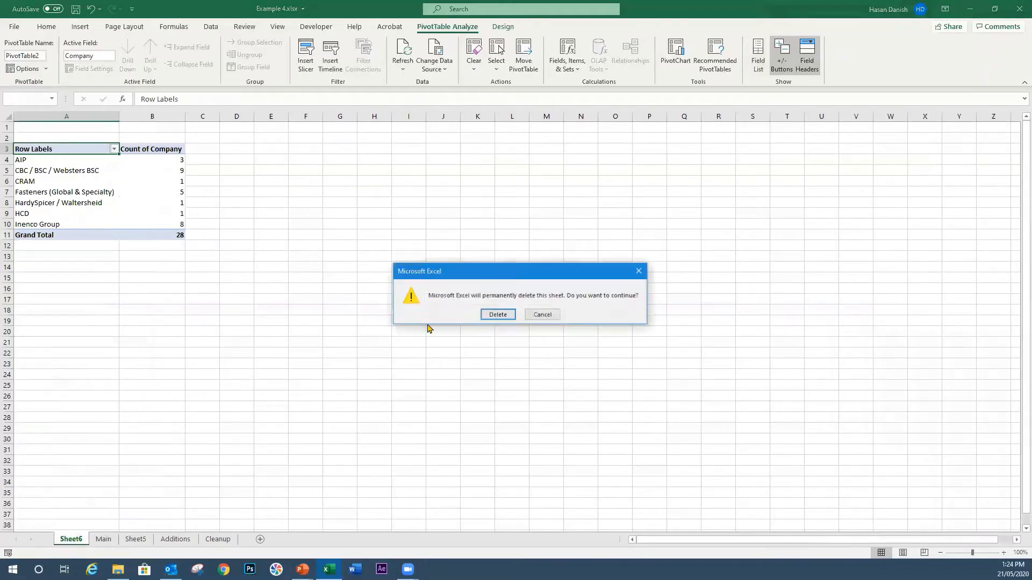
click(498, 314)
Create a PivotTable from MaySales in a new worksheet, with Name as rows and a count of Name as values
click(254, 266)
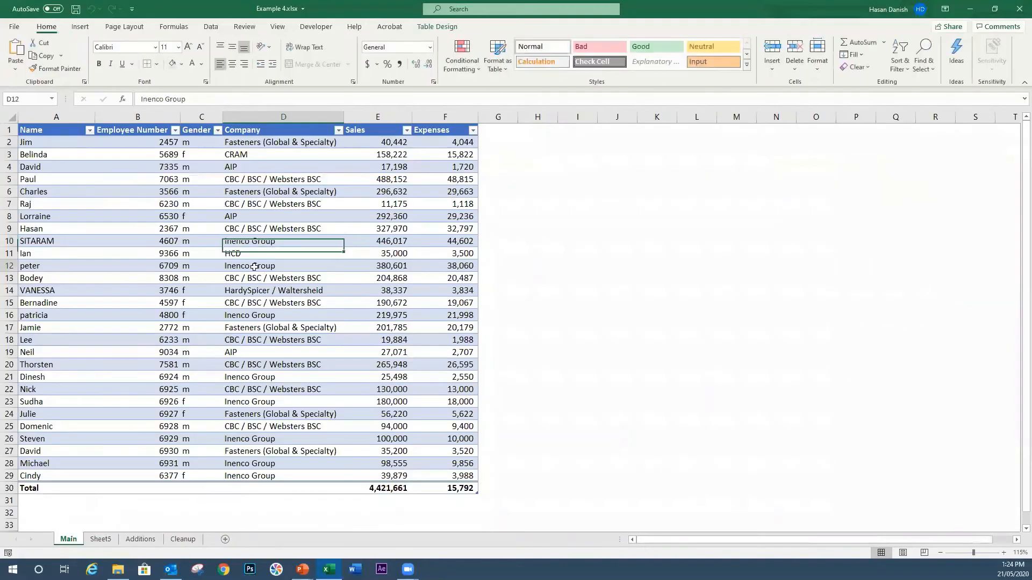
right_click(255, 267)
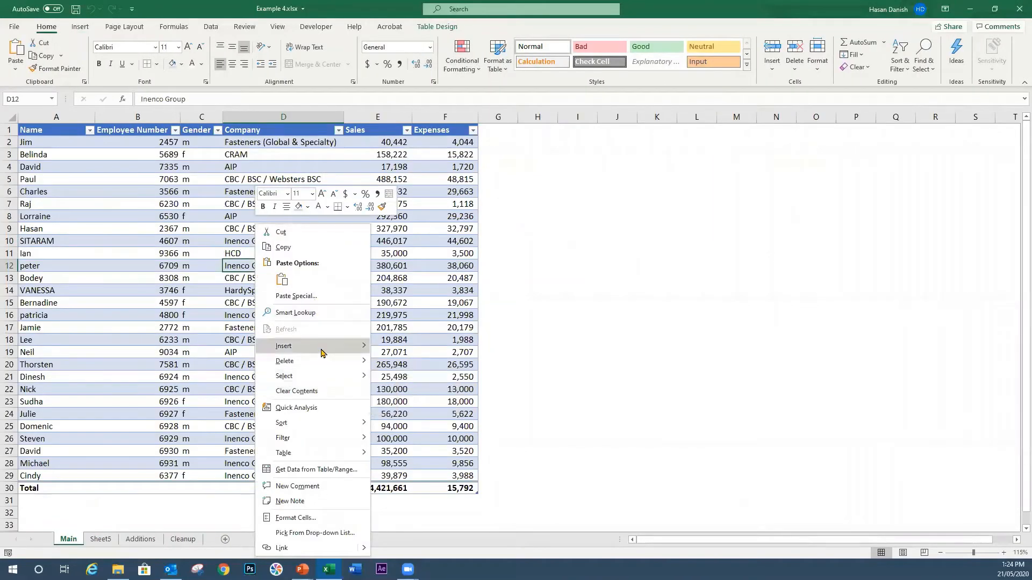
click(430, 28)
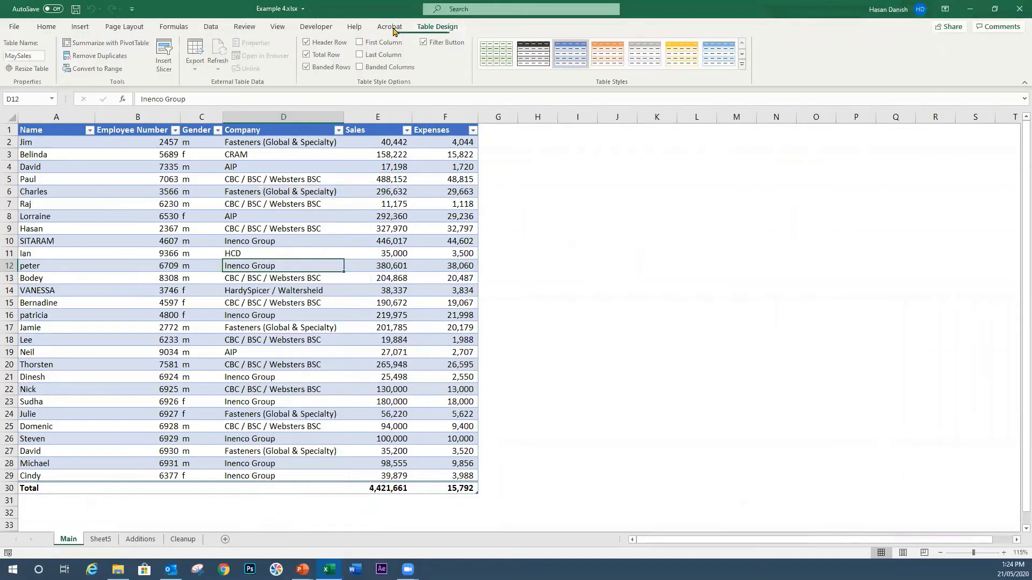
click(105, 43)
click(640, 329)
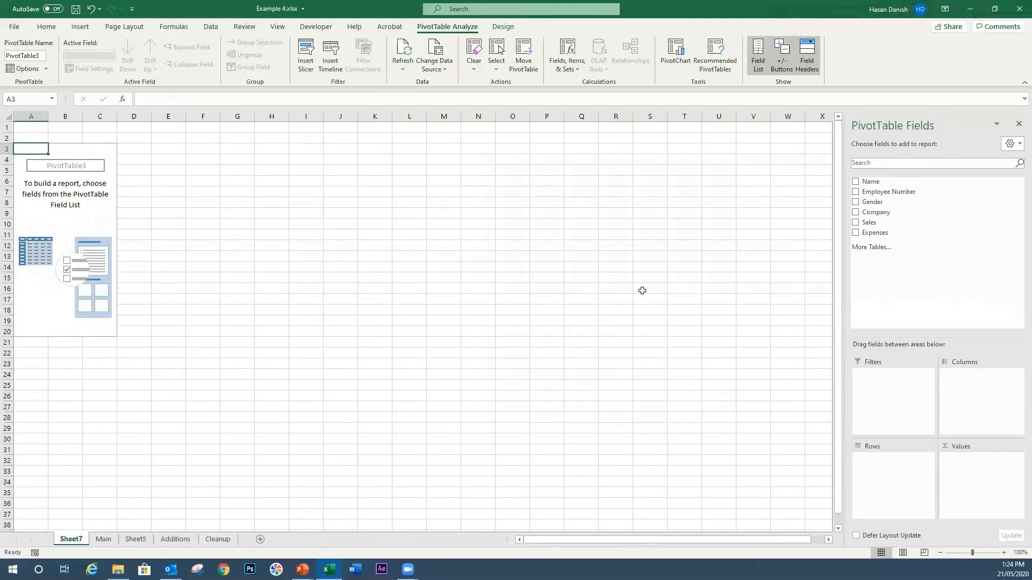
drag(870, 183, 884, 502)
drag(874, 183, 983, 483)
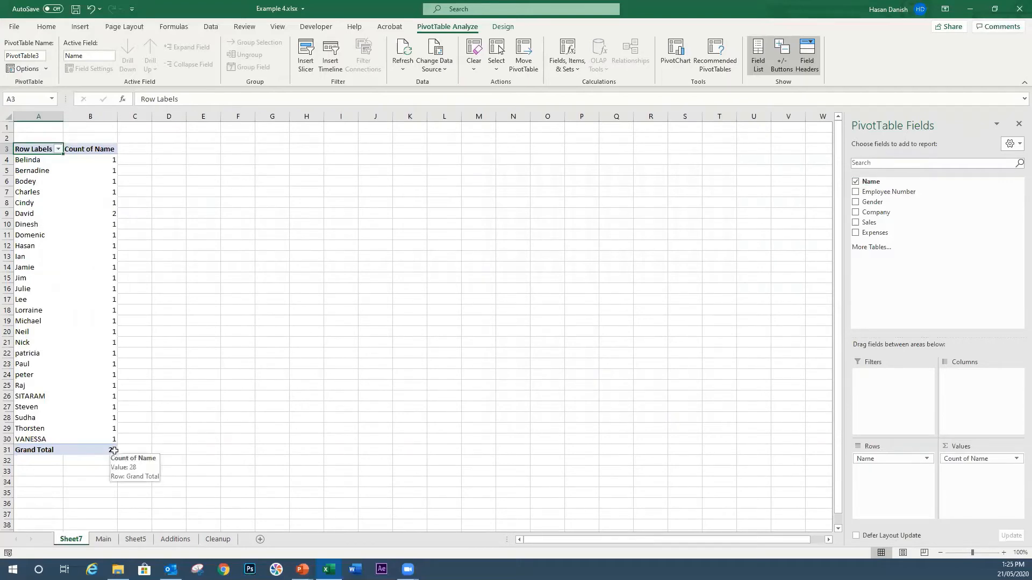
Turn off the total row of the MaySales table on the Main sheet
click(103, 540)
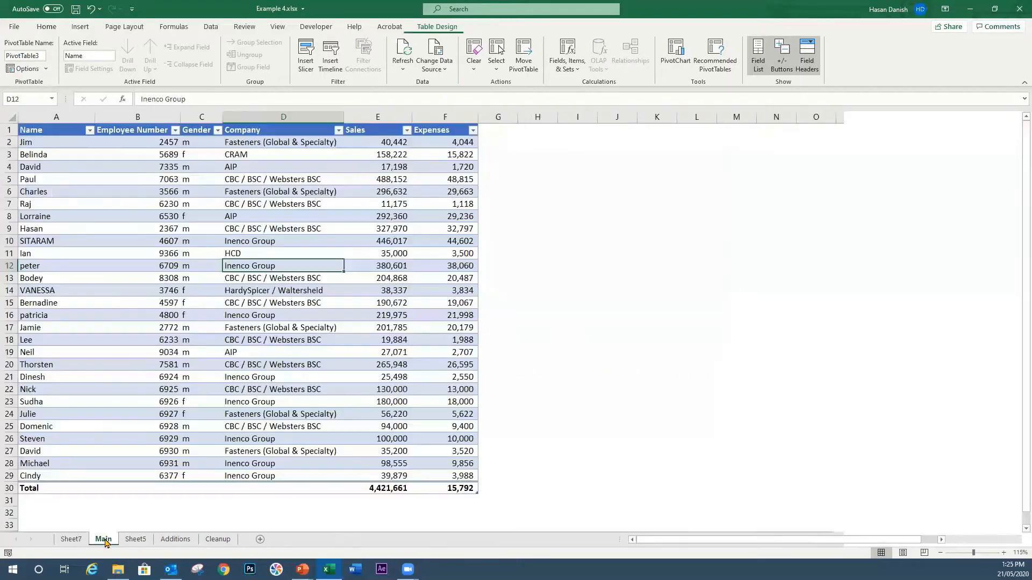
scroll(207, 455, down, 2)
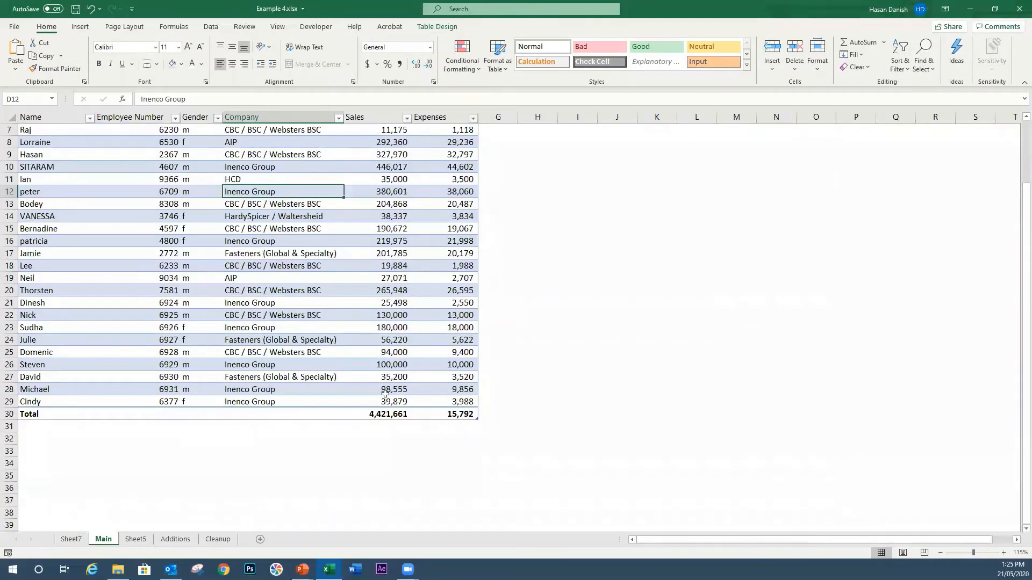
click(371, 411)
click(437, 26)
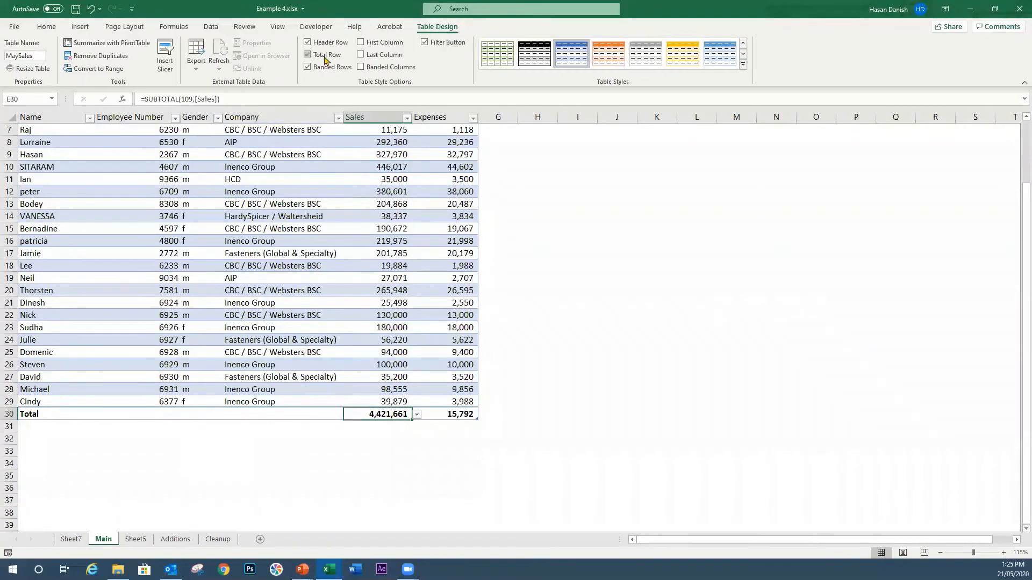
click(317, 54)
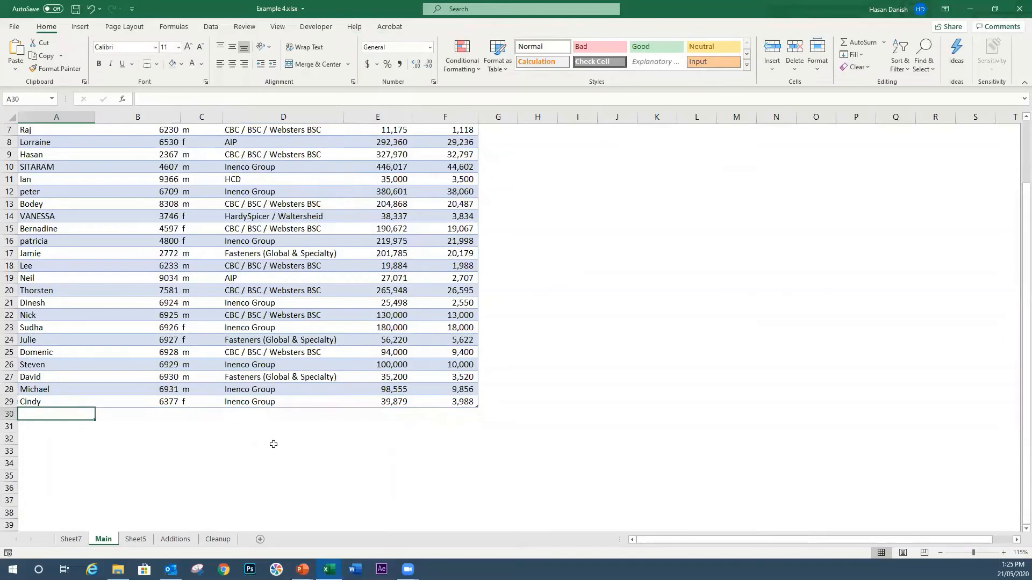
Start a new record in row 30 directly below the table with the employee's first name and employee number
text(mA)
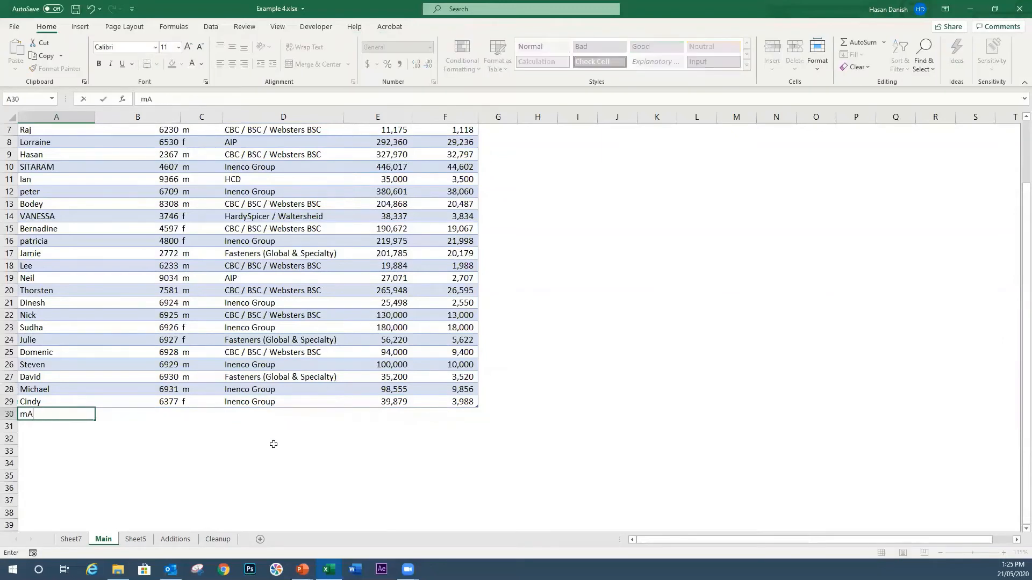
key(BackSpace)
key(BackSpace)
text(mARK)
key(Tab)
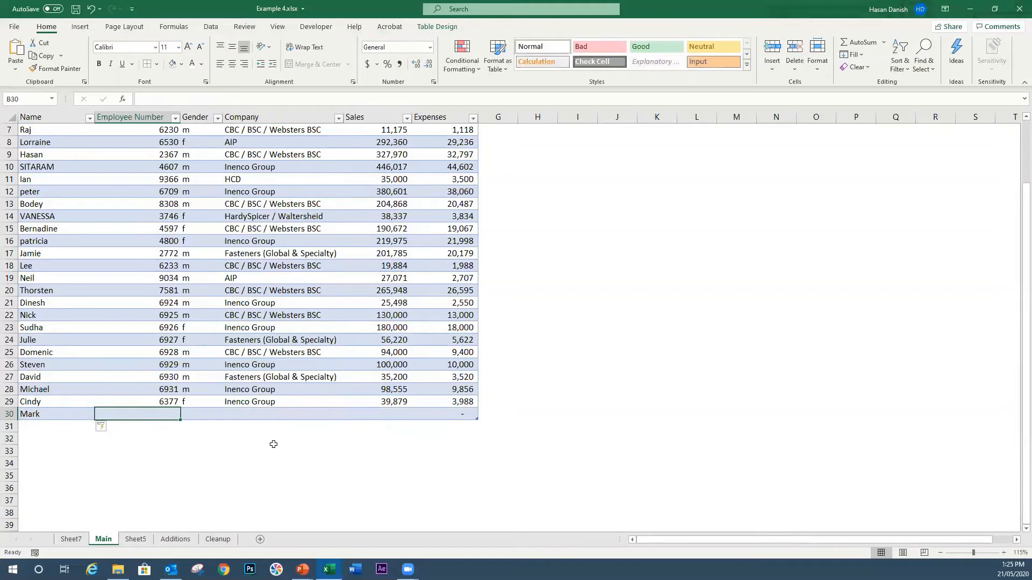
text(84774)
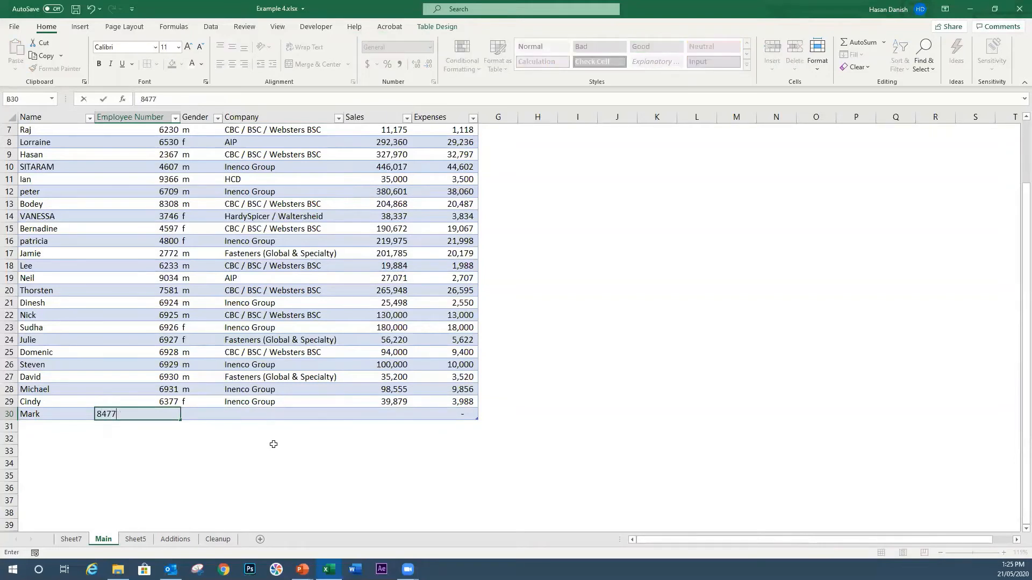
key(Tab)
Complete the new record in row 30 with gender m, company Inenco Group and sales of 87334
text(m)
key(Tab)
text(Inenco Group)
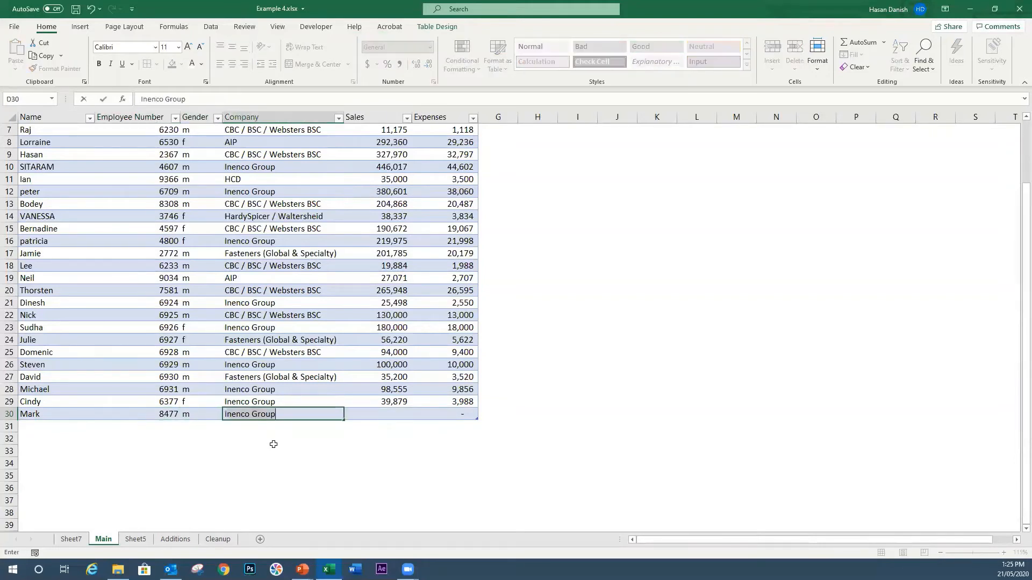
key(Tab)
text(873344)
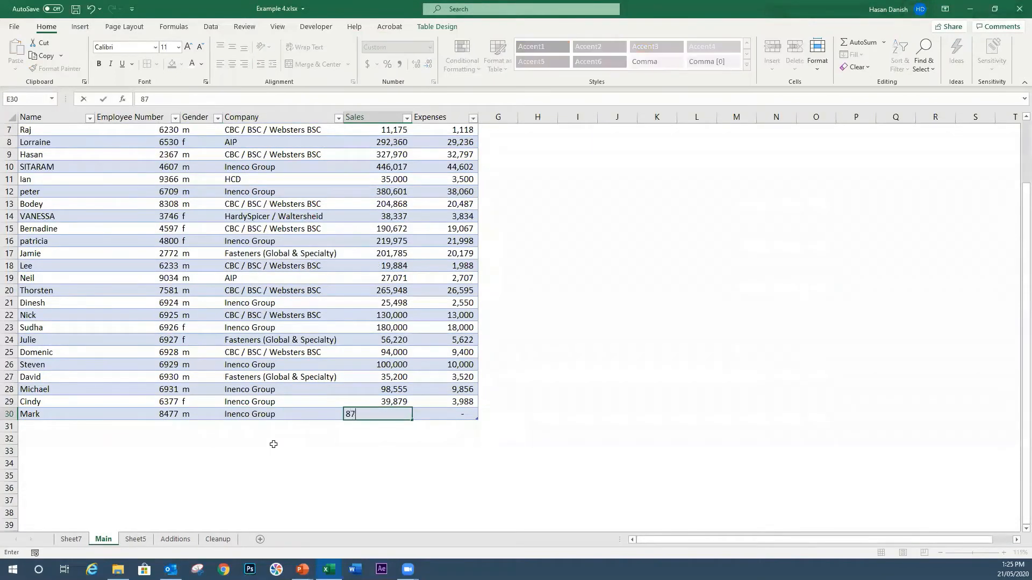
key(BackSpace)
key(Tab)
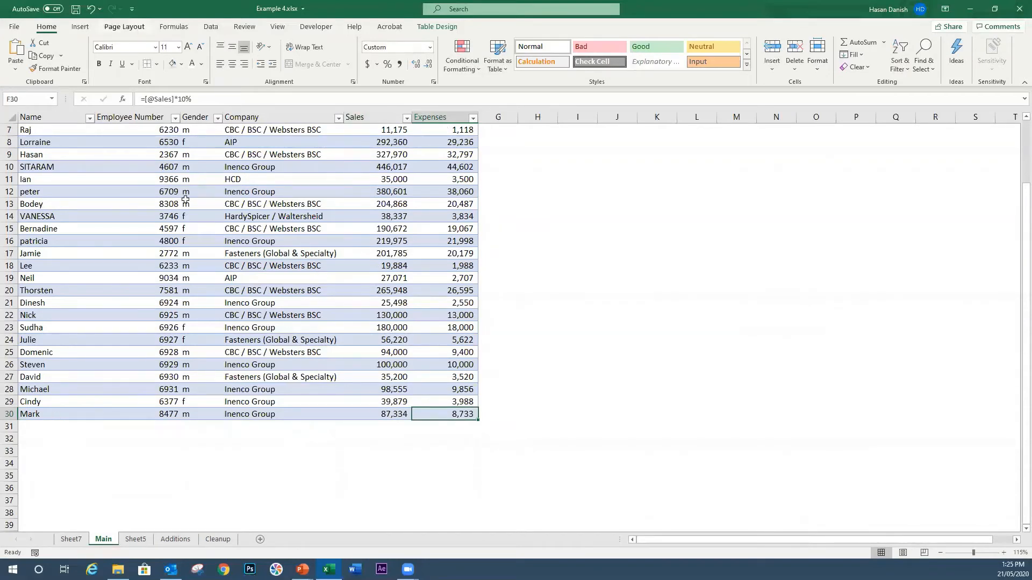
Refresh the PivotTable on Sheet7 and replace its Name fields with Company as rows and the sum of Sales as values
click(81, 541)
right_click(84, 299)
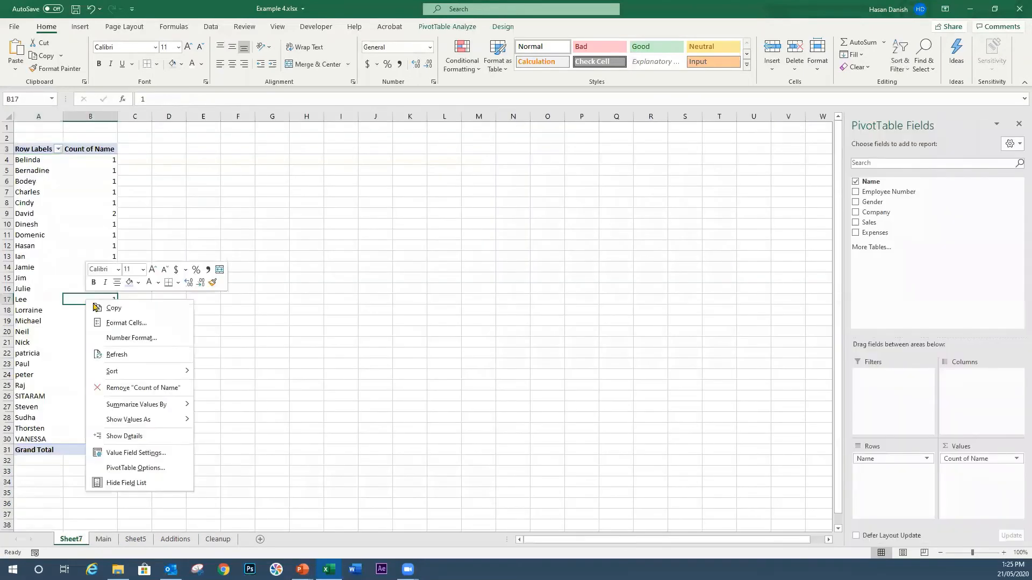
click(118, 355)
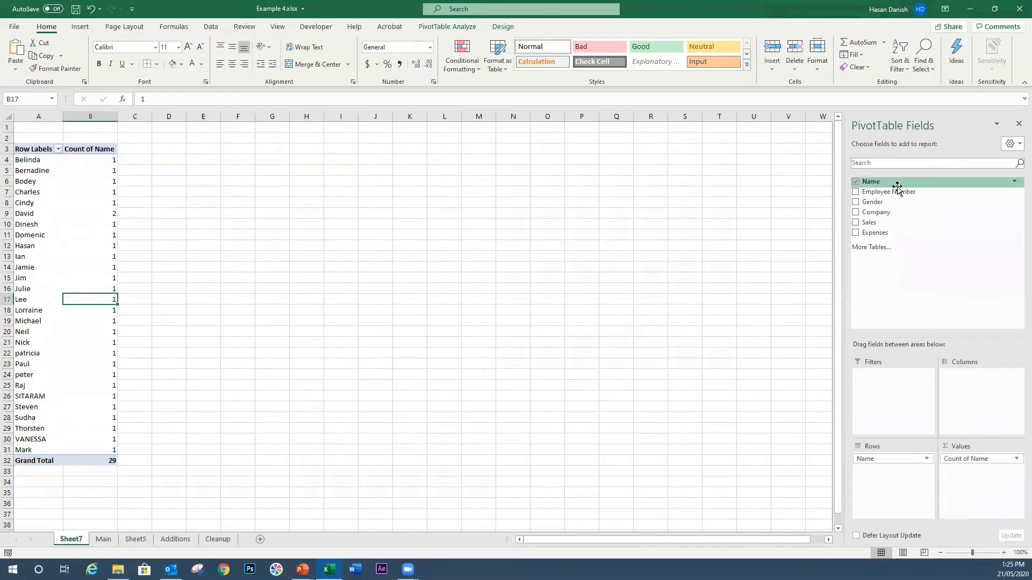
drag(888, 209, 889, 248)
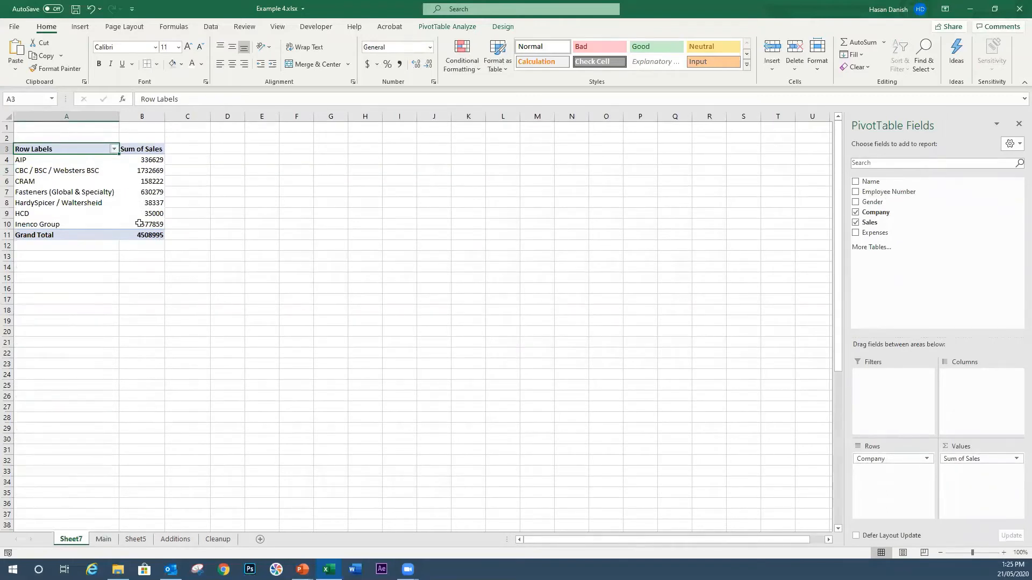
mouse_move(138, 222)
Start a new record in row 31 directly below the table on the Main sheet with name Sombody and an employee number
click(103, 540)
click(56, 423)
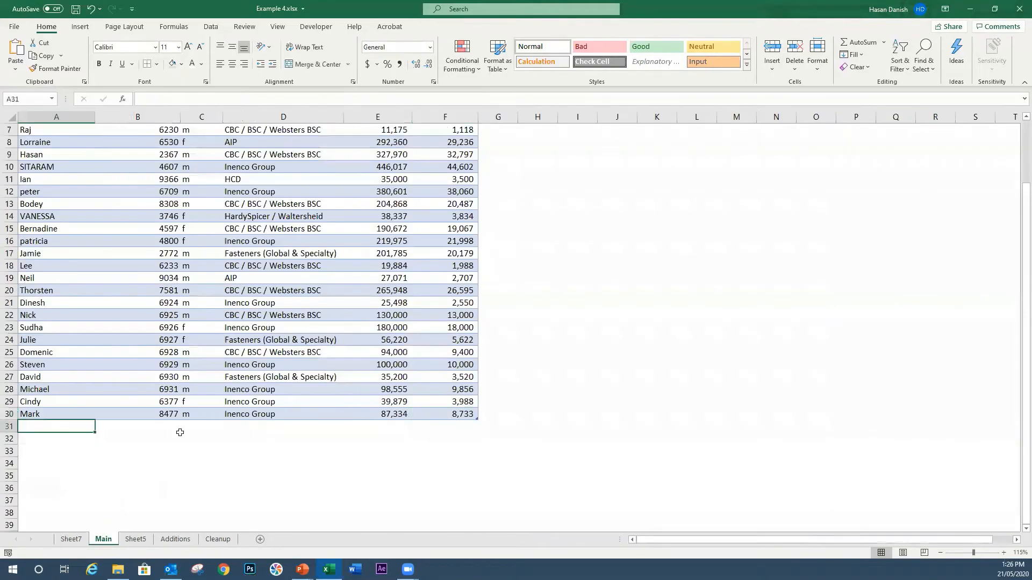
text(Sombody)
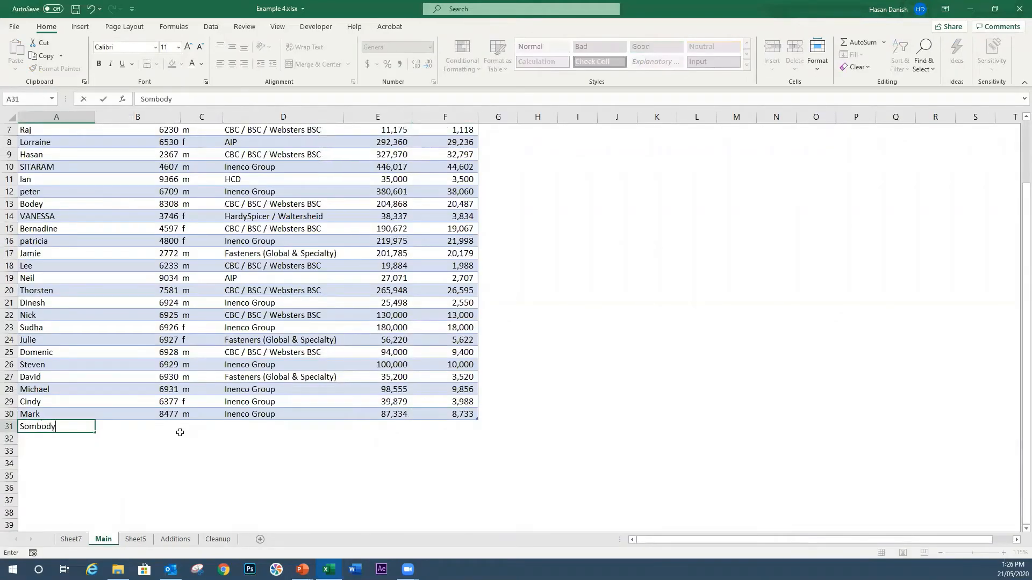
key(Tab)
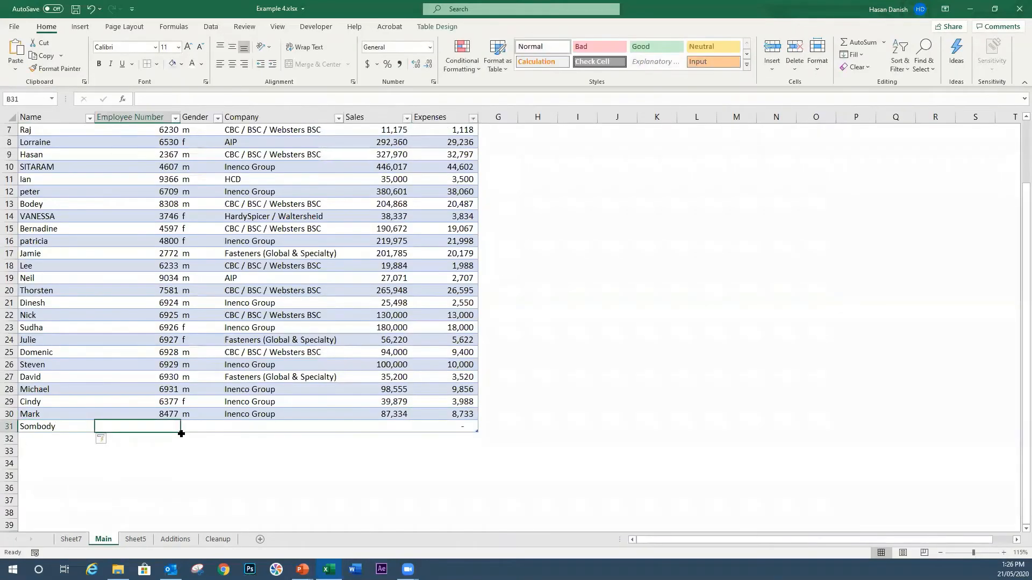
text(38783)
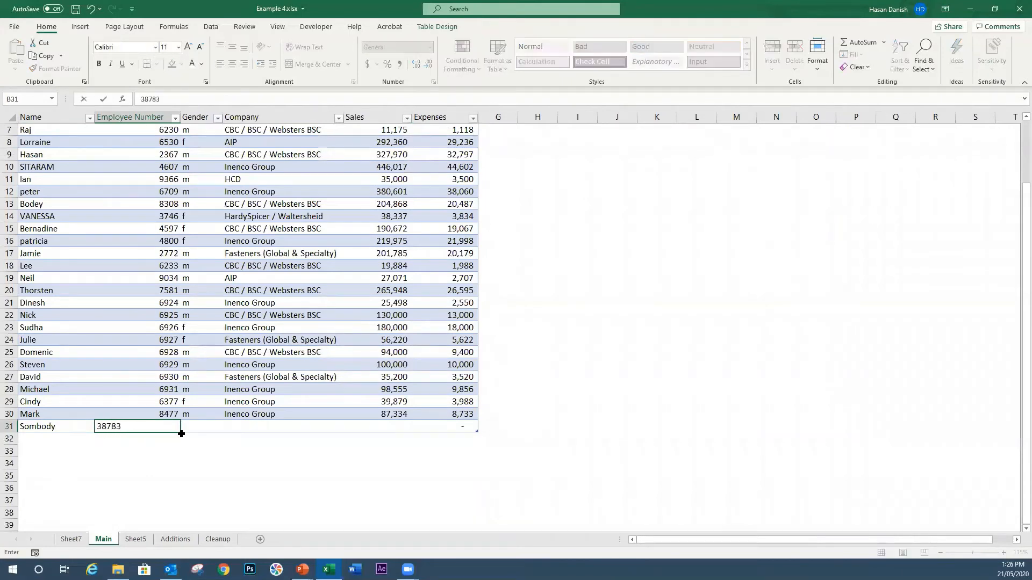
Complete the new record in row 31 with gender f, company CBC / BSC / Websters BSC and sales of 1000000
key(Tab)
text(f)
key(Tab)
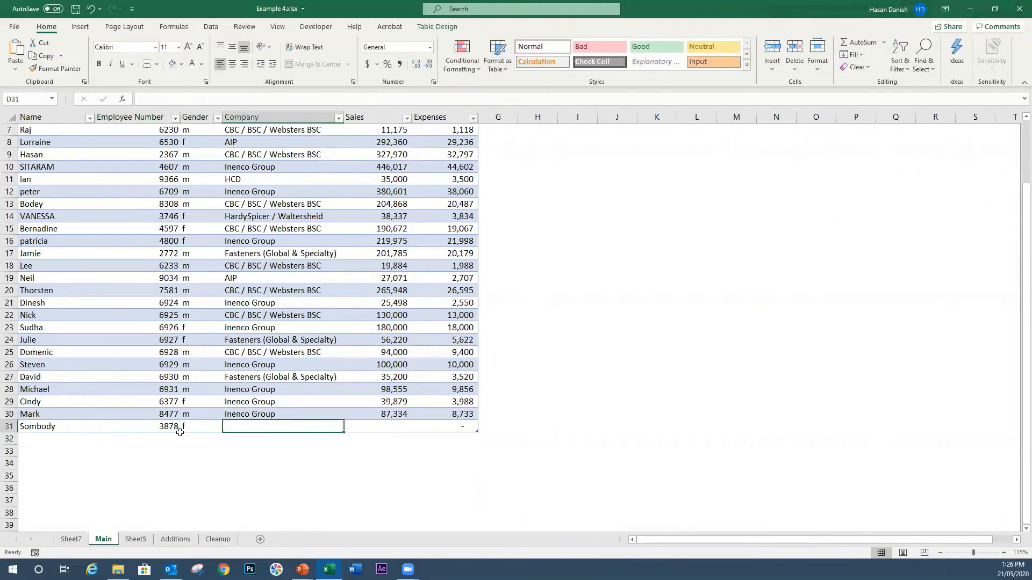
text(CBC / BSC / Websters BSC)
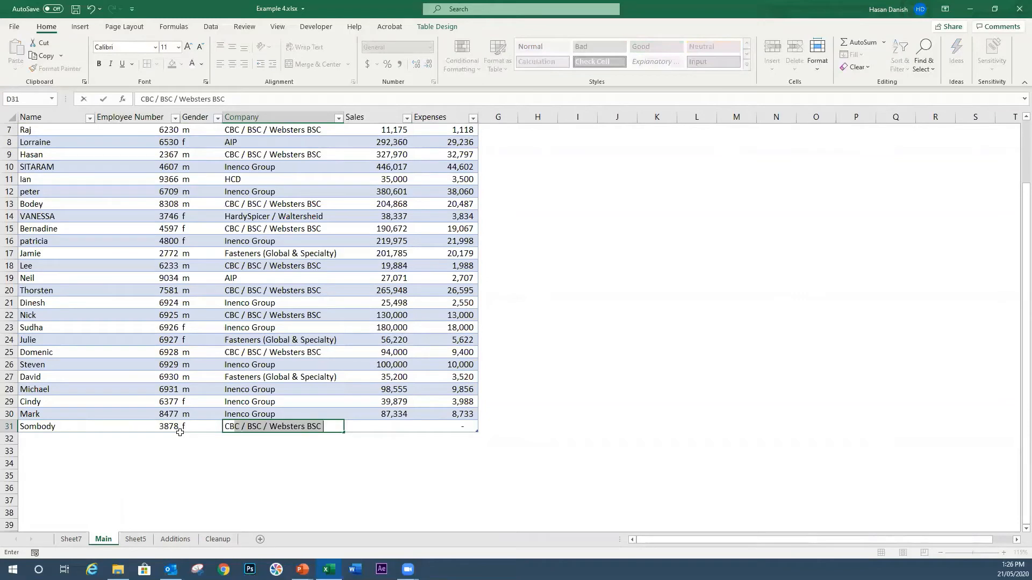
key(Tab)
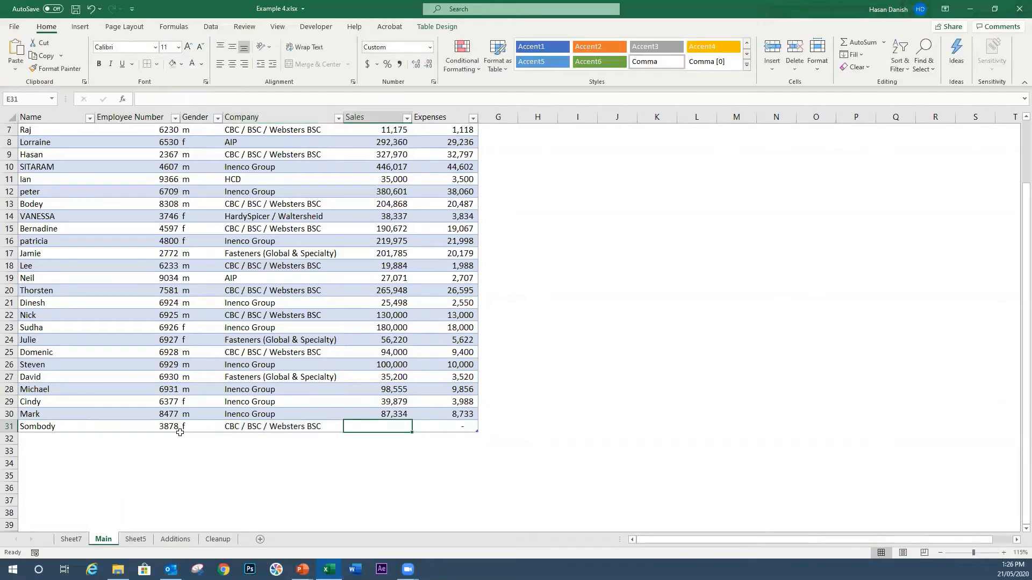
text(1000000)
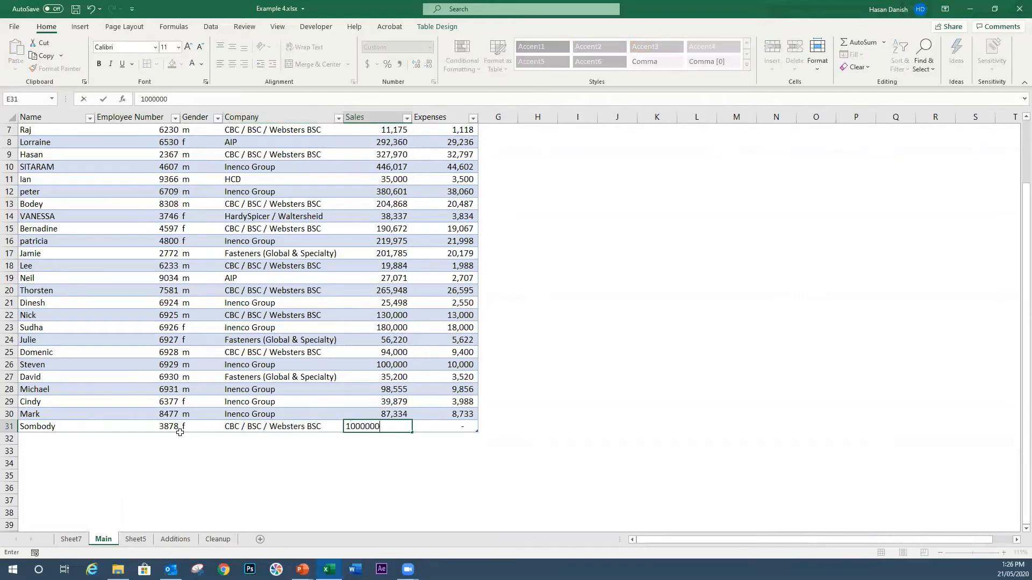
key(Tab)
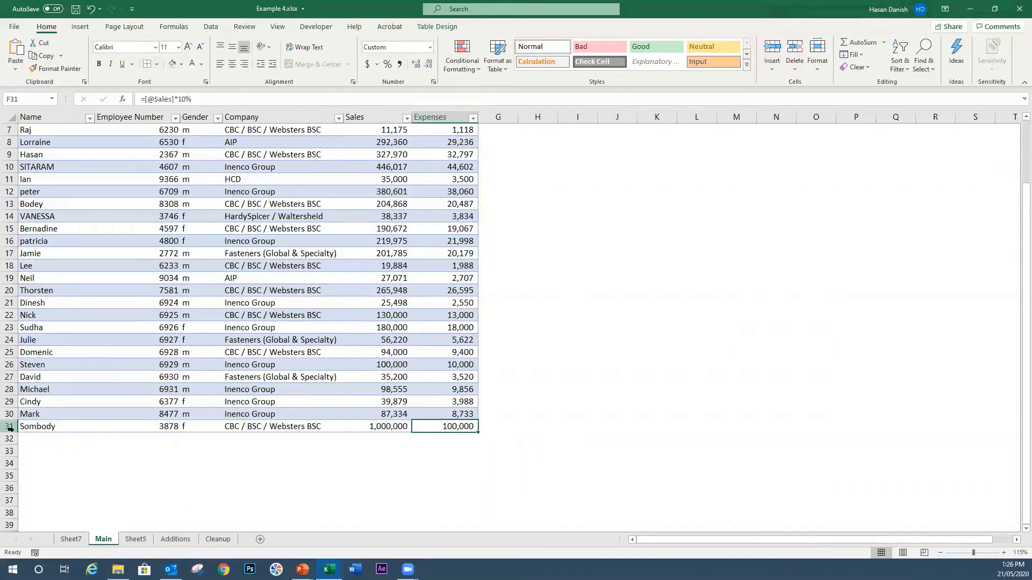
Format the PivotTable's sales grand total on Sheet7 with comma thousands separators and no decimal places
click(71, 540)
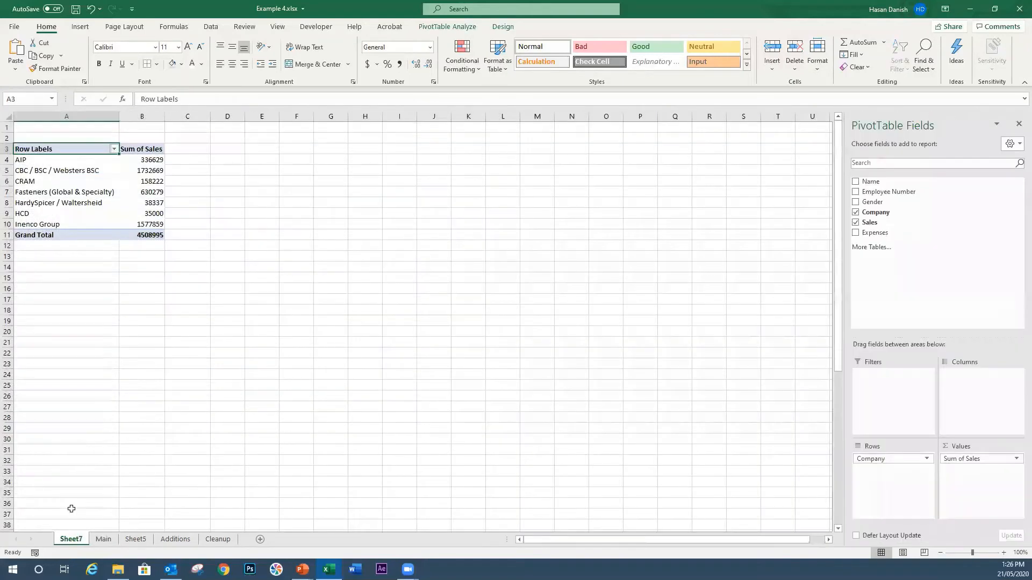
click(162, 236)
click(399, 64)
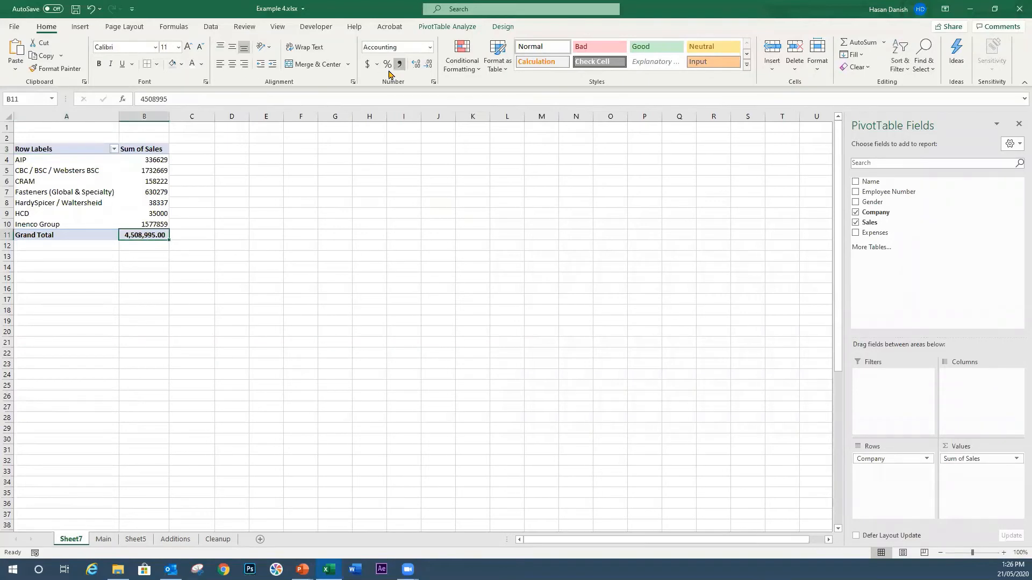
click(428, 64)
click(427, 64)
Refresh the company sales PivotTable to include the new record from the Main sheet
right_click(106, 194)
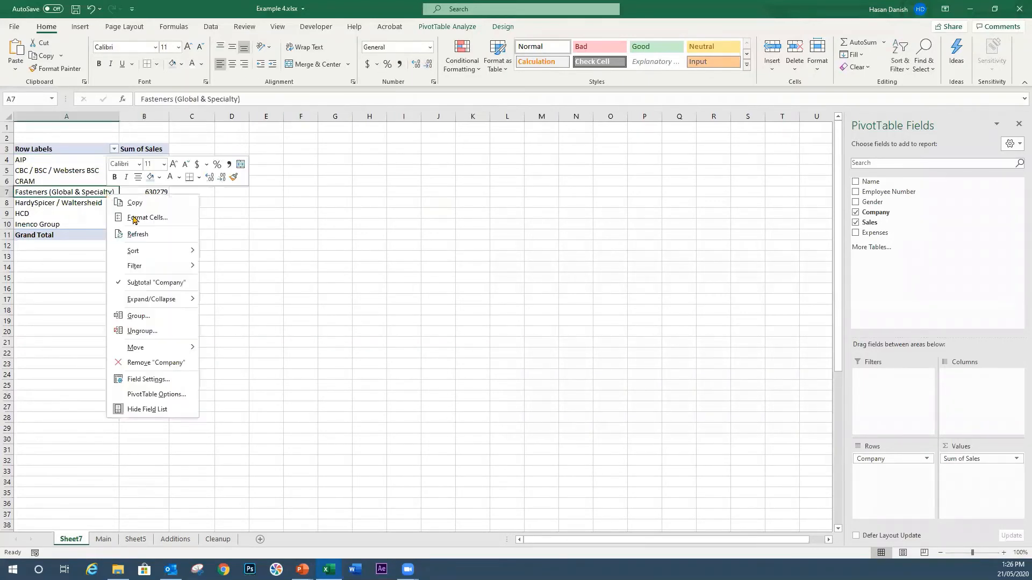
Refresh the Sheet7 pivot table so its sales sums match the current source data
click(157, 233)
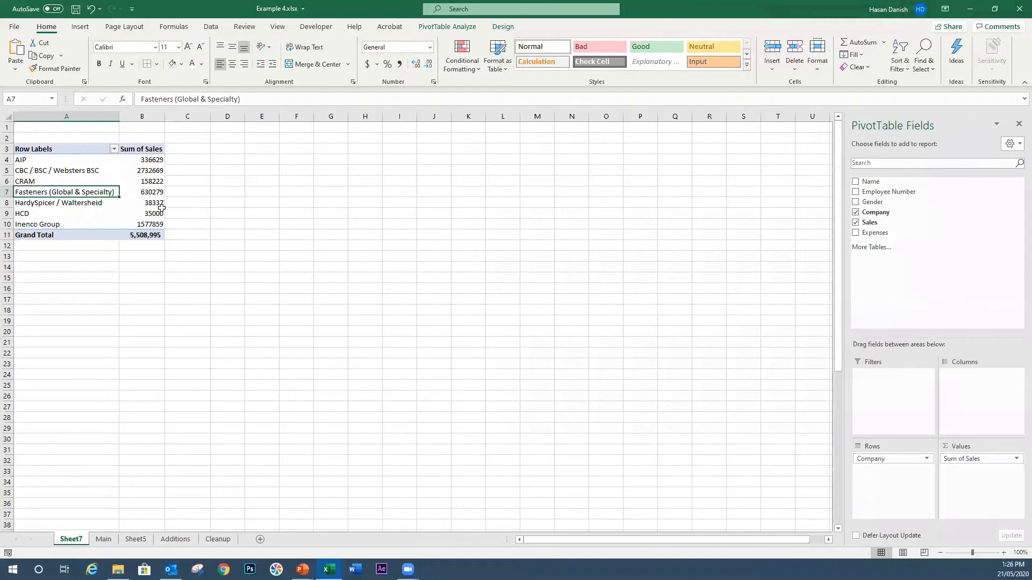
click(126, 204)
right_click(127, 204)
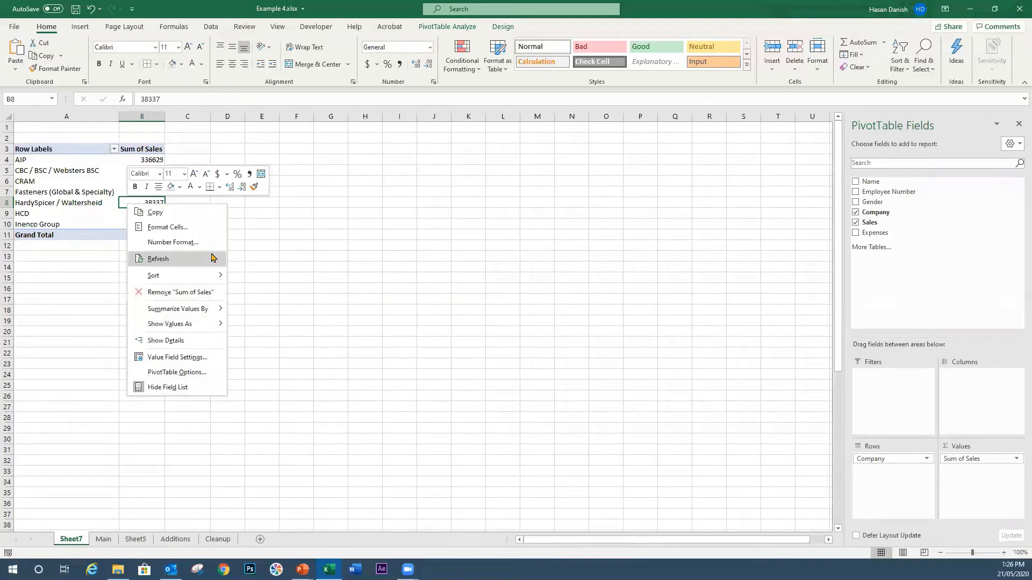
click(394, 263)
Add a State column header in G1 of the Main sheet, directly beside the Expenses column
click(103, 539)
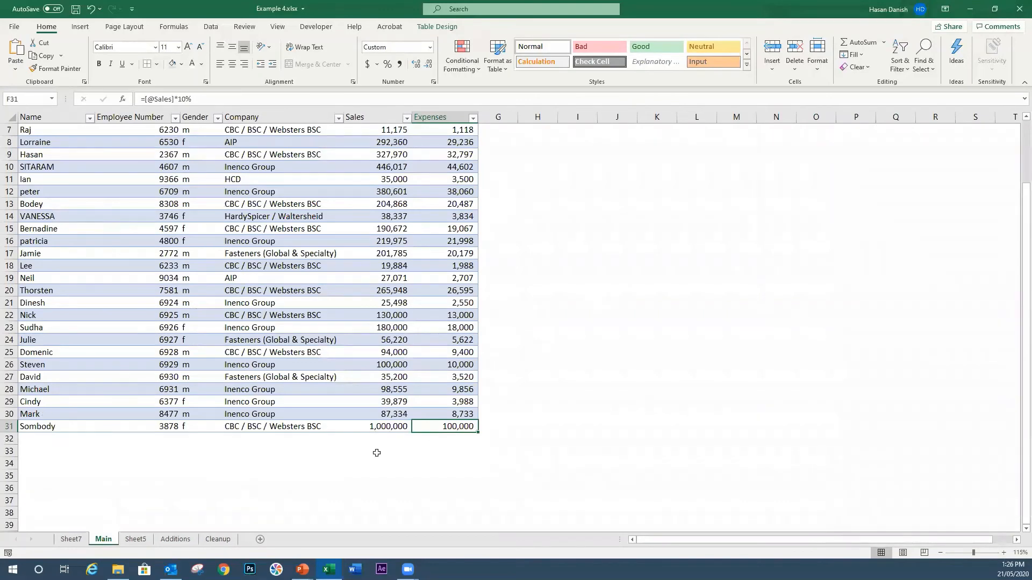
scroll(516, 164, up, 2)
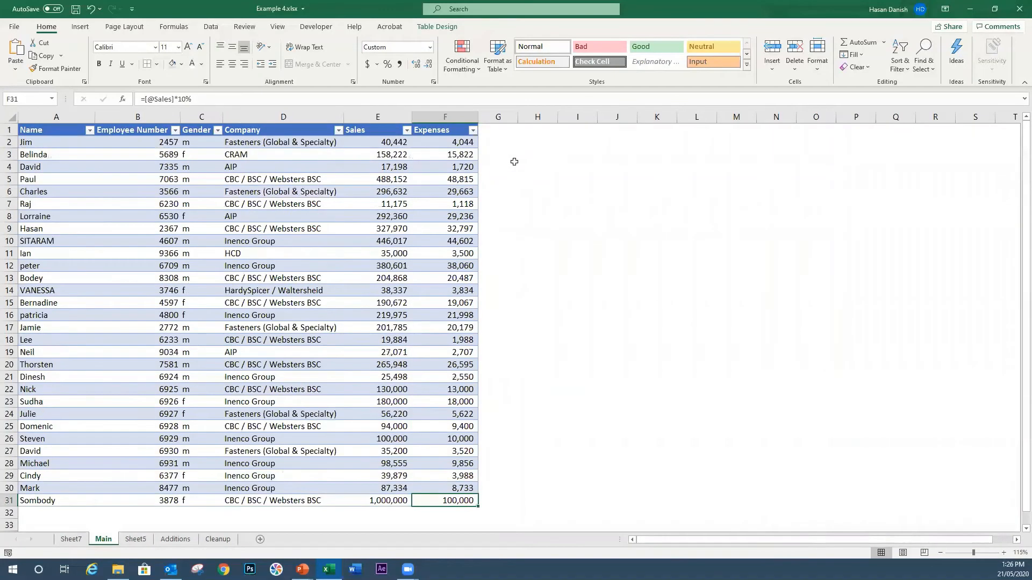
click(504, 129)
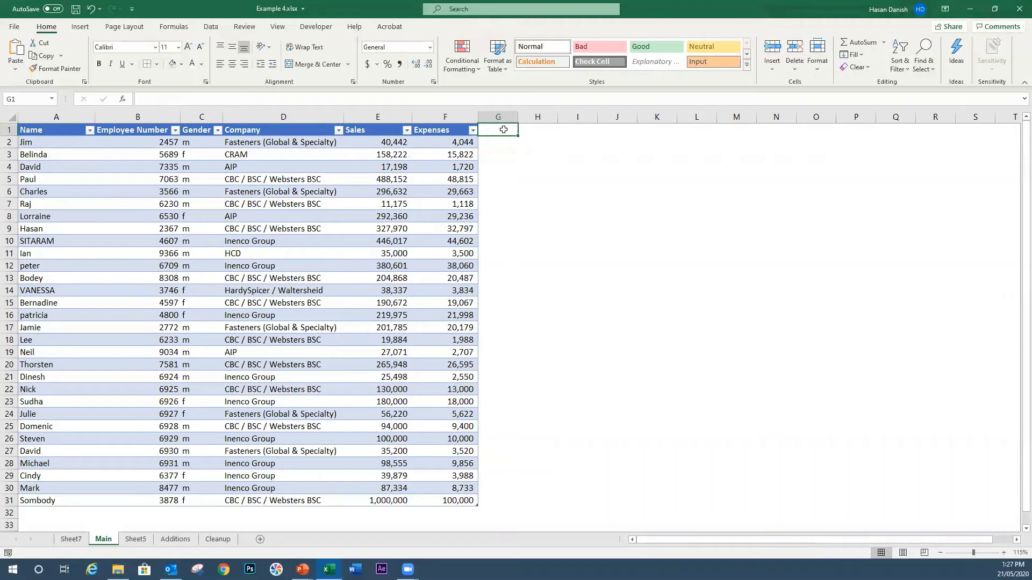
text(Stat)
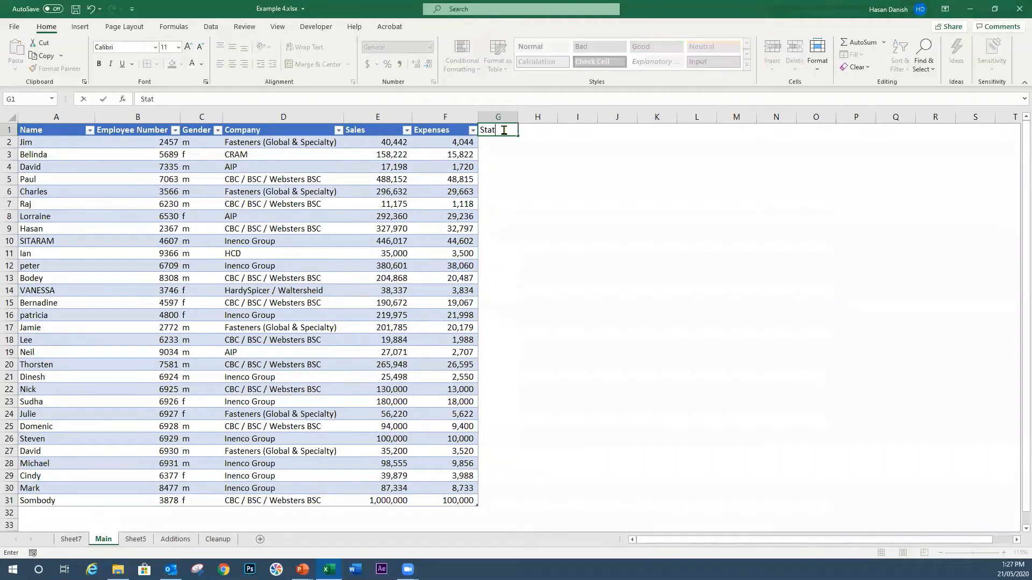
text(e)
key(Tab)
key(Return)
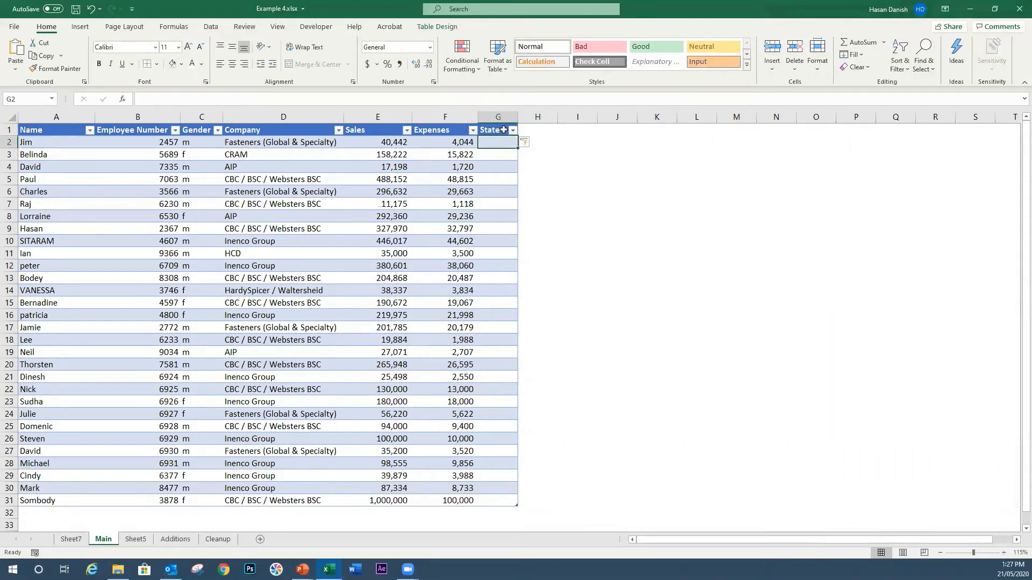
Enter VIC as the state in G2 and QLD in G3
text(VIC)
key(Return)
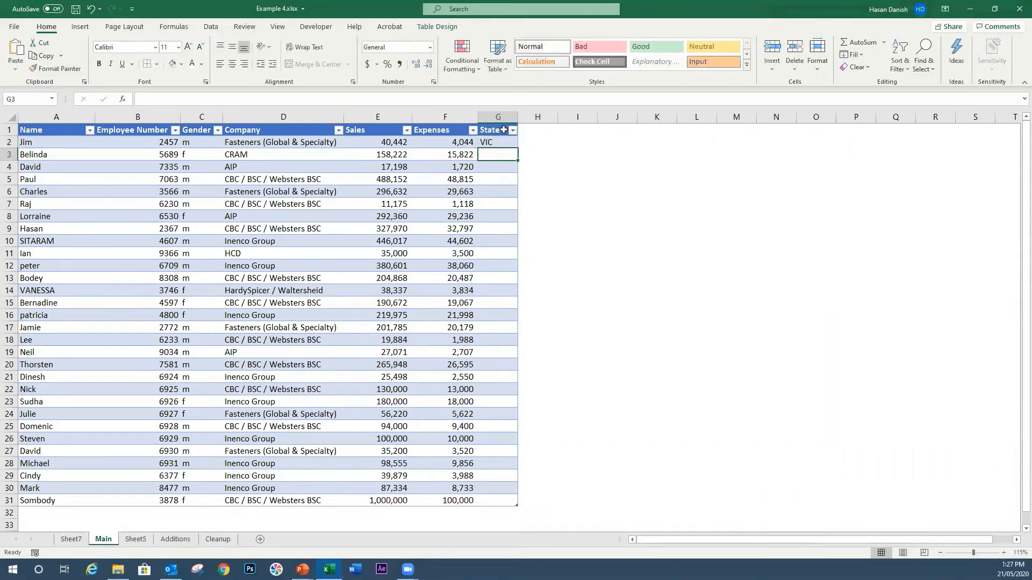
text(QLD)
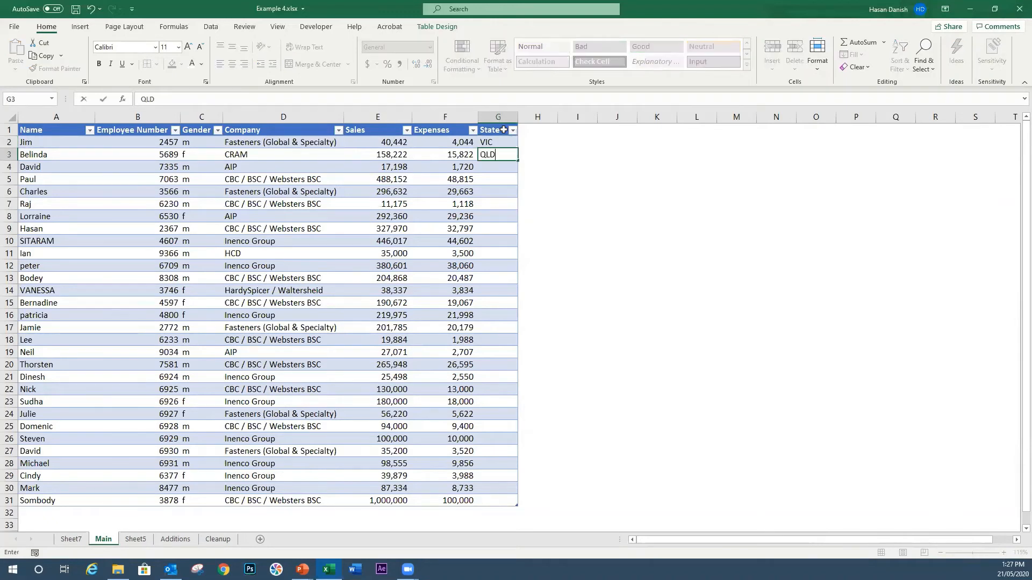
key(Return)
Fill QLD from G3 down the rest of the State column to row 31
key(Up)
key(shift+Up)
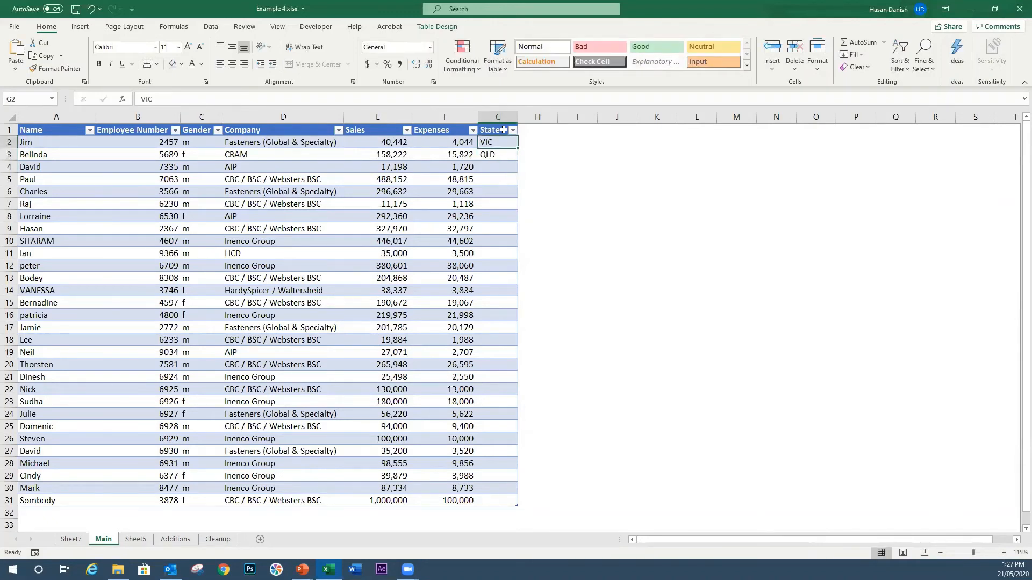
key(ctrl+c)
key(shift+Down)
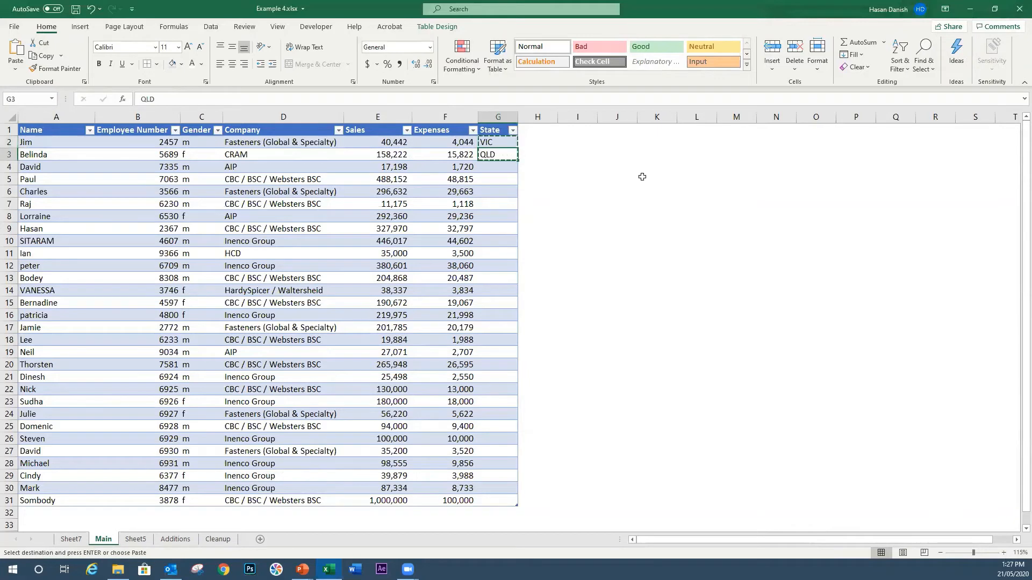
double_click(516, 160)
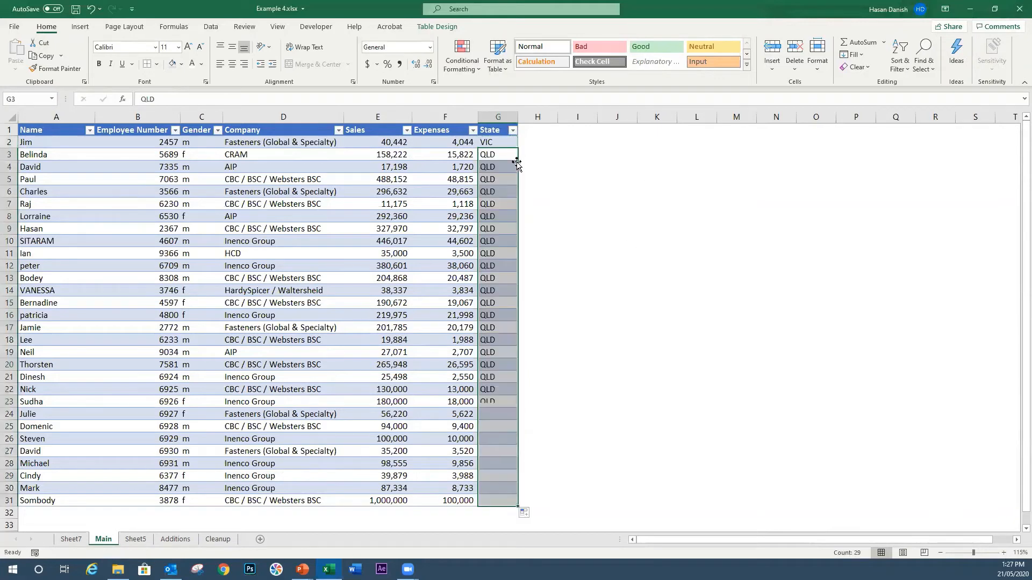
click(573, 301)
Change the state in G8 to NSW and the state in G20 to VIC
click(505, 219)
text(NSW)
key(Return)
key(Down)
key(Down)
key(Down)
key(Down)
key(Down)
key(Down)
key(Down)
key(Down)
key(Down)
key(Down)
key(Down)
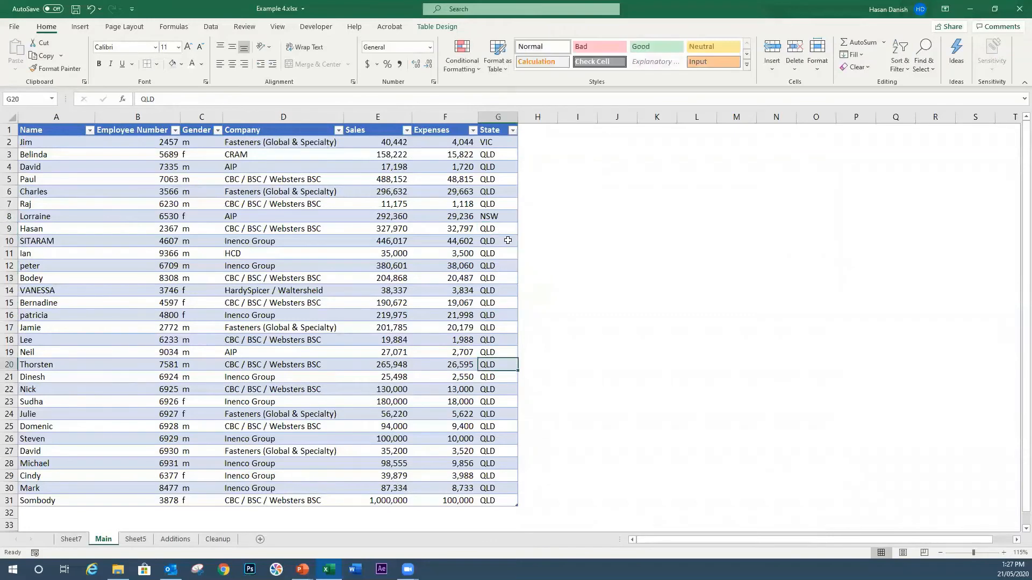
text(VIC)
key(Return)
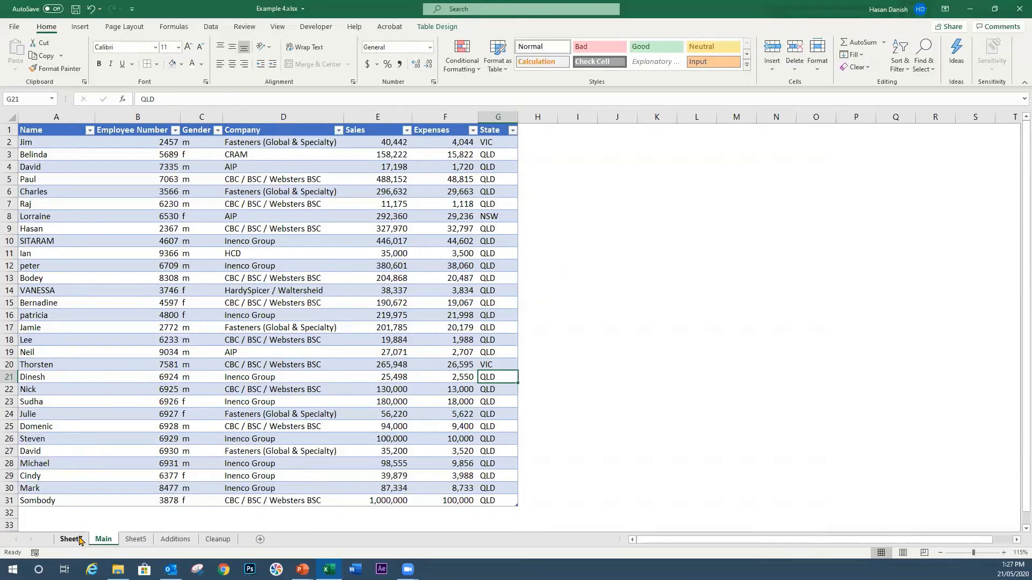
Refresh the Sheet7 pivot table to bring the new State column into its field list
click(71, 539)
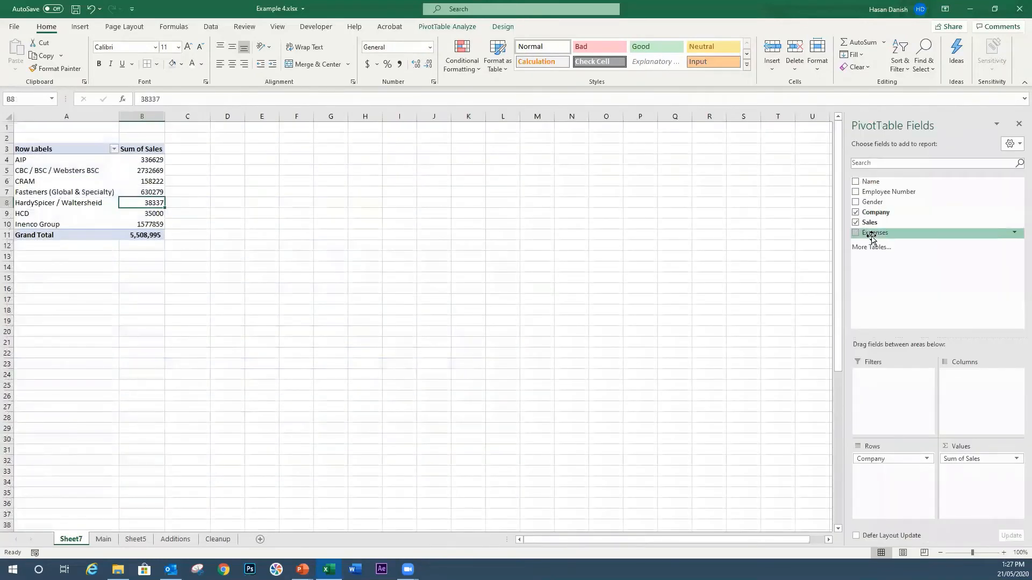
right_click(122, 192)
click(195, 250)
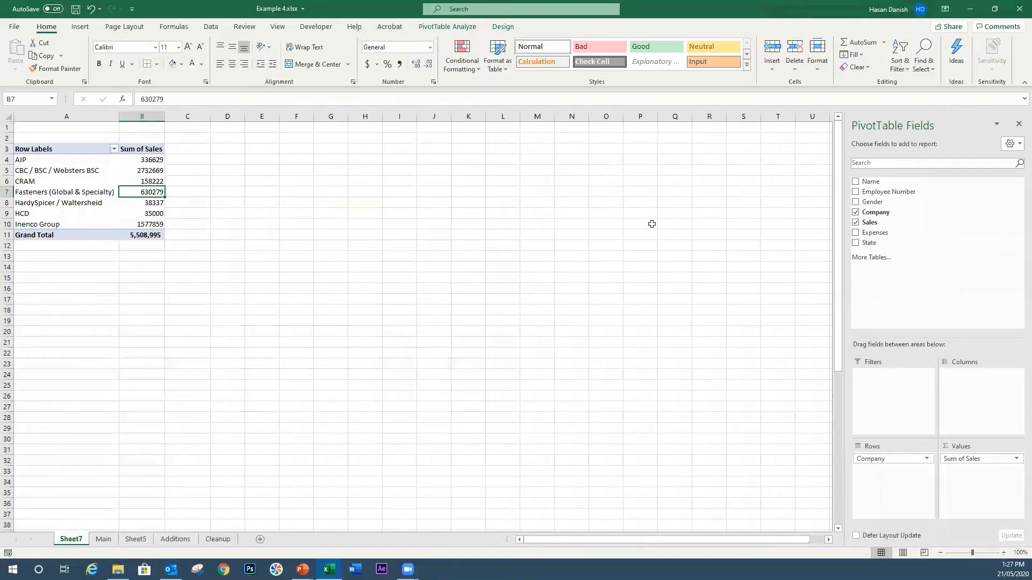
click(97, 543)
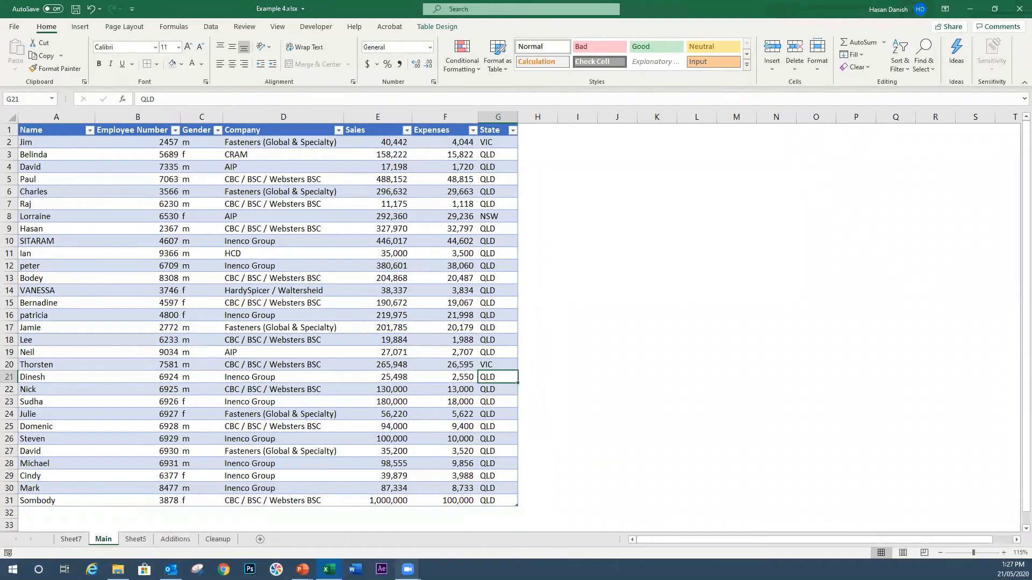
mouse_move(408, 570)
click(174, 540)
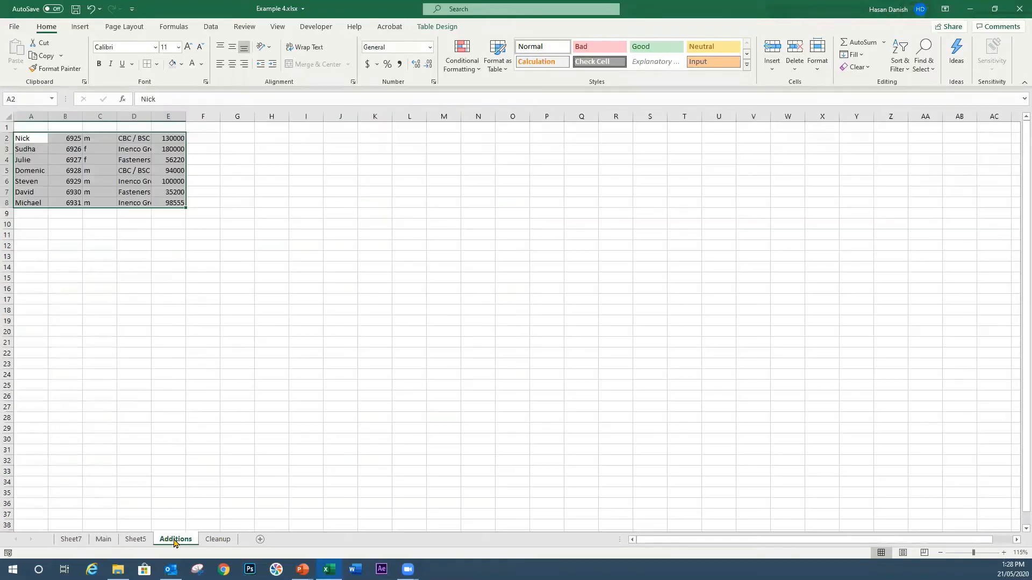
Widen columns A, B, D and E on the Cleanup sheet so their entries can be read in full
click(215, 540)
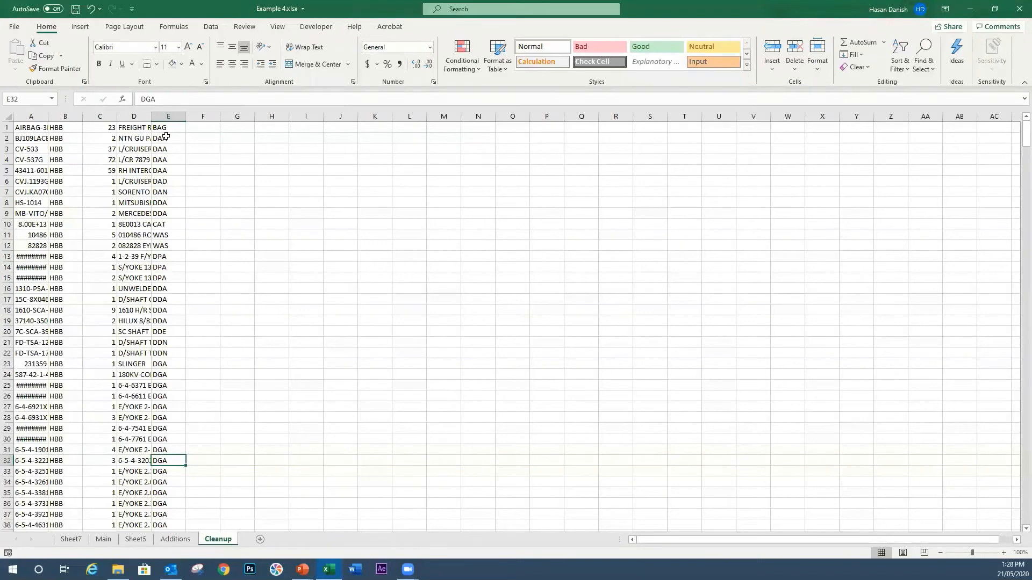
click(40, 129)
drag(48, 116, 152, 116)
drag(220, 116, 303, 116)
double_click(240, 116)
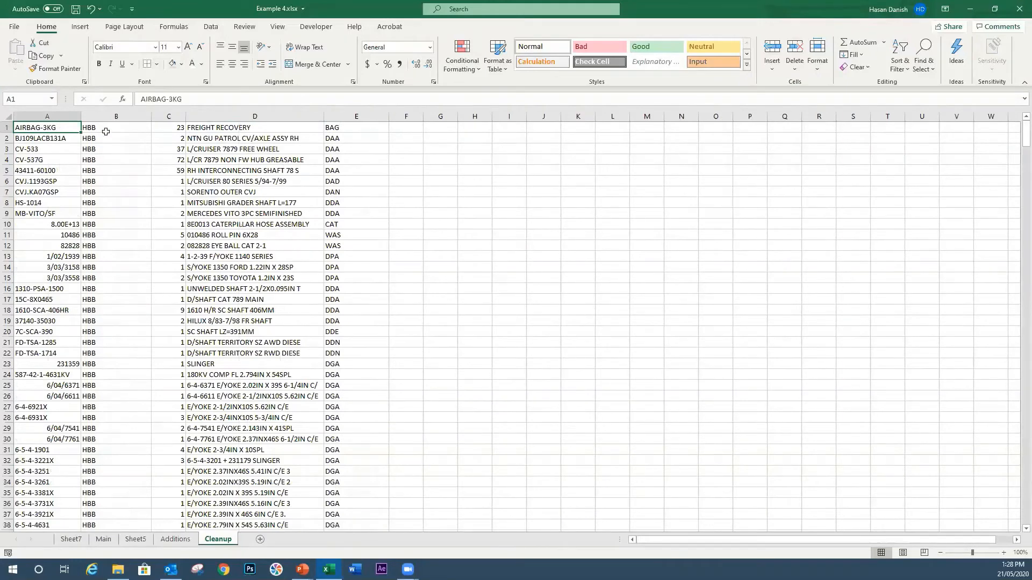
Examine what each column of the Cleanup data holds and look through the records further down
click(130, 129)
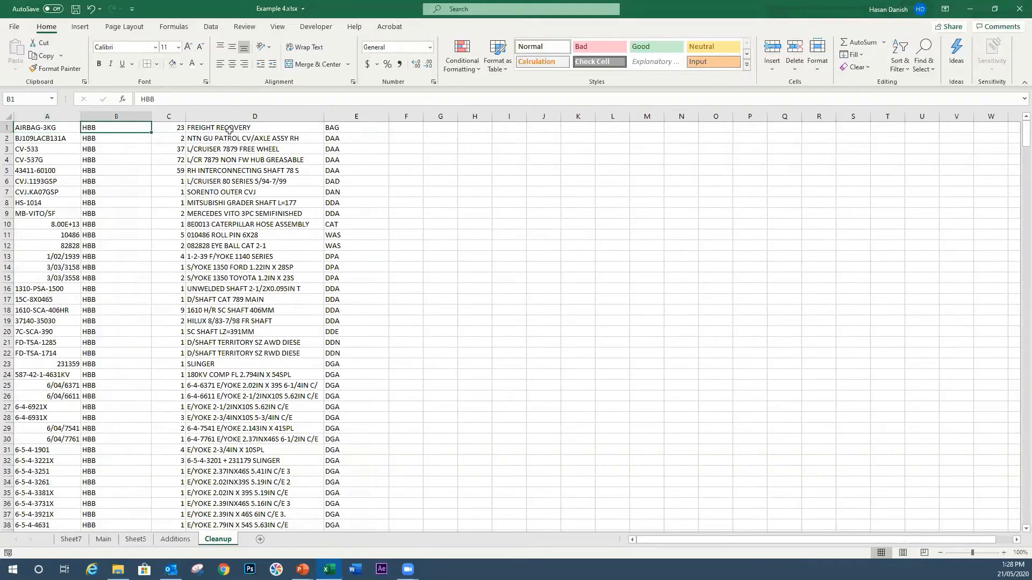
click(177, 130)
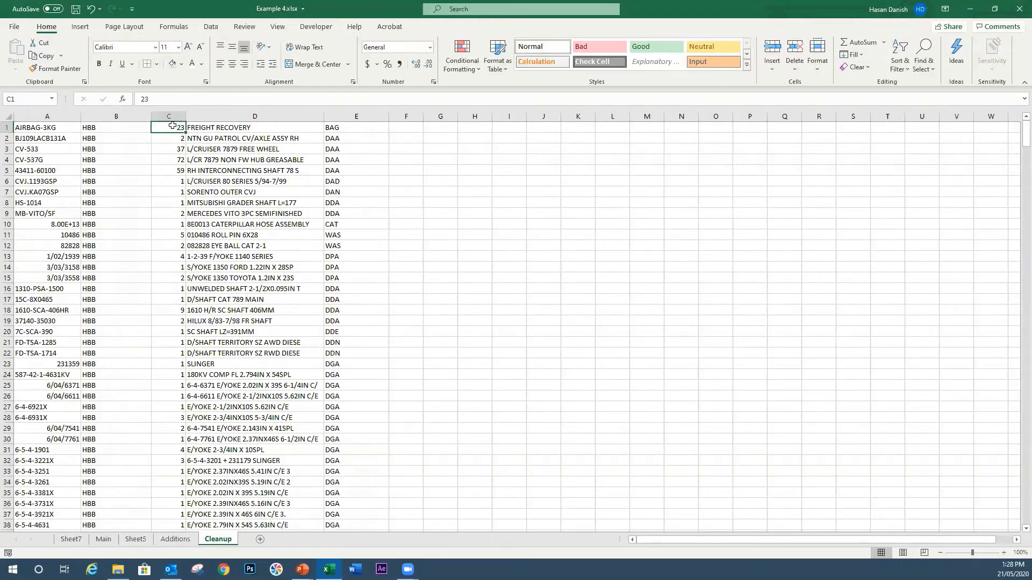
click(250, 128)
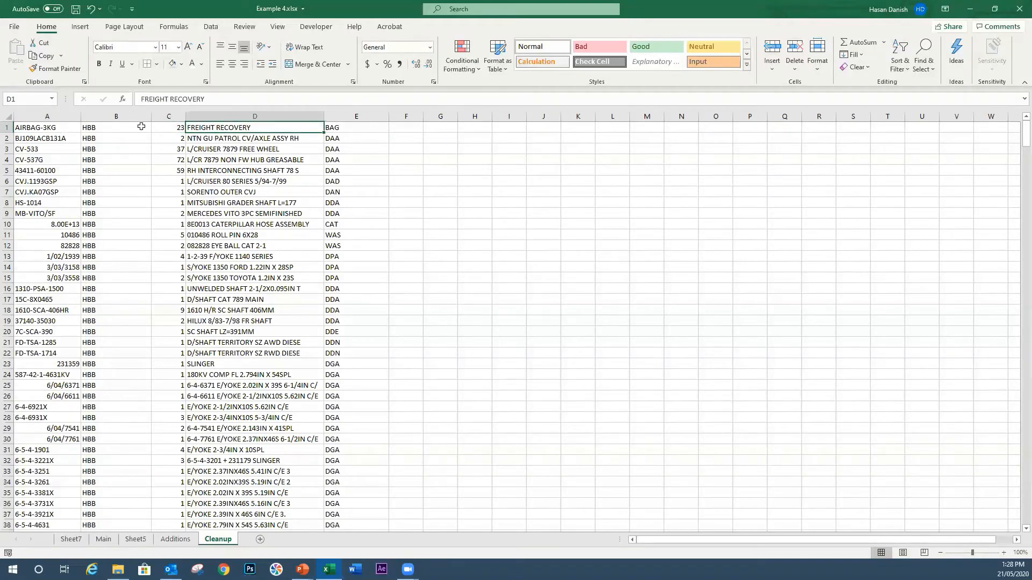
click(336, 126)
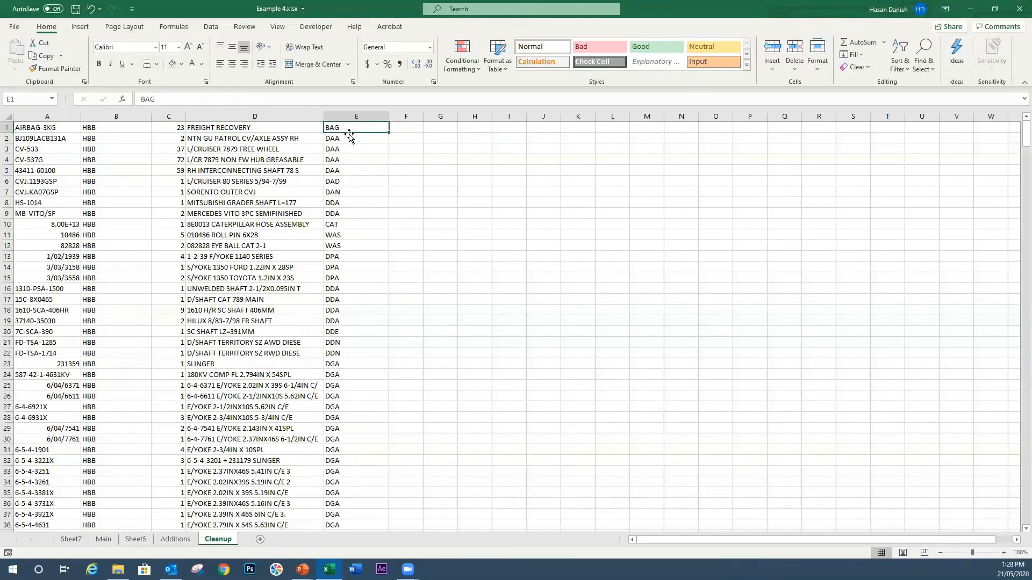
scroll(335, 183, down, 6)
scroll(336, 183, down, 20)
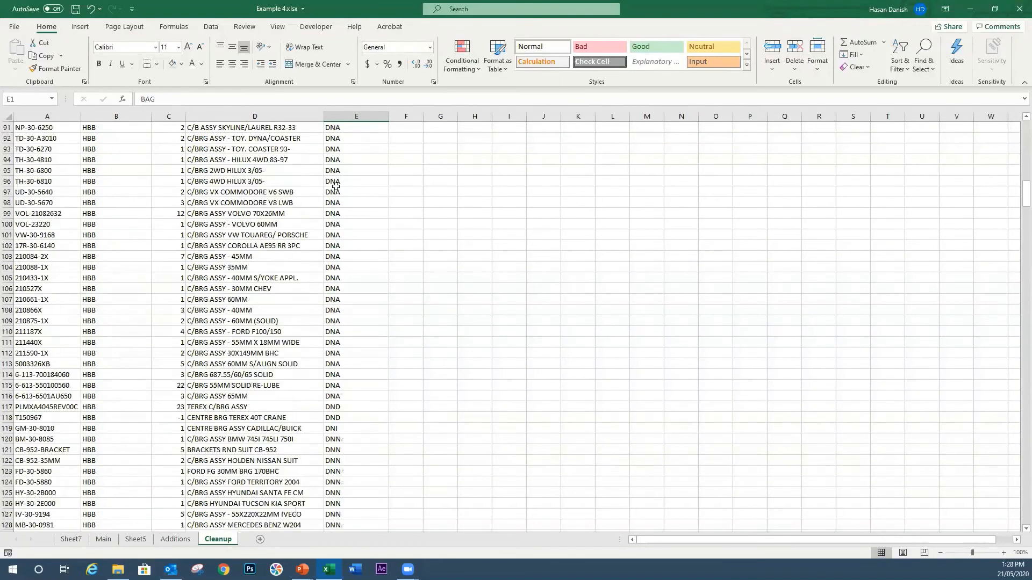
drag(1026, 224, 1016, 115)
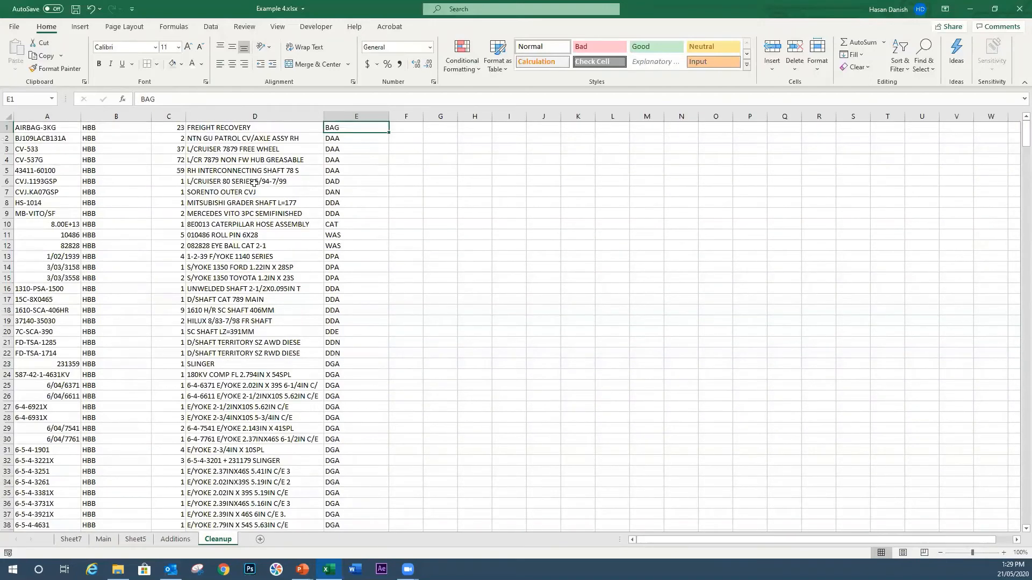
Insert a blank row above the first record on the Cleanup sheet to hold the column headers
click(13, 127)
right_click(13, 127)
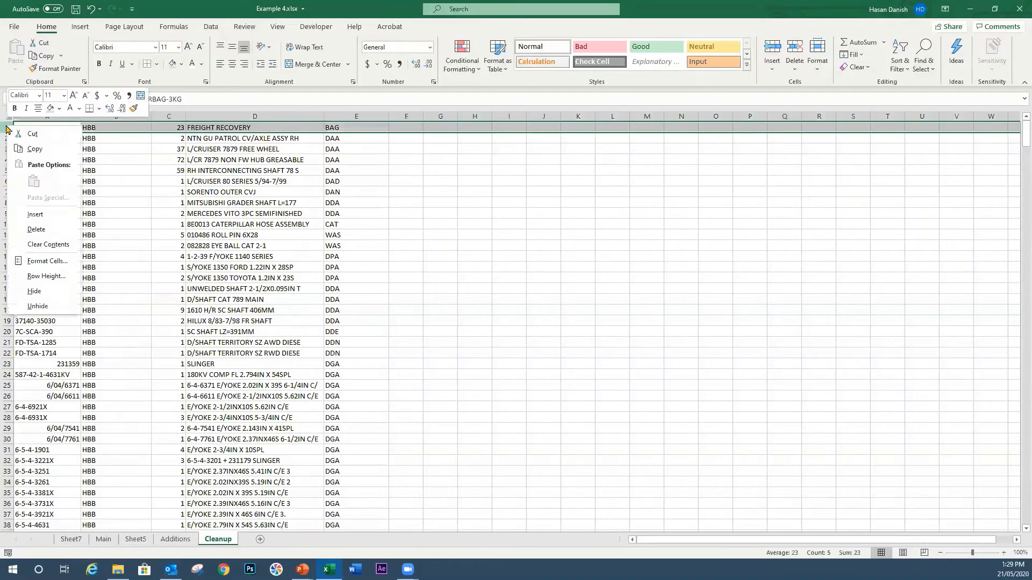
click(53, 216)
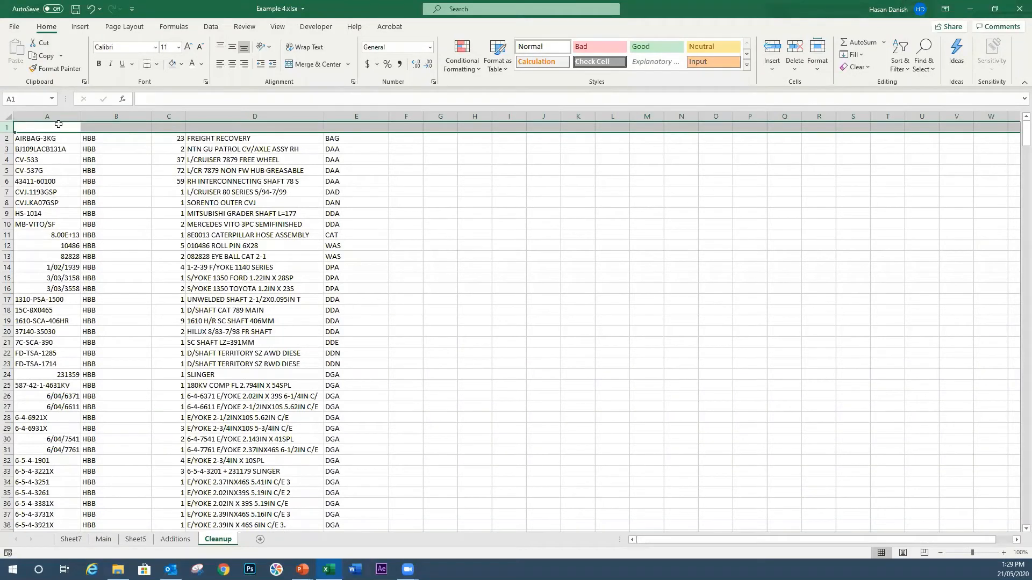
right_click(3, 128)
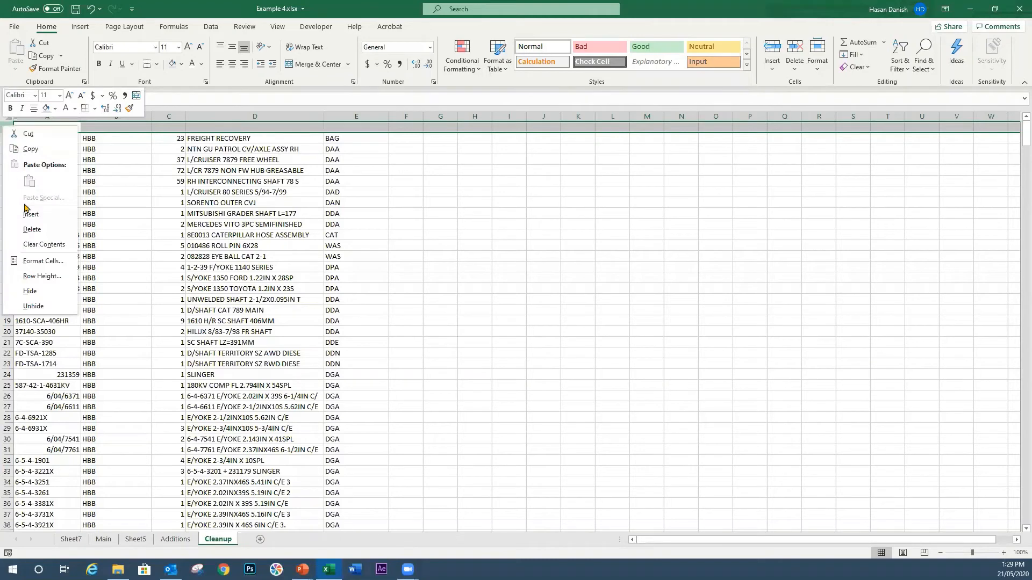
click(218, 151)
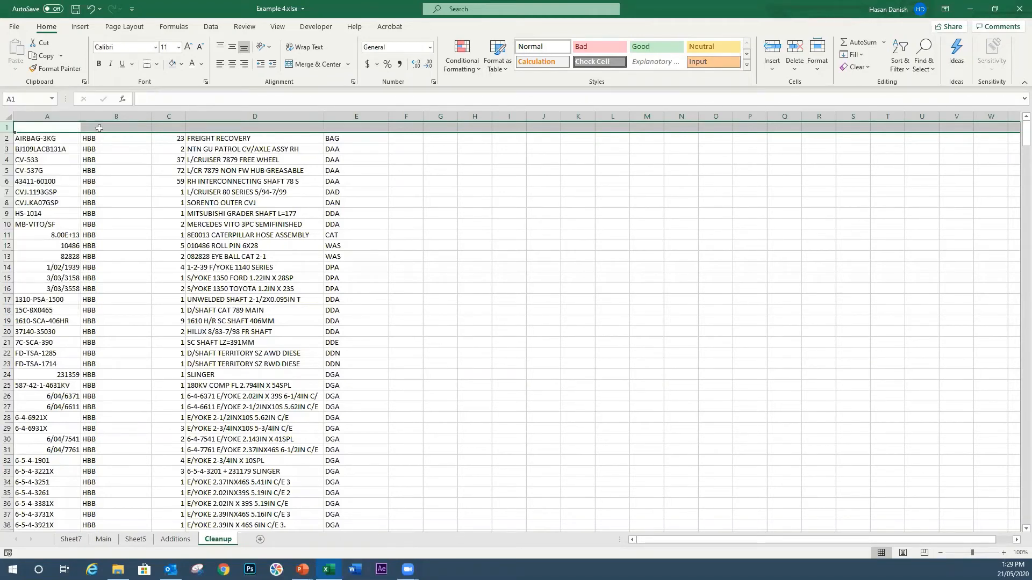
Enter the headers Product, Category and Quantity in cells A1 to C1 of the Cleanup sheet
click(63, 126)
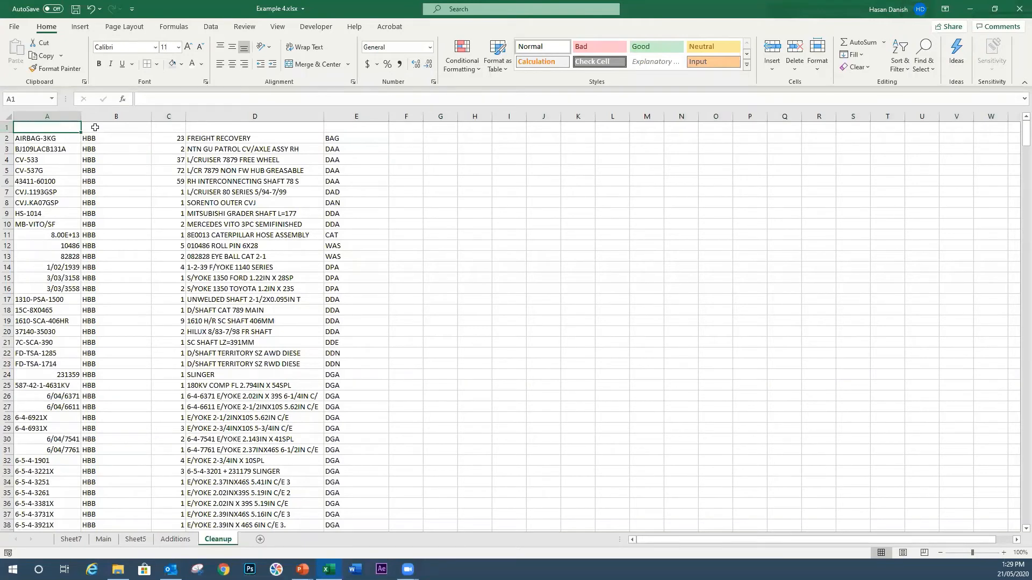
text(Product)
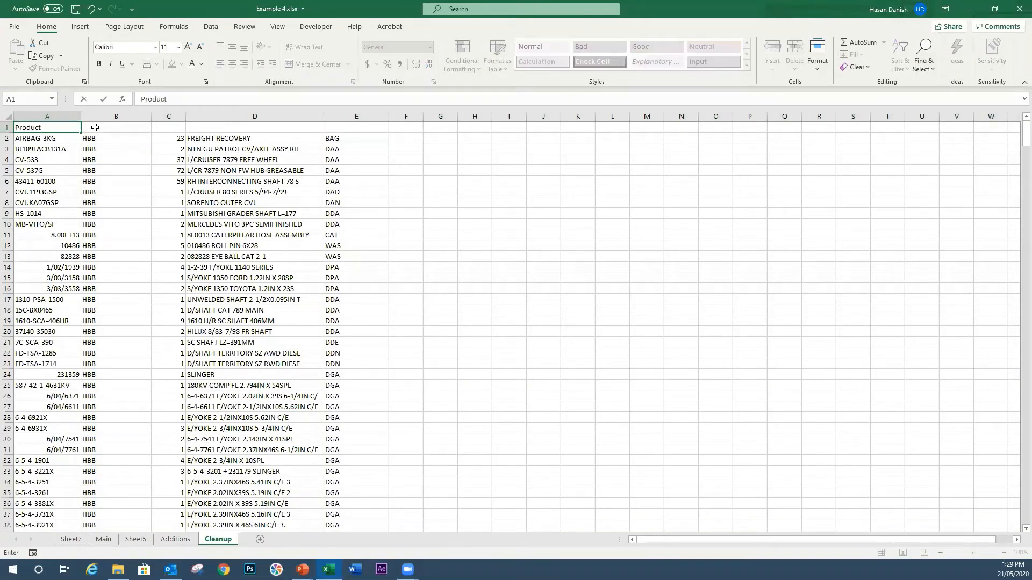
click(94, 126)
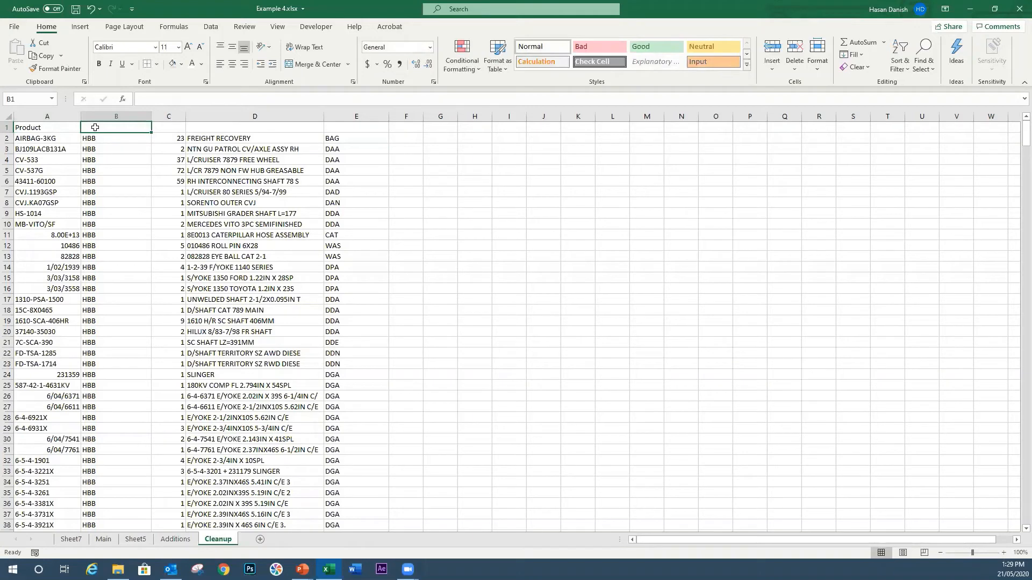
text(Category)
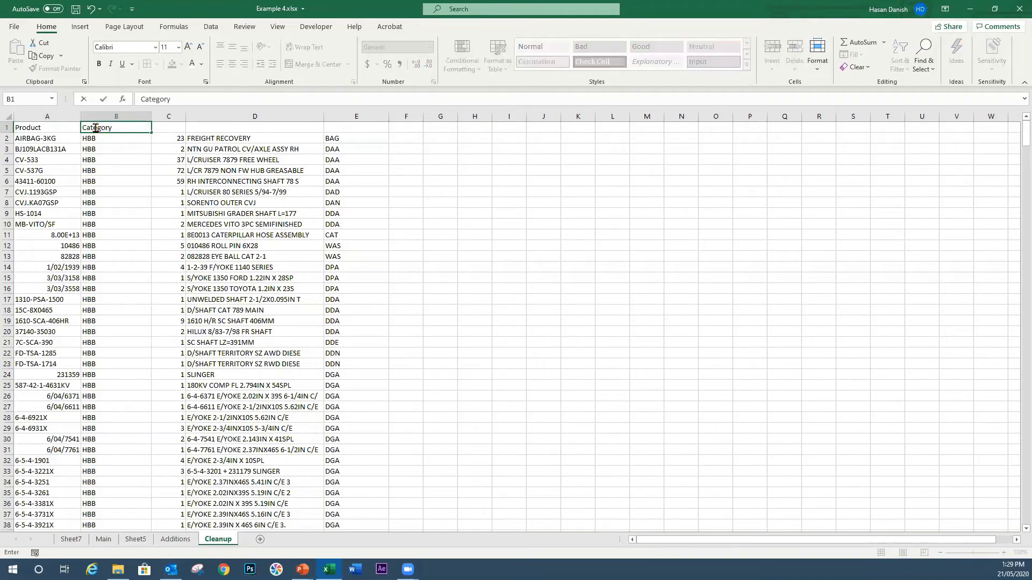
key(Tab)
text(Qua)
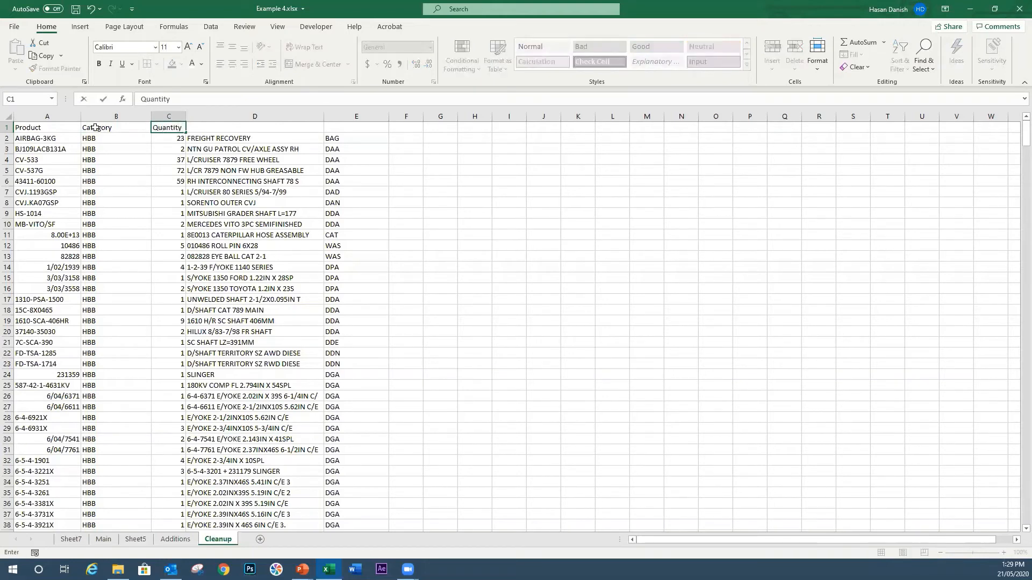
text(ntity)
key(Tab)
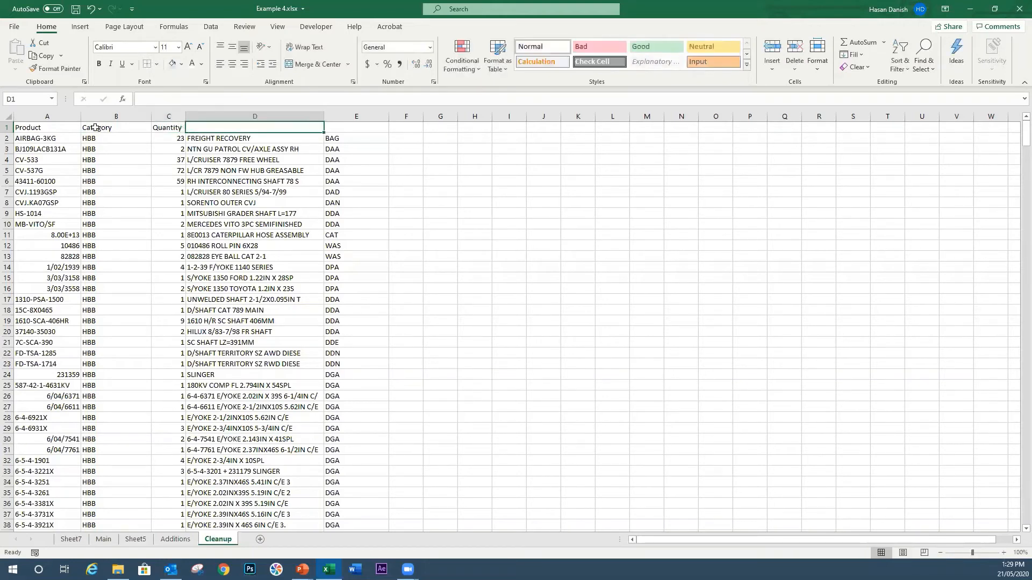
Rename the first two column headers to Part in A1 and Branch in B1
key(Left)
key(Left)
key(Left)
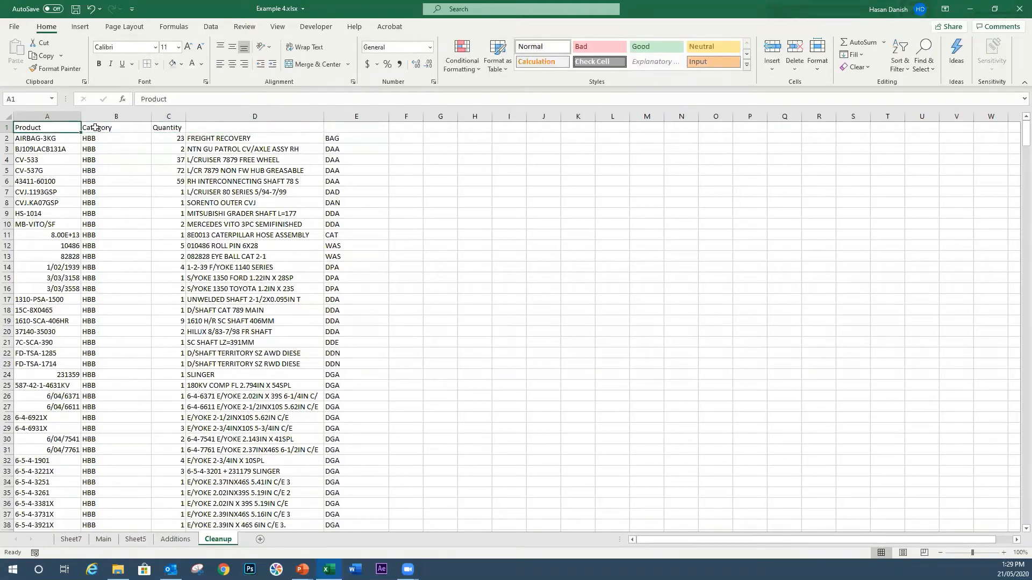
text(Part)
key(Tab)
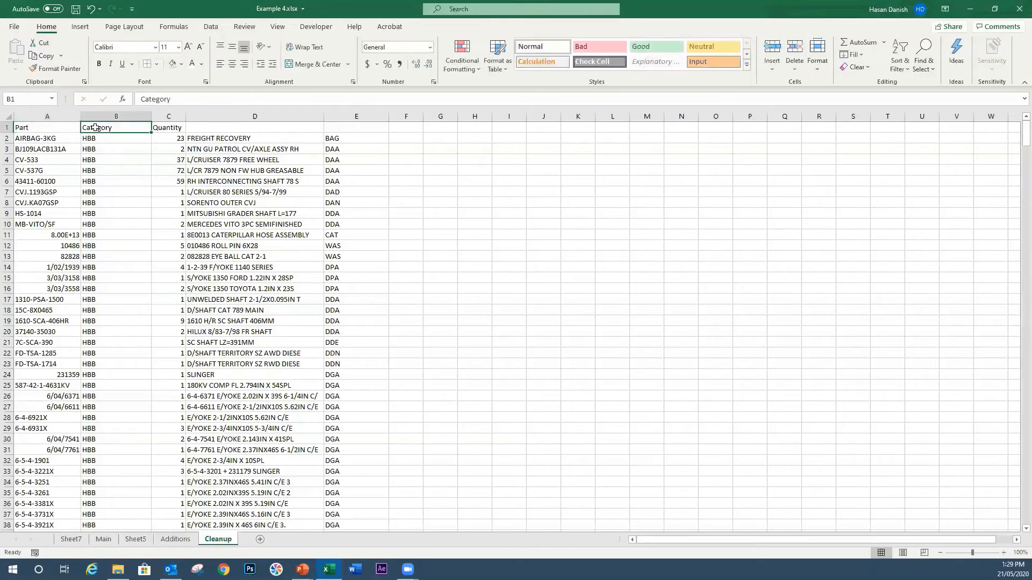
text(Branch)
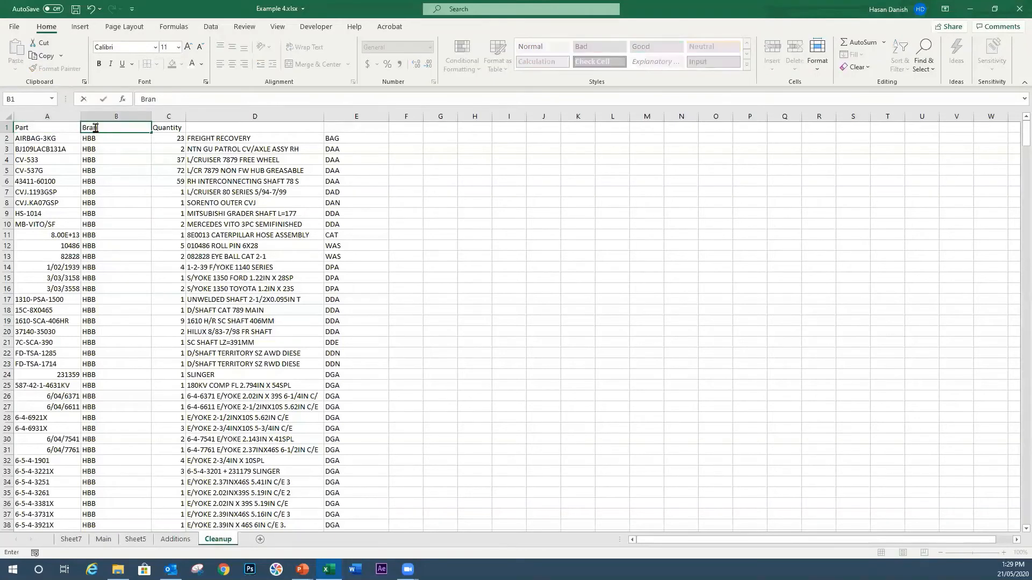
key(Tab)
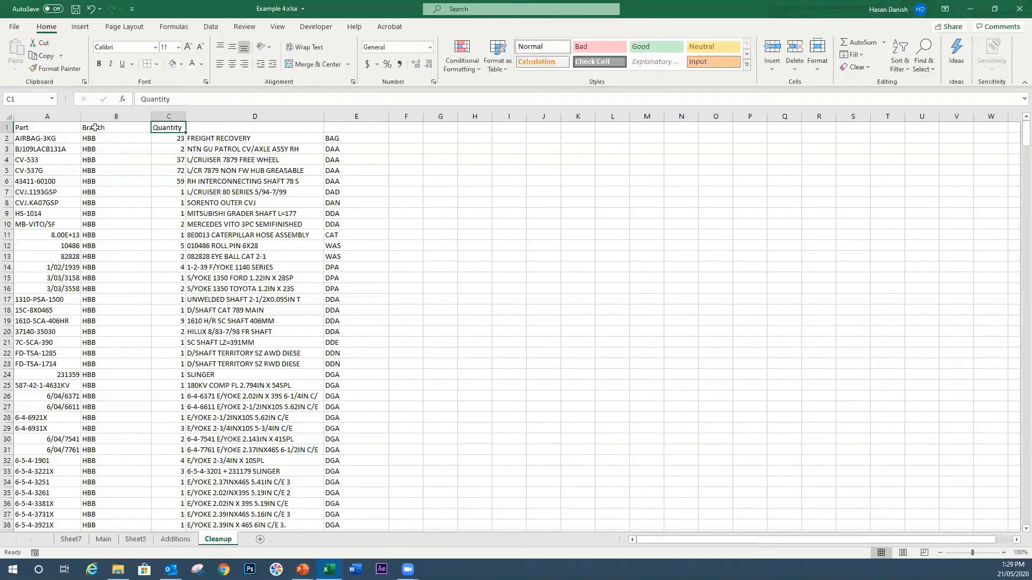
Enter the headers Description in D1 and Item Class in E1
key(Tab)
text(Descrip)
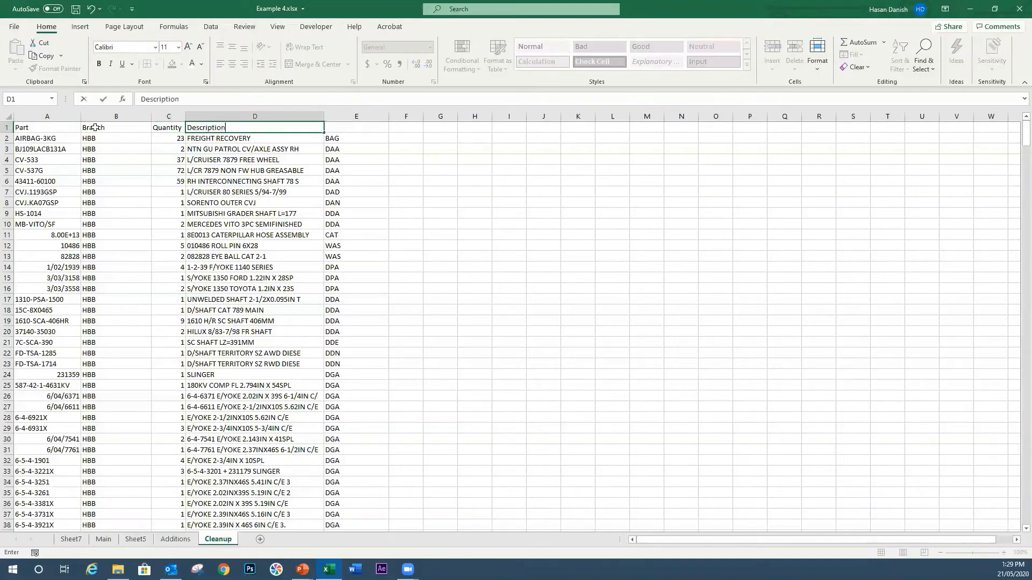
key(Tab)
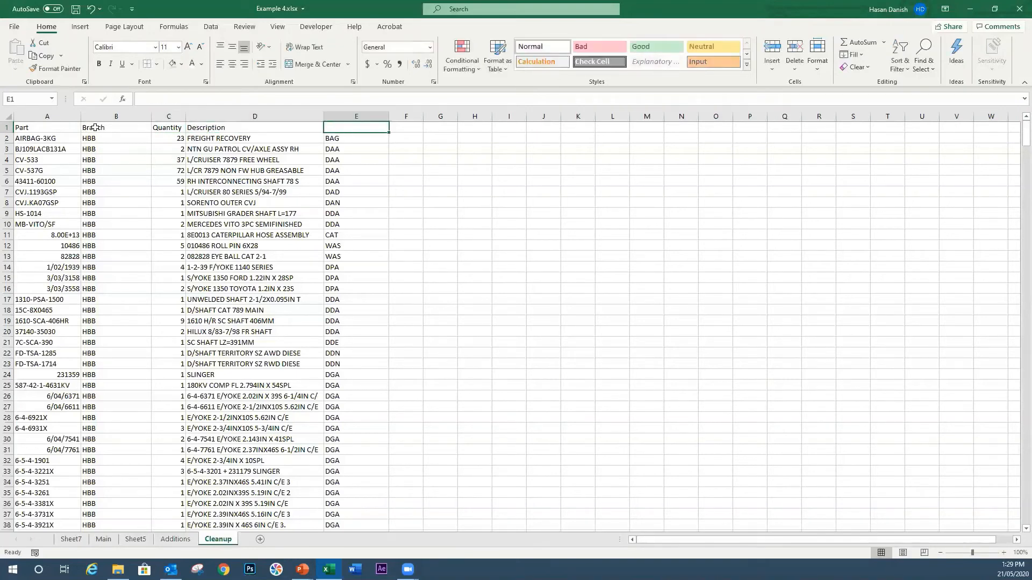
text(Item)
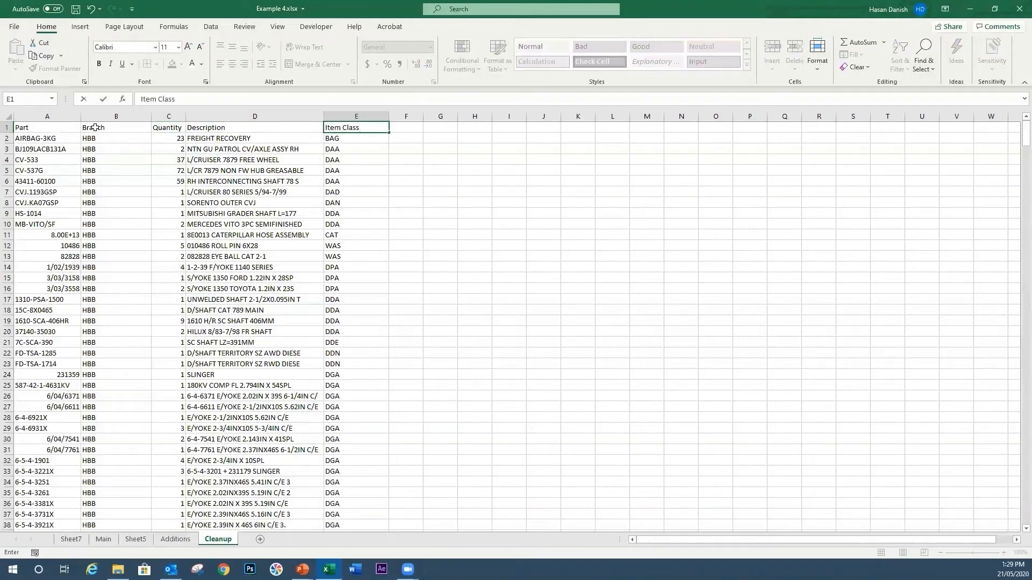
text( Class)
key(Return)
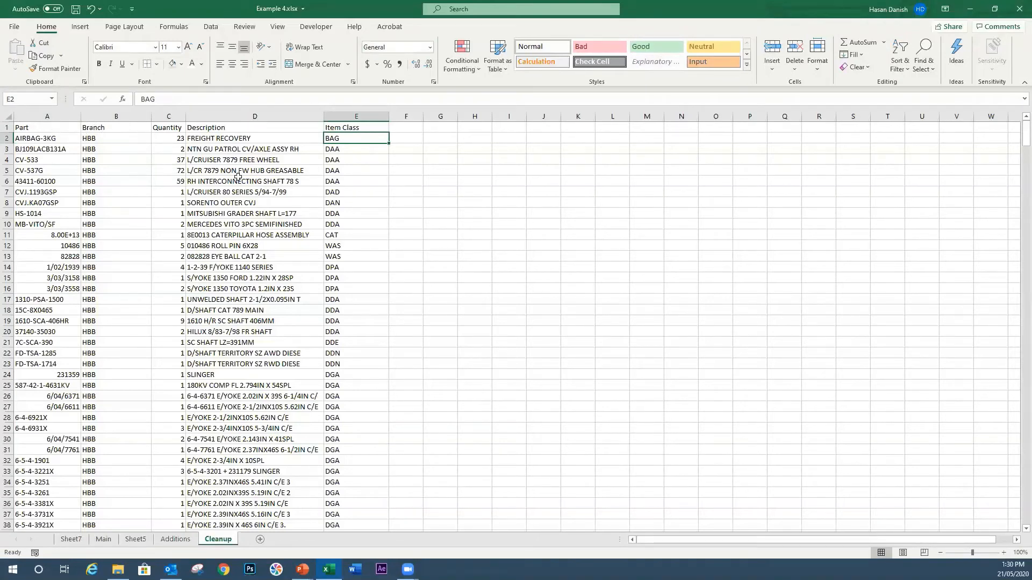
Format the Cleanup data A1:E584 as a table with headers in a blue Medium style, checking that the range reaches the last record
click(214, 169)
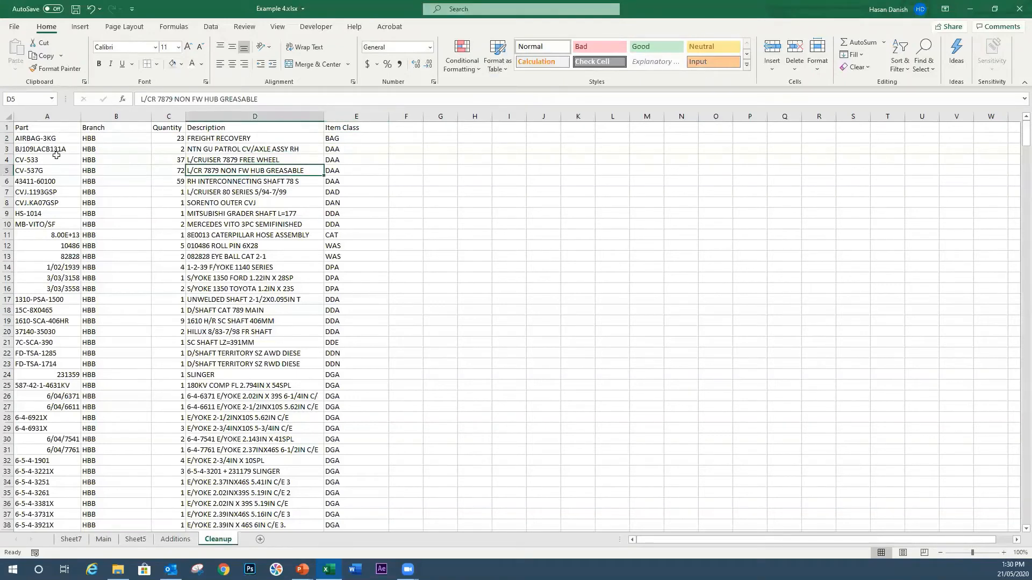
click(56, 155)
click(497, 54)
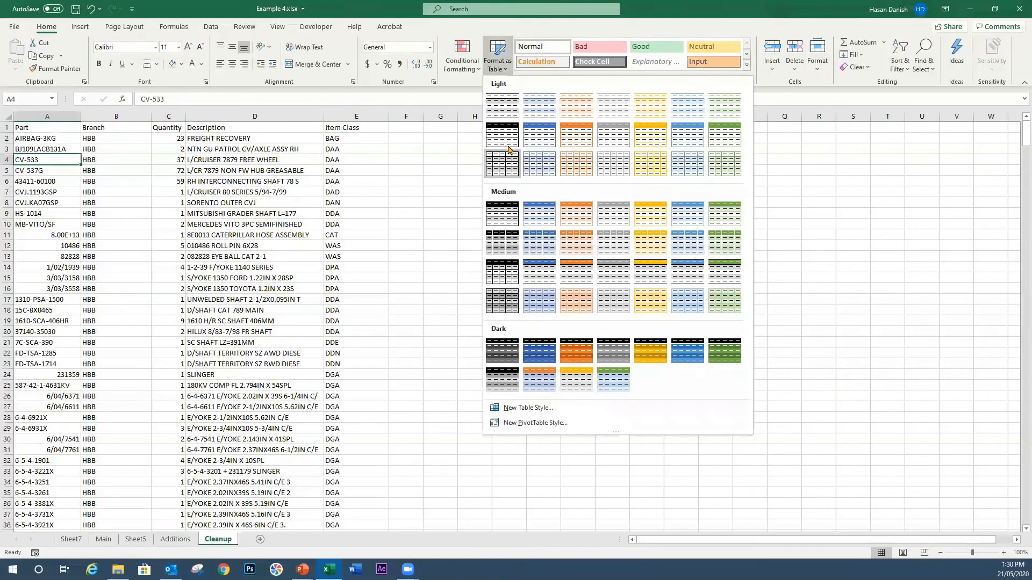
click(551, 226)
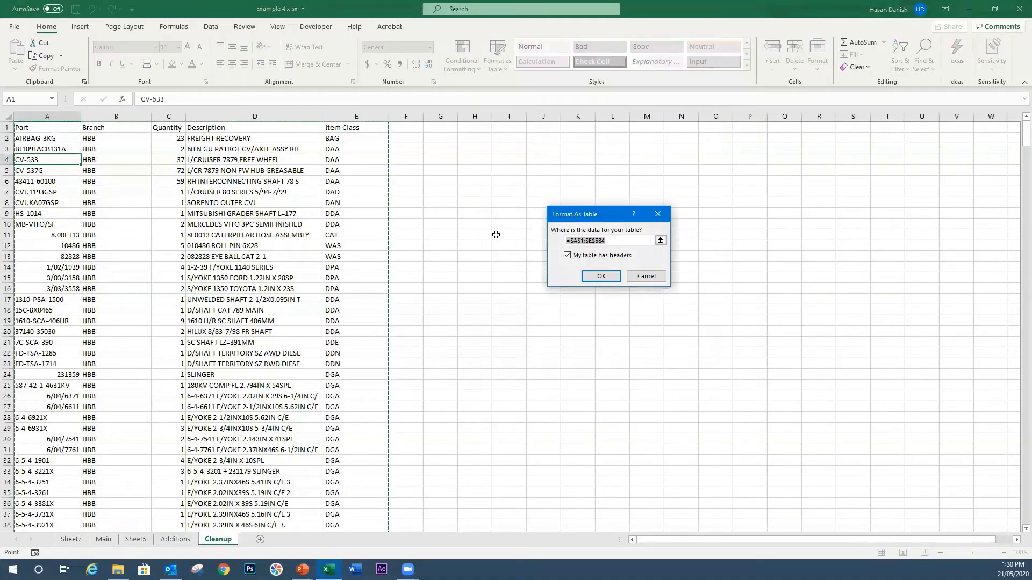
scroll(398, 283, down, 7)
scroll(442, 318, down, 20)
drag(1016, 211, 1017, 531)
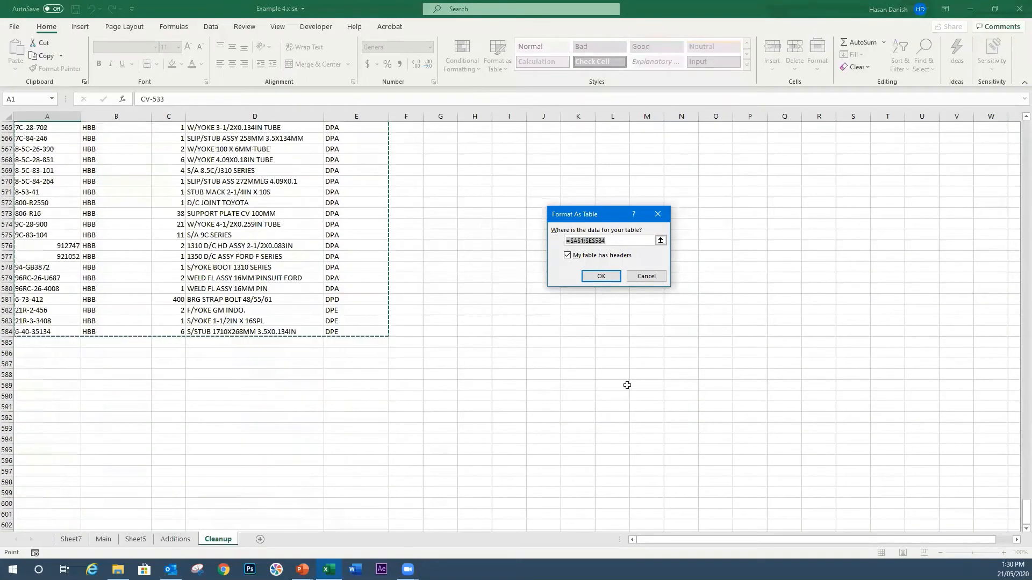
click(601, 276)
drag(1018, 495, 1016, 116)
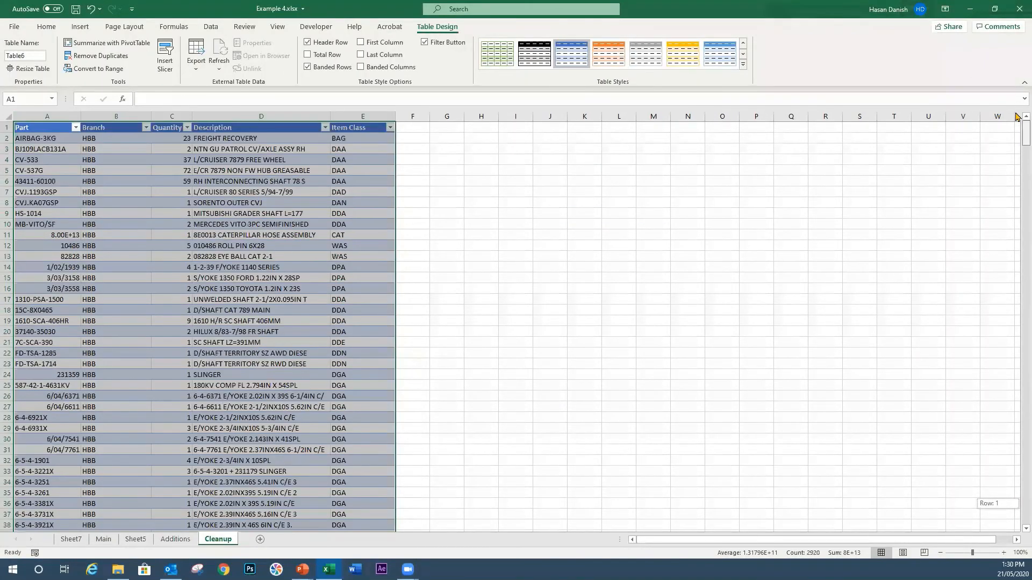
Check the filter options of the Part, Branch and Quantity columns in the new table
click(76, 128)
click(77, 128)
click(145, 127)
click(146, 129)
click(187, 132)
click(187, 128)
click(279, 159)
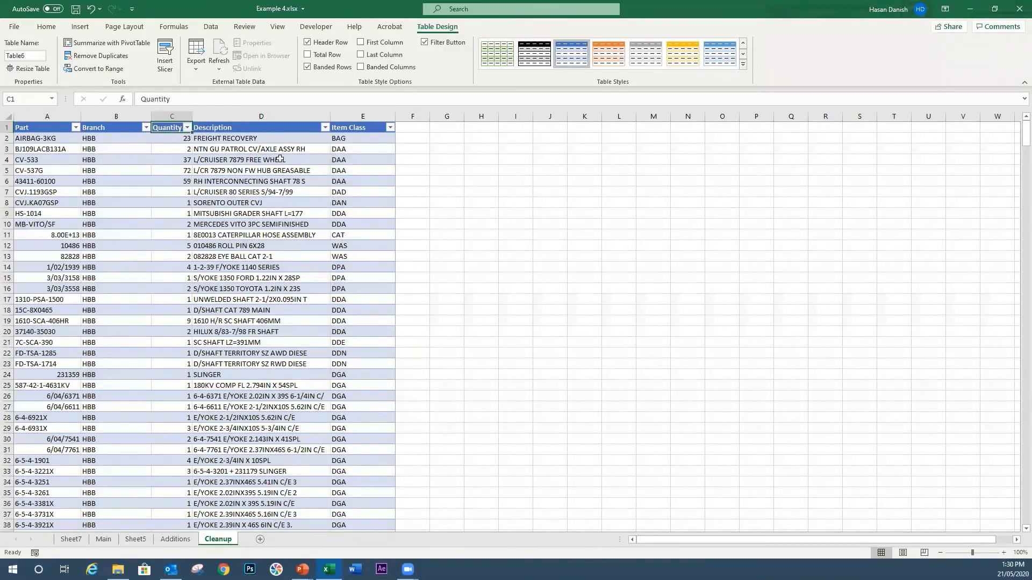
Centre the contents of the Quantity, Branch and Item Class columns
click(169, 128)
click(46, 26)
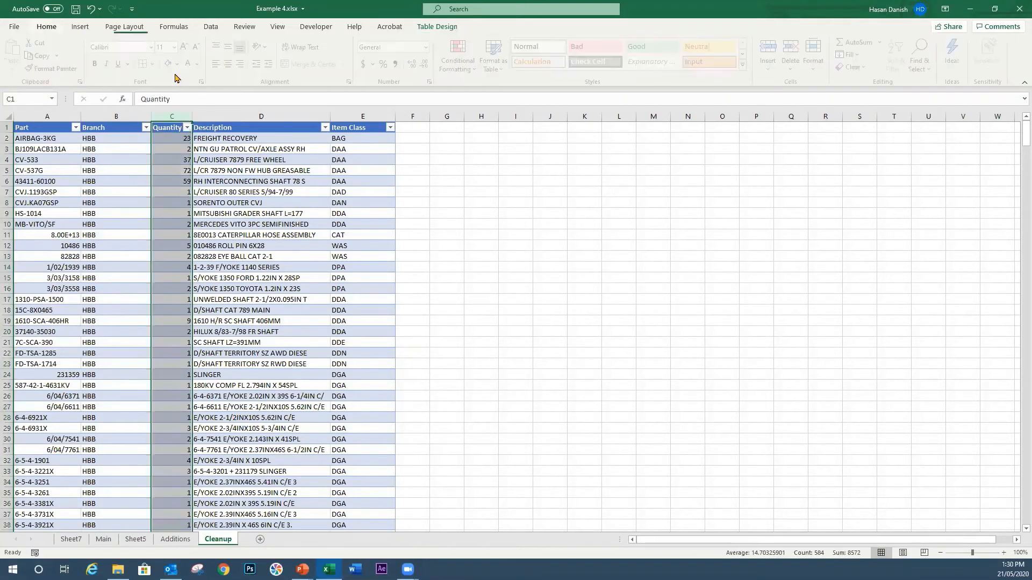
click(232, 64)
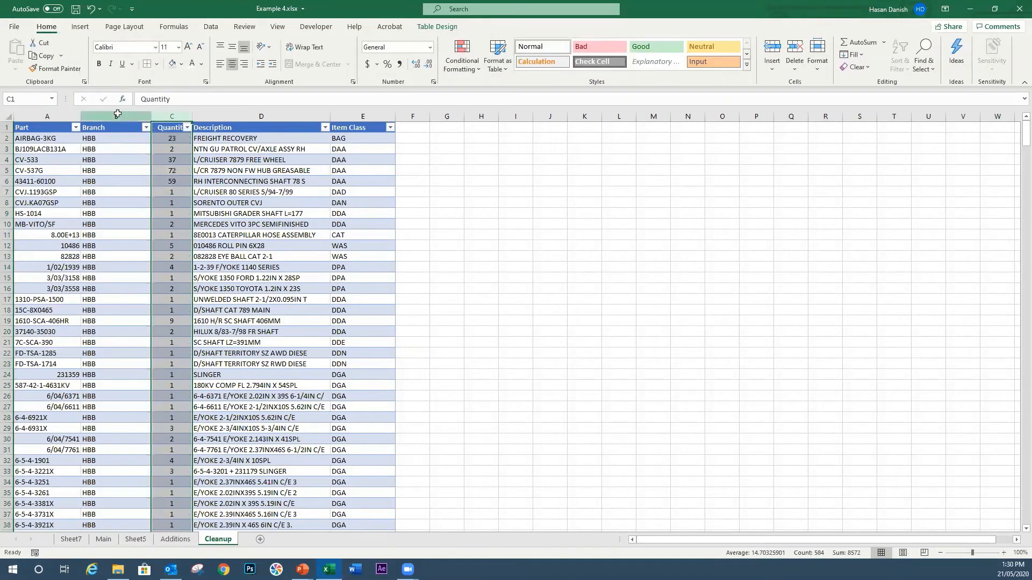
click(120, 115)
click(231, 64)
click(363, 116)
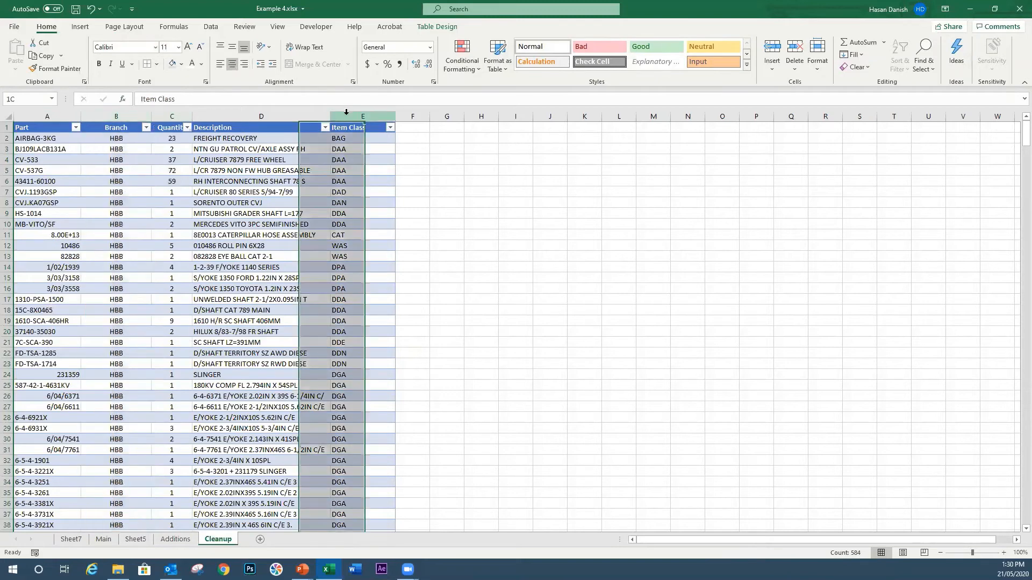
click(232, 64)
click(446, 160)
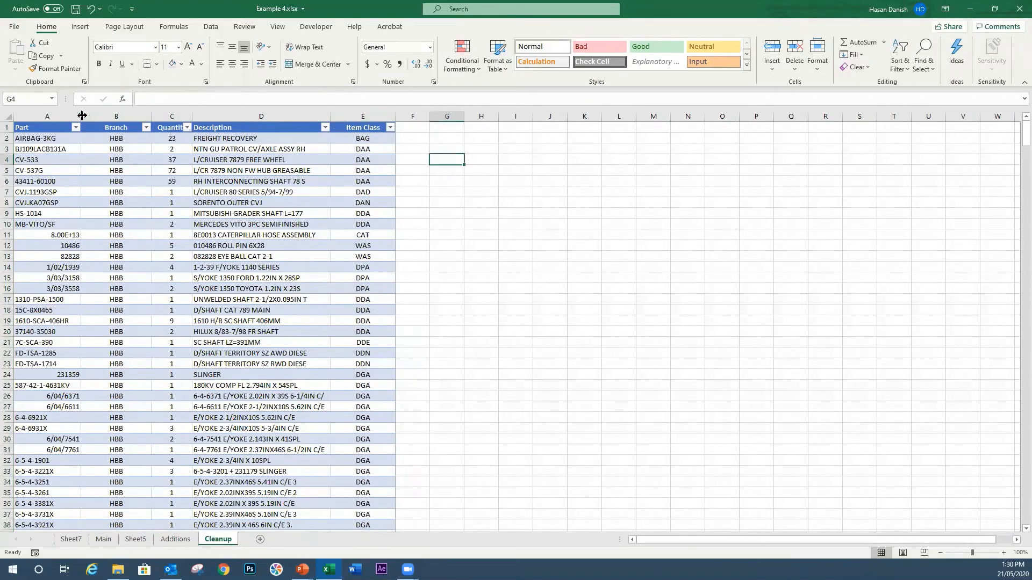
Examine the inconsistent entries in the Part column and look through the records further down
click(63, 237)
click(60, 277)
click(52, 298)
click(60, 365)
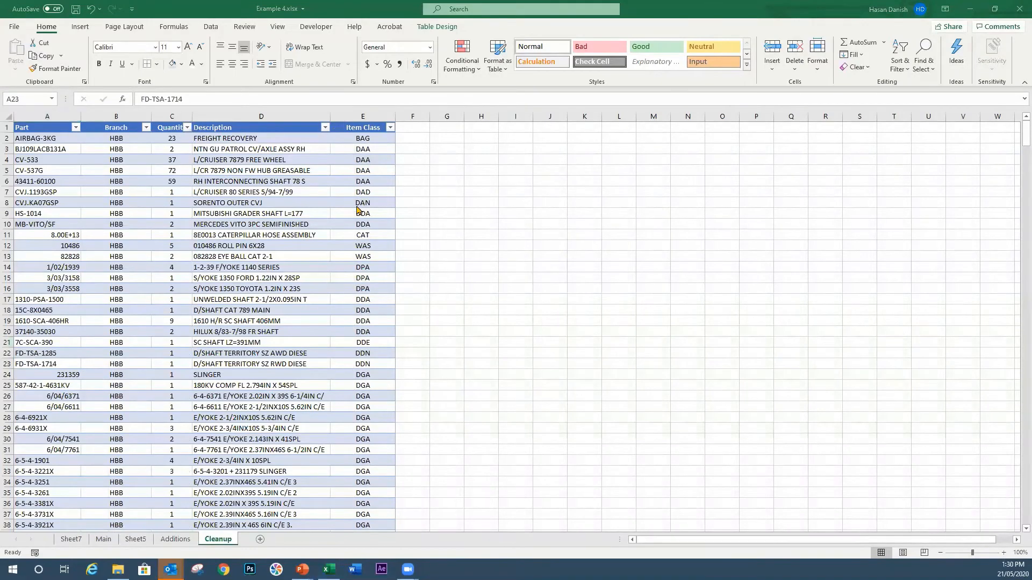
scroll(294, 241, down, 12)
scroll(285, 242, up, 6)
scroll(4, 187, up, 6)
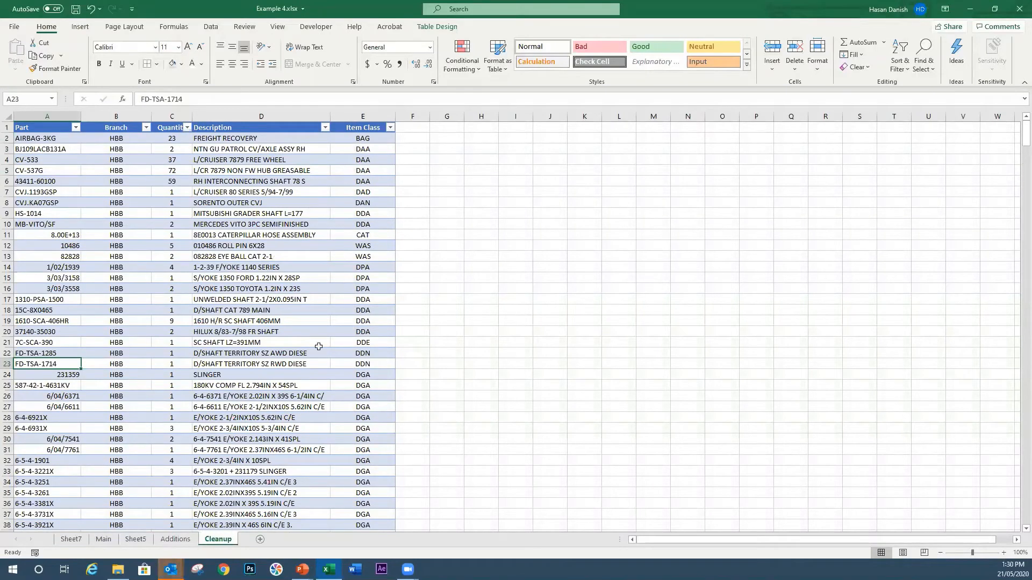
Enlarge the view of the table and check which values the Branch filter offers
scroll(324, 316, down, 5)
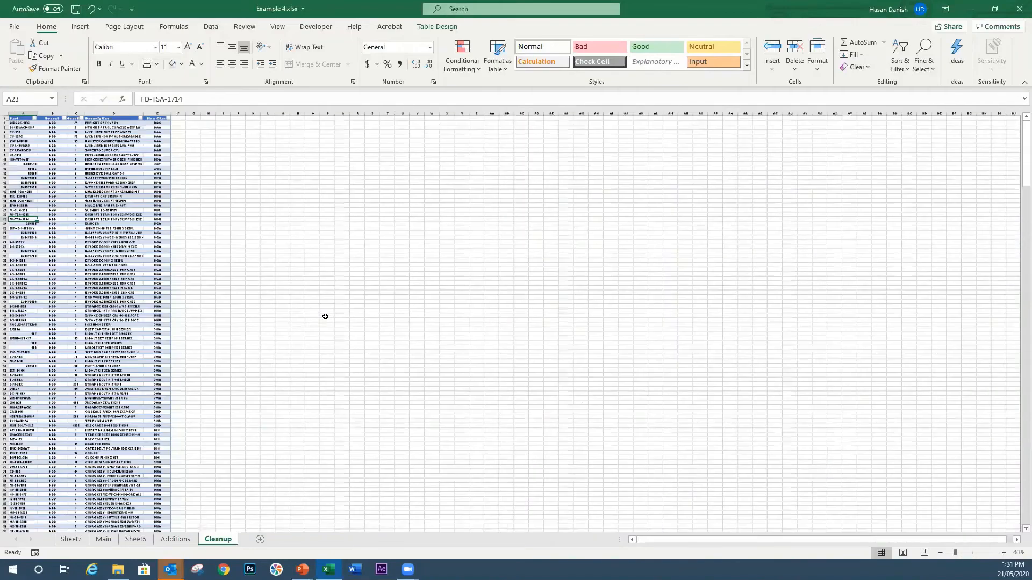
scroll(279, 312, down, 1)
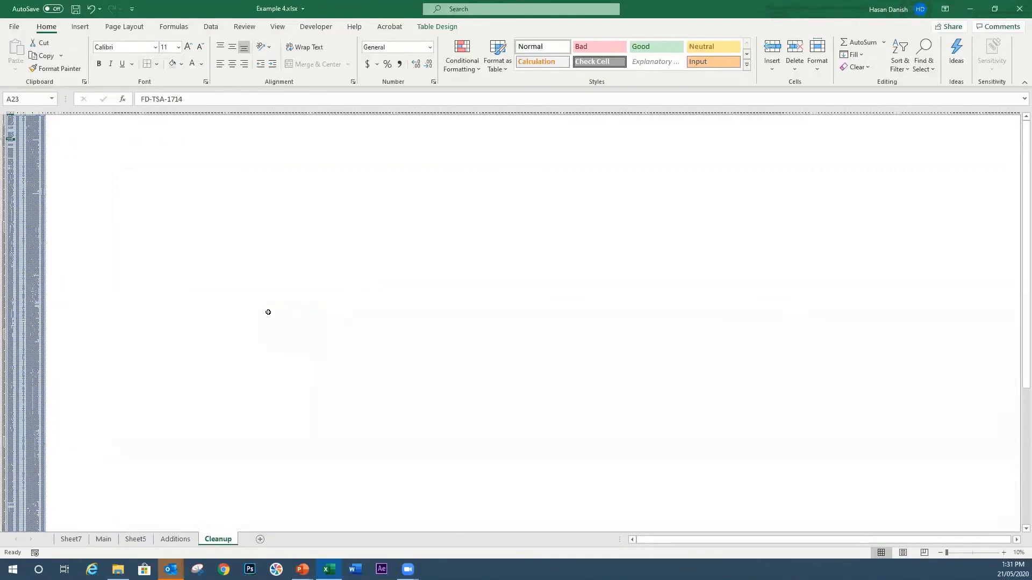
scroll(268, 313, up, 15)
scroll(321, 188, up, 7)
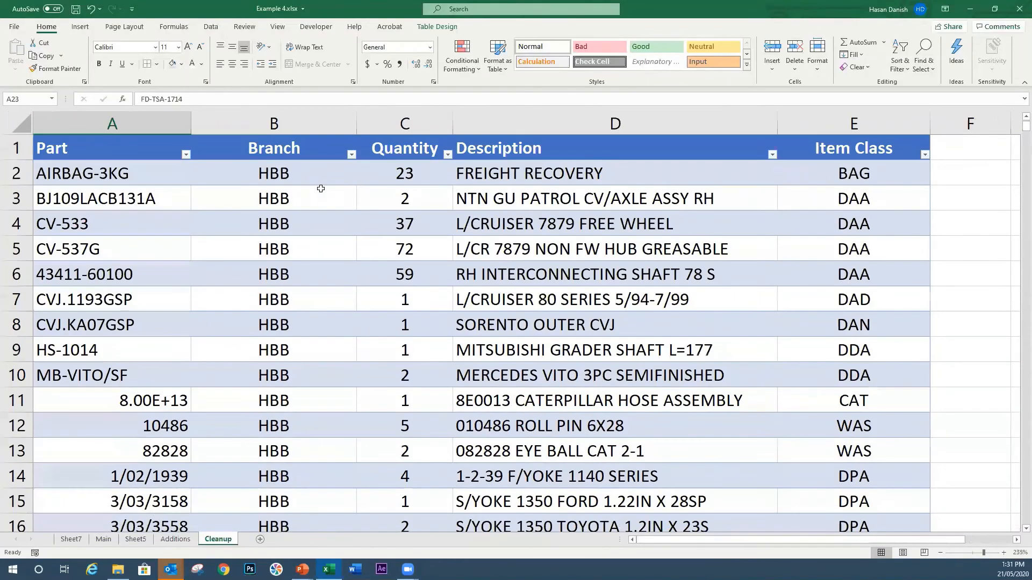
click(351, 154)
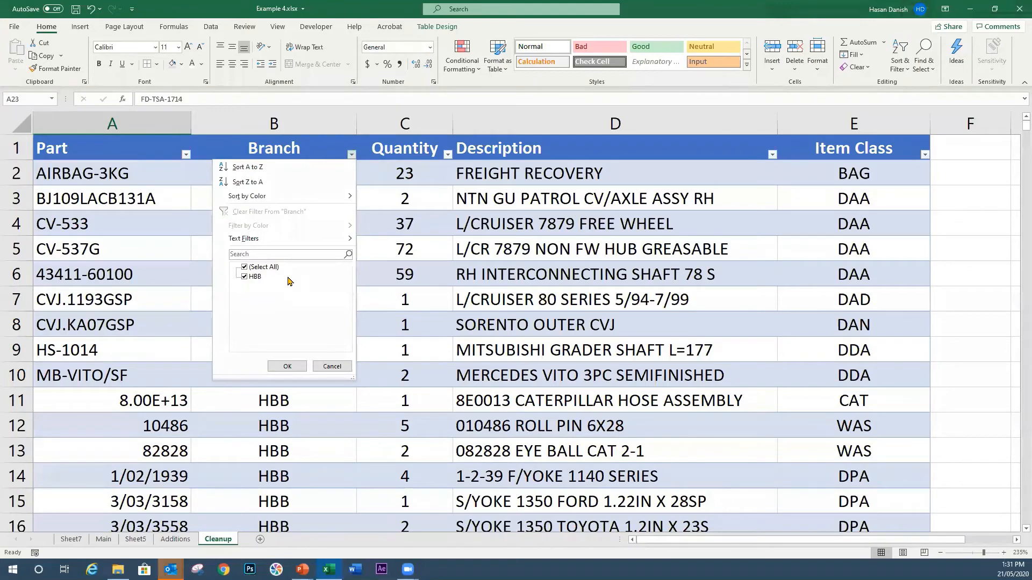
click(383, 276)
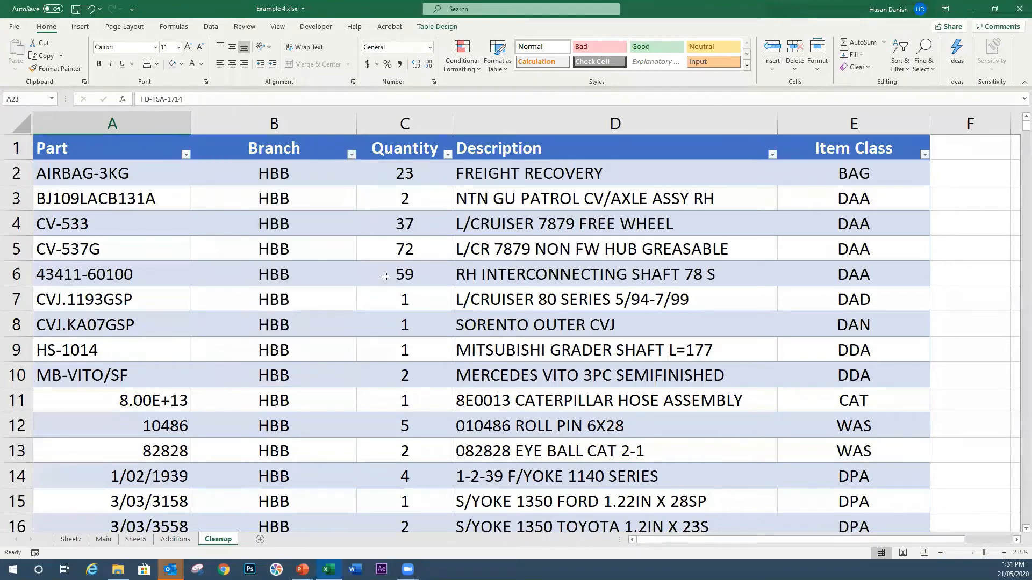
Copy a block of Cleanup records across columns A to E, without headers, to a new sheet starting at B2
scroll(386, 276, down, 4)
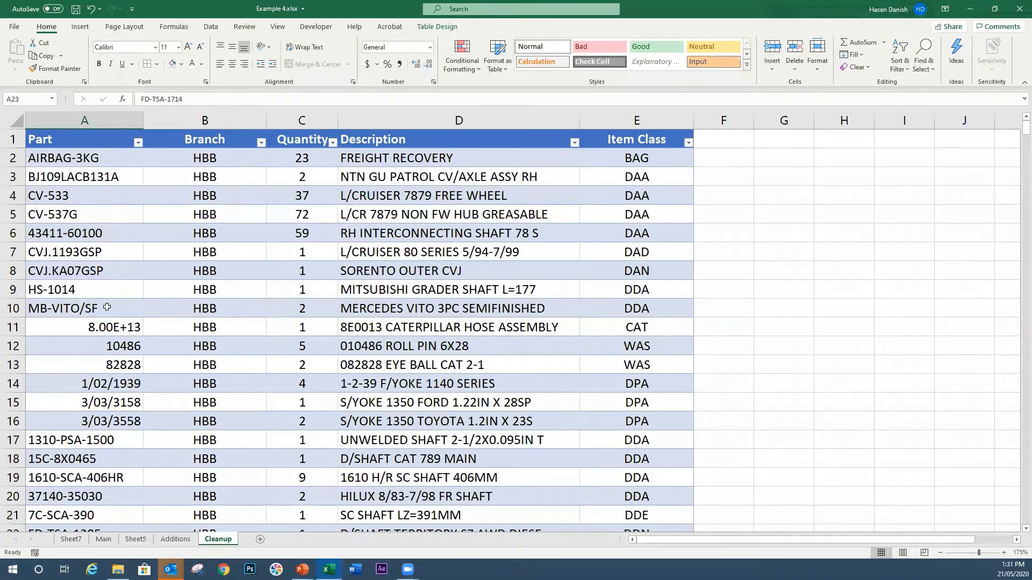
drag(114, 158, 593, 412)
key(ctrl+c)
click(260, 539)
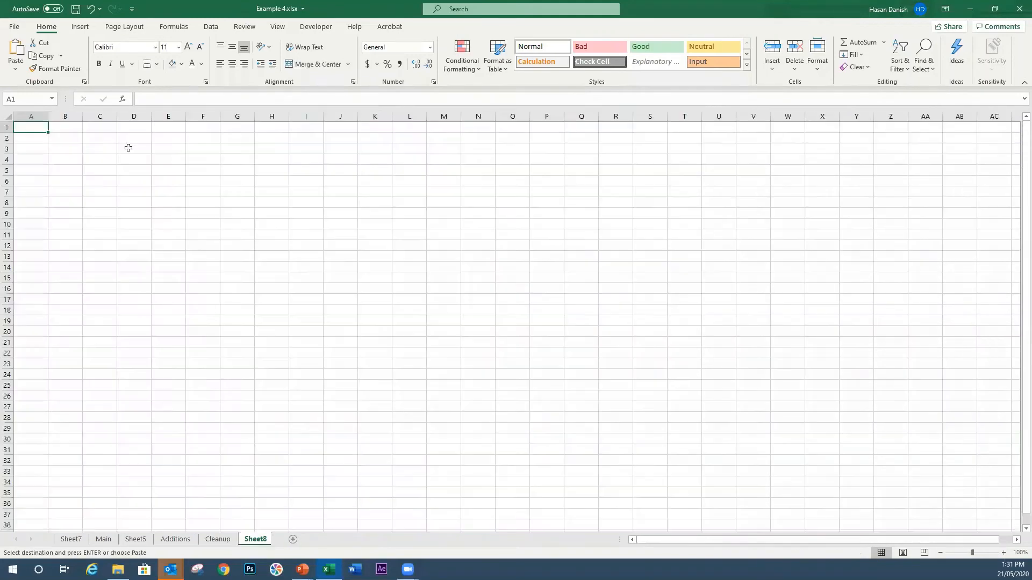
click(70, 141)
key(ctrl+v)
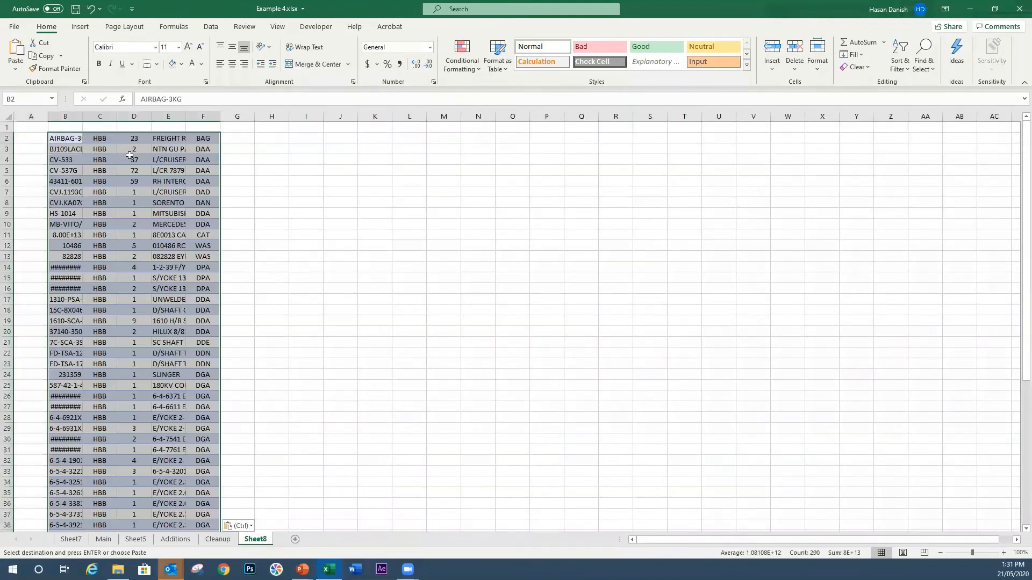
Remove the fill colour from the pasted records on the new sheet
click(182, 64)
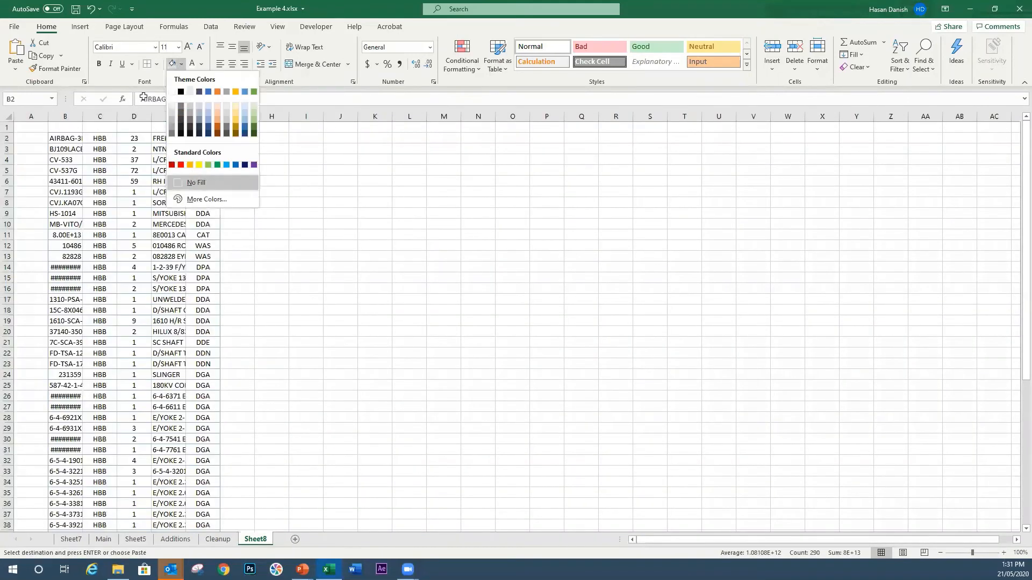
click(196, 182)
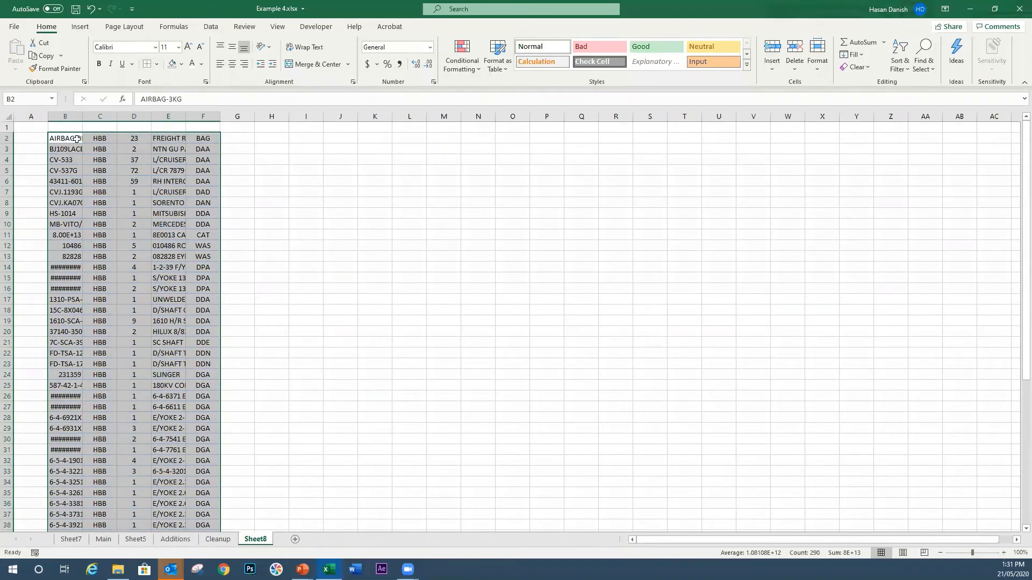
Set the Branch code of every copied record in column C to HBV, from C2 down to the last record
click(101, 139)
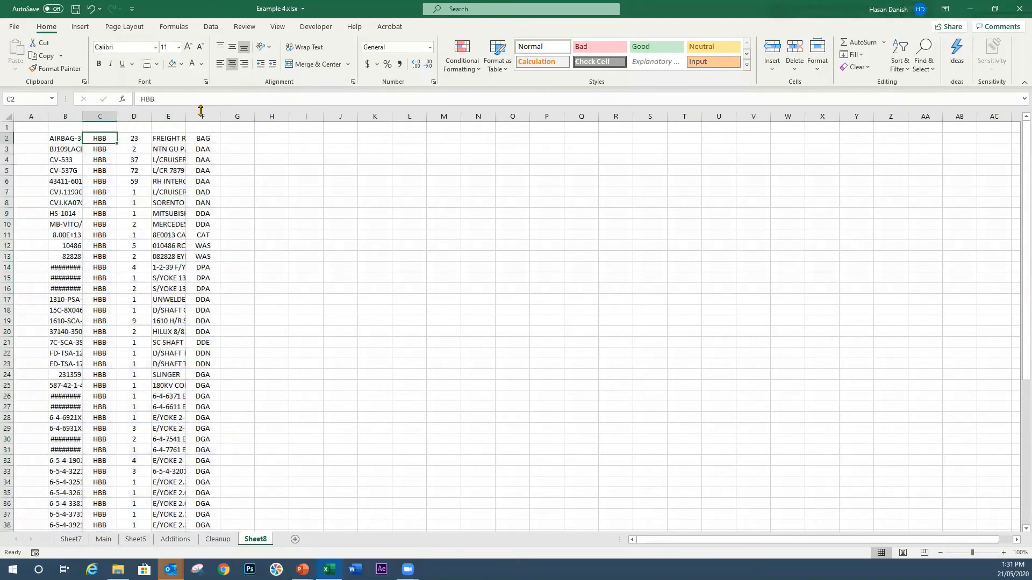
key(F2)
key(ctrl+c)
key(shift+Down)
key(shift+Down)
key(shift+Down)
key(shift+Down)
key(shift+Down)
key(shift+Down)
key(shift+Down)
key(shift+Down)
key(shift+Down)
key(shift+Down)
key(shift+Down)
key(shift+Down)
key(shift+Down)
key(shift+Down)
key(shift+Down)
key(shift+Down)
key(shift+Down)
key(shift+Down)
key(shift+Down)
key(shift+Down)
key(shift+Down)
key(shift+Down)
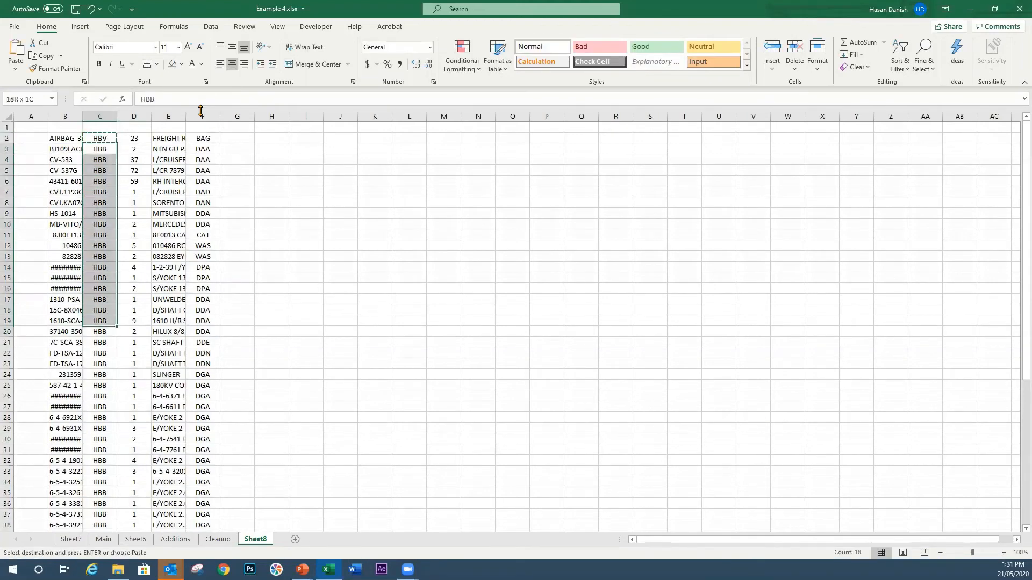
key(shift+Down)
key(shift+Down)
key(shift+Down)
key(shift+Down)
key(shift+Down)
key(shift+Down)
key(shift+Down)
key(shift+Down)
key(shift+Up)
key(shift+Up)
key(shift+Up)
key(shift+Up)
key(shift+Up)
key(shift+Up)
key(shift+Up)
key(shift+Up)
key(shift+Up)
key(shift+Up)
key(shift+Up)
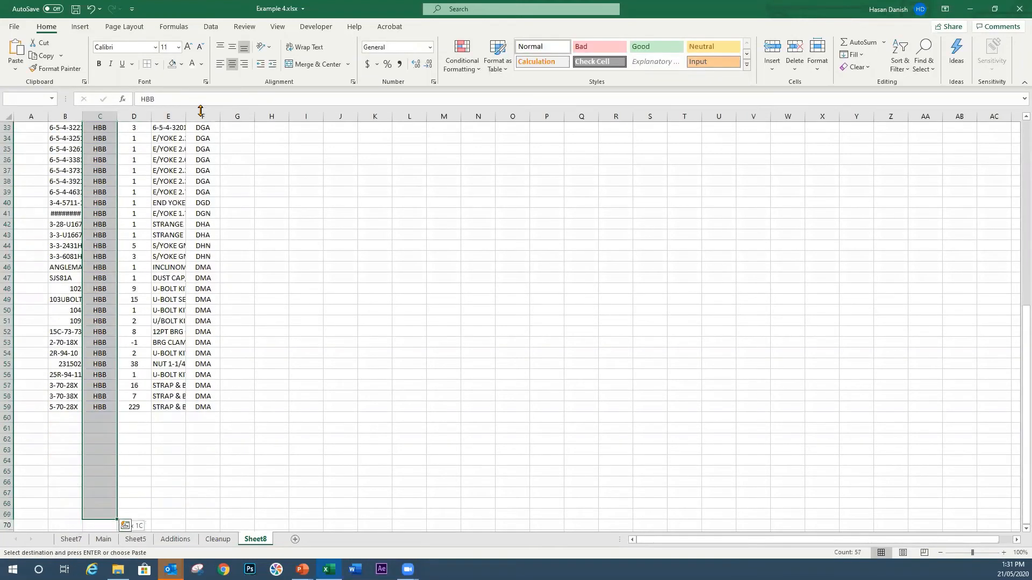
key(shift+Down)
key(shift+Up)
key(Return)
scroll(201, 111, up, 10)
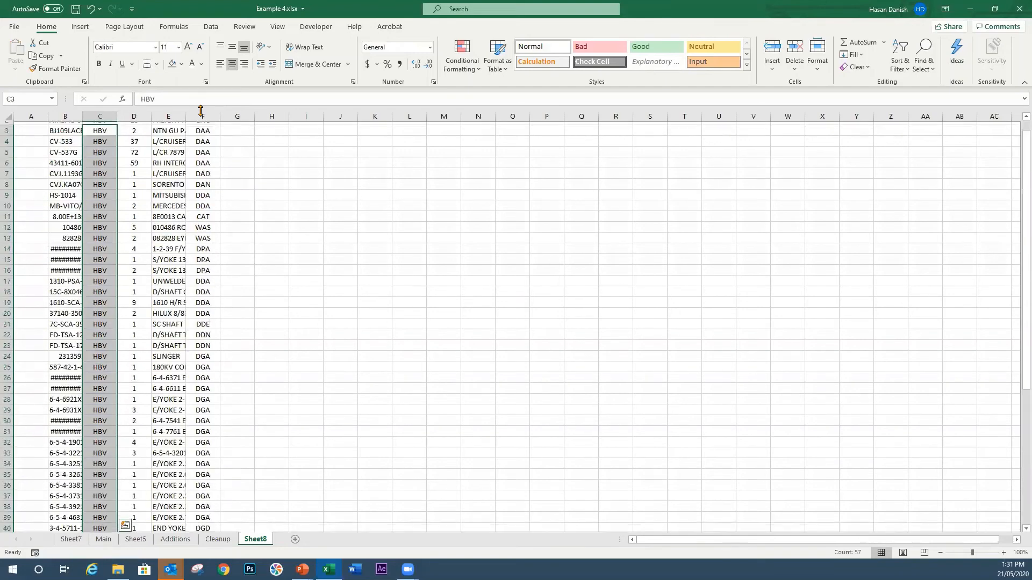
click(237, 181)
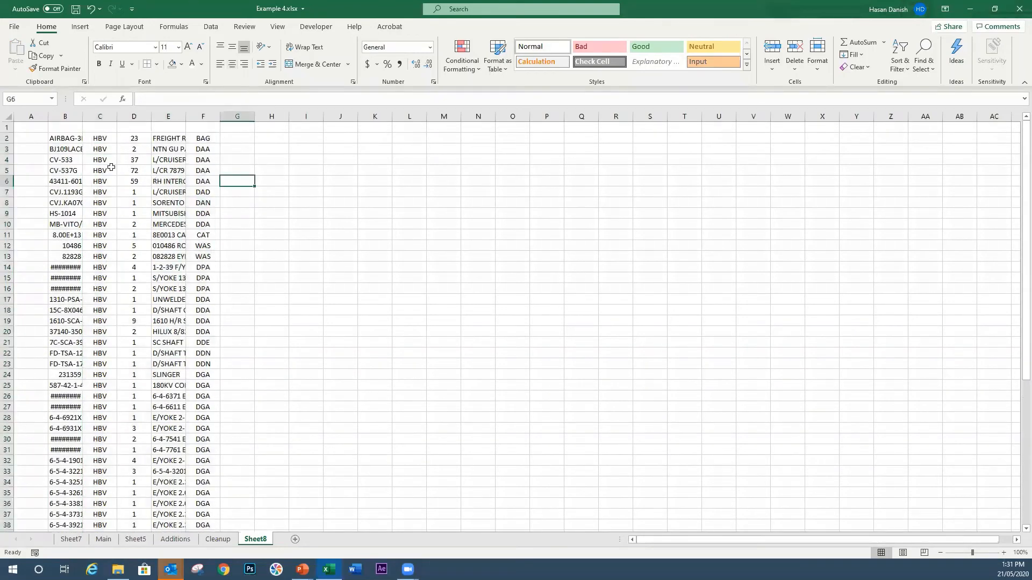
Copy the HBV records in columns B to F and append them to the Cleanup table starting at A585
drag(66, 140, 200, 513)
key(ctrl+c)
click(218, 540)
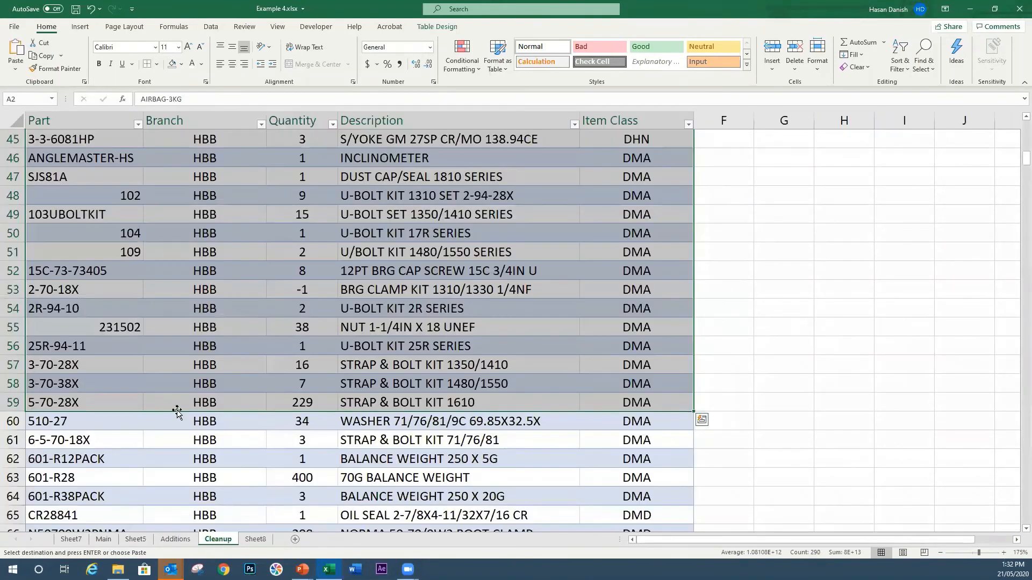
click(673, 345)
drag(1026, 159, 1020, 519)
scroll(85, 352, down, 3)
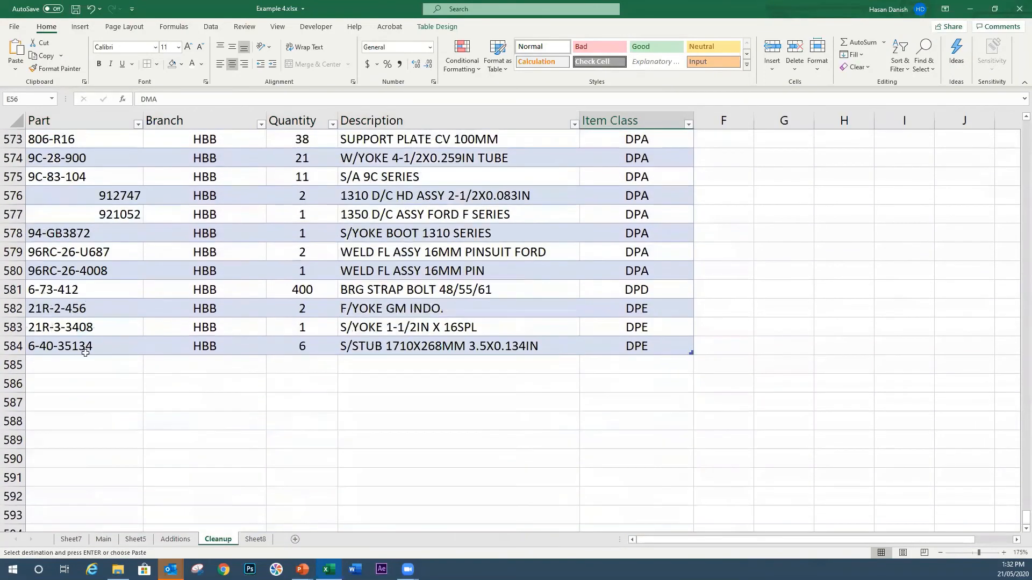
click(81, 364)
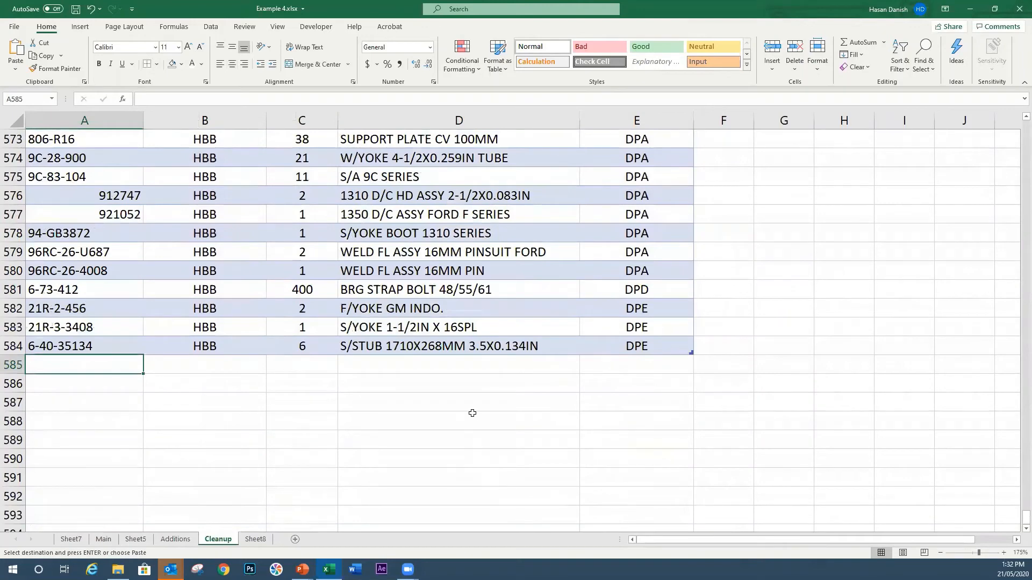
key(ctrl+v)
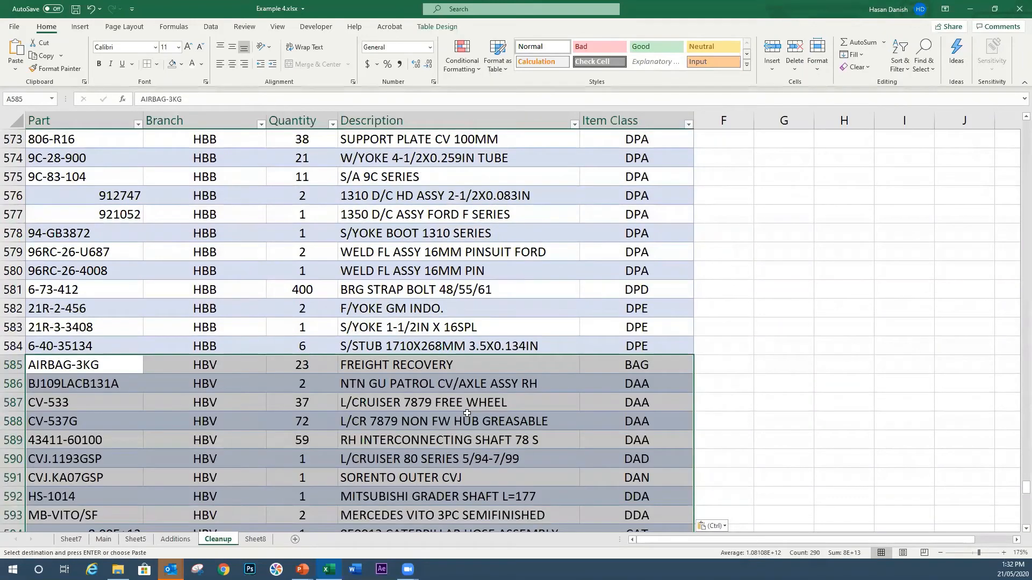
click(466, 413)
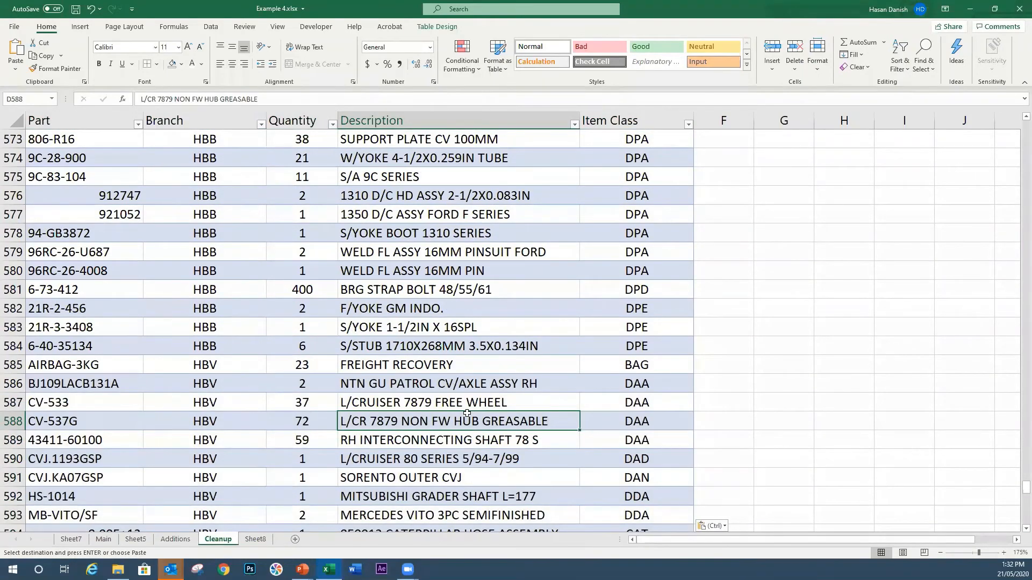
Check which branch codes the Branch filter offers in the extended Cleanup table
drag(1026, 486, 1019, 108)
click(262, 143)
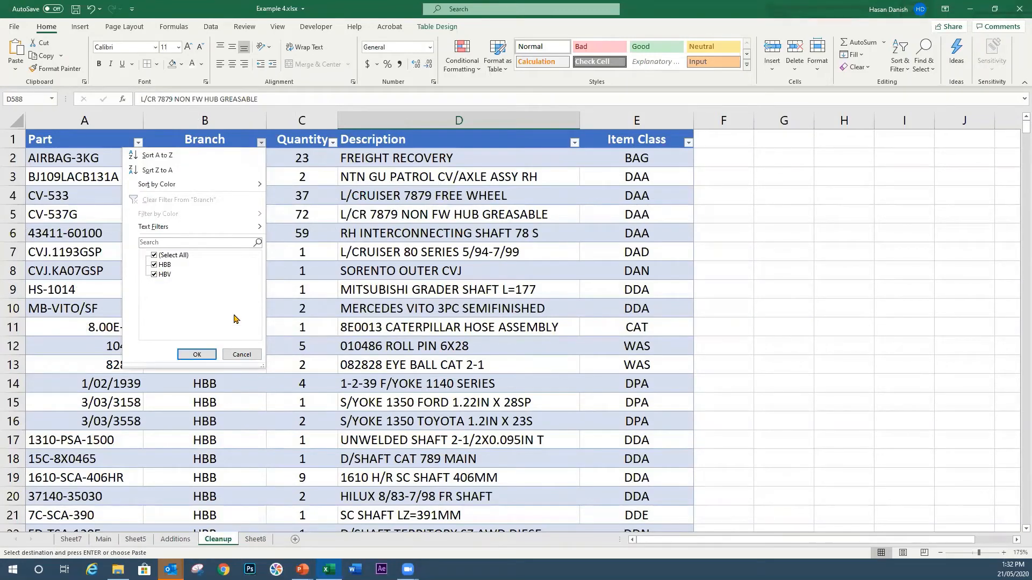
click(568, 318)
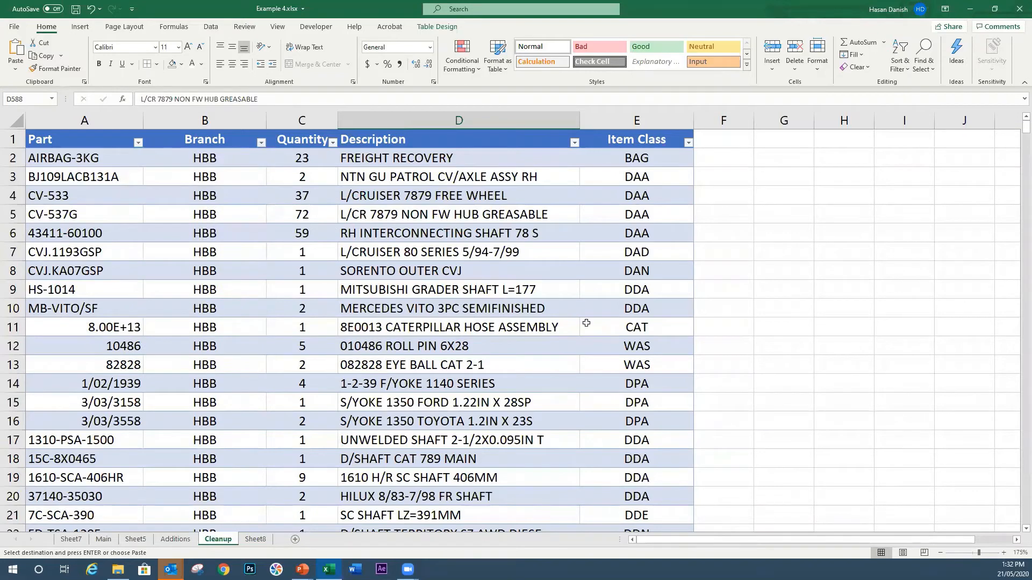
Add a new table column in F with the header <5
click(712, 158)
click(721, 141)
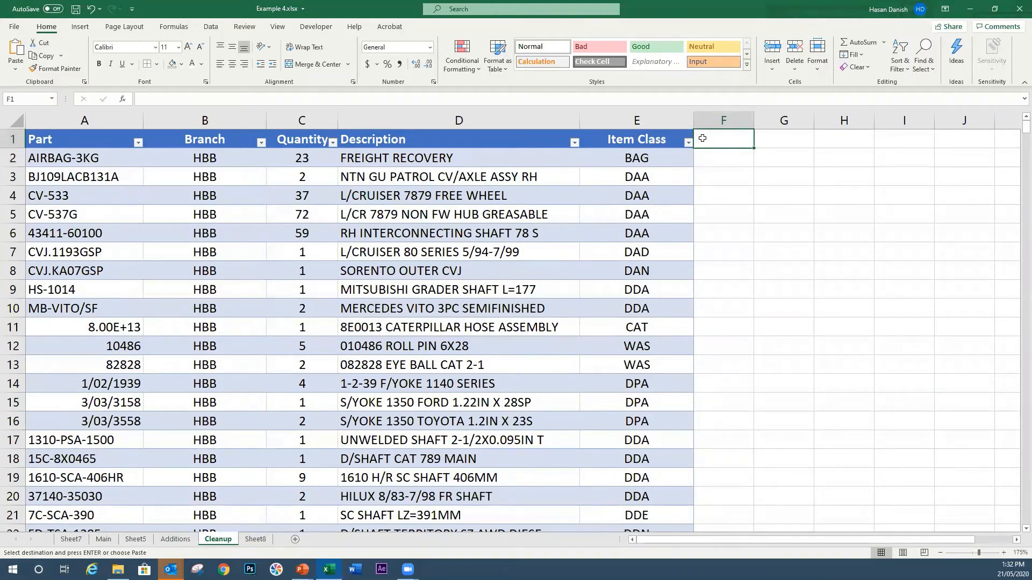
text(<5)
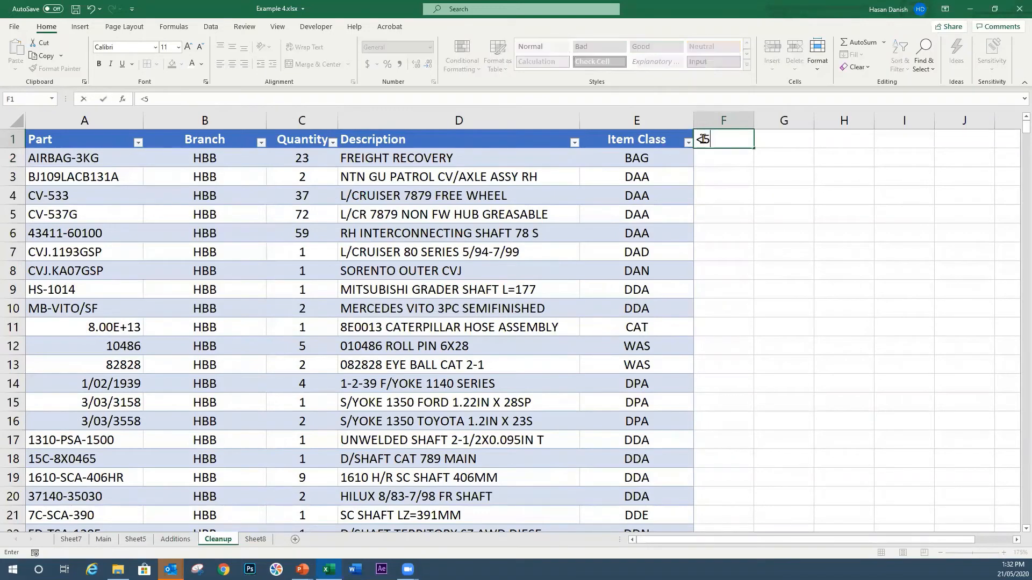
key(Return)
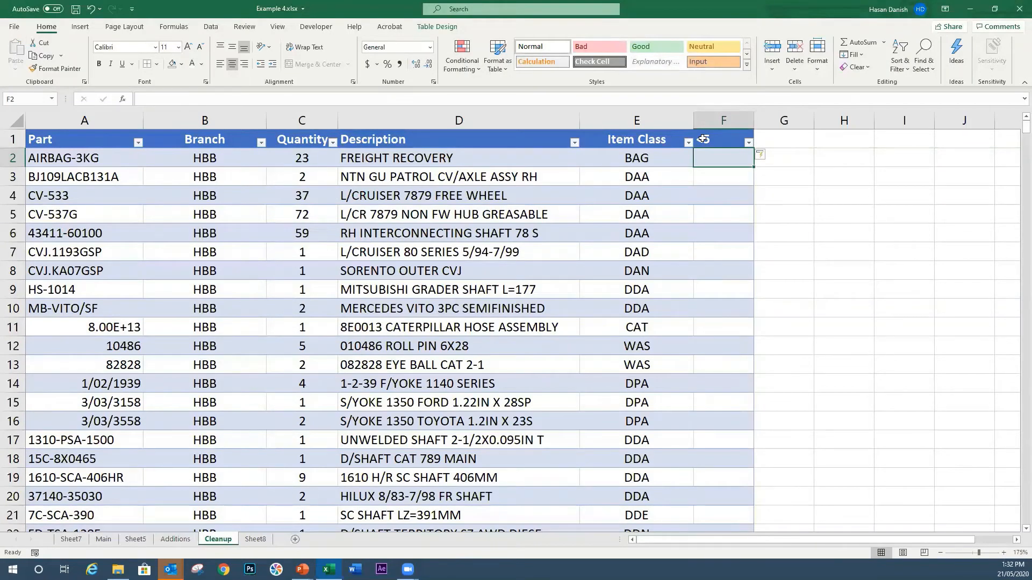
text(=)
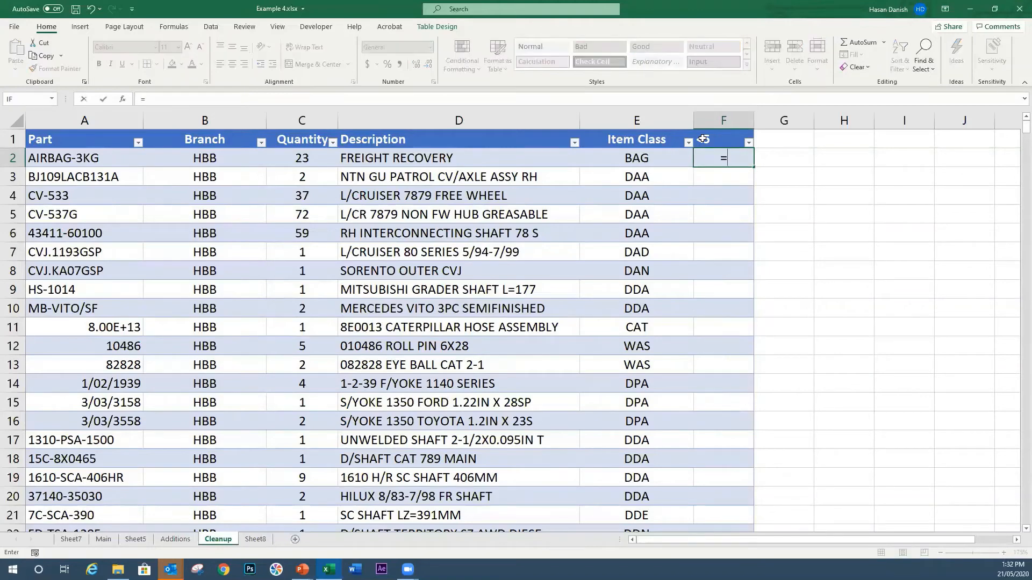
text(if)
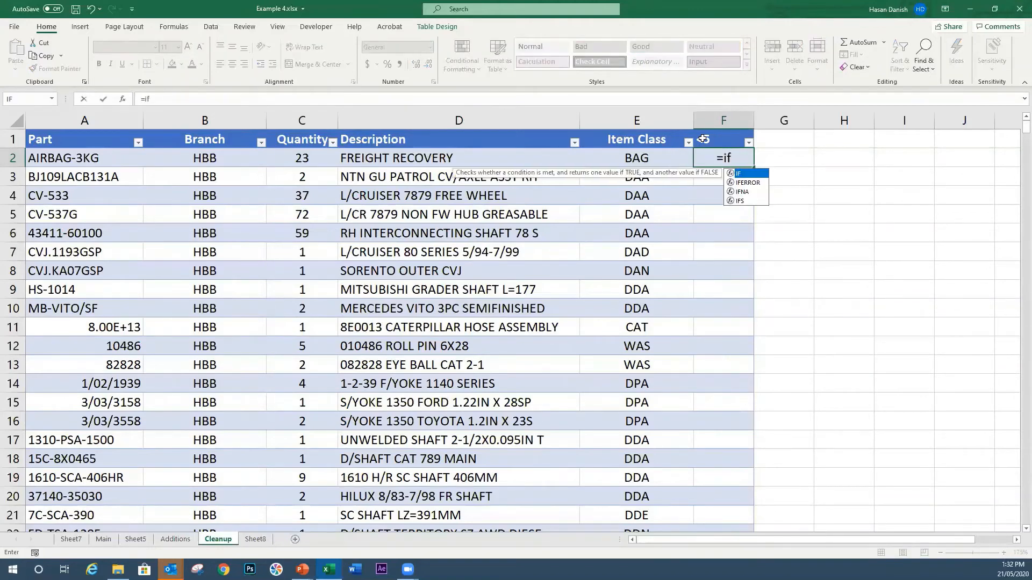
text(()
click(306, 157)
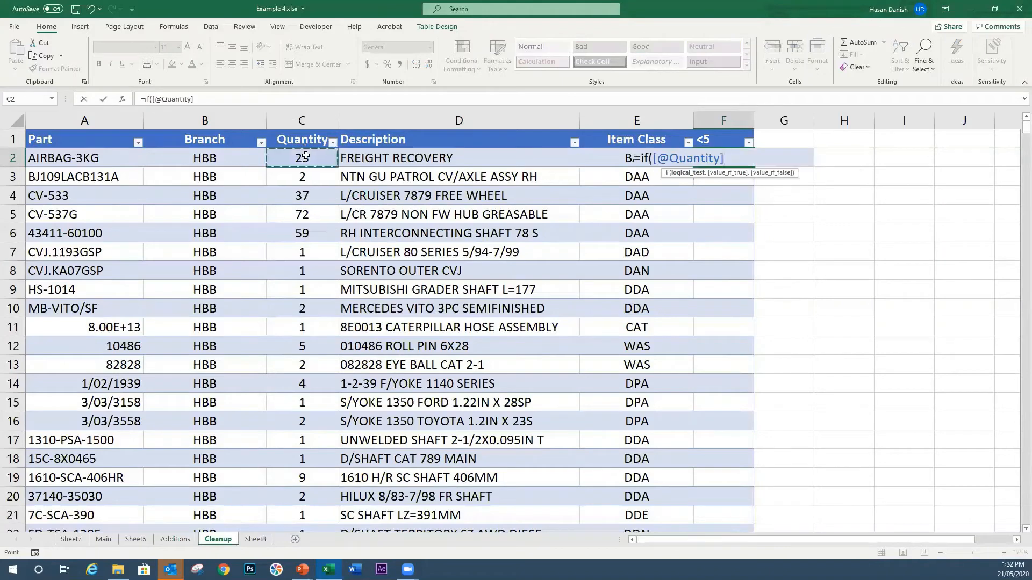
text(>)
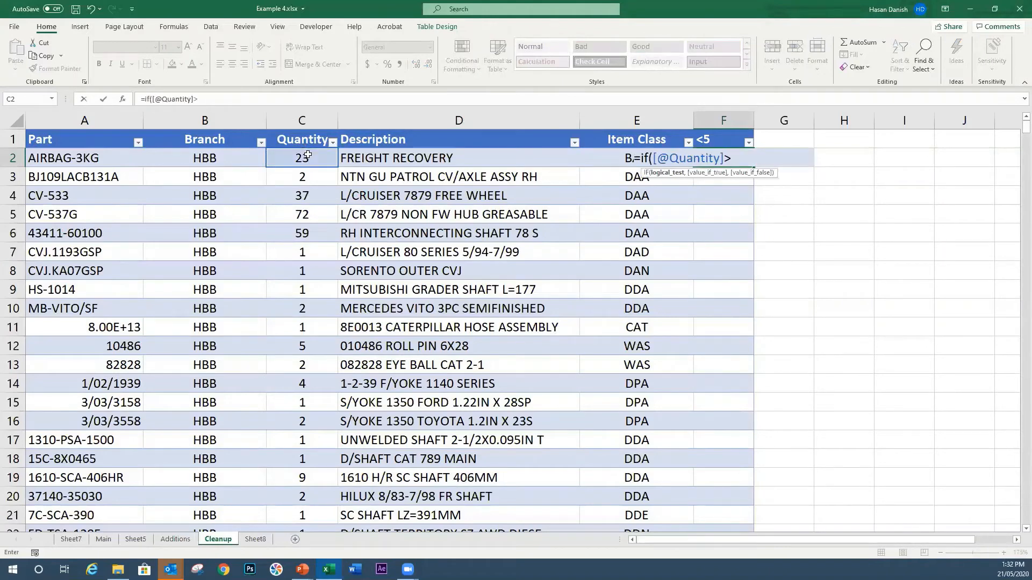
text(5,)
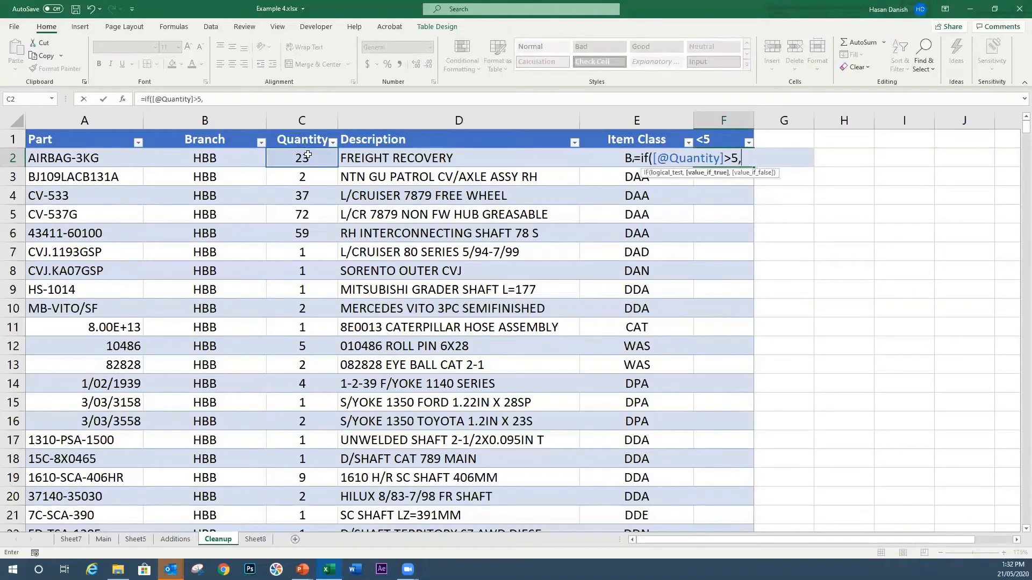
click(326, 154)
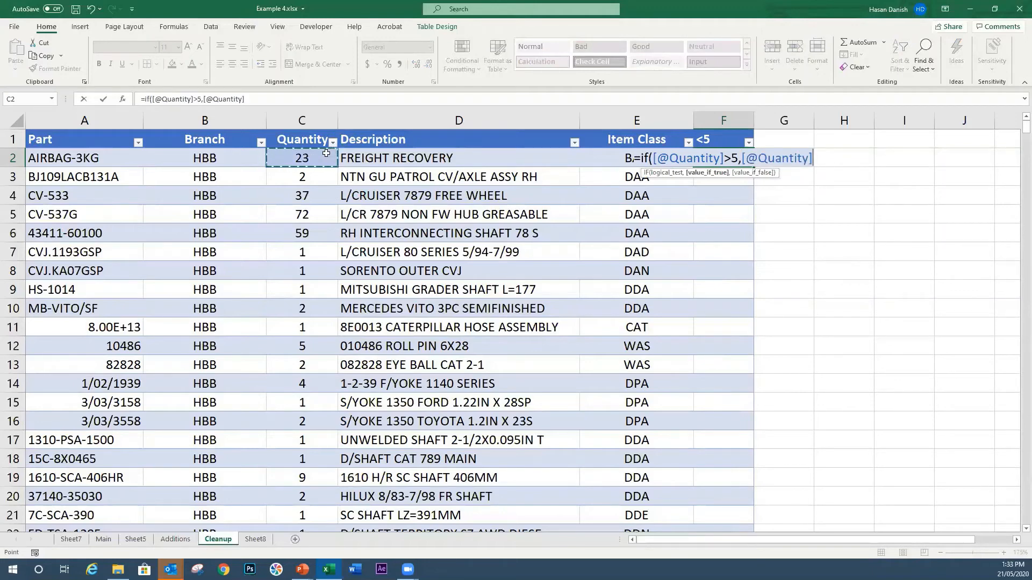
key(BackSpace)
key(BackSpace)
key(BackSpace)
key(BackSpace)
key(BackSpace)
key(BackSpace)
key(BackSpace)
key(BackSpace)
key(BackSpace)
key(BackSpace)
key(BackSpace)
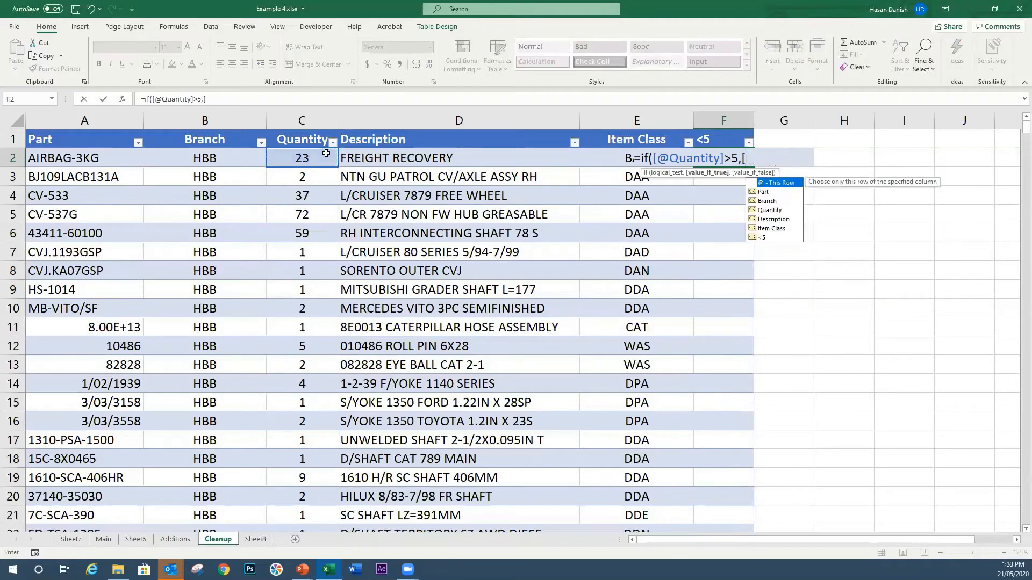
text("OK", "Order)
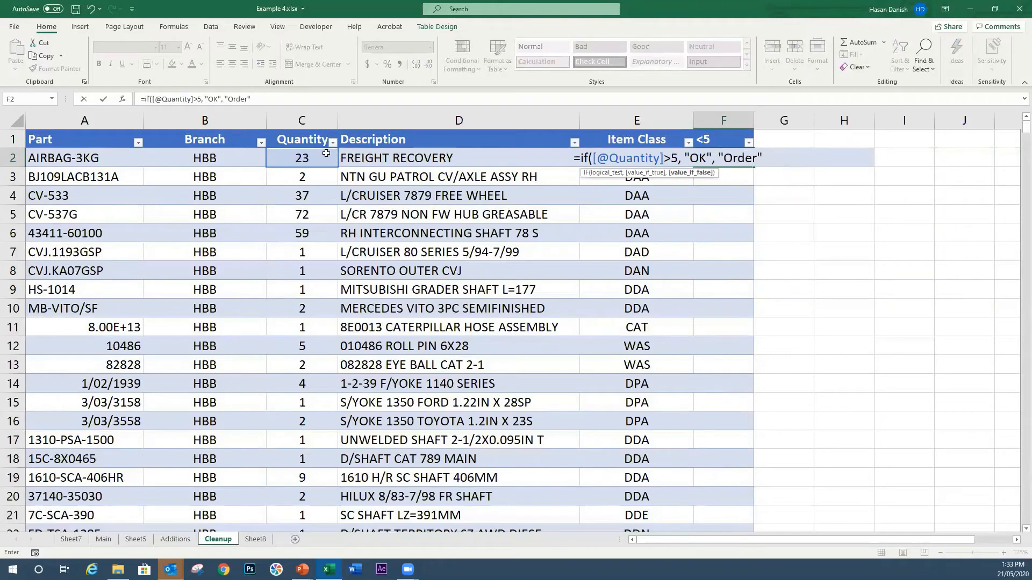
key(Return)
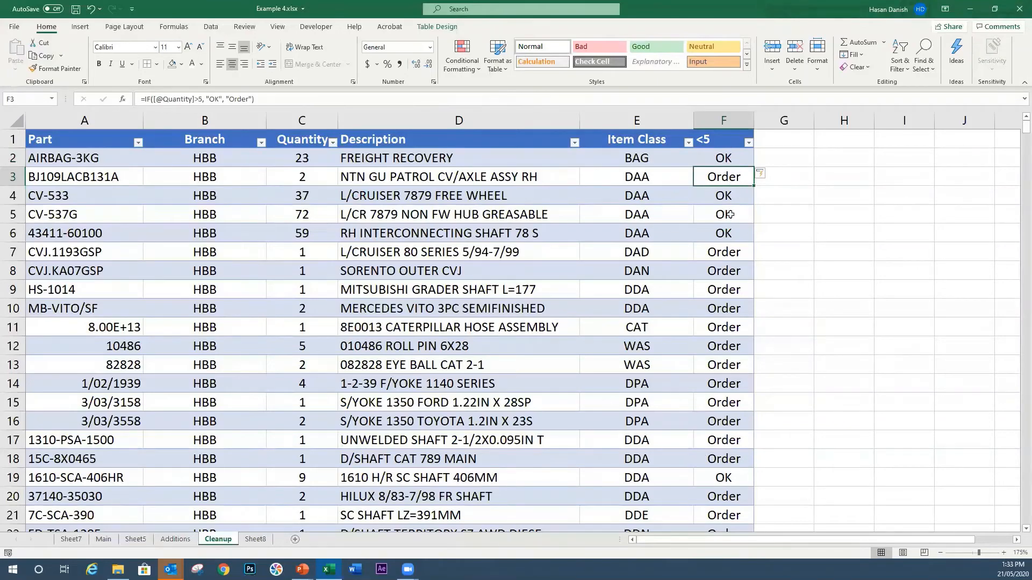
Insert a slicer for the <5 column of the Cleanup table
scroll(726, 212, down, 4)
scroll(726, 213, down, 2)
scroll(352, 225, down, 20)
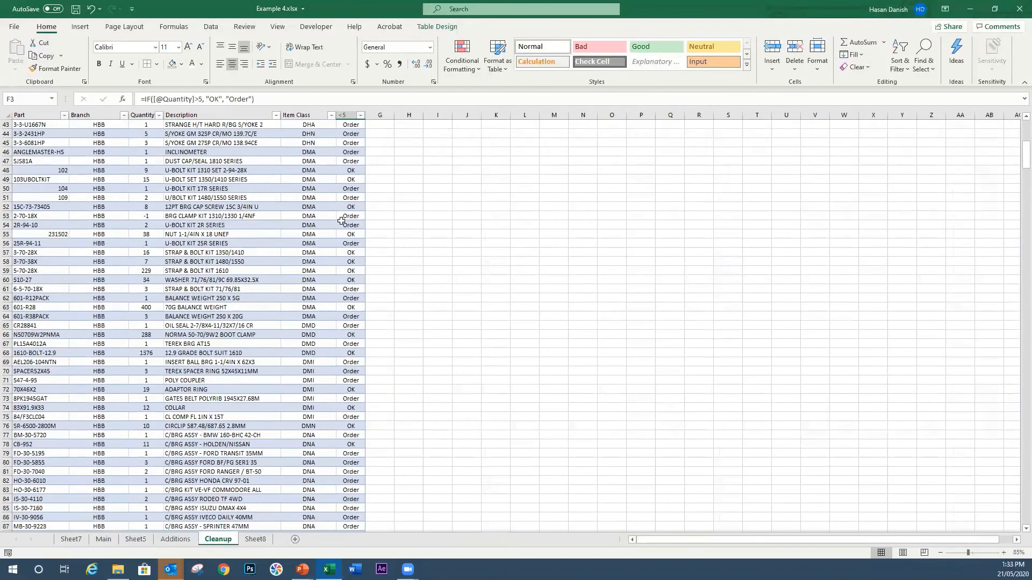
scroll(352, 225, down, 20)
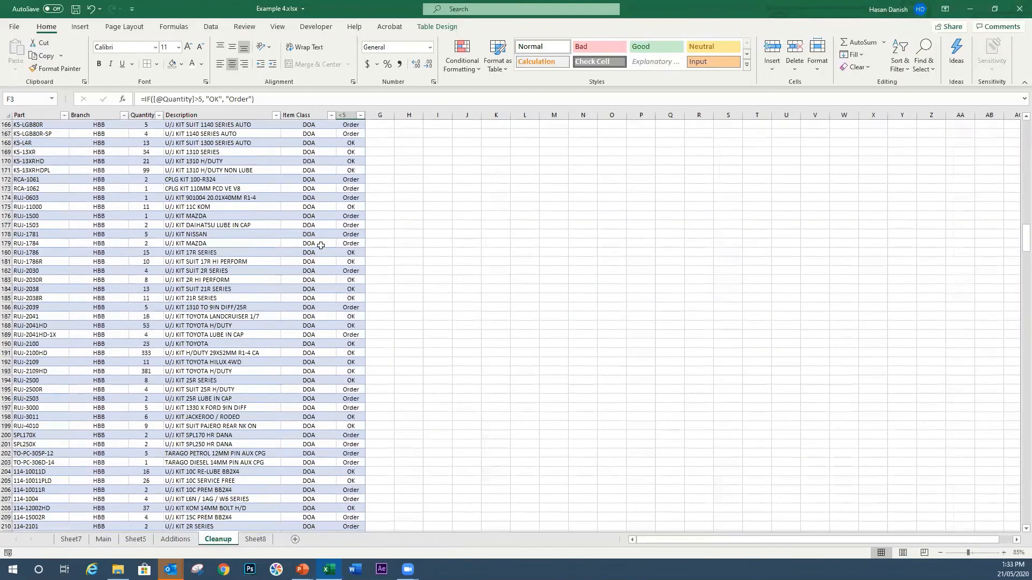
drag(1027, 274, 1026, 129)
scroll(290, 231, up, 2)
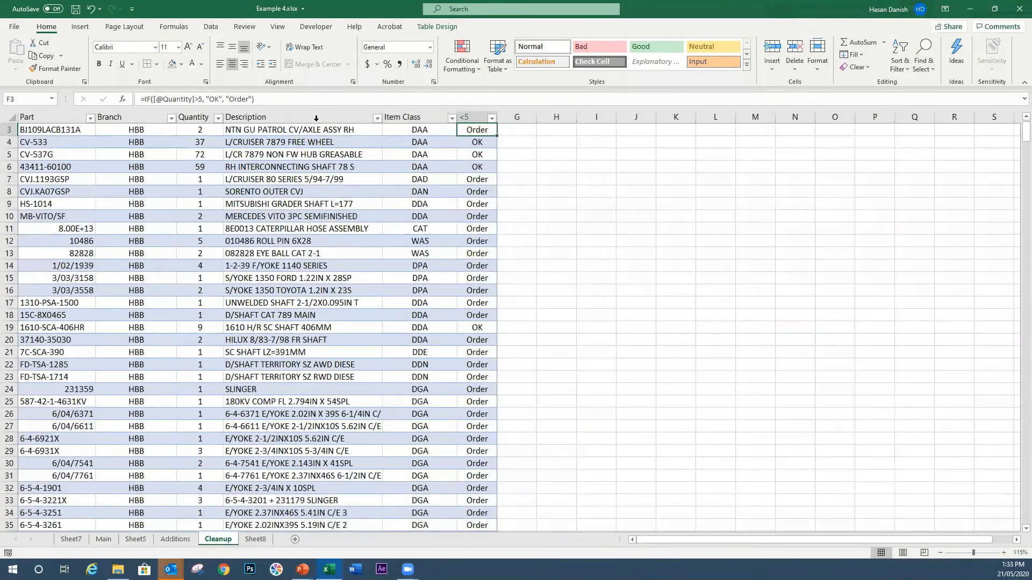
click(437, 27)
click(164, 54)
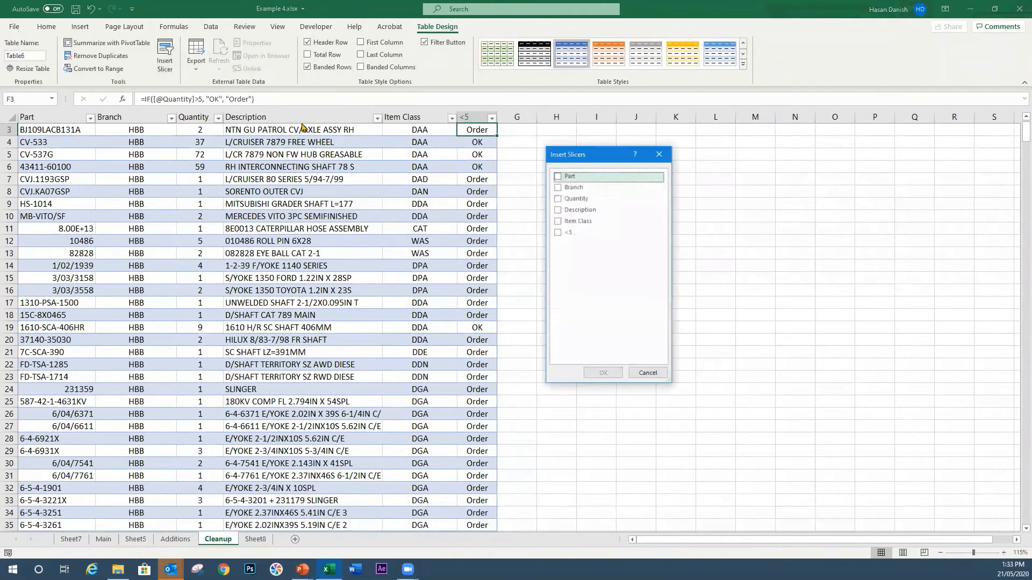
click(558, 232)
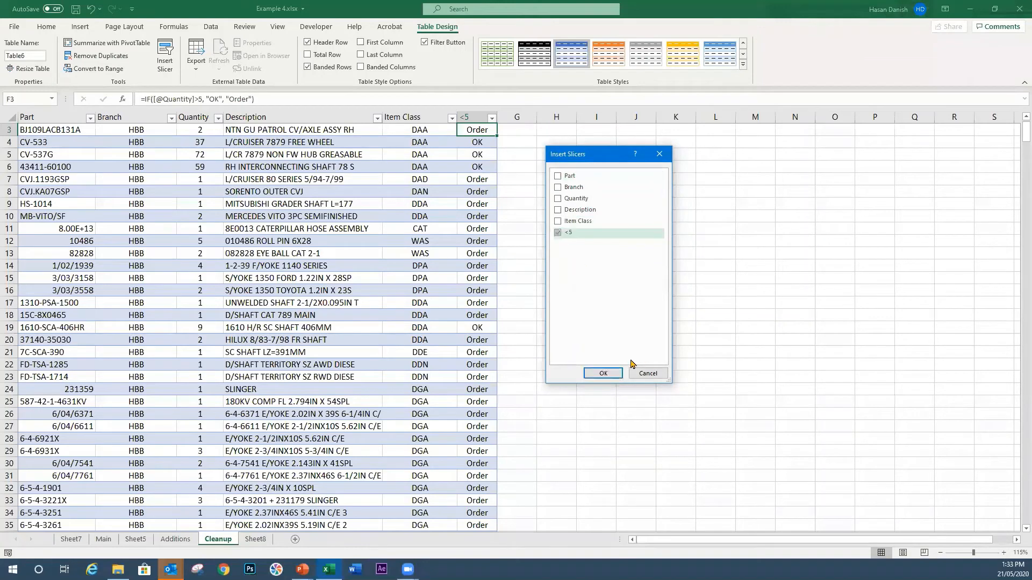
click(603, 373)
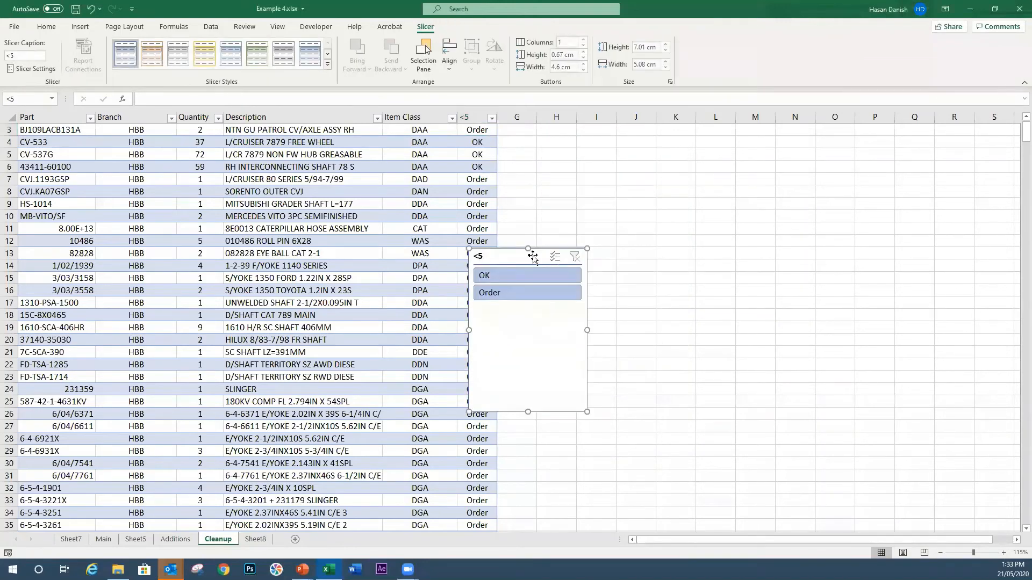
Move the slicer to the blank area around columns M to P and filter the table by Order, switching to OK
drag(532, 255, 828, 175)
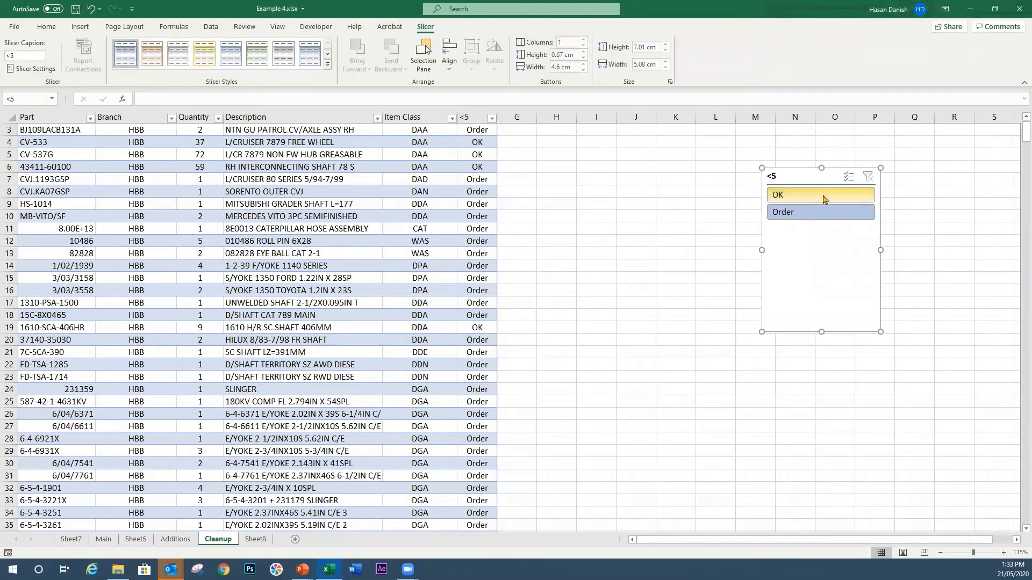
click(819, 211)
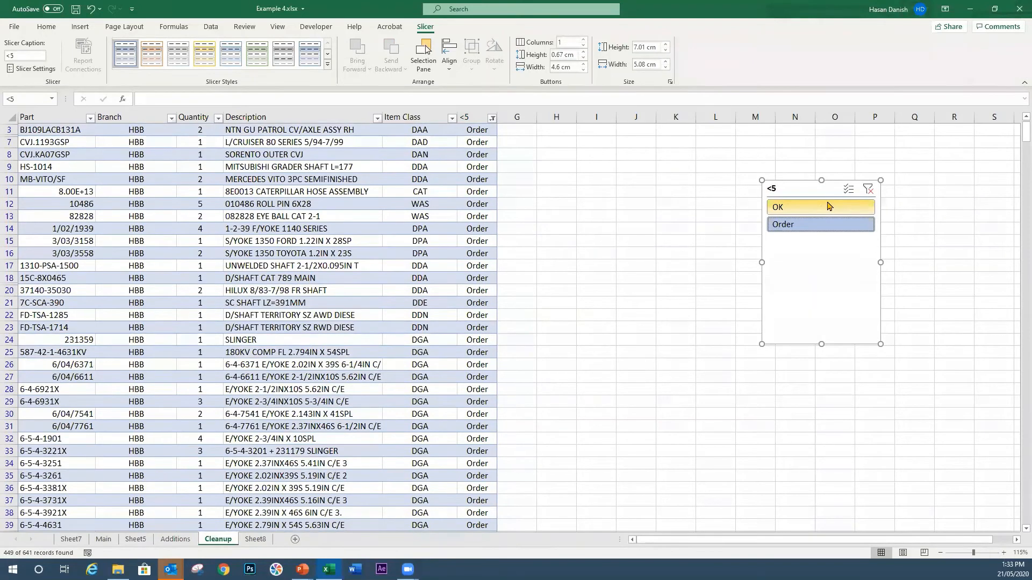
click(829, 207)
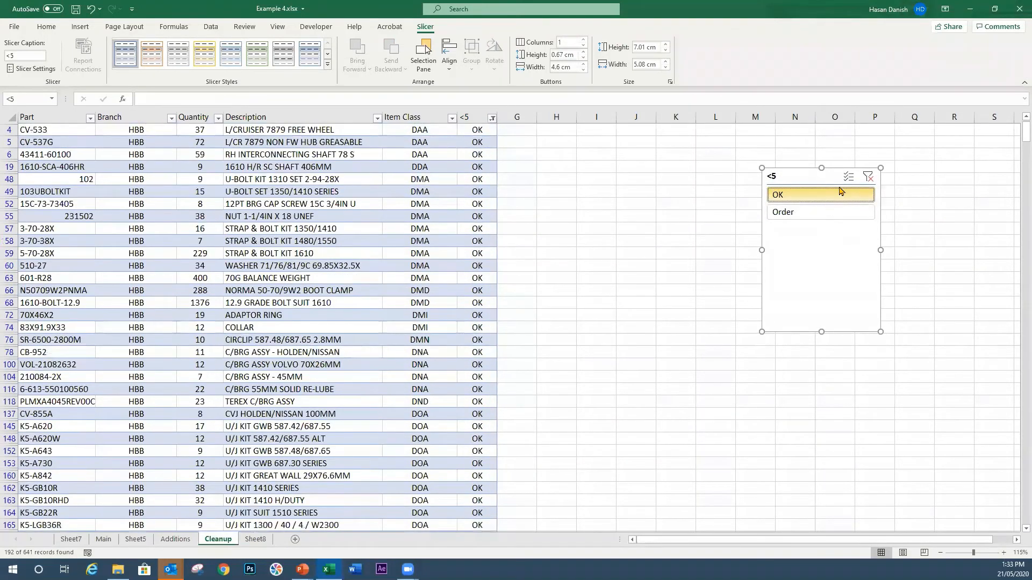
Clear the filter of the <5 slicer and delete the slicer from the Cleanup sheet
click(868, 177)
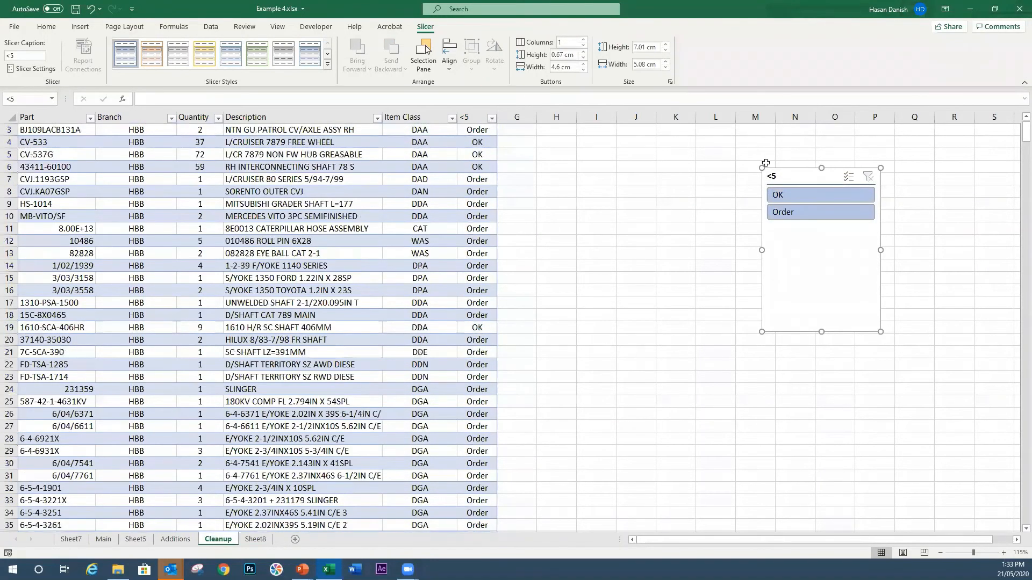
key(Delete)
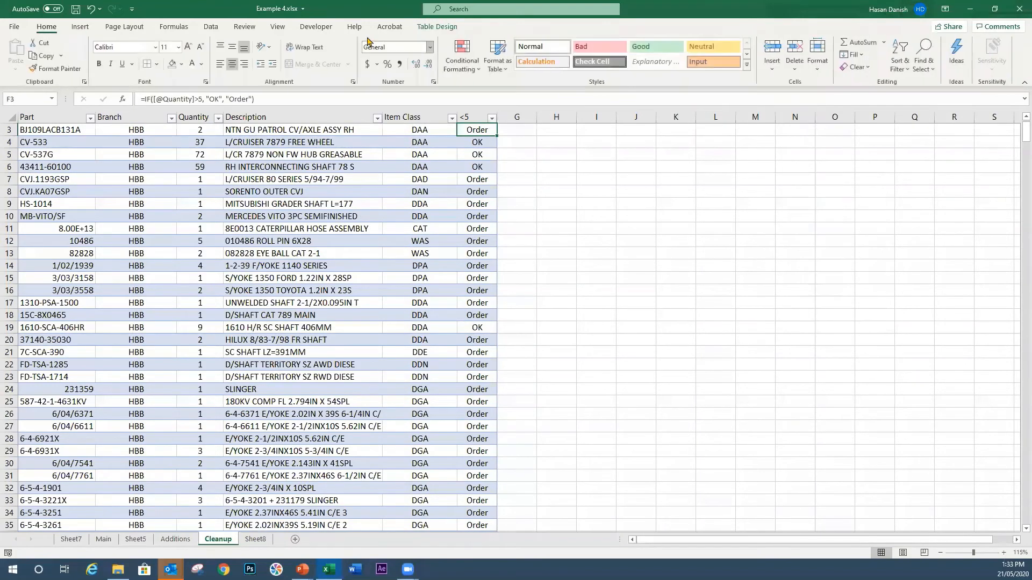
Insert slicers for the Part, Branch and <5 columns of the Cleanup table
click(437, 26)
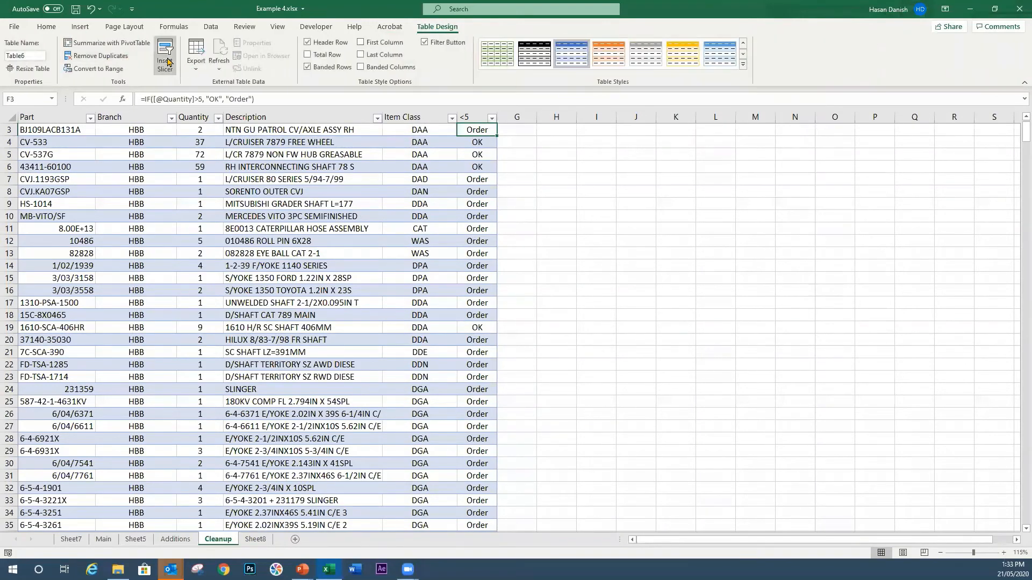
click(164, 57)
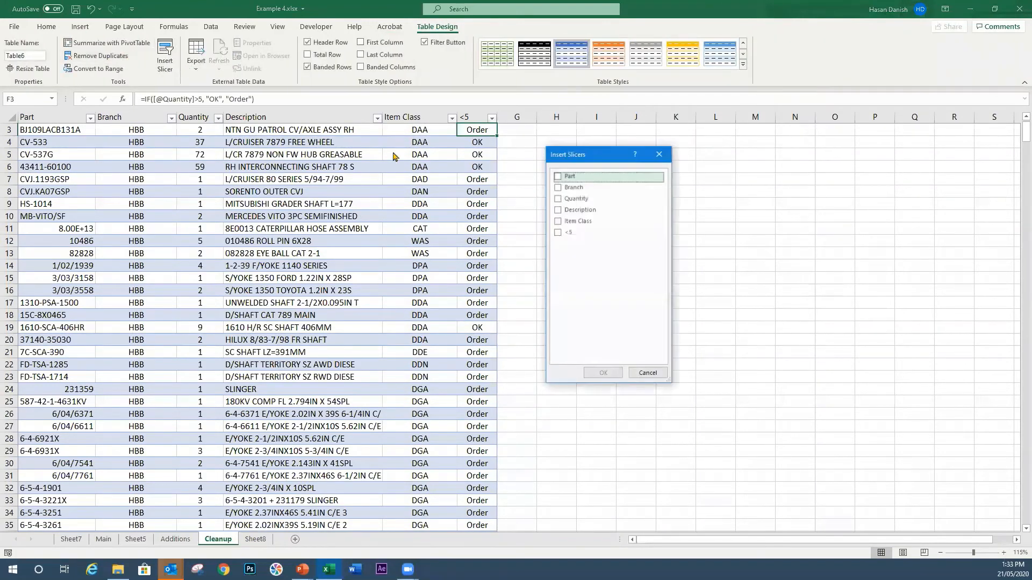
click(562, 176)
click(559, 187)
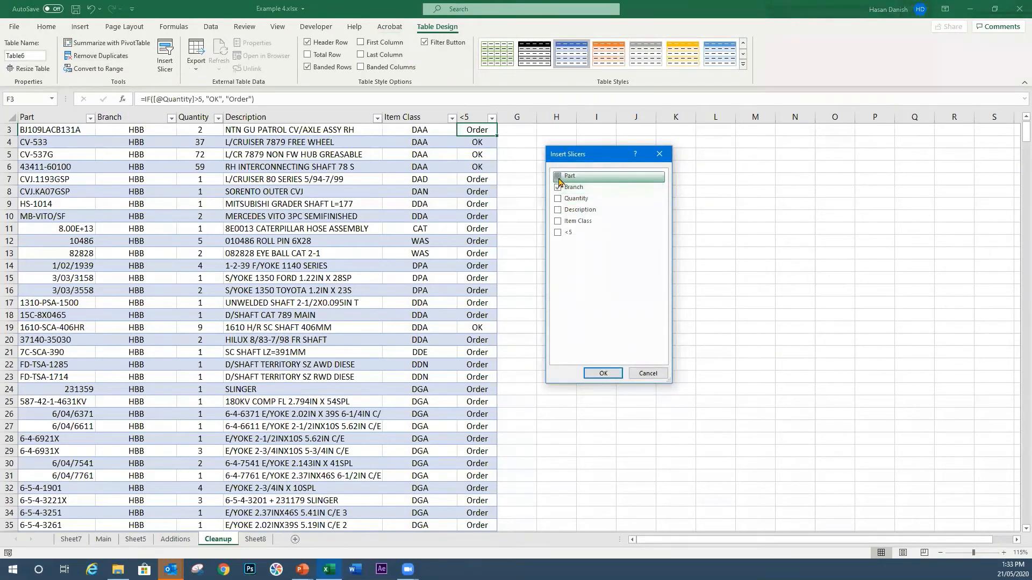
click(558, 232)
click(603, 373)
Move the Part, Branch and <5 slicers off the table into the blank area around columns H to O
drag(555, 280, 782, 230)
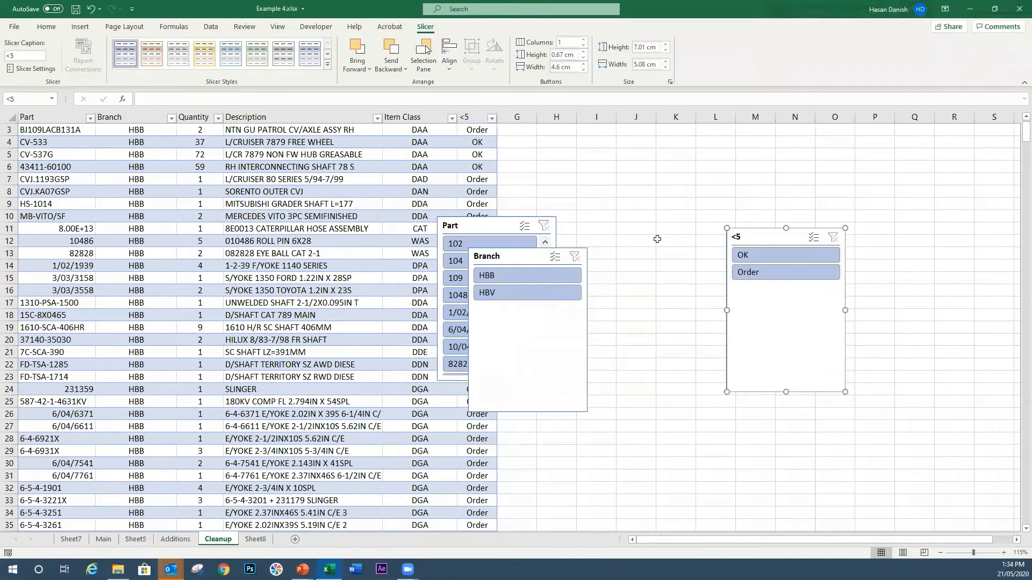
drag(511, 256, 686, 225)
drag(501, 224, 611, 191)
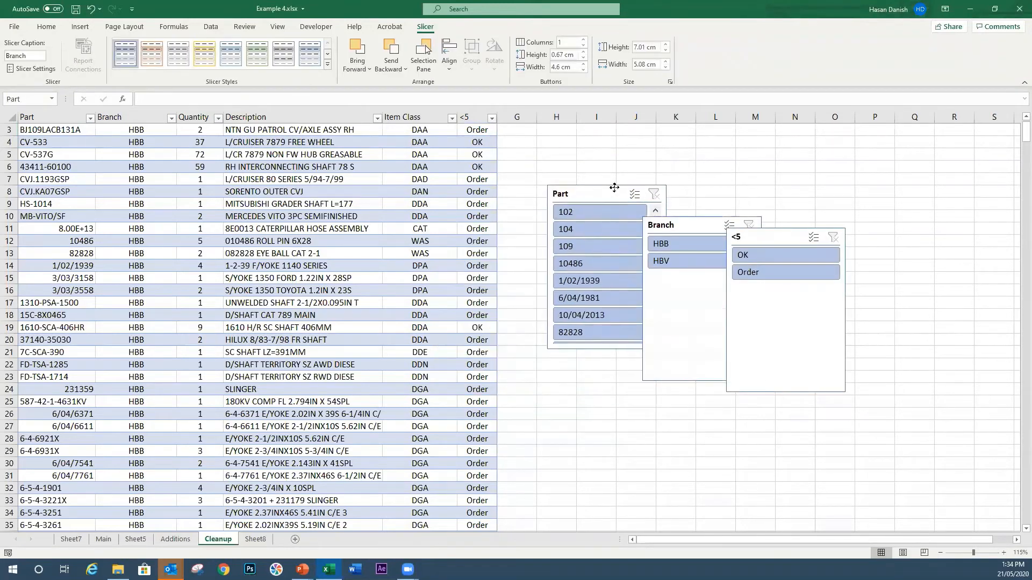
Filter the table to branch HBV, Order and part 109, switching the part to 104 and, after other parts, to 3/03/3158
click(678, 259)
click(599, 259)
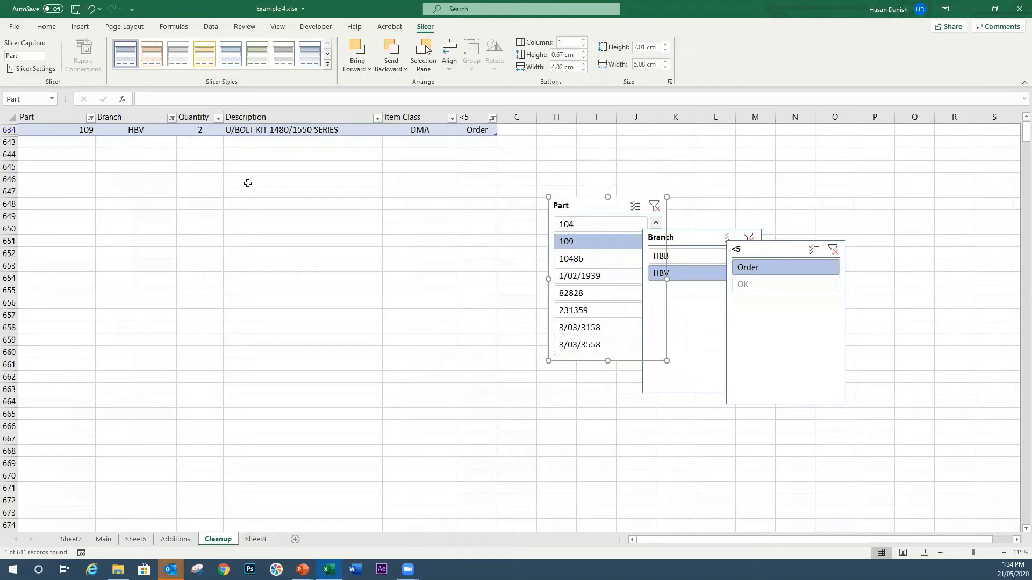
click(609, 224)
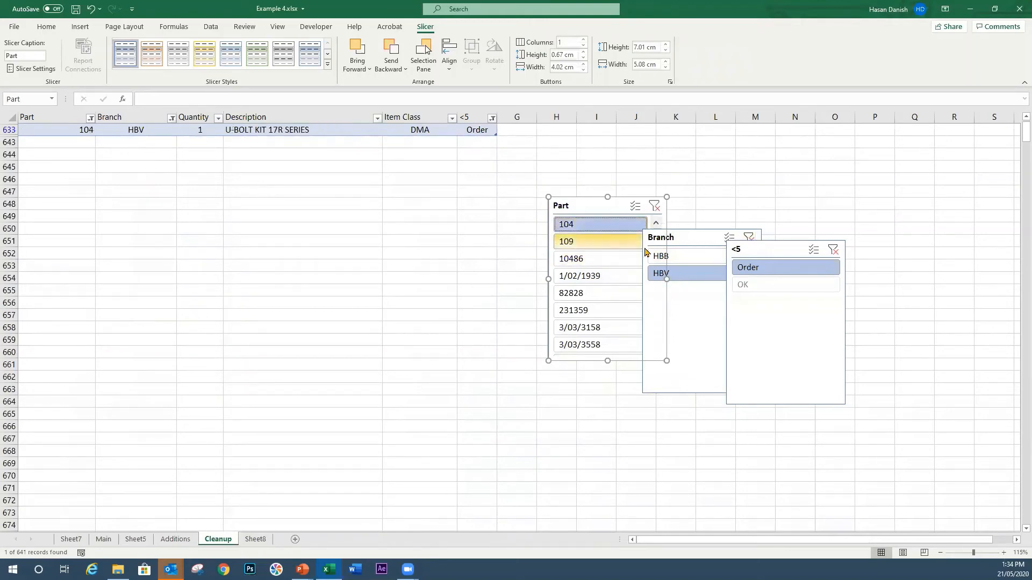
click(612, 276)
click(606, 294)
click(605, 316)
click(612, 331)
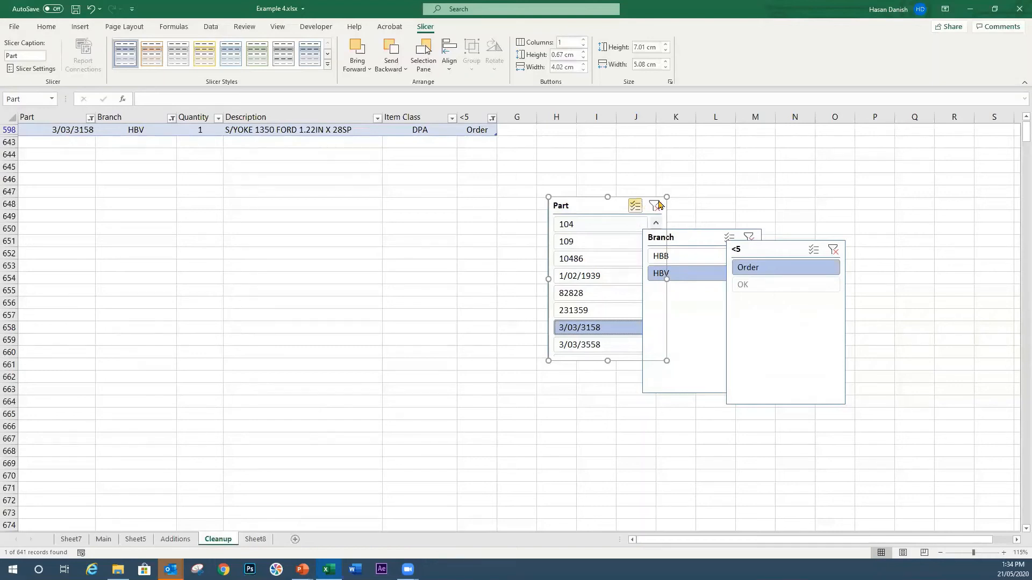
Select the Part, Branch and <5 slicers together and delete them
click(705, 240)
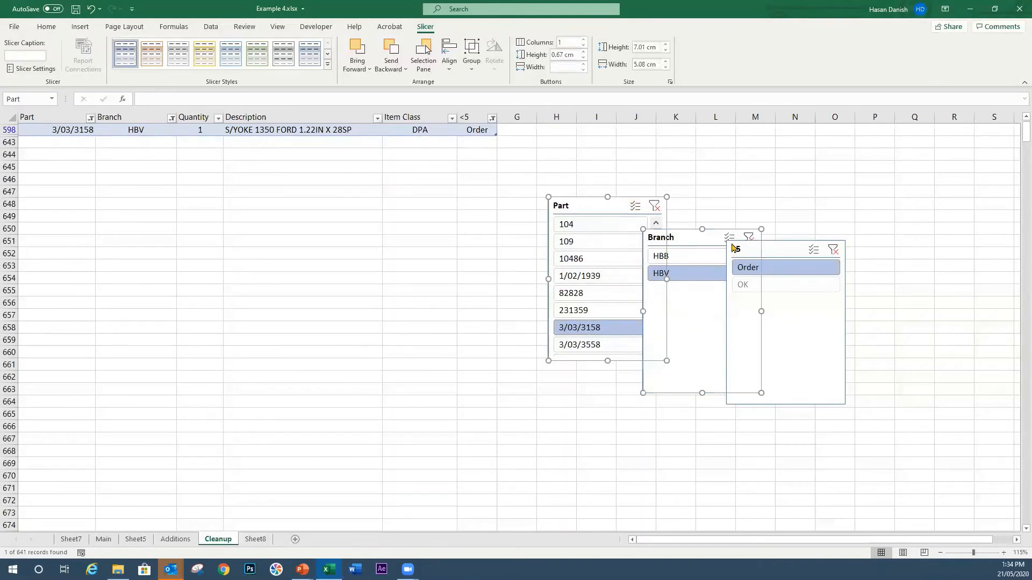
ctrl+click(769, 243)
key(Delete)
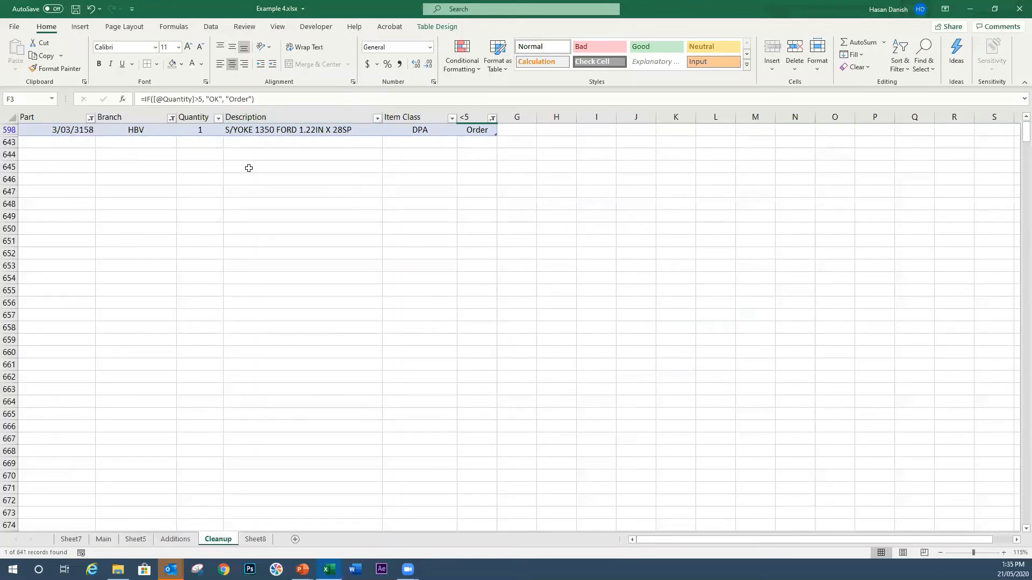
Clear all remaining filters from the Cleanup table
click(397, 131)
click(900, 59)
click(912, 148)
click(371, 240)
scroll(350, 226, up, 1)
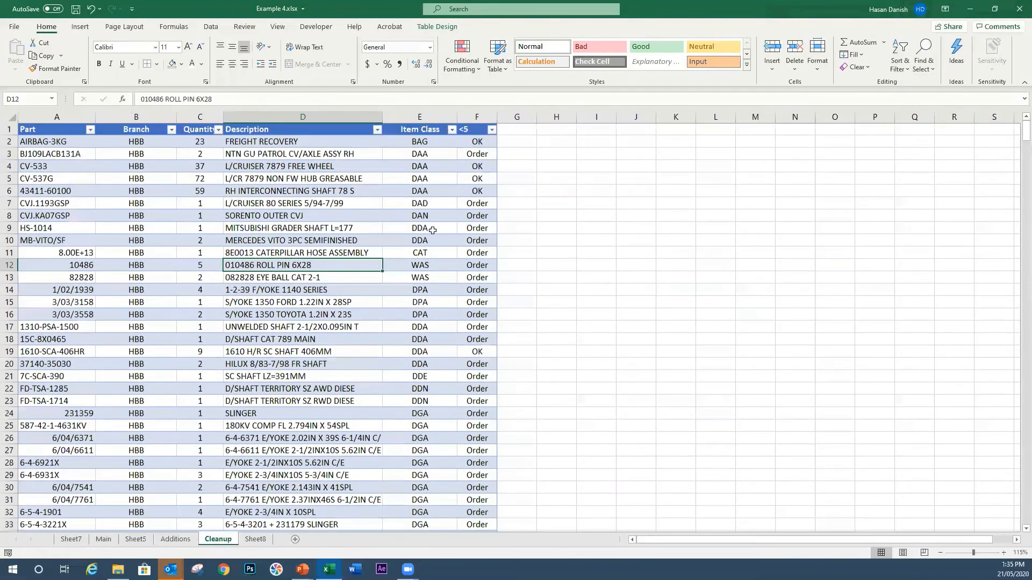
scroll(203, 158, up, 5)
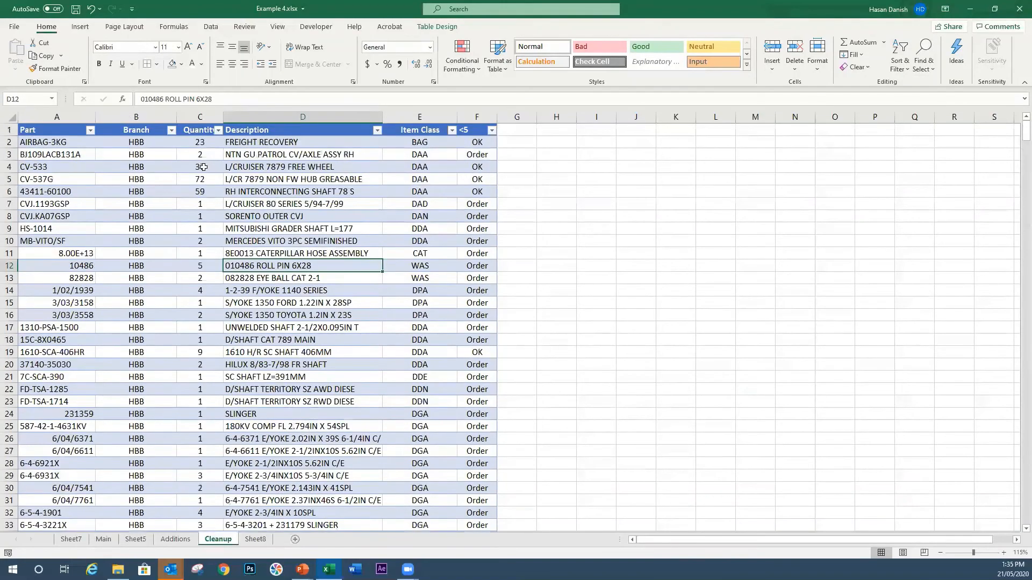
click(202, 168)
scroll(200, 218, down, 9)
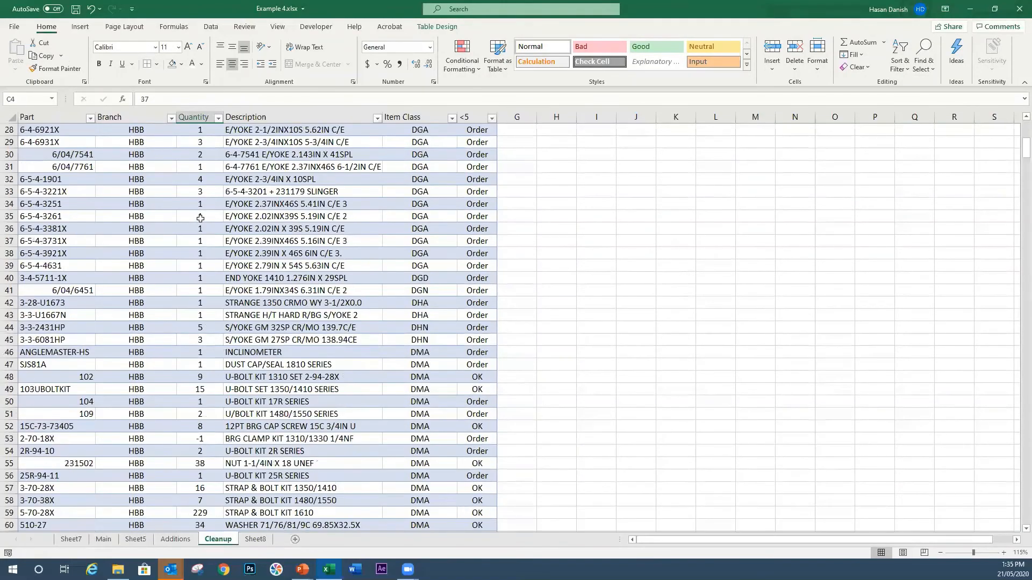
scroll(200, 215, up, 9)
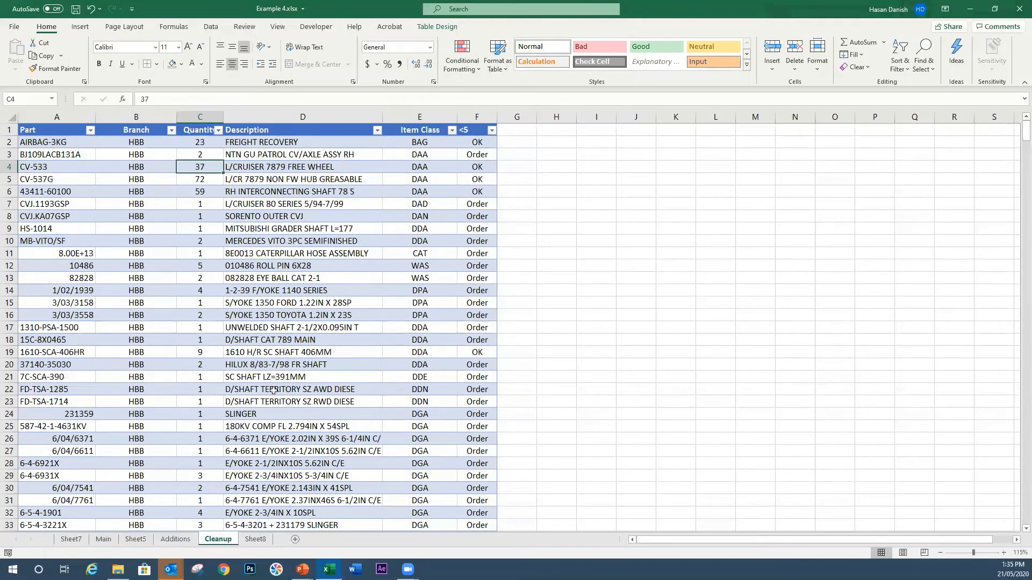
Go to Sheet8 and select the empty cell B1 above the part codes
click(255, 539)
scroll(230, 511, up, 10)
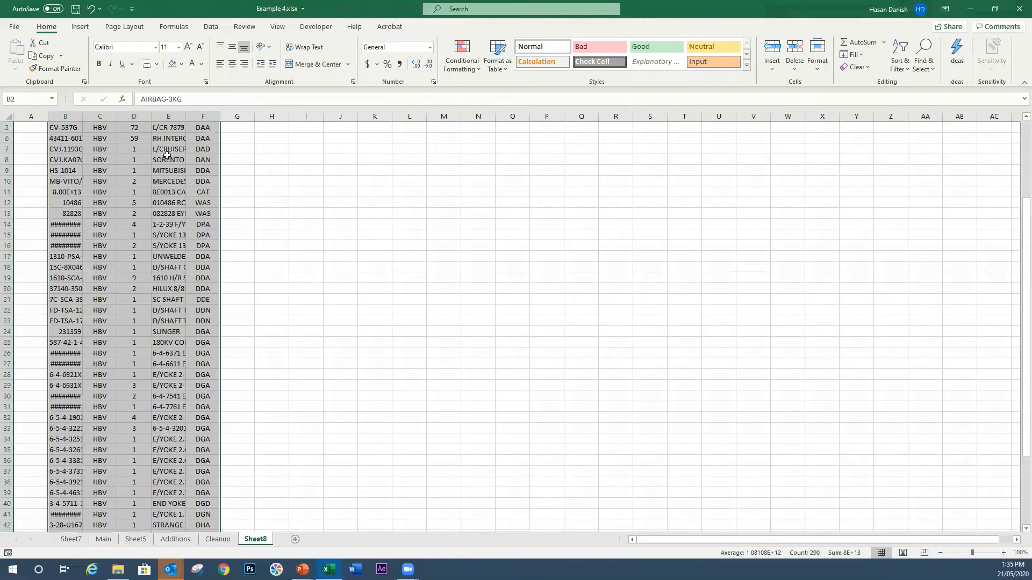
click(81, 138)
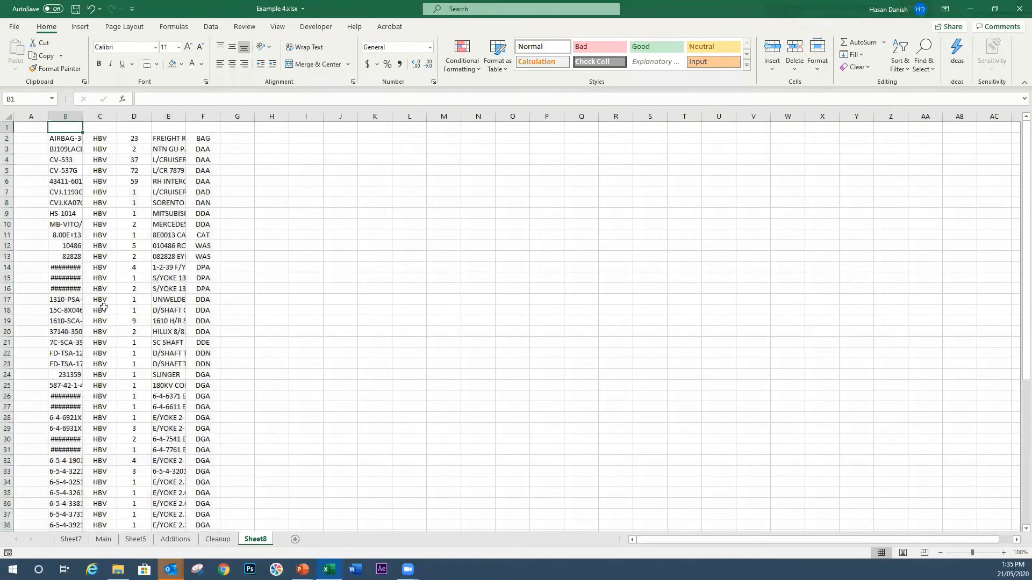
click(218, 539)
drag(53, 132, 479, 131)
click(255, 539)
Enter the headers Part, Br, Qty, Desc and Item in B1:F1 of Sheet8 and make them bold
text(Part)
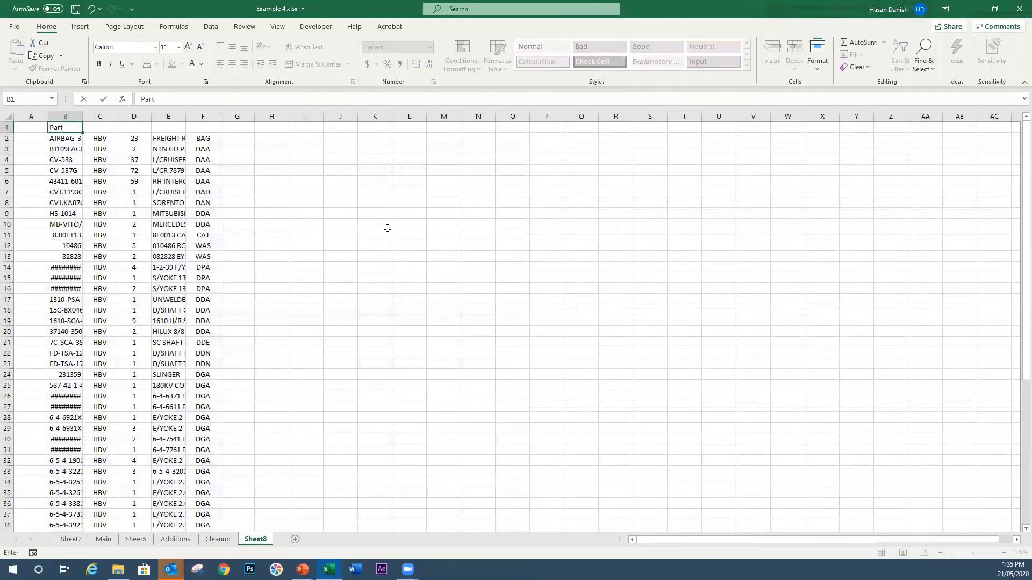
key(Tab)
text(Br)
key(Tab)
text(W)
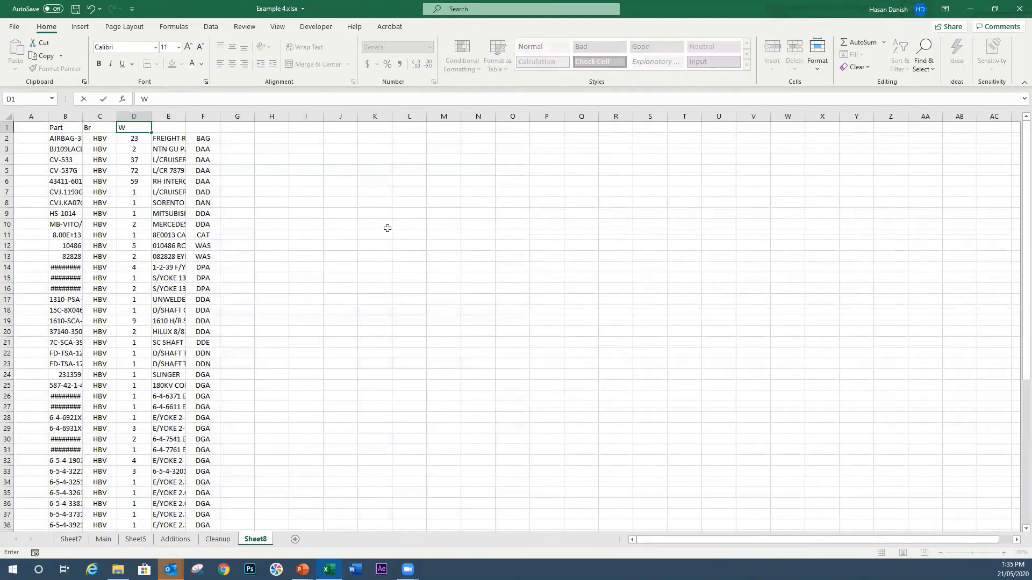
text(ty)
key(Tab)
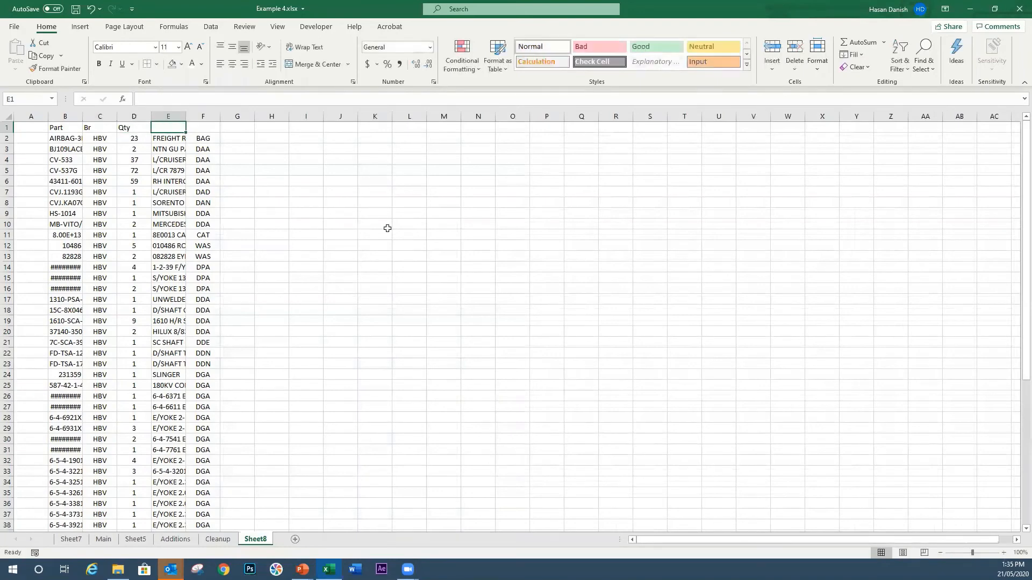
text(Desc)
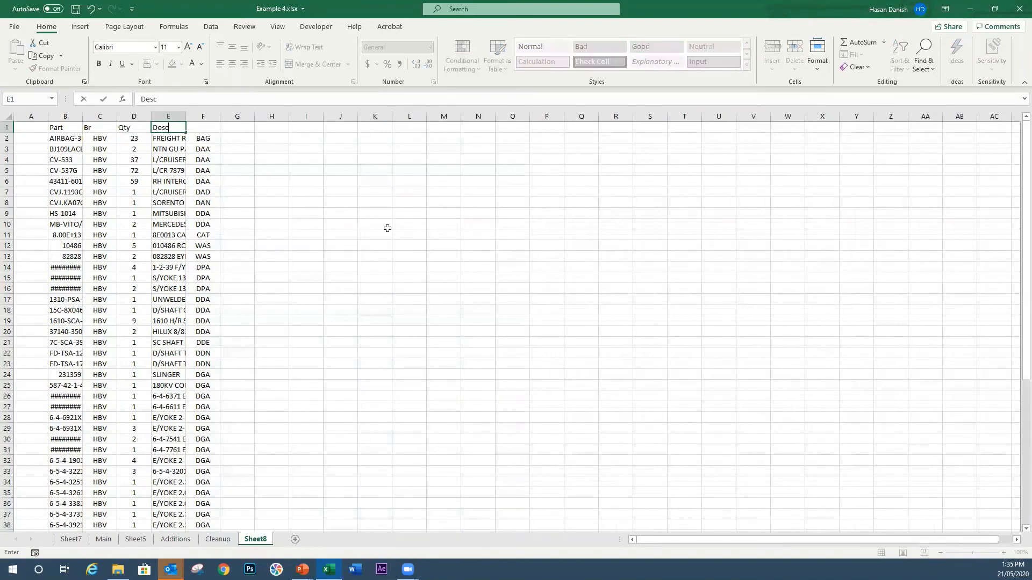
key(Tab)
text(Item)
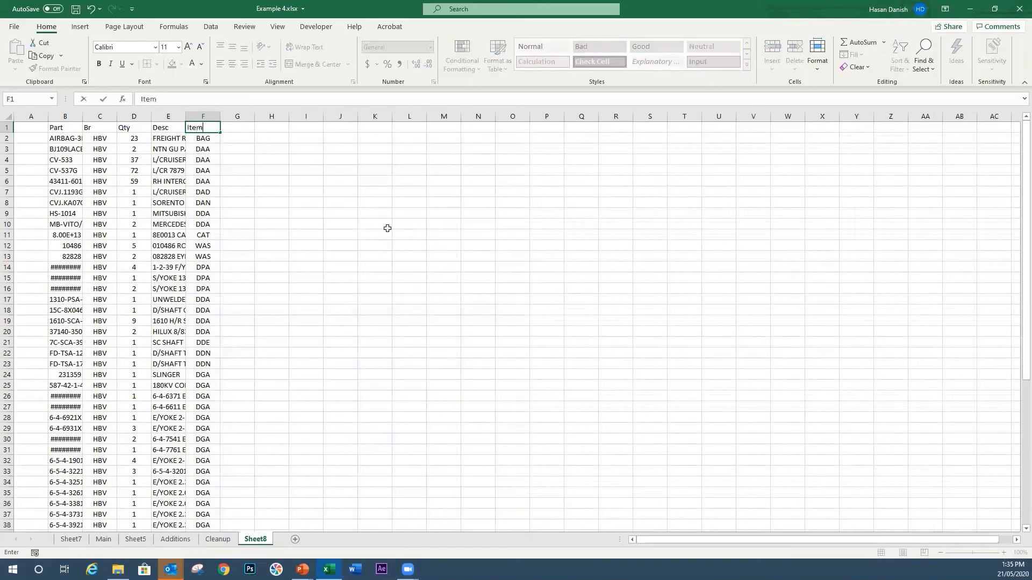
key(Return)
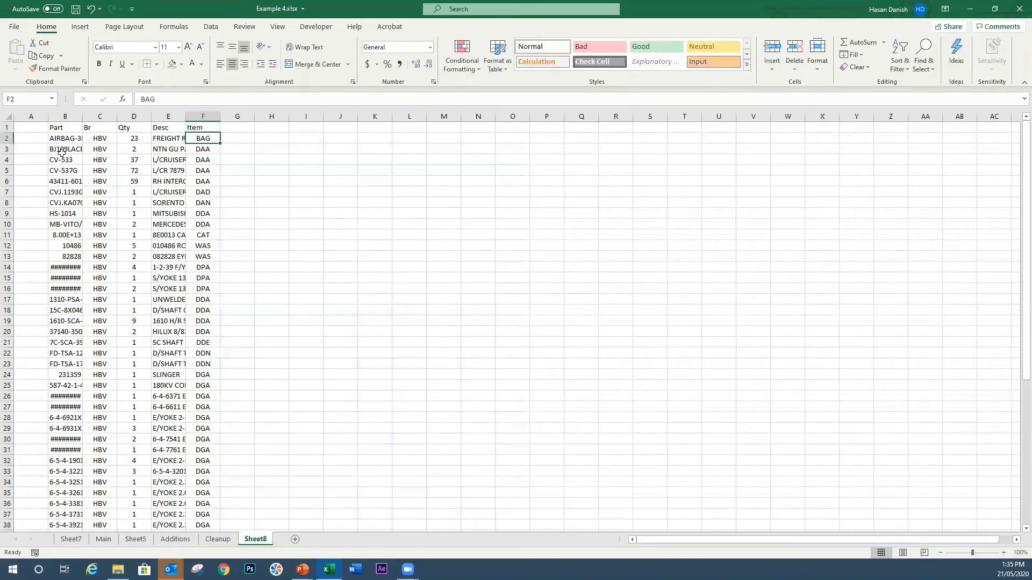
drag(66, 128, 203, 128)
click(98, 63)
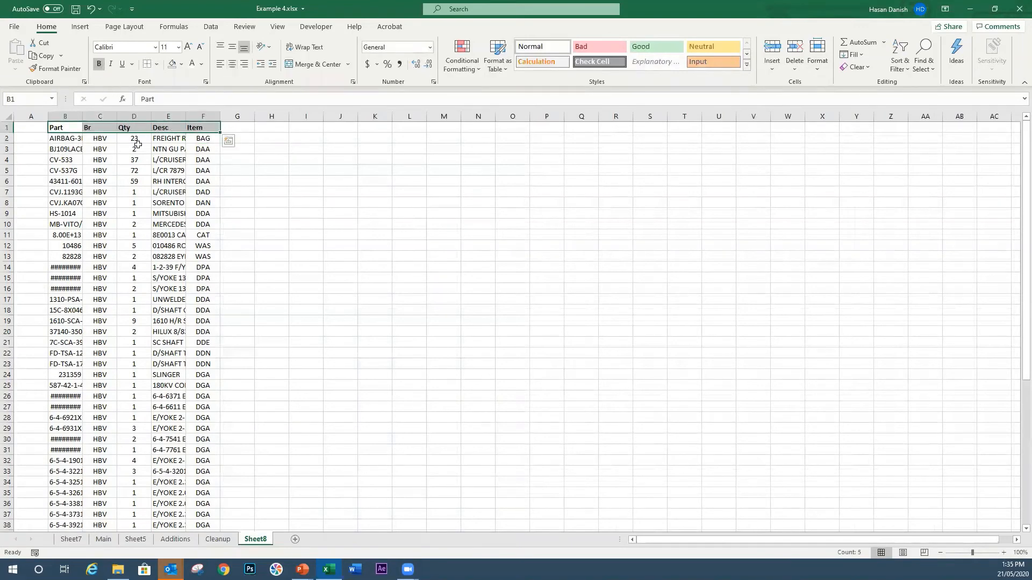
Compare how the headings behave when scrolling down the plain range on Sheet8 and the formatted table on Cleanup
scroll(134, 141, down, 3)
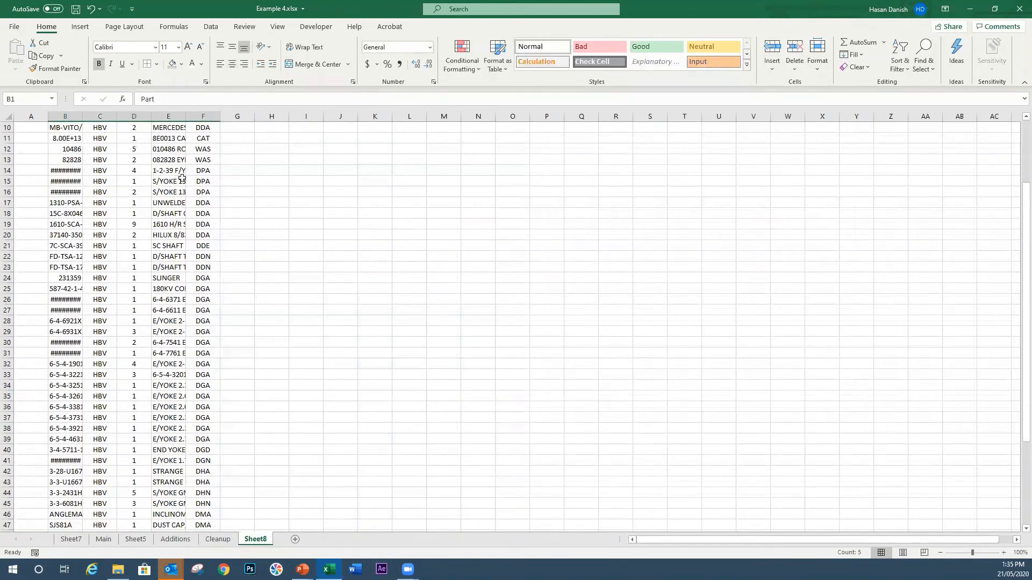
click(171, 180)
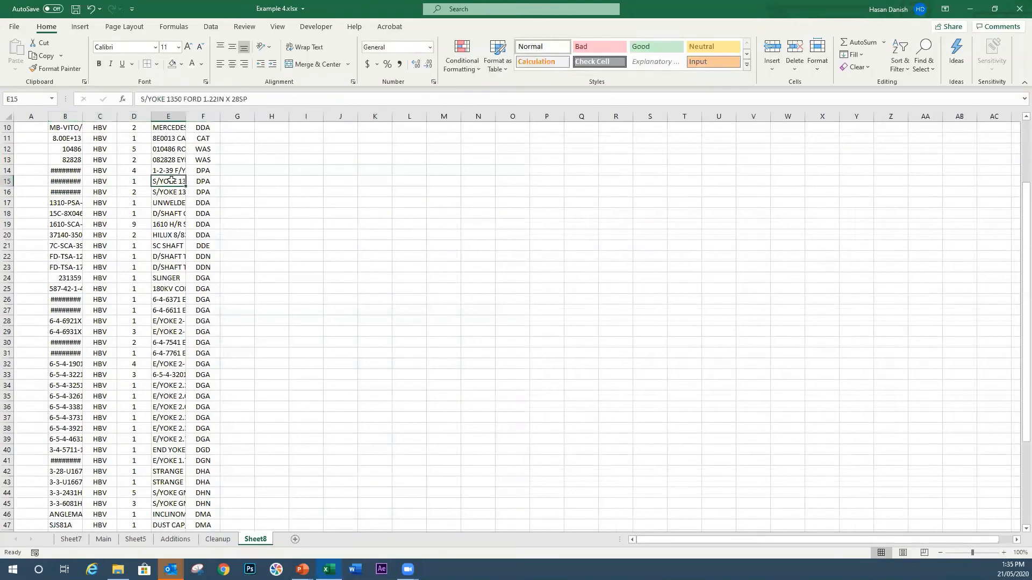
scroll(171, 181, up, 3)
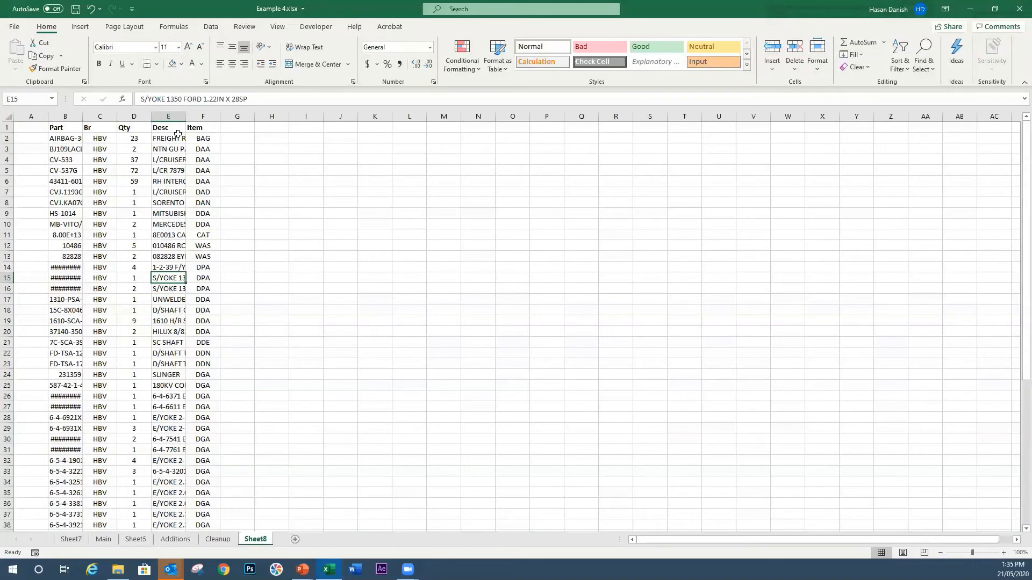
click(220, 539)
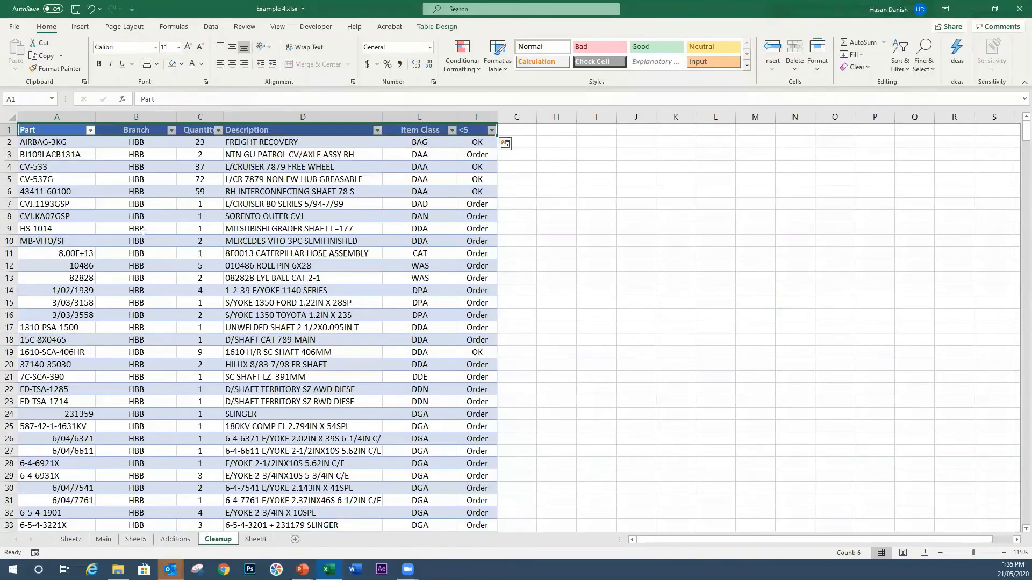
click(166, 164)
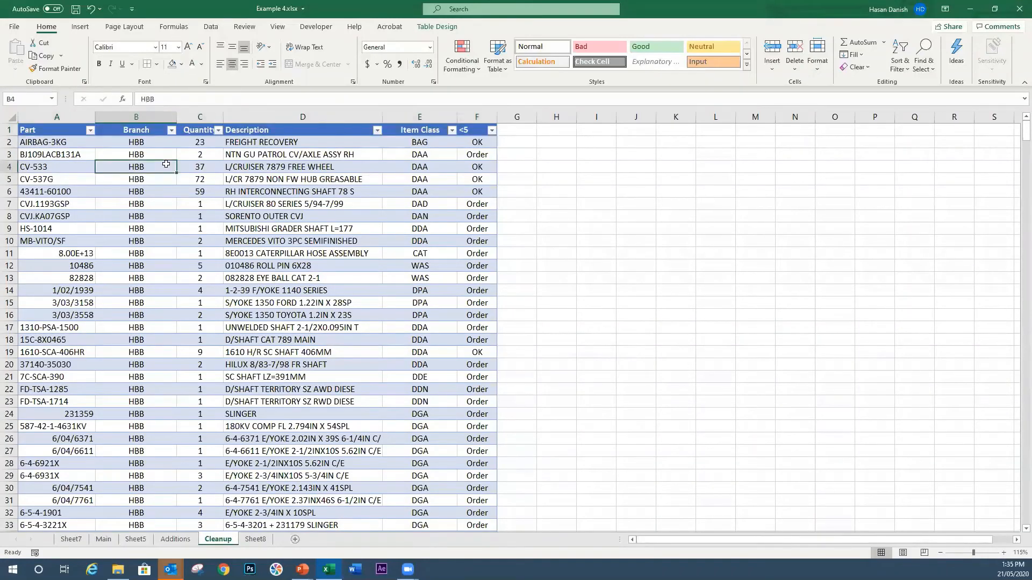
scroll(166, 164, down, 4)
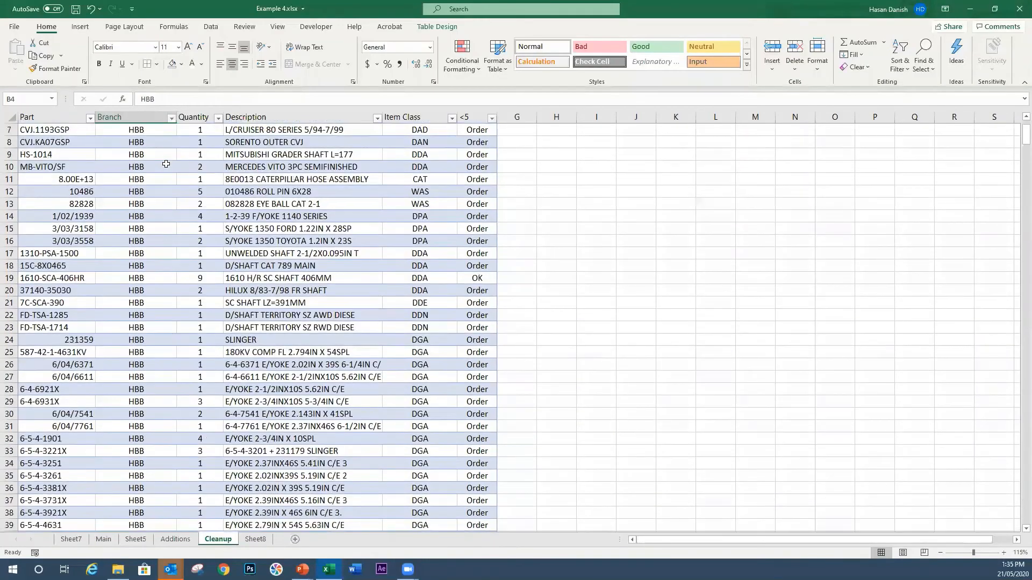
scroll(166, 164, down, 1)
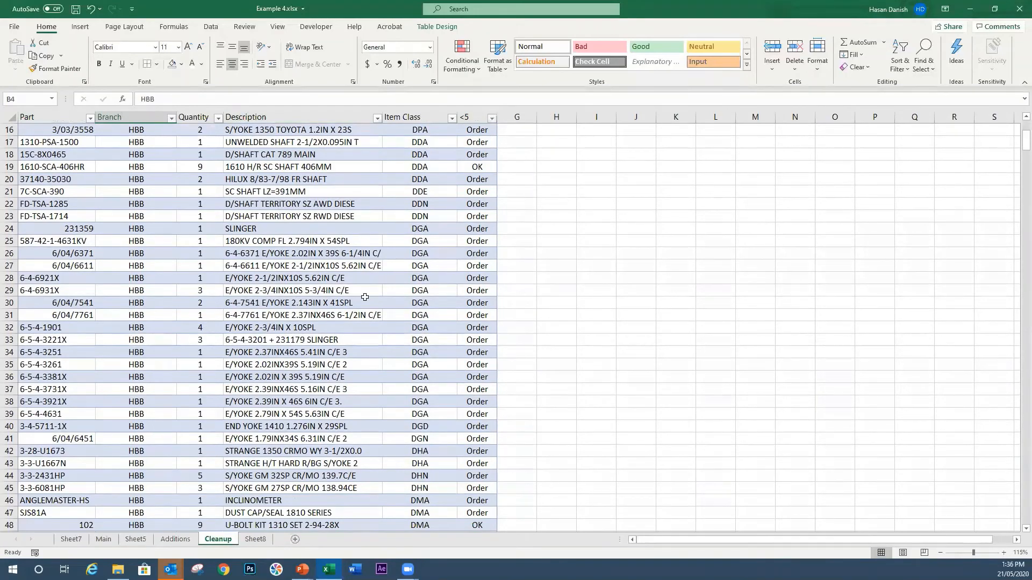
scroll(365, 298, down, 2)
scroll(365, 297, down, 7)
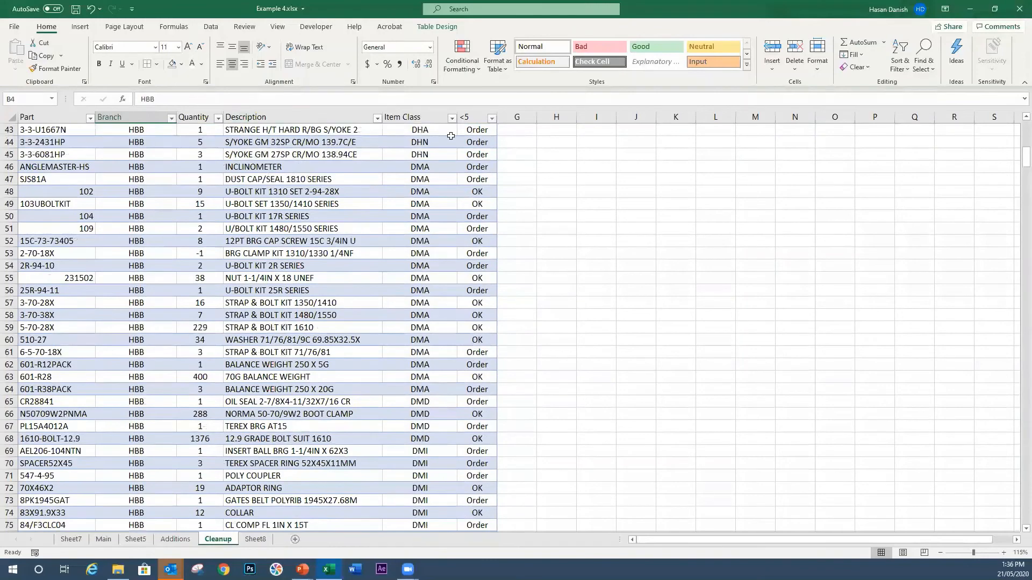
scroll(380, 297, down, 5)
scroll(380, 297, down, 5)
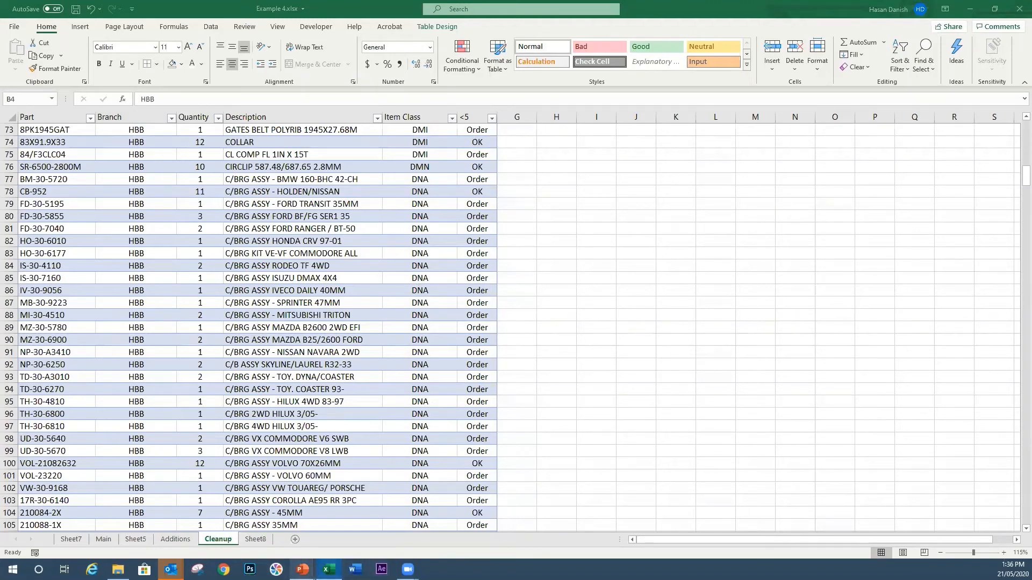
Switch from Excel to the running PowerPoint slide show with the Benefits slide
mouse_move(302, 569)
click(280, 531)
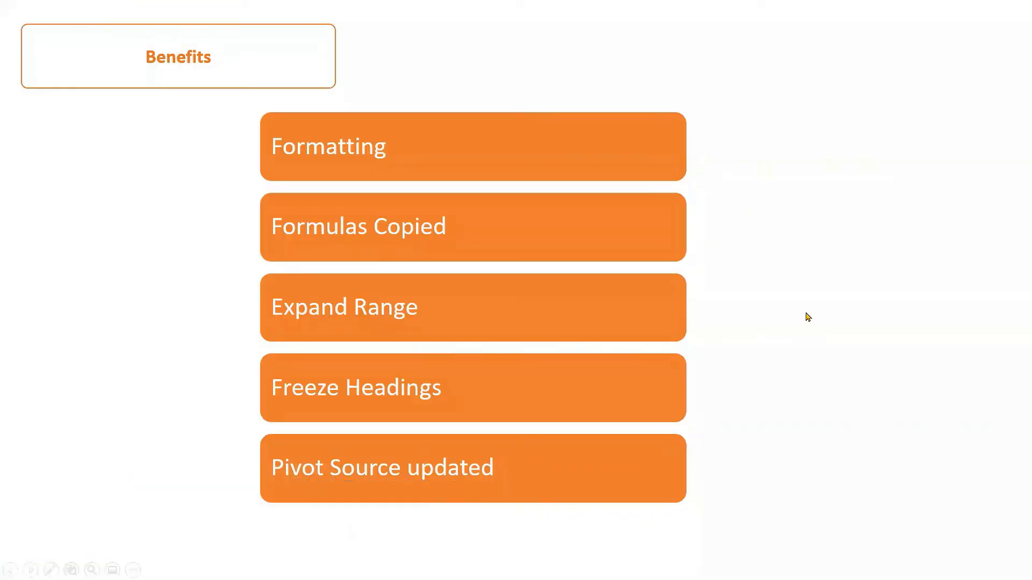
click(809, 317)
key(Left)
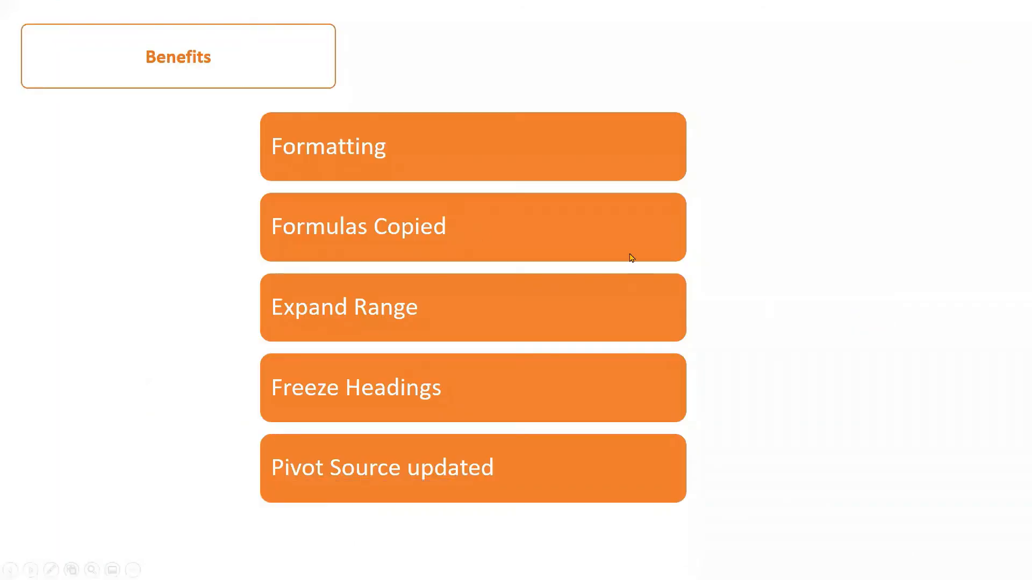
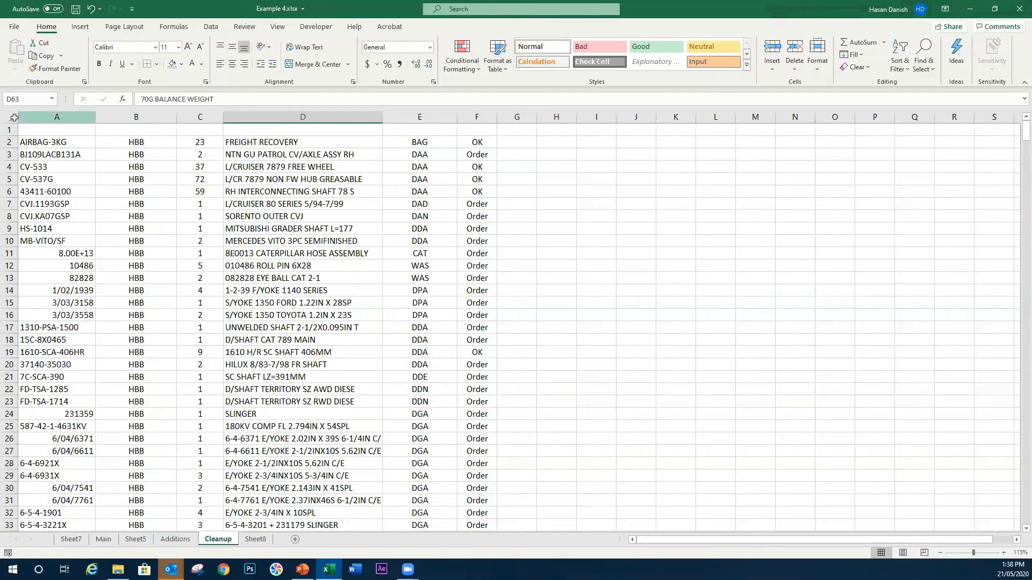
Set the font of all cells on the Cleanup sheet to Times New Roman
click(11, 116)
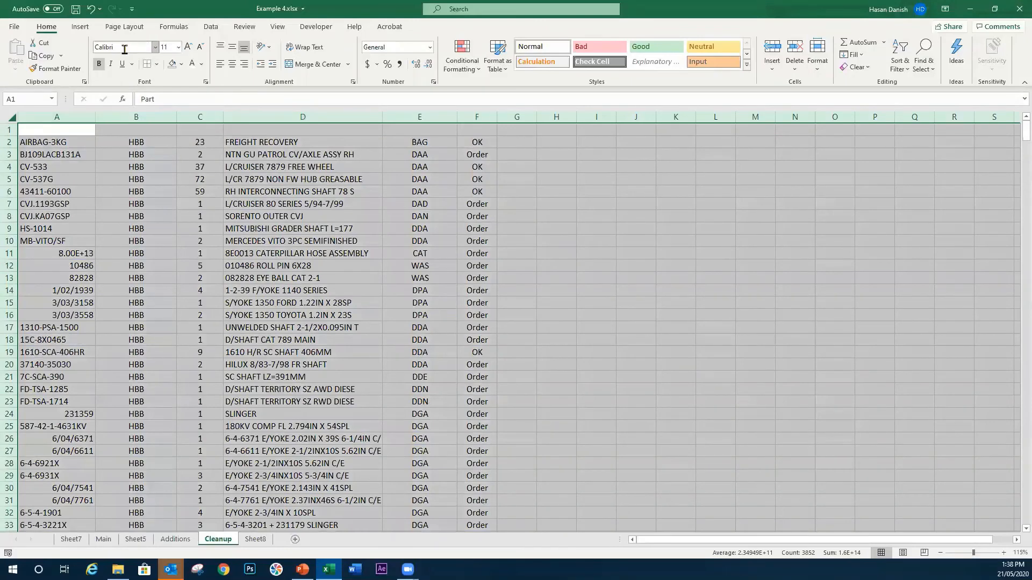
click(155, 47)
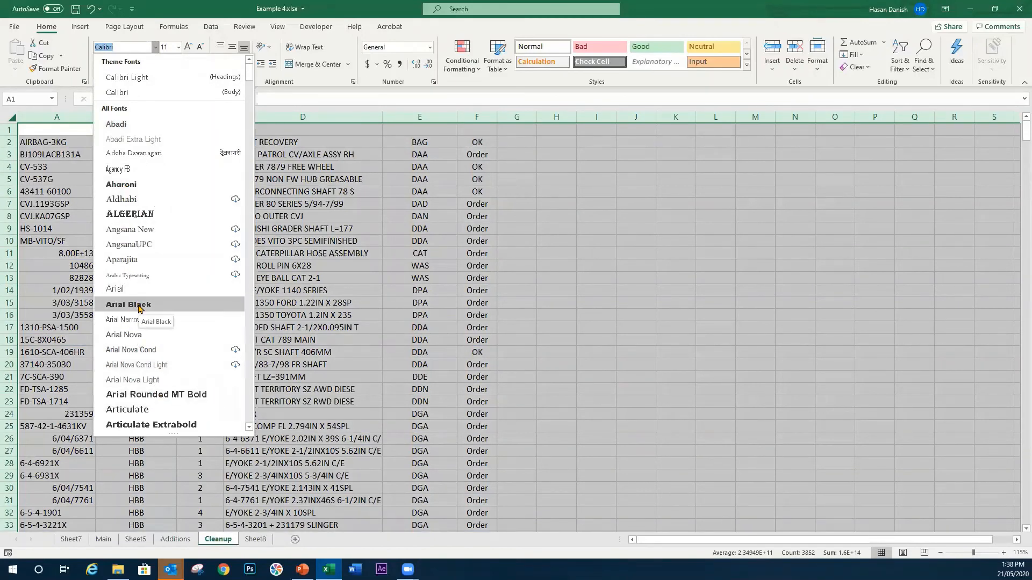
text(Times New Roman)
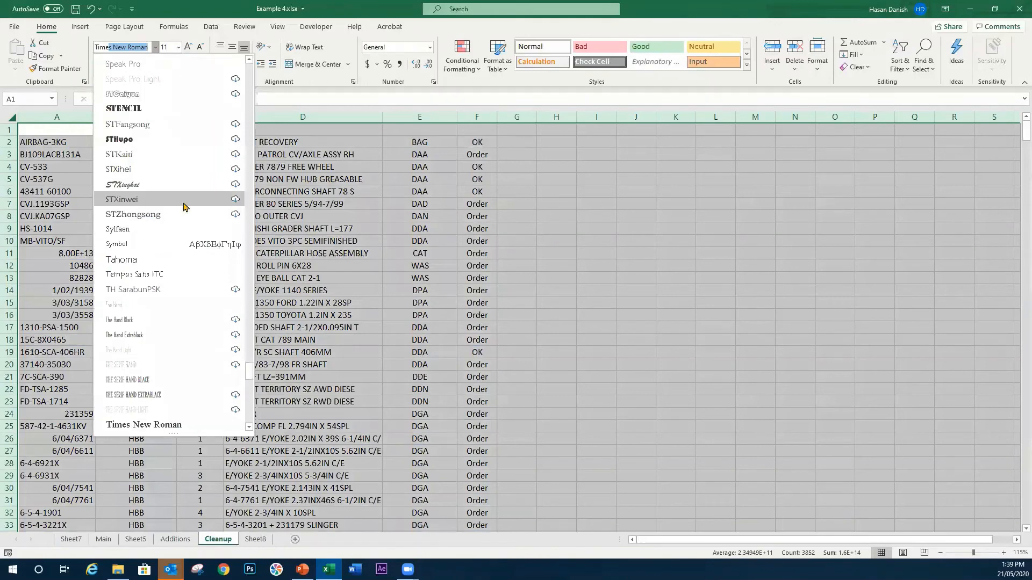
key(Return)
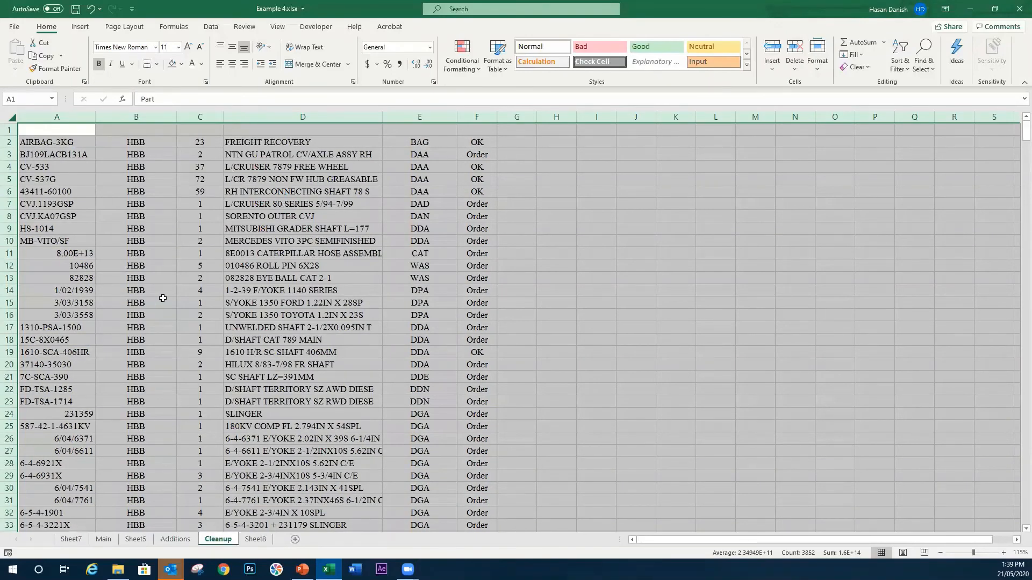
click(583, 325)
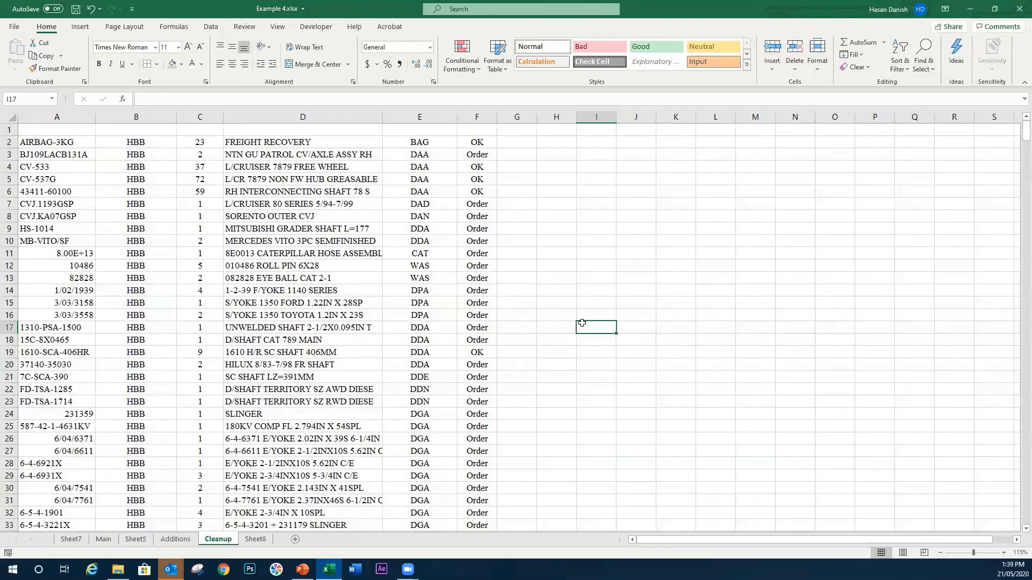
Set the font of the empty cell I17 to Calibri Light
click(155, 47)
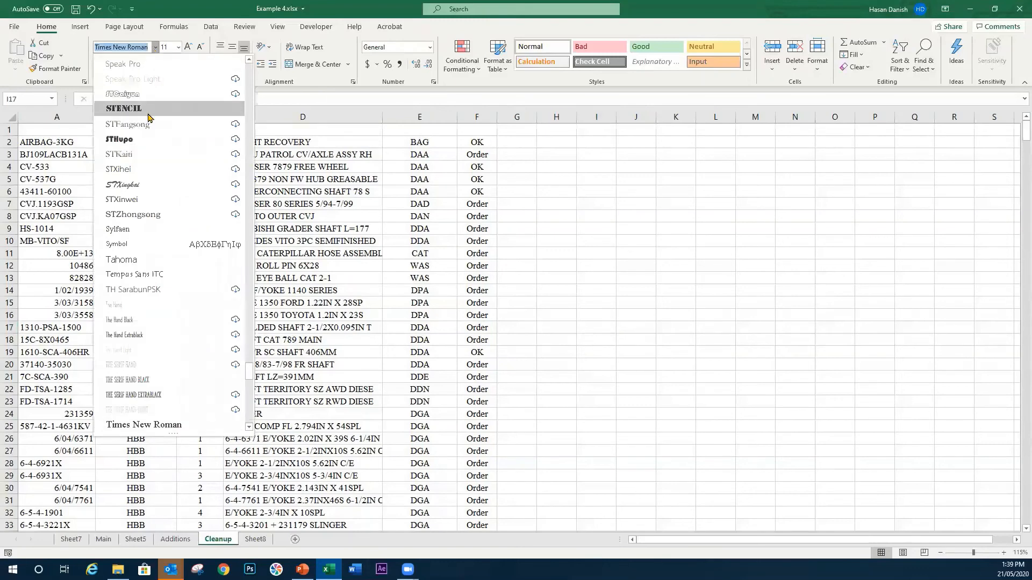
text(Calibri Light)
key(Return)
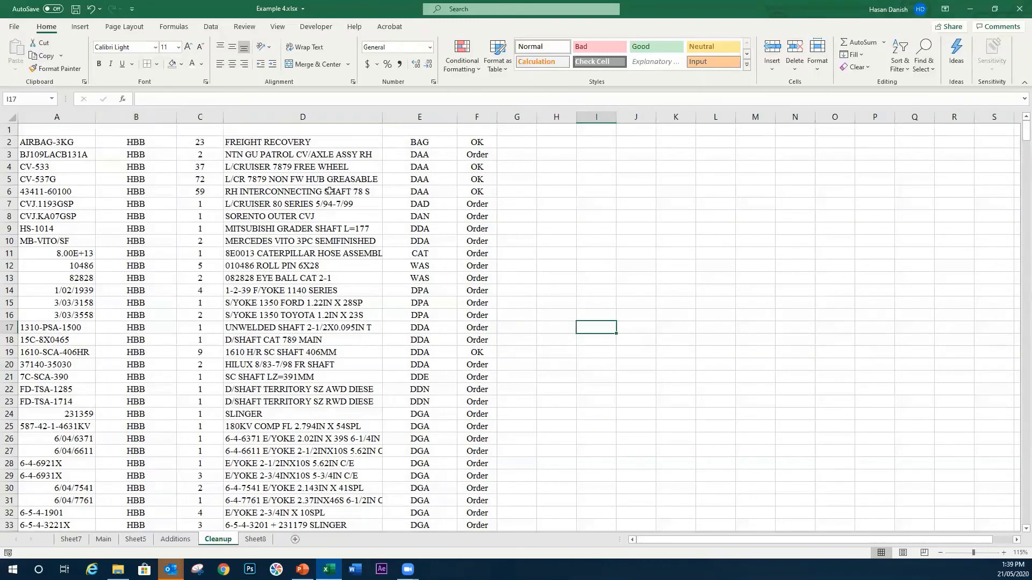
Set the font of all cells on the Cleanup sheet to Calibri Light
click(10, 117)
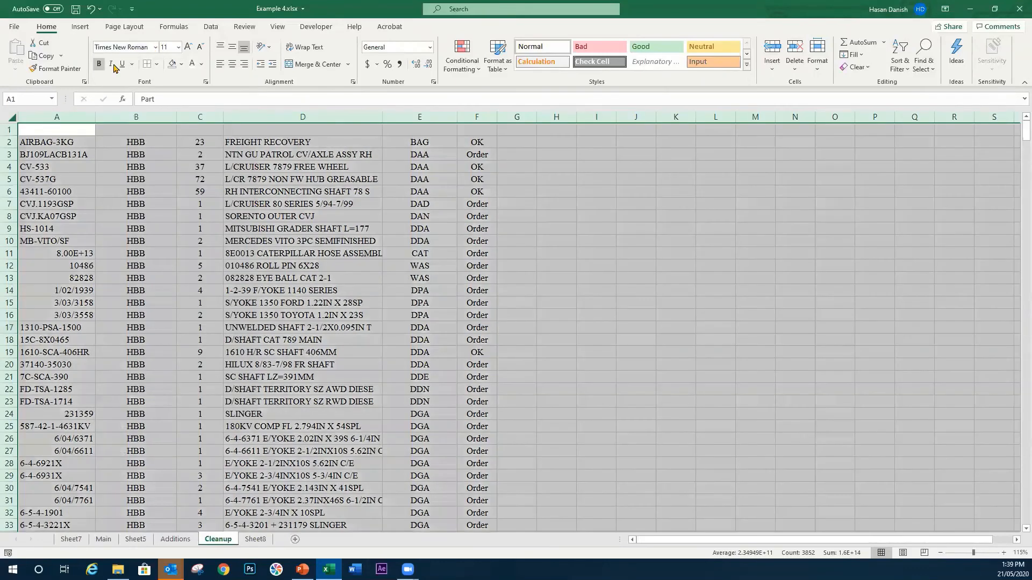
click(134, 47)
text(Calibri Light)
key(Return)
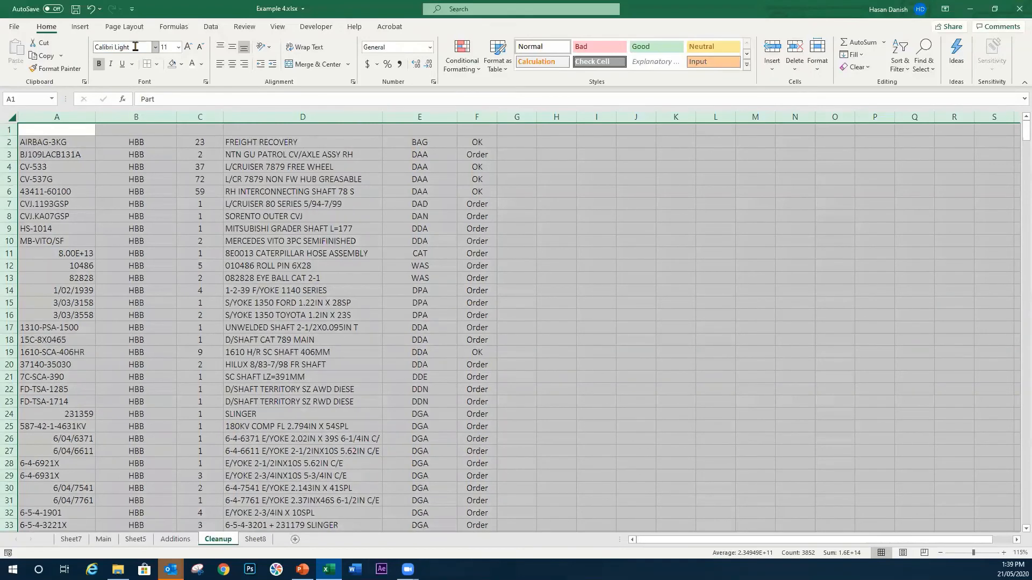
click(580, 268)
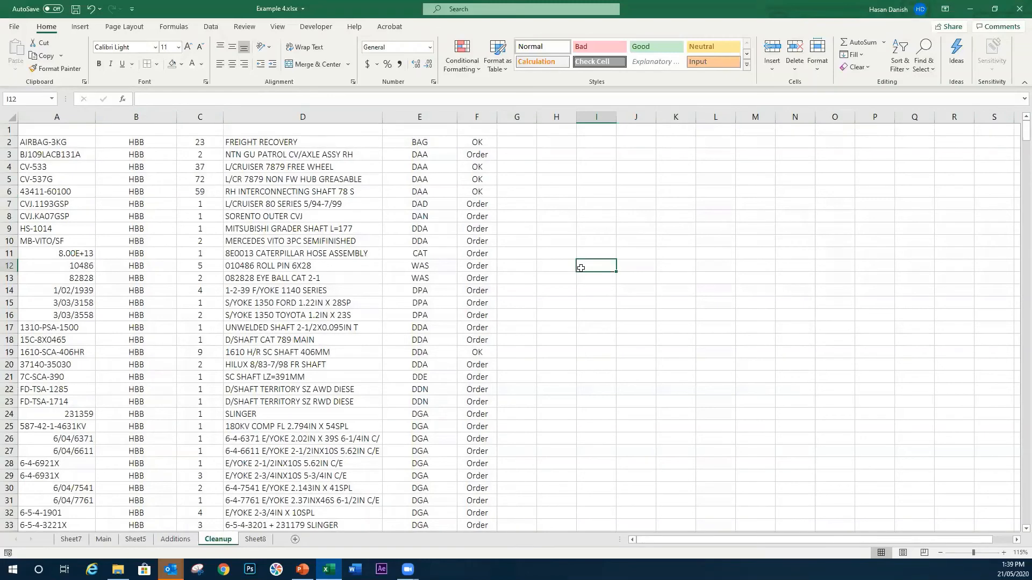
Reduce the font size of all cells on the Cleanup sheet to 9
click(11, 116)
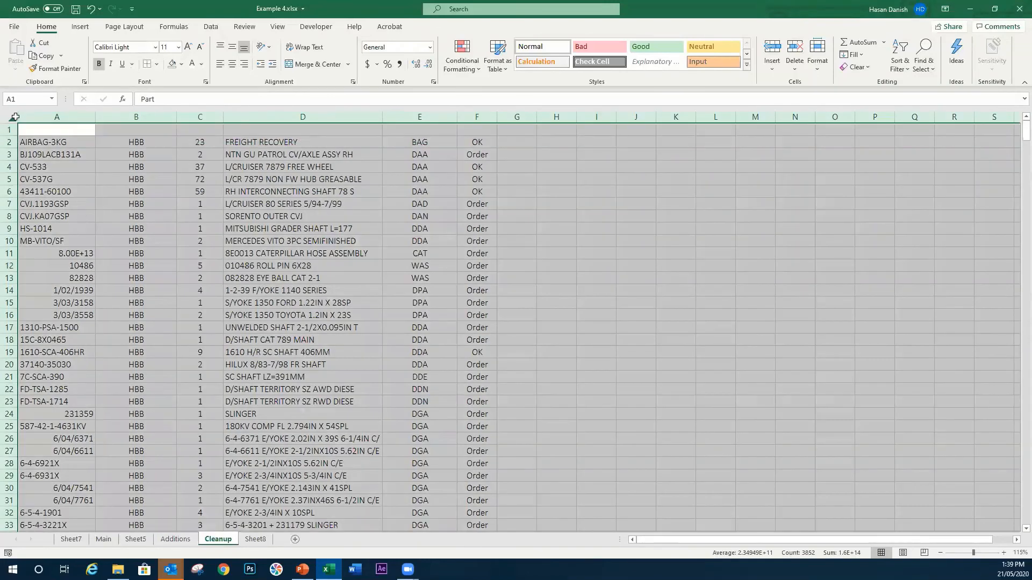
click(200, 48)
click(200, 47)
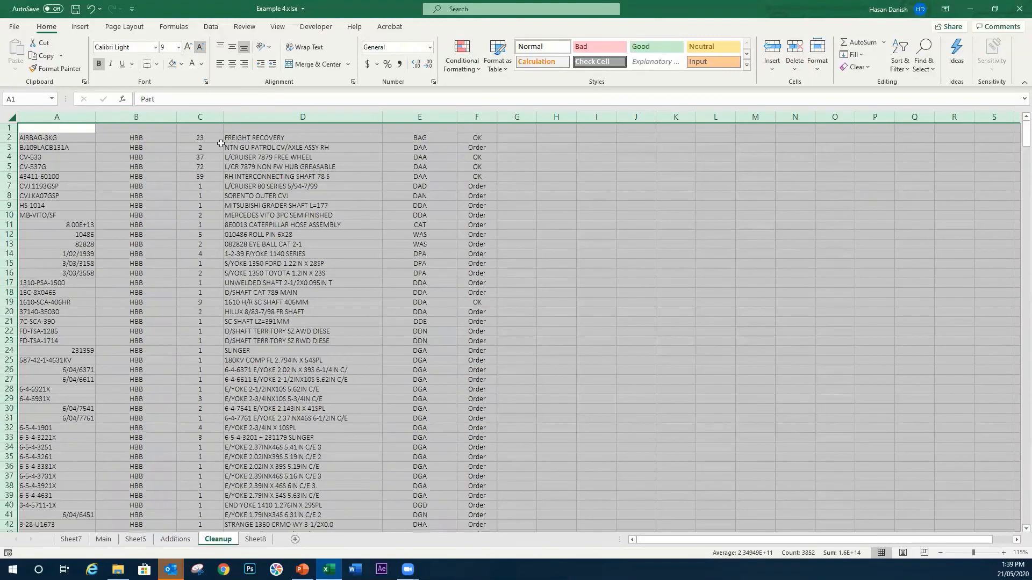
scroll(223, 208, up, 1)
scroll(224, 208, up, 1)
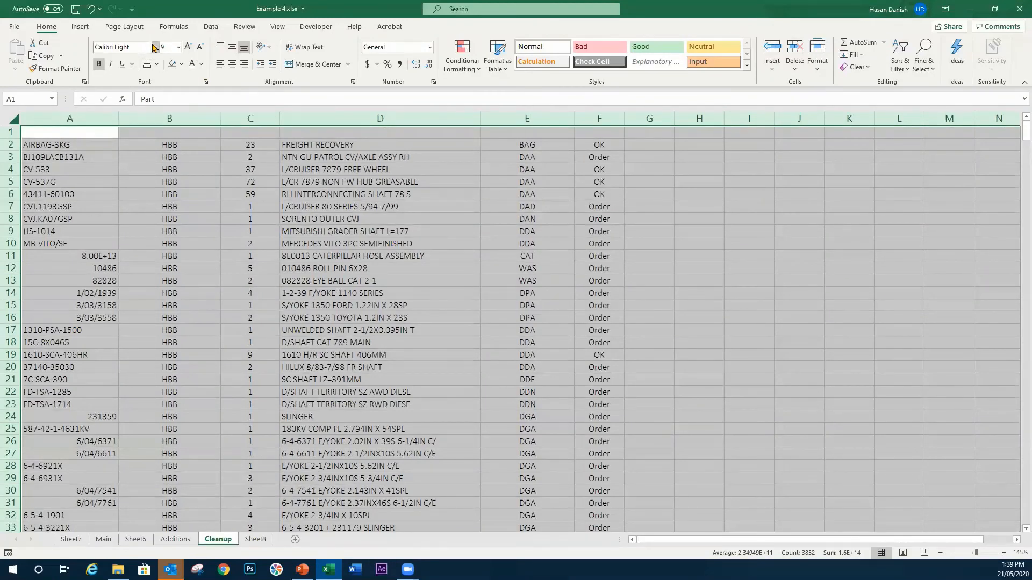
click(394, 233)
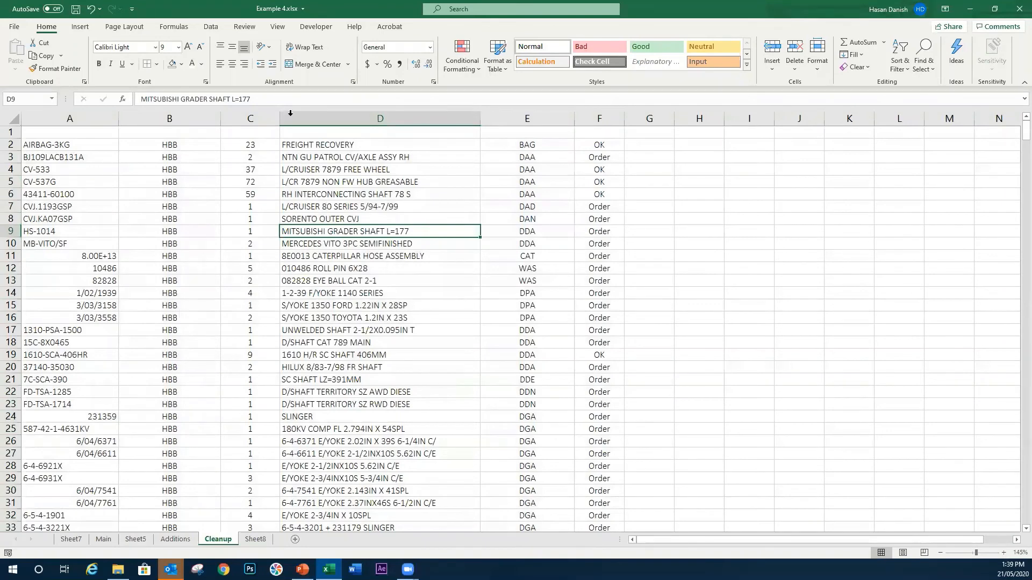
Check the First Step slide in PowerPoint, return to Excel and enter the heading Parts in A1 of Cleanup
click(302, 569)
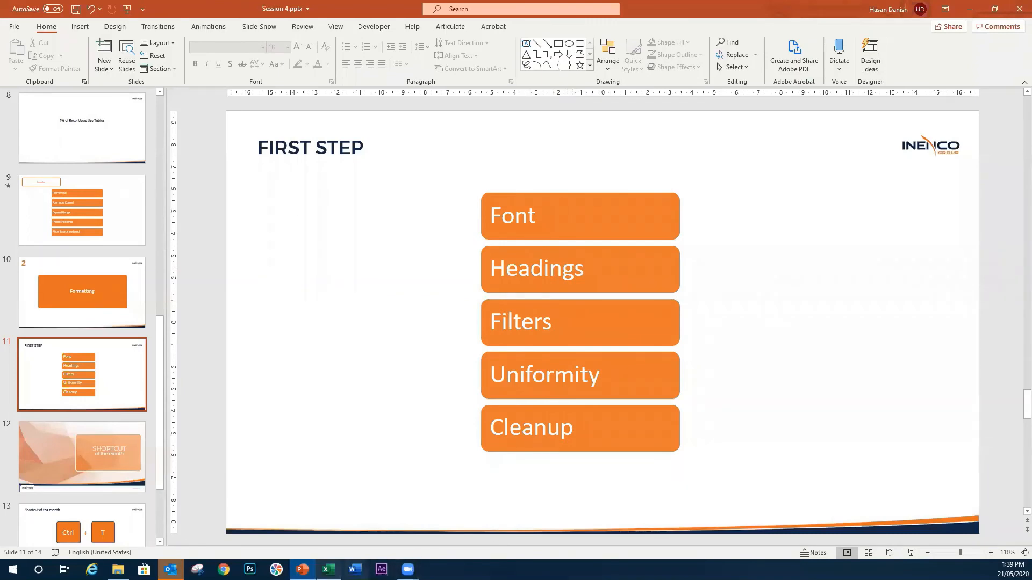
click(329, 569)
click(62, 133)
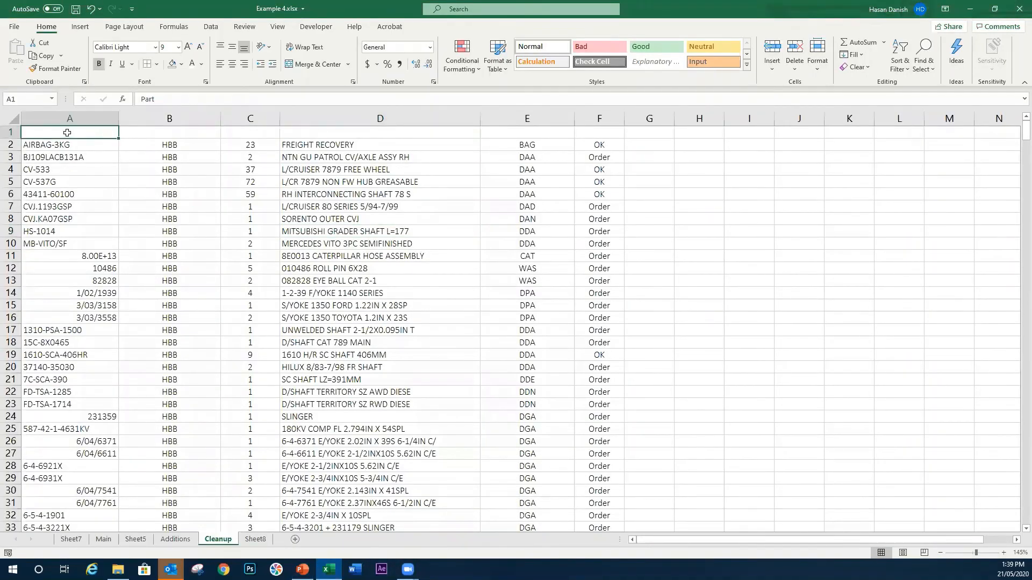
text(Pa)
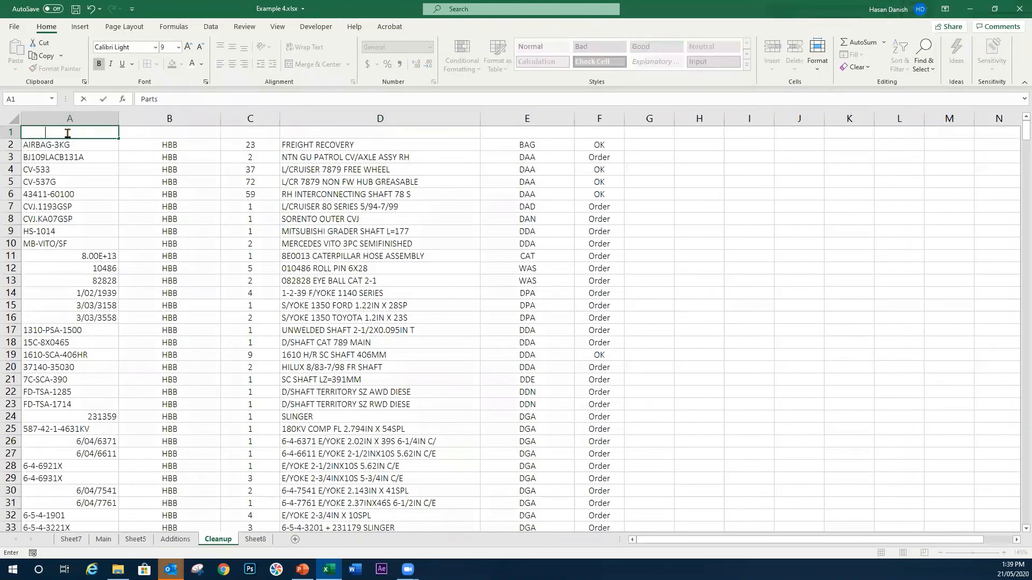
key(Tab)
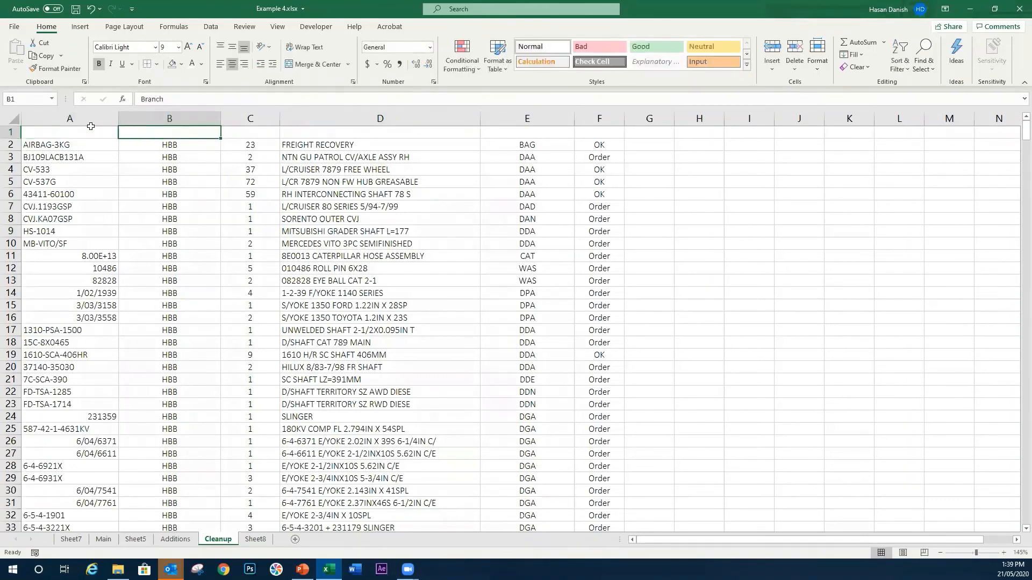
Set the font colour of the headings in A1:F1 to black and centre them horizontally
drag(89, 132, 588, 129)
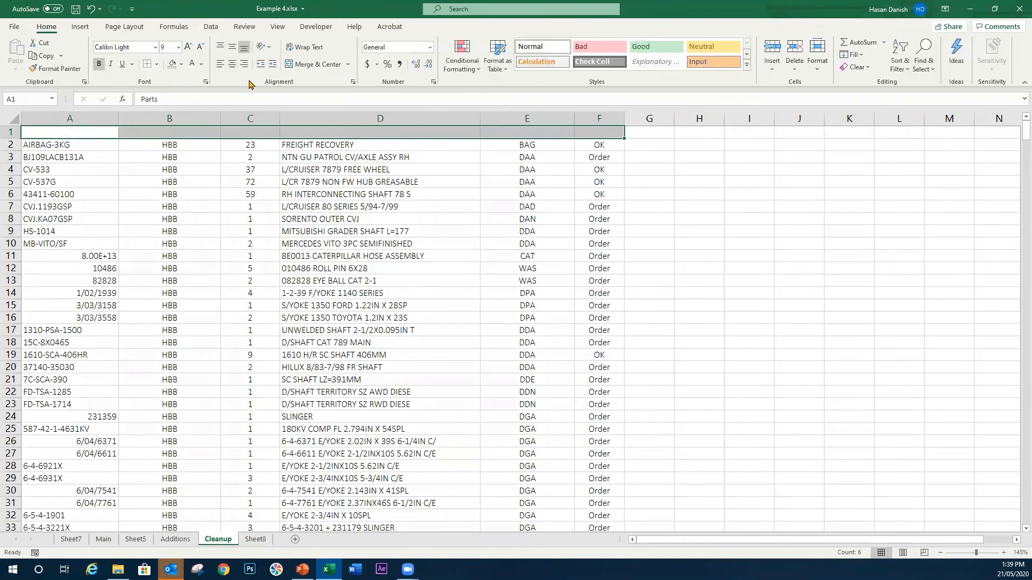
click(201, 64)
click(207, 79)
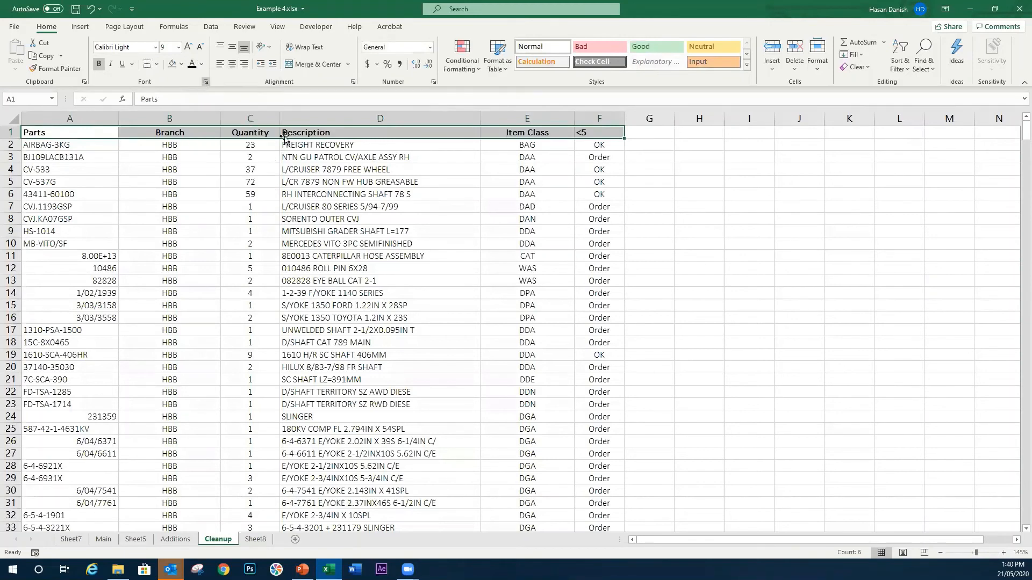
click(553, 254)
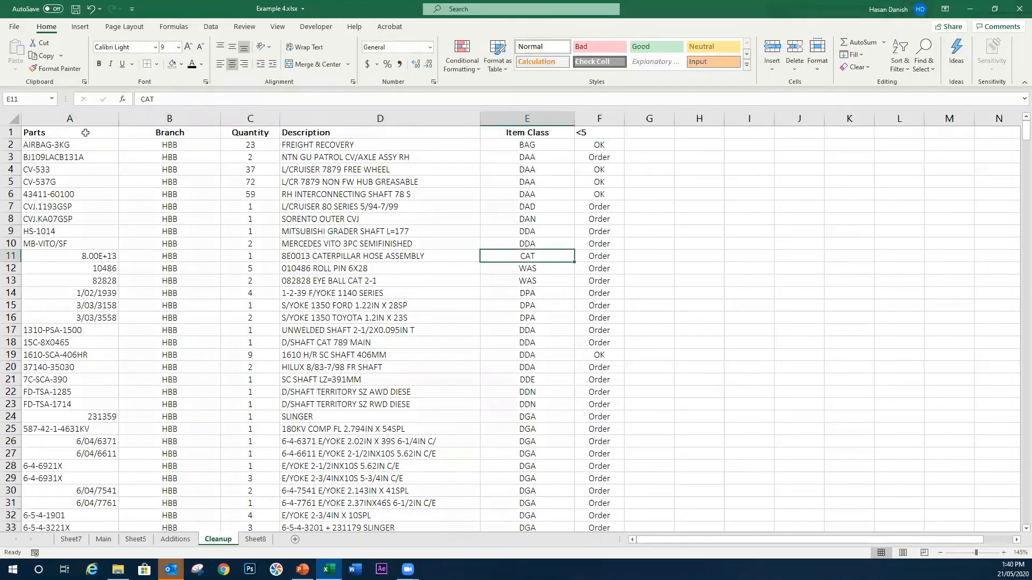
drag(84, 132, 596, 132)
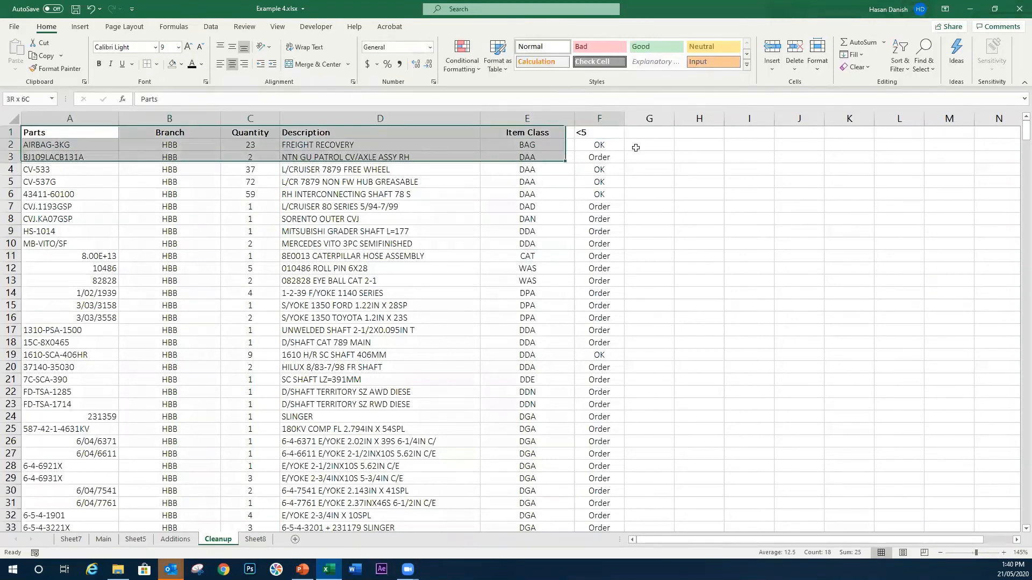
click(232, 65)
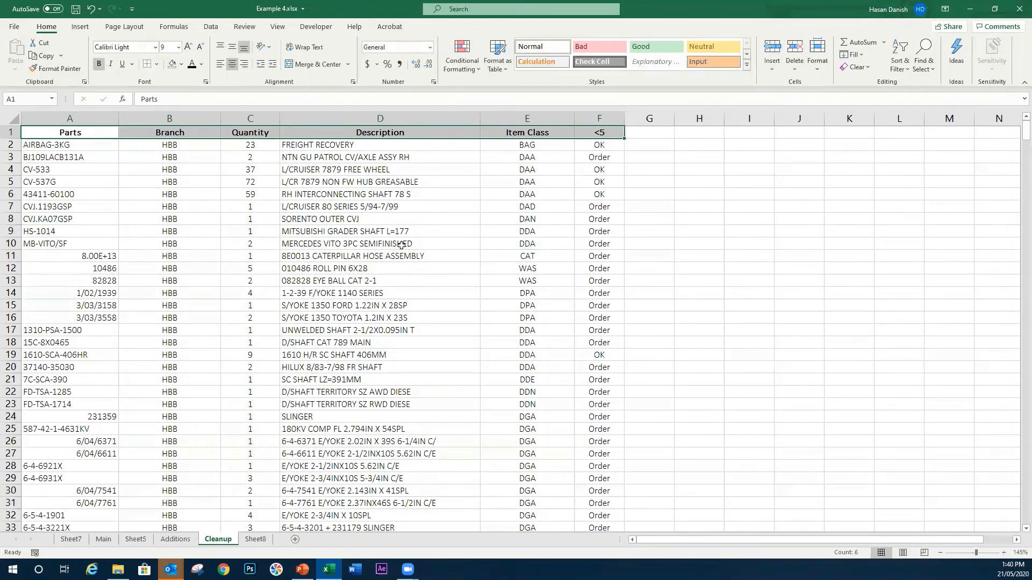
Left-align the whole Parts column and centre the headings in A1:F1 again
click(99, 113)
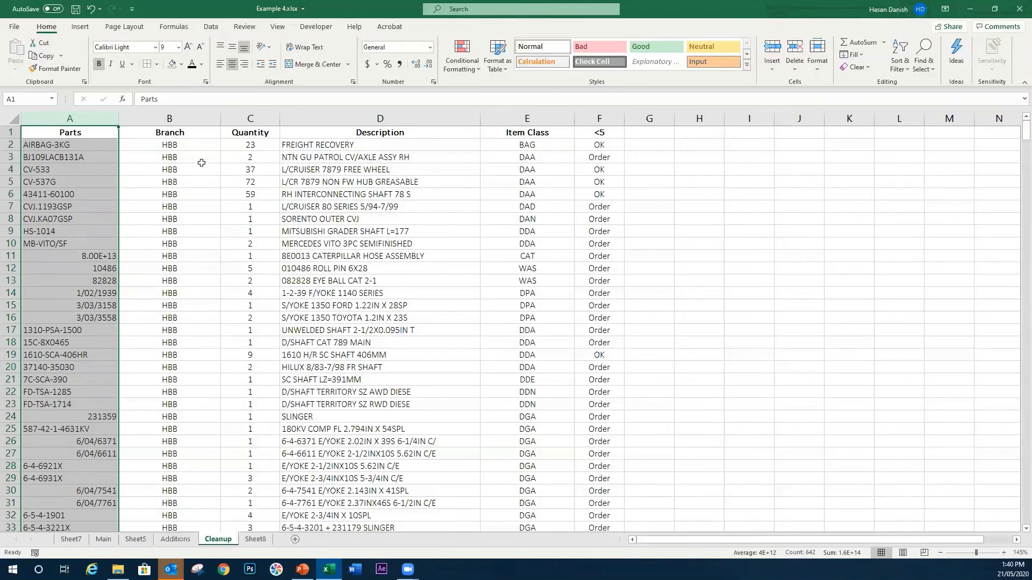
click(220, 65)
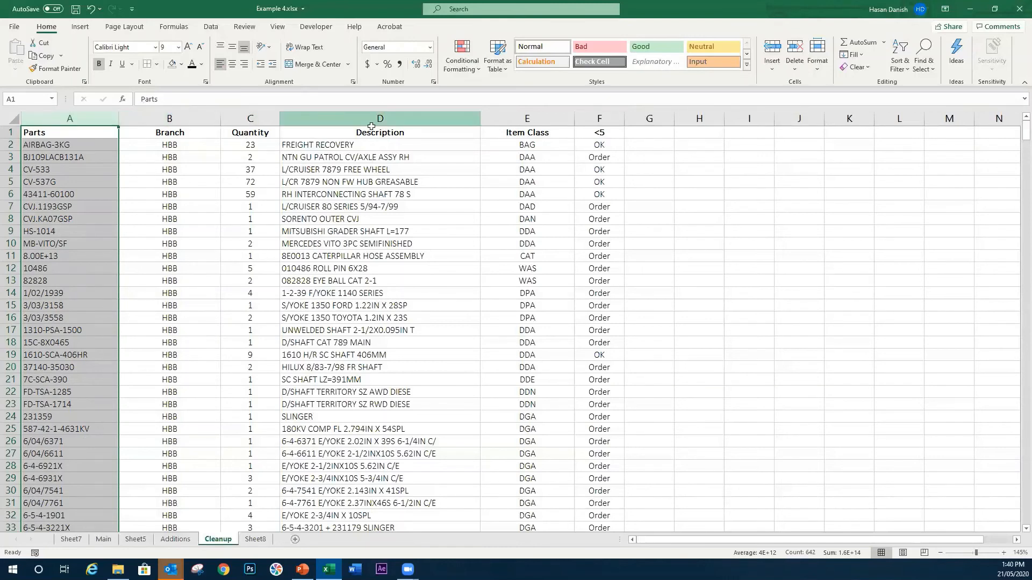
drag(108, 132, 602, 132)
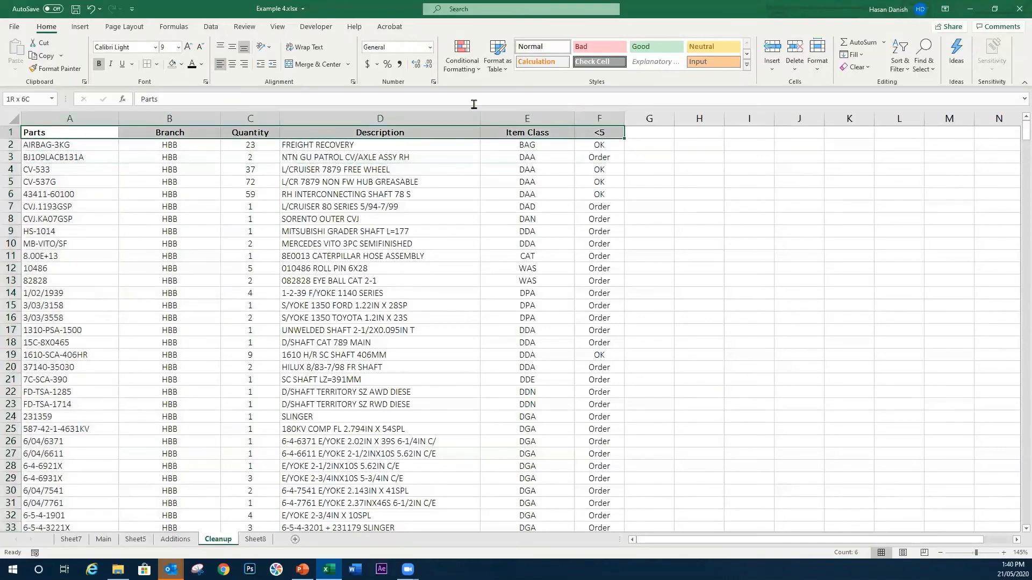
click(231, 64)
click(454, 245)
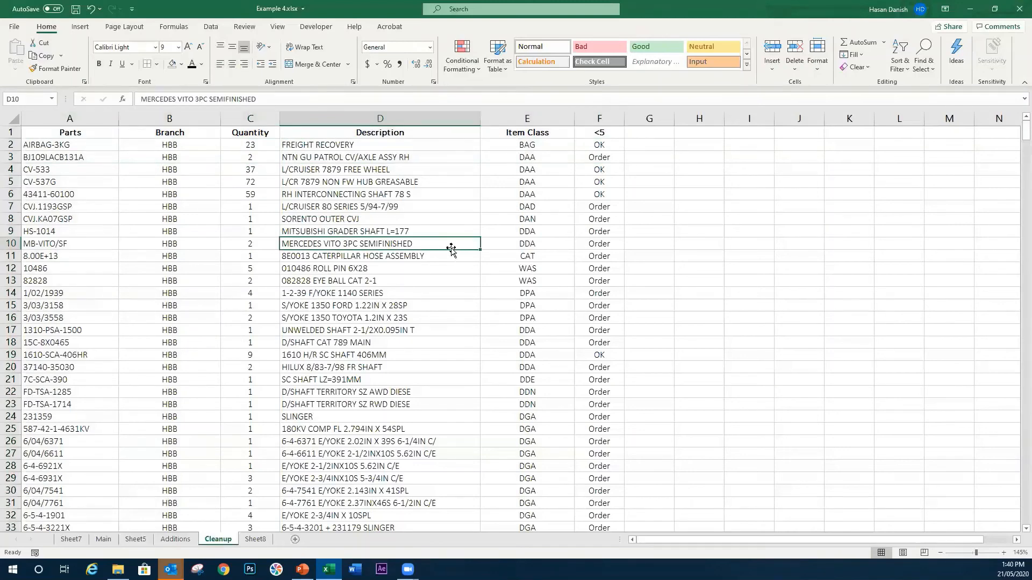
Look through the rows of the Cleanup sheet and examine the values in the Quantity column
scroll(450, 248, down, 1)
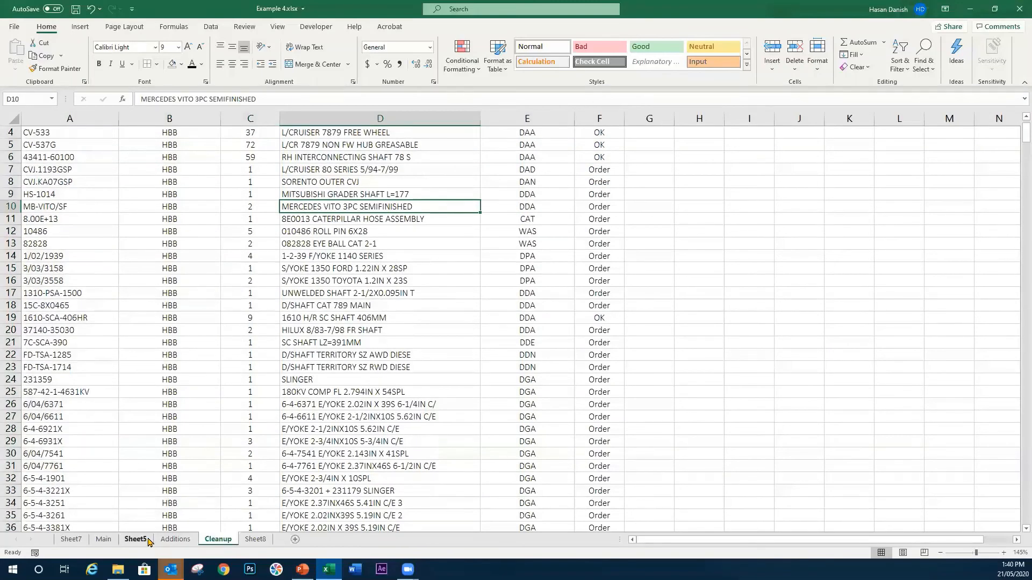
scroll(643, 164, up, 1)
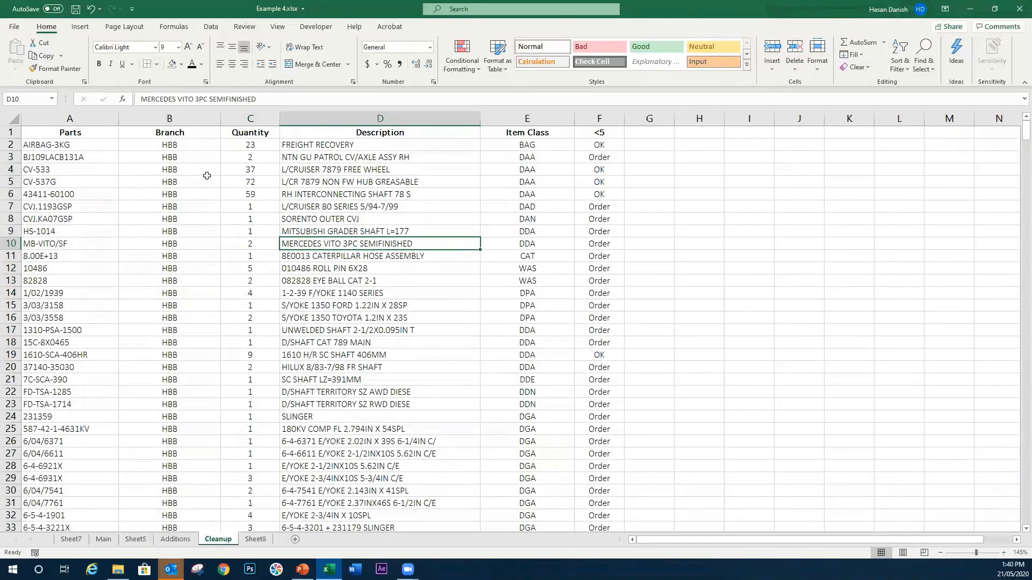
click(656, 147)
scroll(272, 153, down, 5)
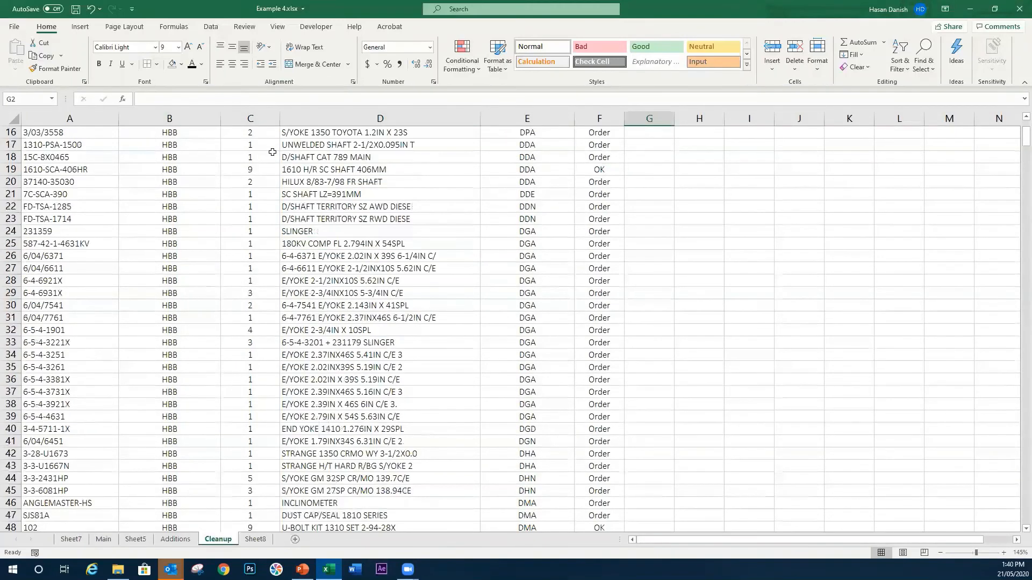
scroll(272, 152, down, 6)
click(257, 207)
scroll(232, 408, down, 4)
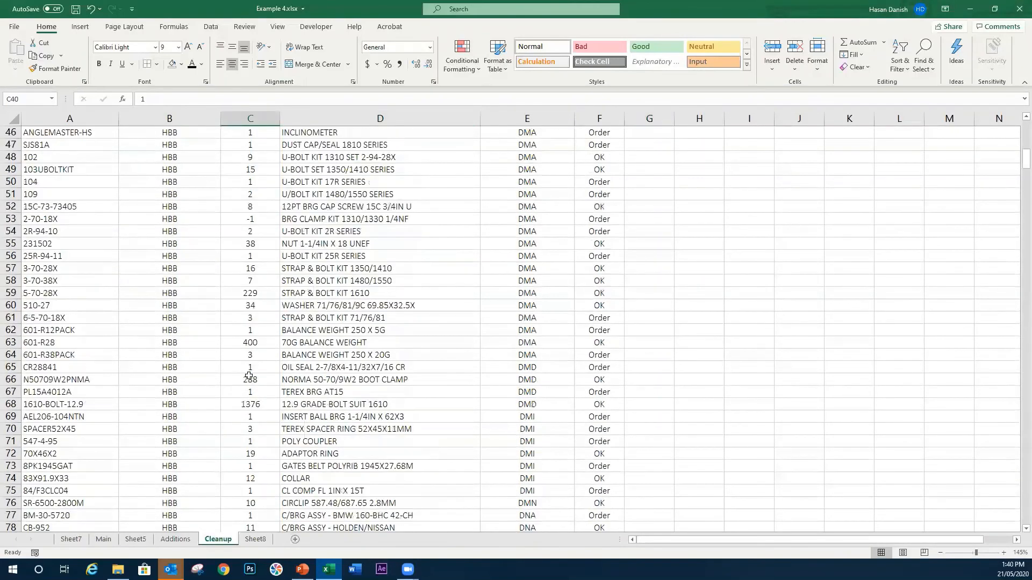
Format the whole Quantity column with the comma thousands separator and no decimal places
click(254, 404)
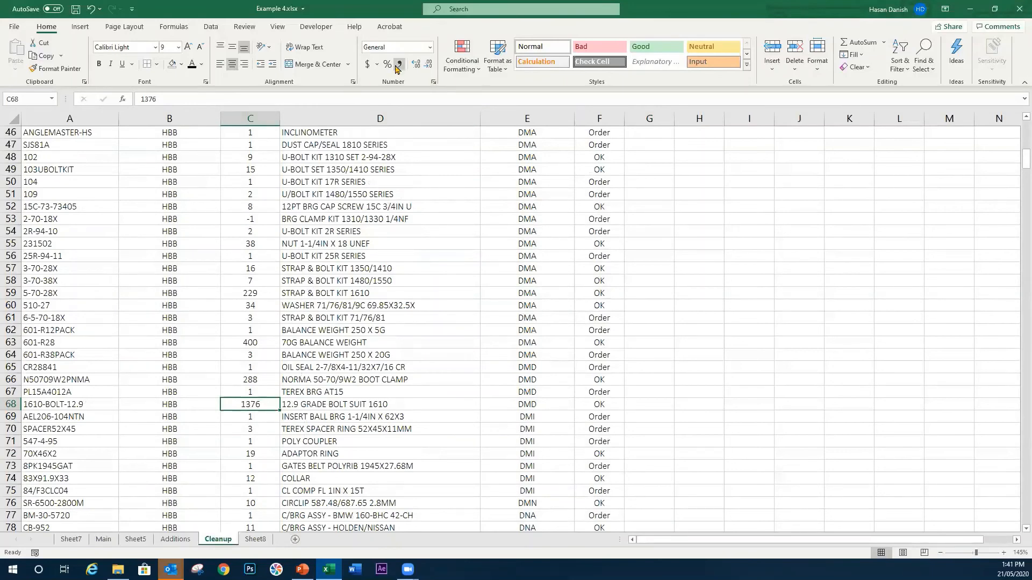
right_click(258, 408)
key(Escape)
click(247, 119)
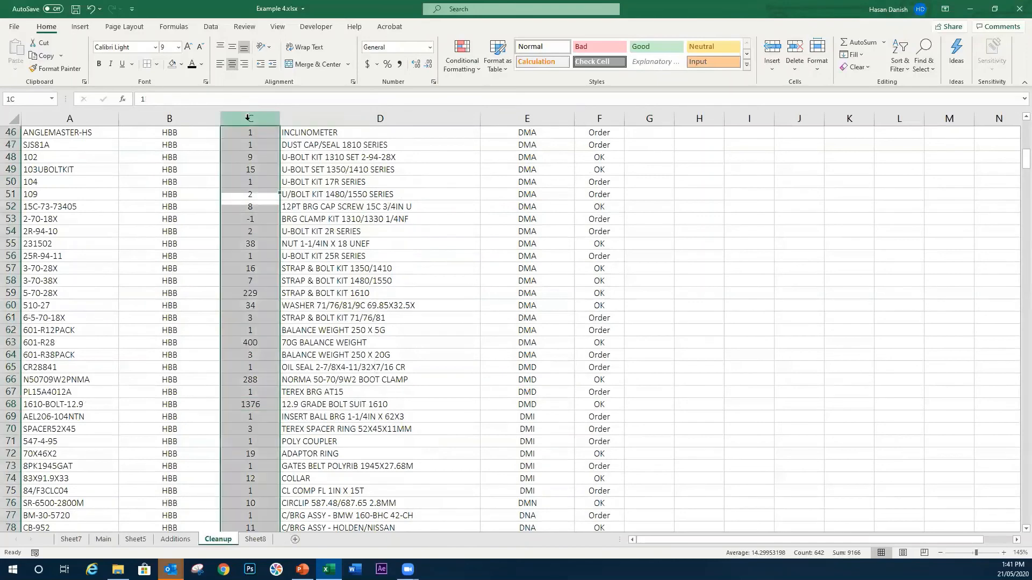
right_click(248, 118)
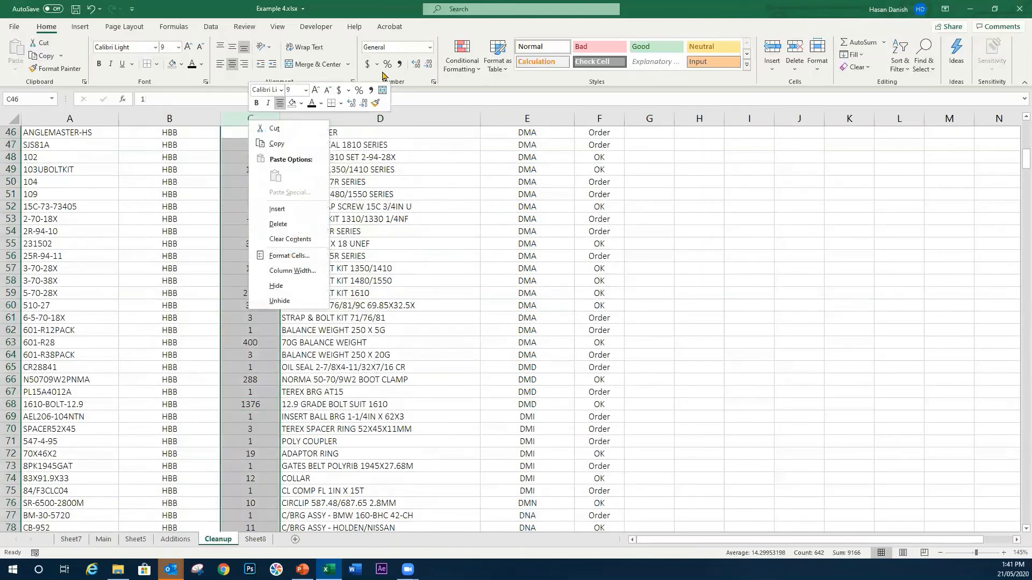
click(399, 64)
click(430, 66)
click(430, 66)
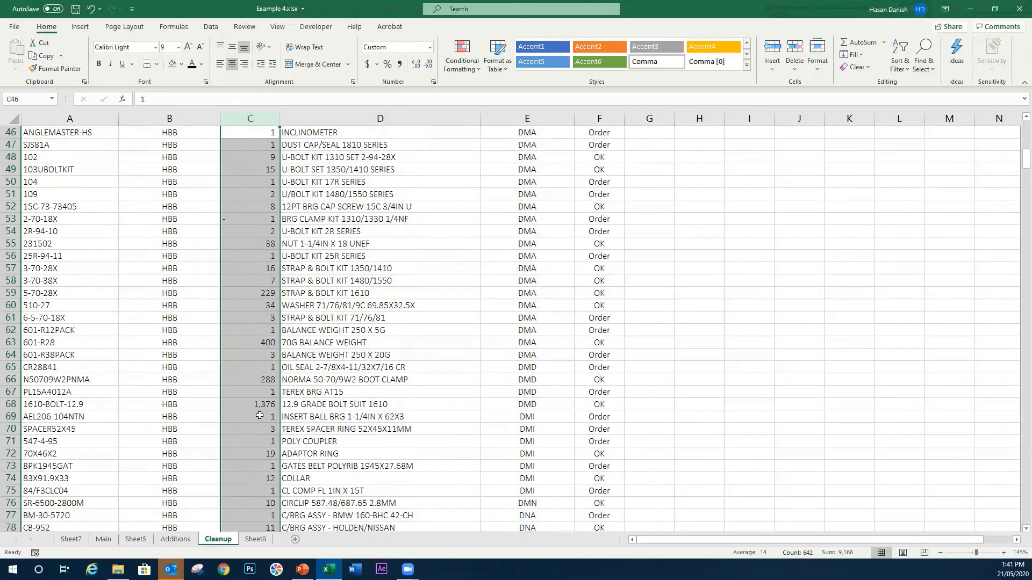
Try 137694 as the quantity in C68 and undo the entry
click(263, 417)
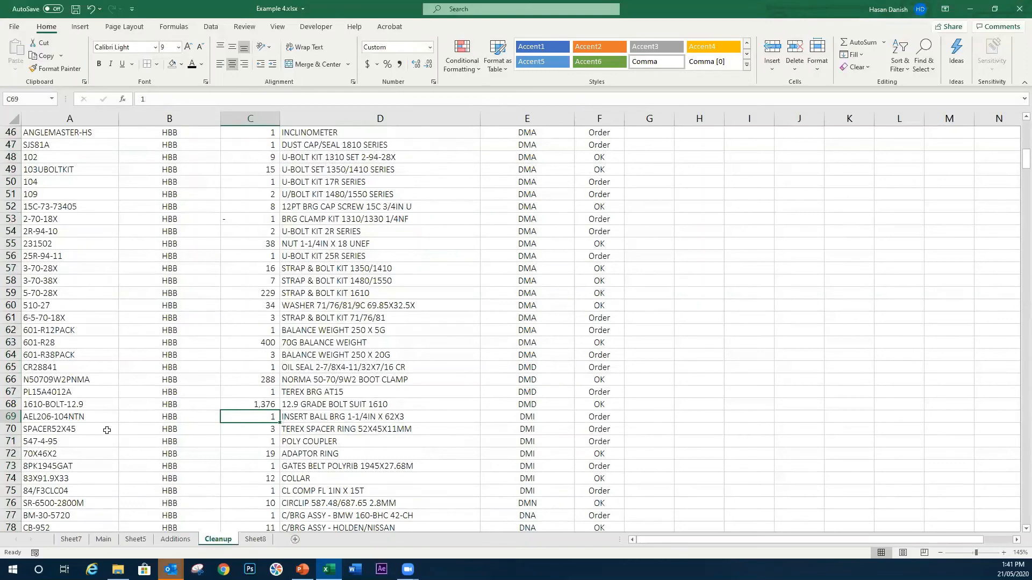
click(241, 401)
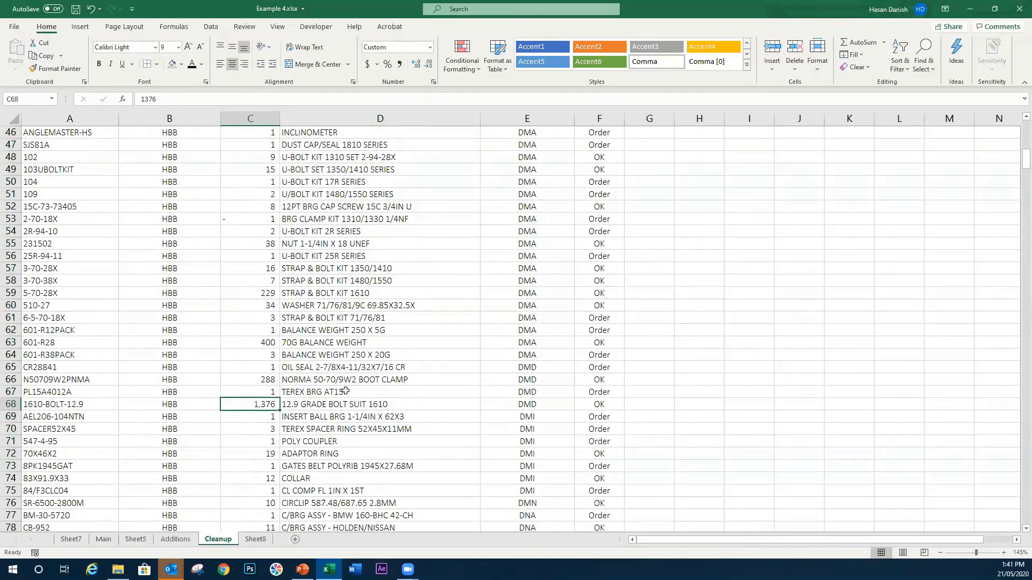
text(136)
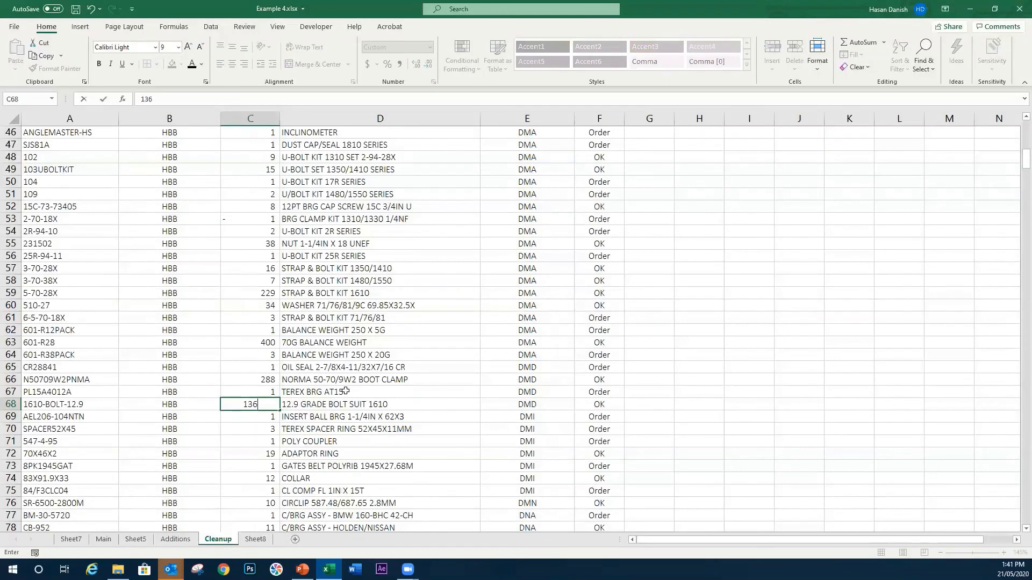
text(7694)
click(364, 391)
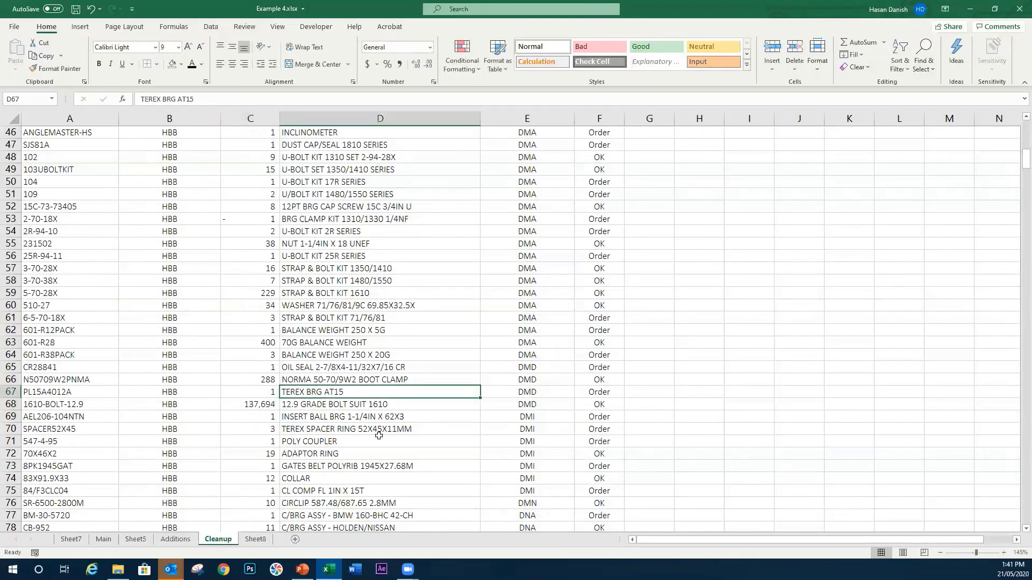
click(263, 407)
double_click(262, 402)
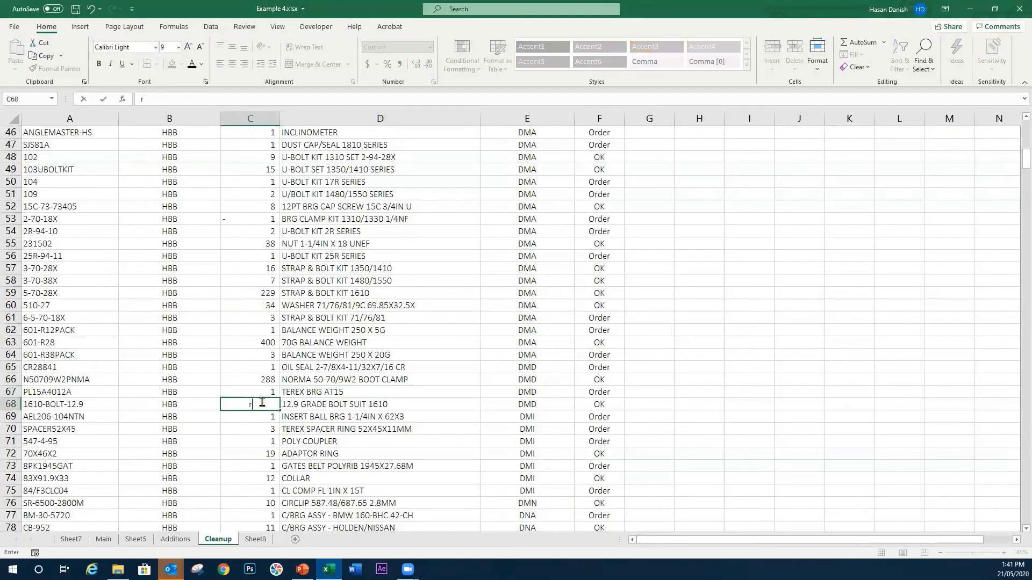
key(Escape)
click(398, 453)
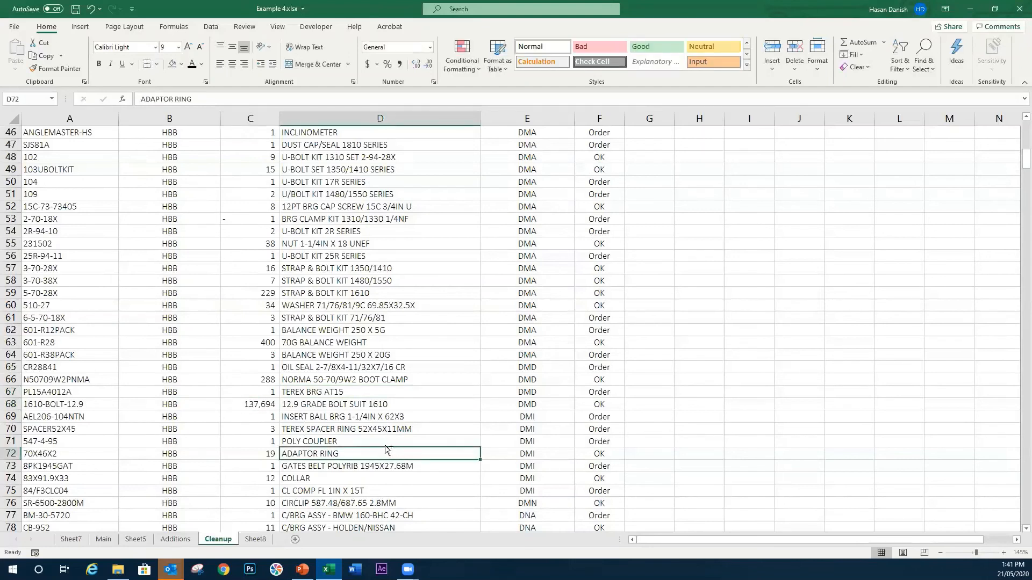
key(ctrl+z)
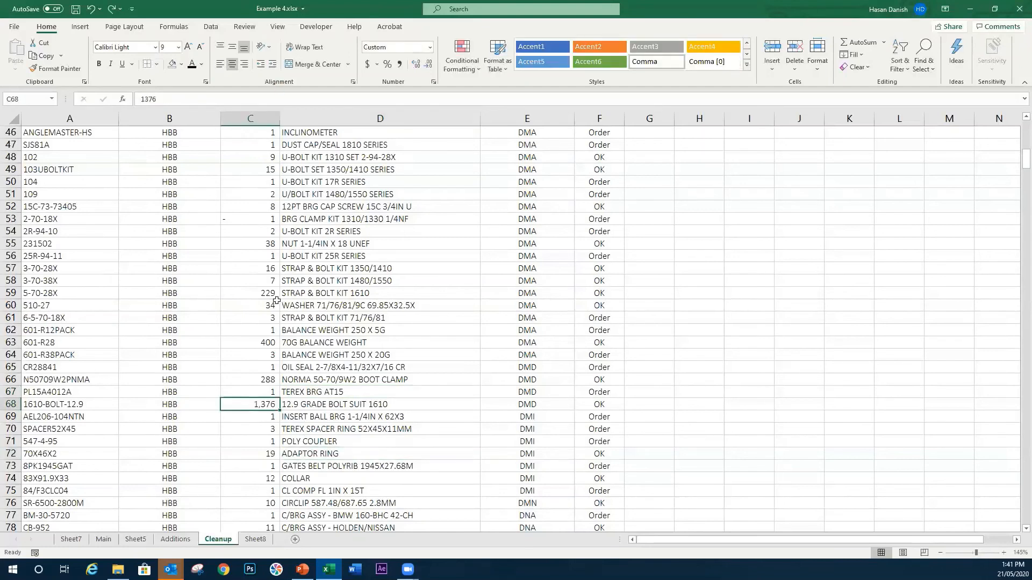
Add filters to the headings in A1:F1 of the Cleanup sheet
scroll(362, 209, up, 15)
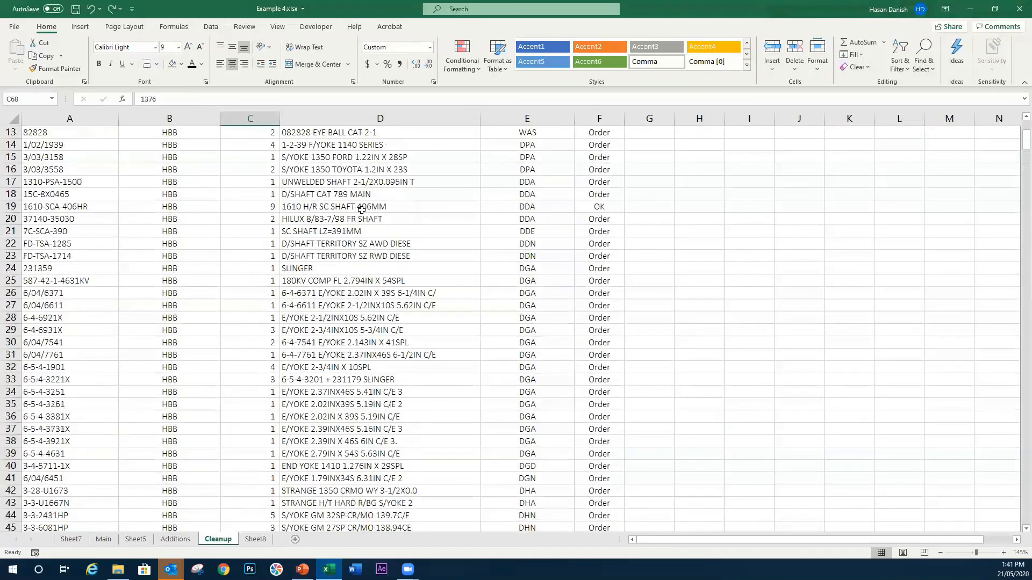
drag(81, 130, 599, 129)
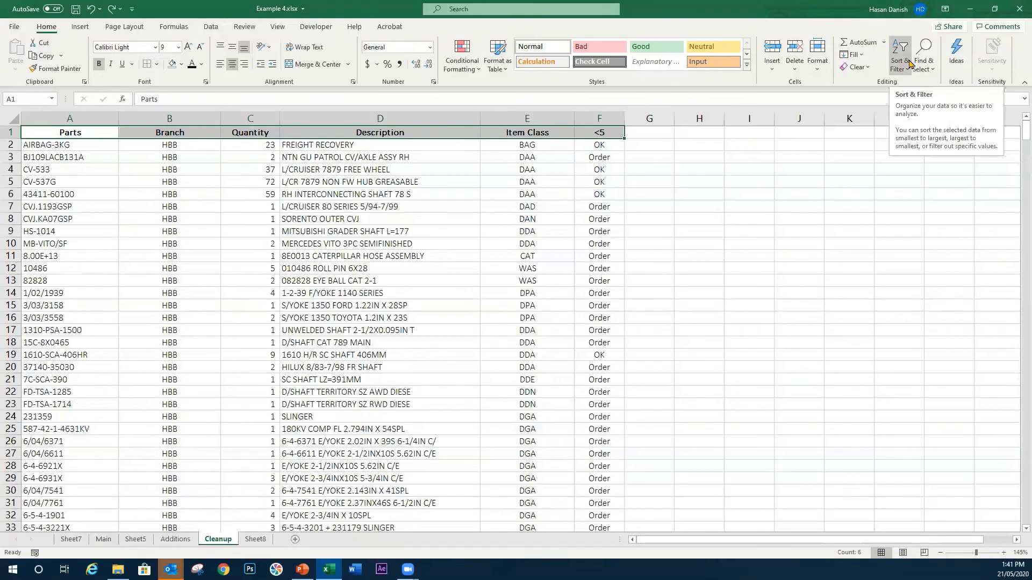
click(909, 63)
click(908, 134)
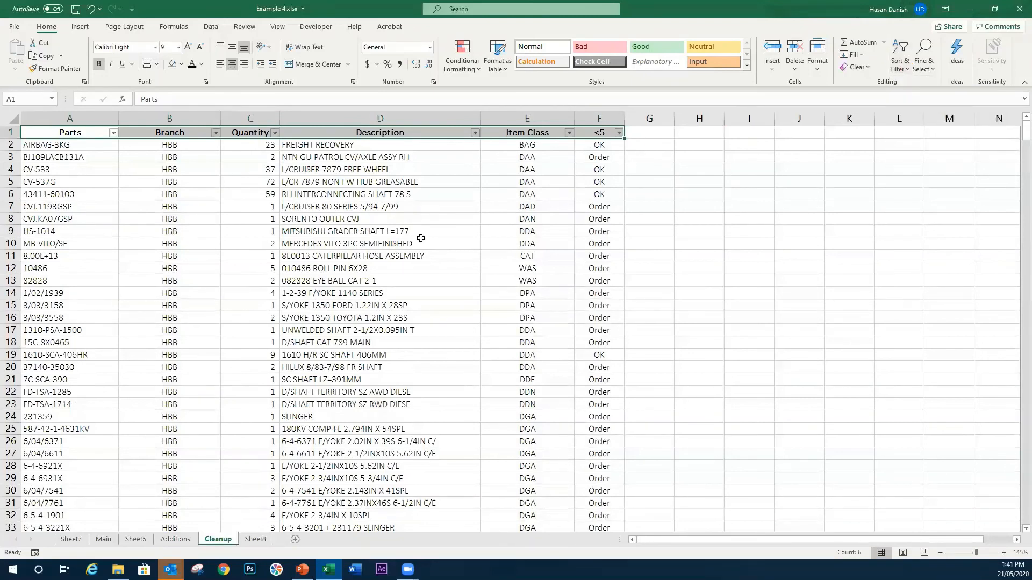
click(421, 239)
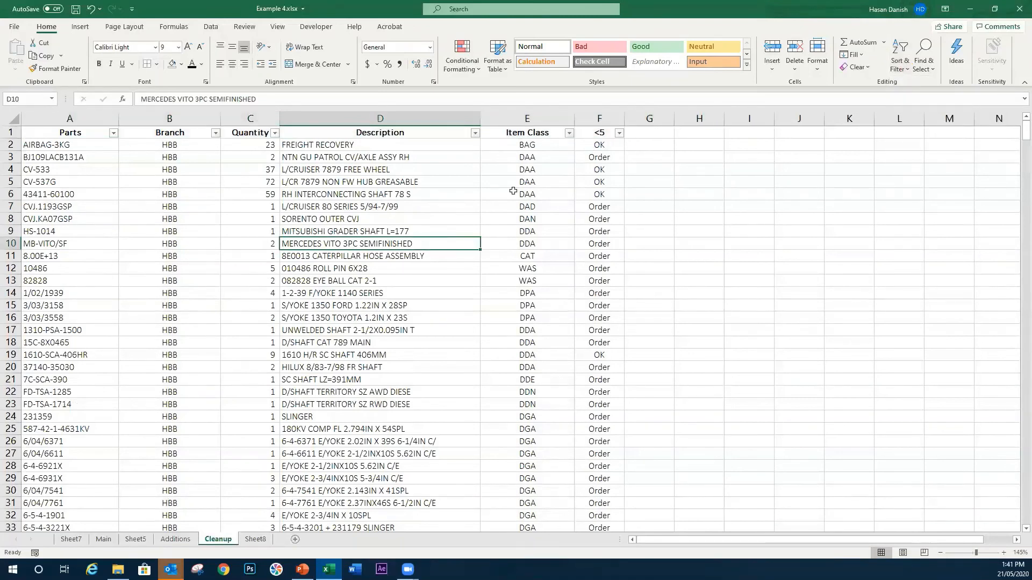
Enter the inconsistently capitalised branch codes Hbb in B3 and hBB in B6, and compare the two cells
click(193, 156)
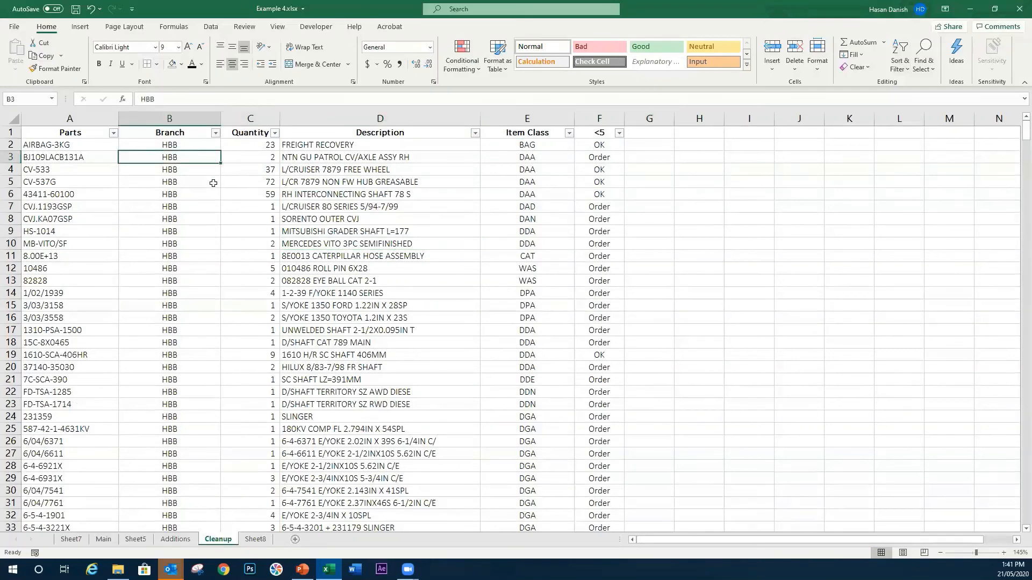
text(Hbb)
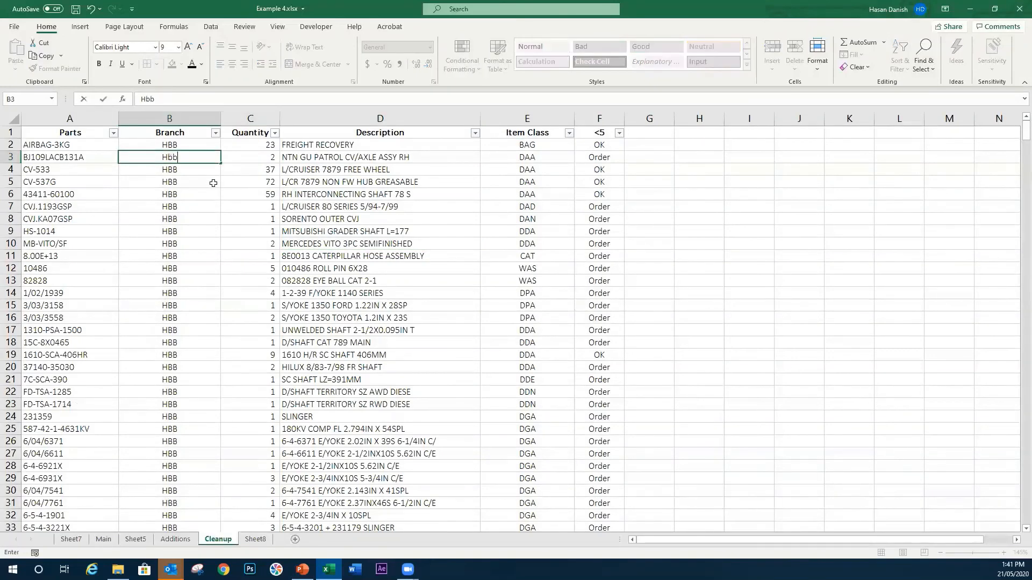
key(Return)
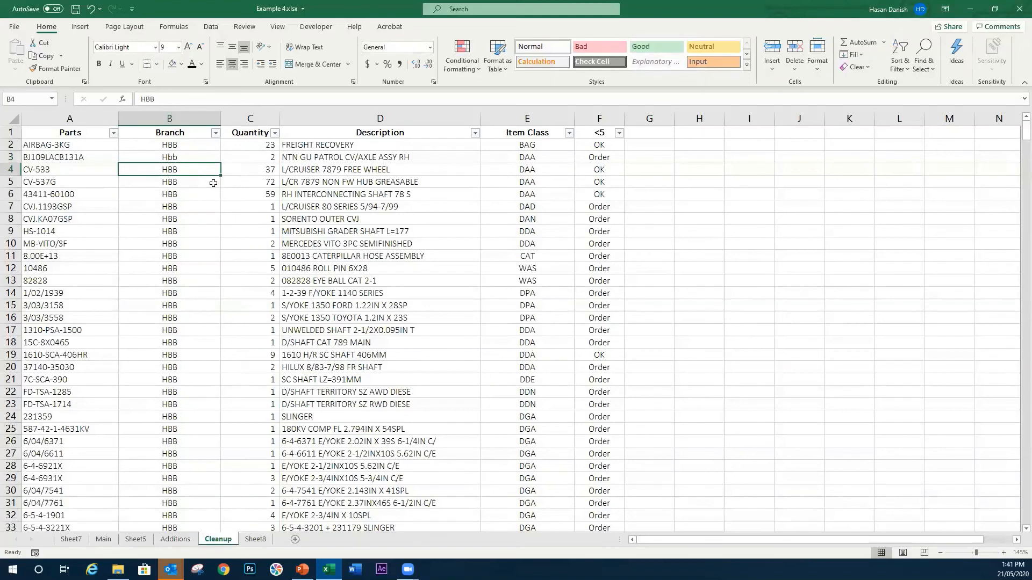
key(Down)
key(Down)
text(H)
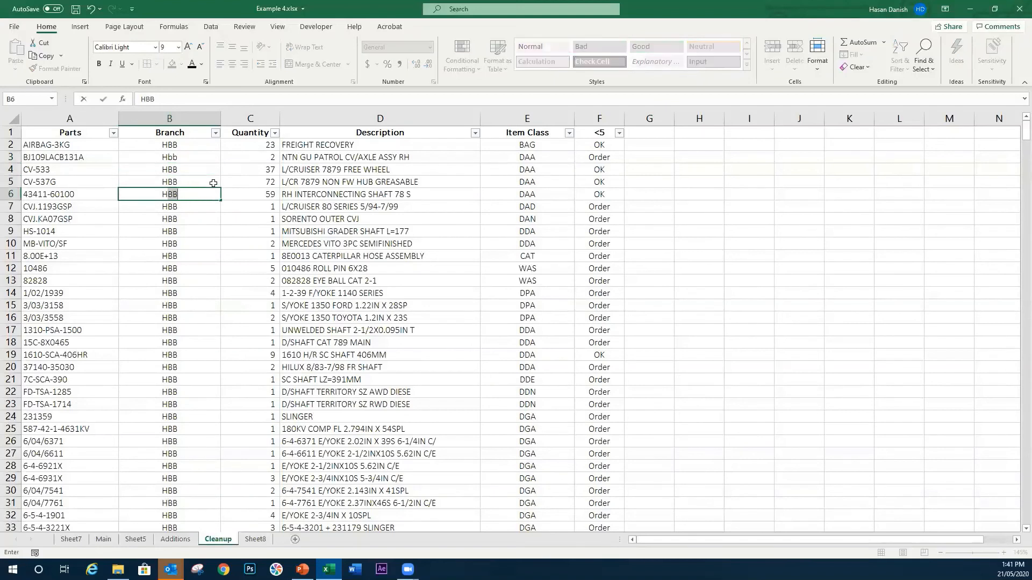
key(Delete)
key(BackSpace)
key(BackSpace)
text(hBB)
key(Return)
key(Down)
key(Down)
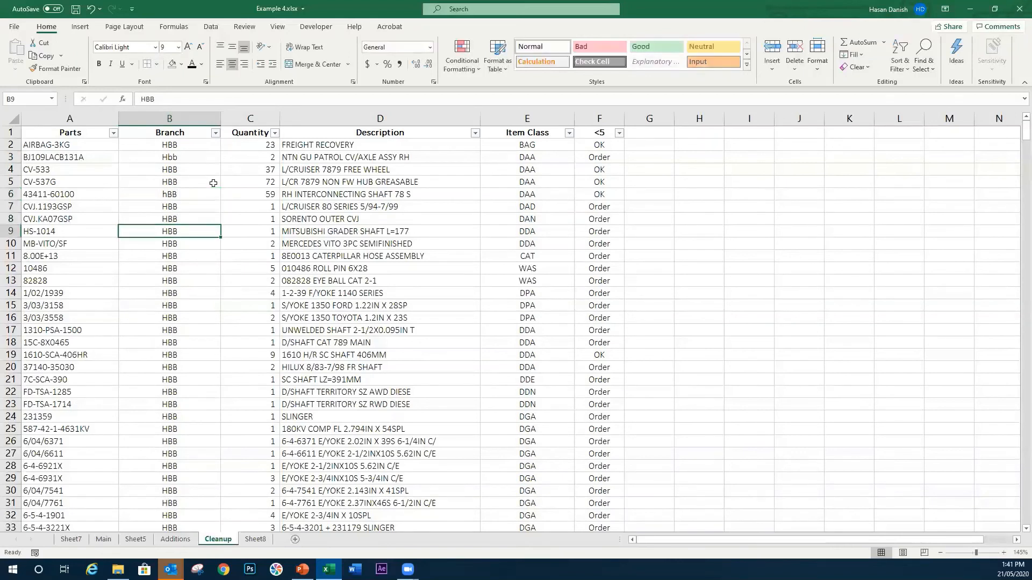
click(192, 198)
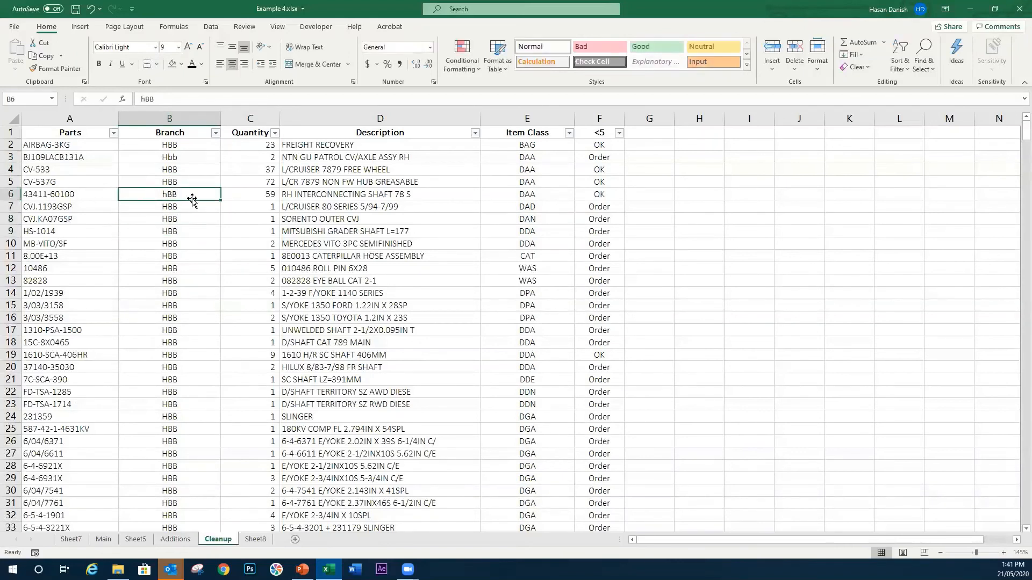
click(188, 156)
click(184, 194)
click(188, 157)
Enter branch codes with spaces in the Branch column: H B B in B9 and H B b in B11
click(195, 229)
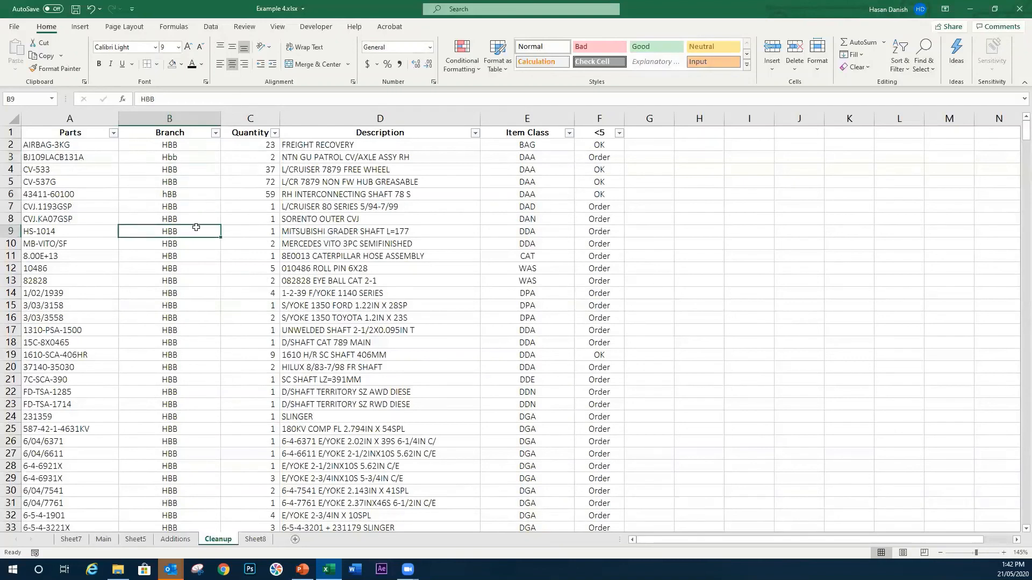
text(H B)
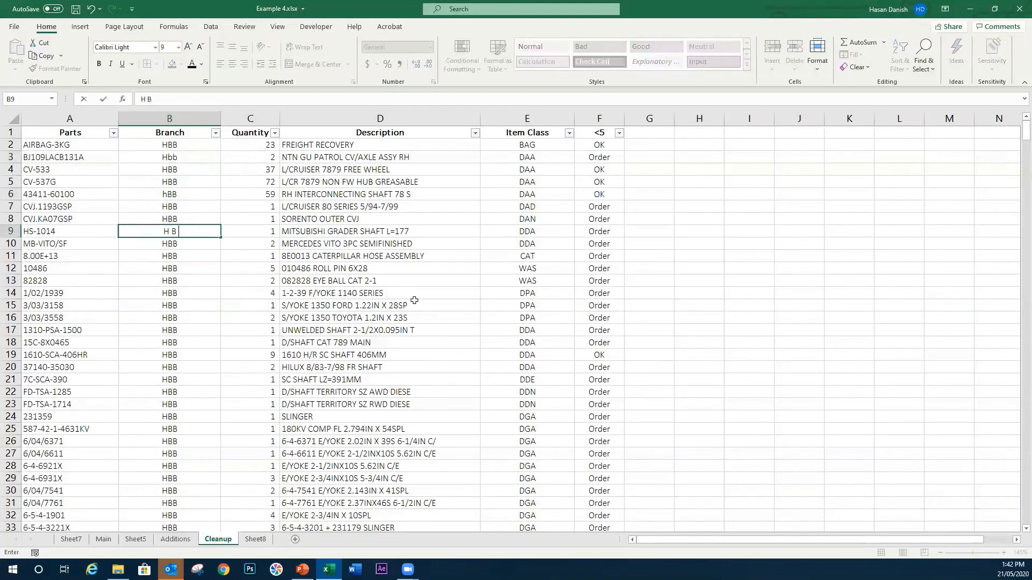
text( B)
key(Return)
key(Return)
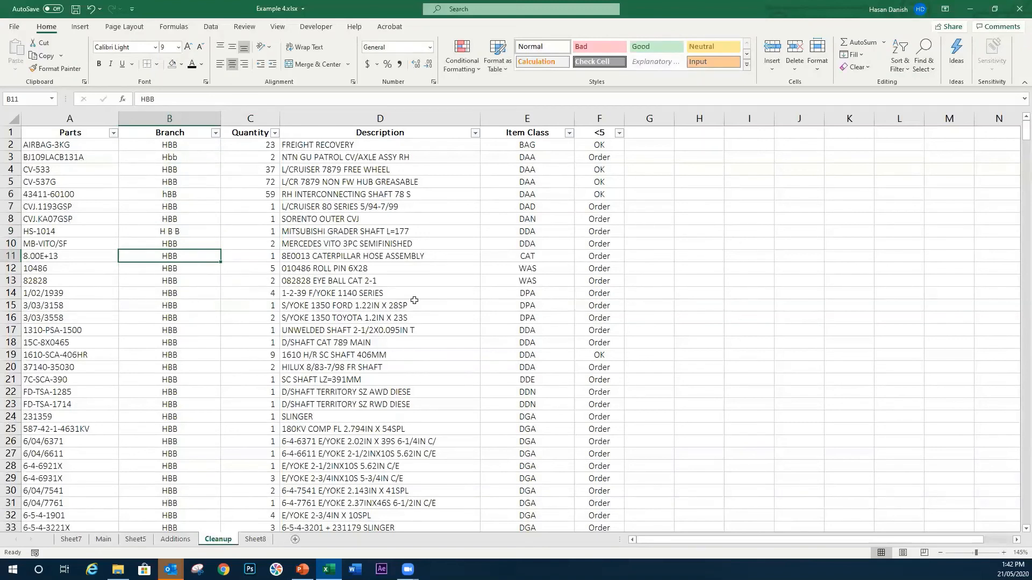
text(H B B)
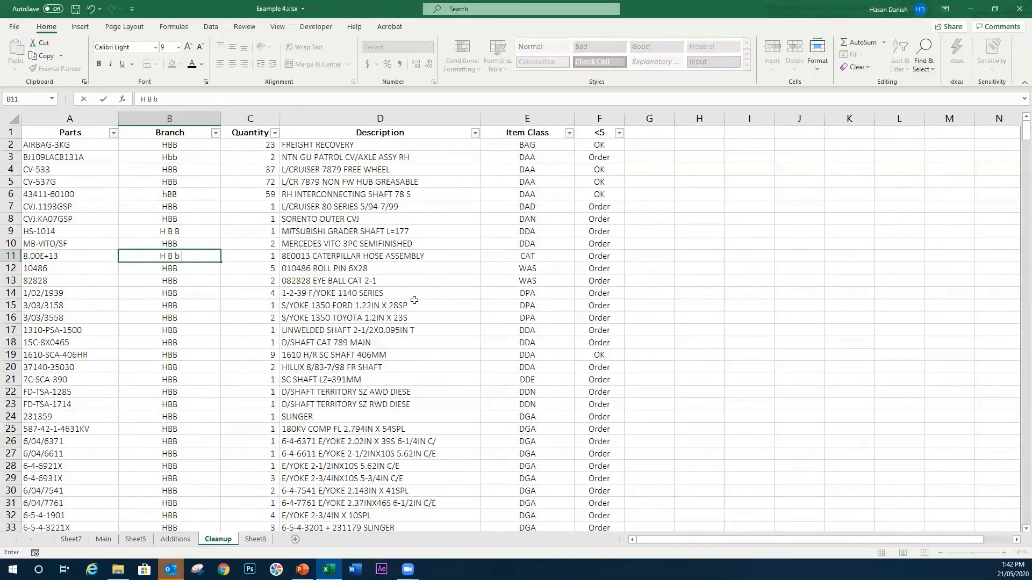
key(Return)
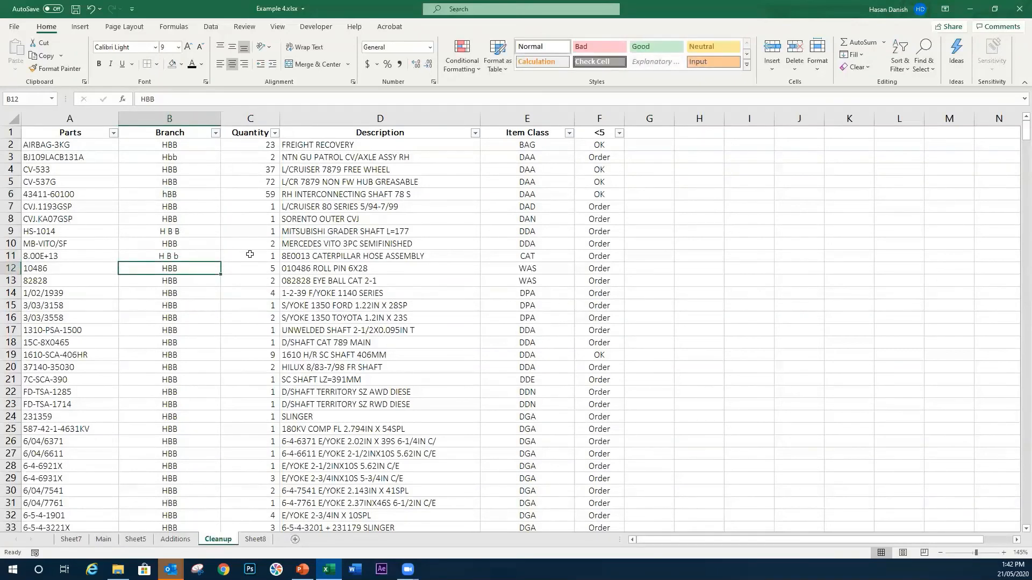
Filter the Branch column to show only the H B B and HBV entries
click(215, 135)
click(109, 246)
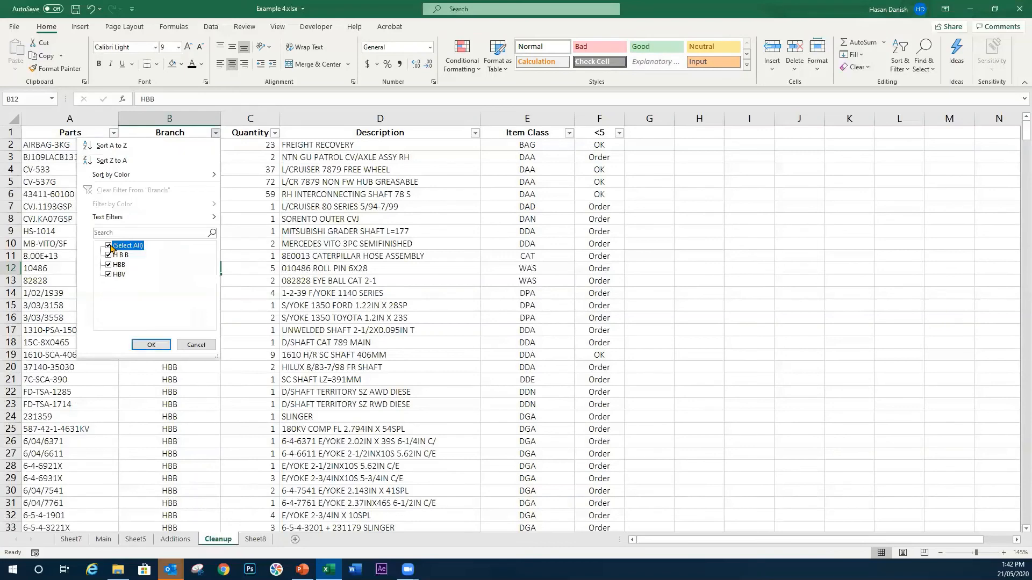
click(109, 255)
click(109, 265)
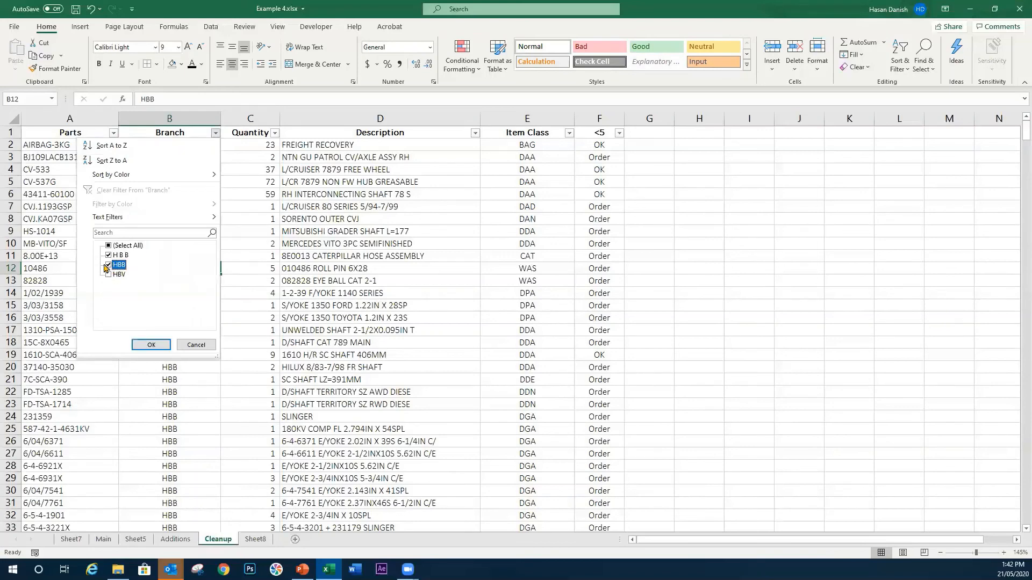
click(108, 275)
click(151, 345)
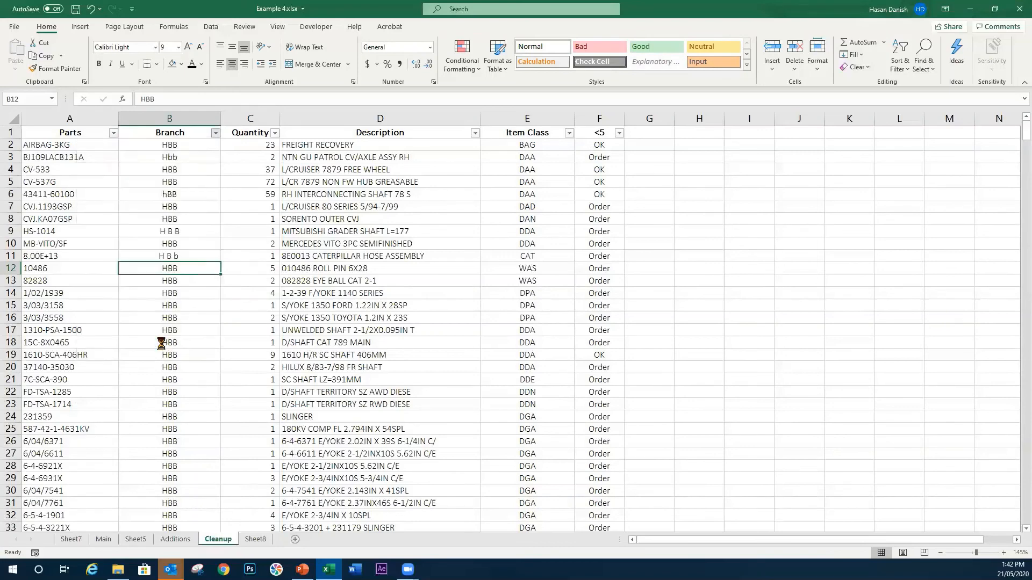
Correct the two spaced branch codes in B9 and B11 to HBB
click(183, 147)
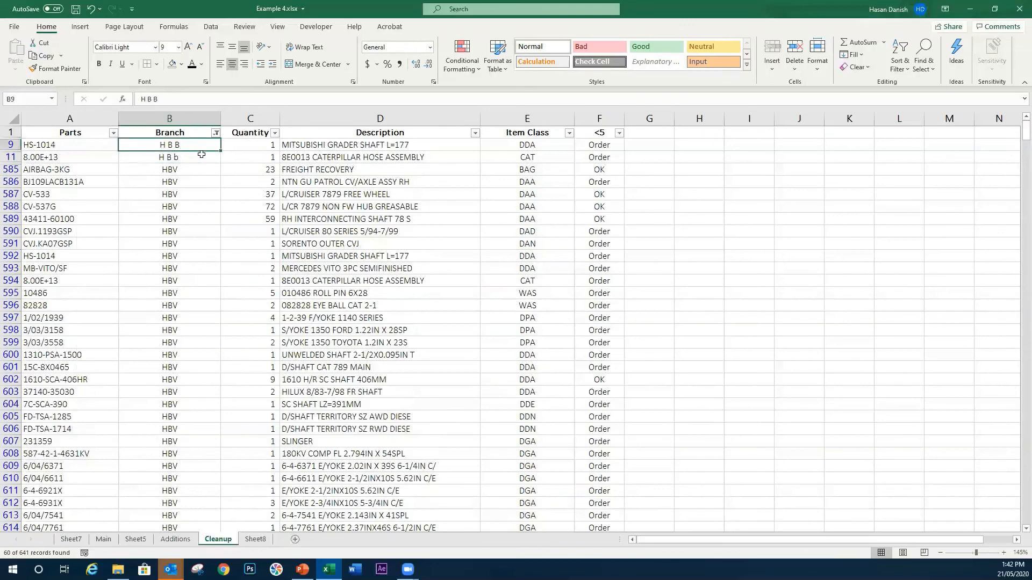
text(B)
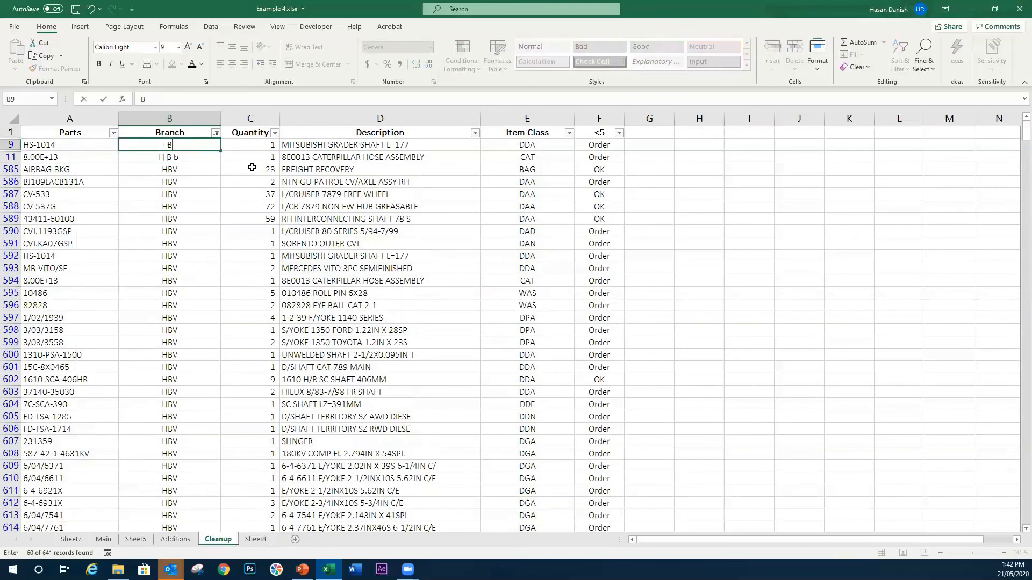
text(BB)
key(Return)
text(H)
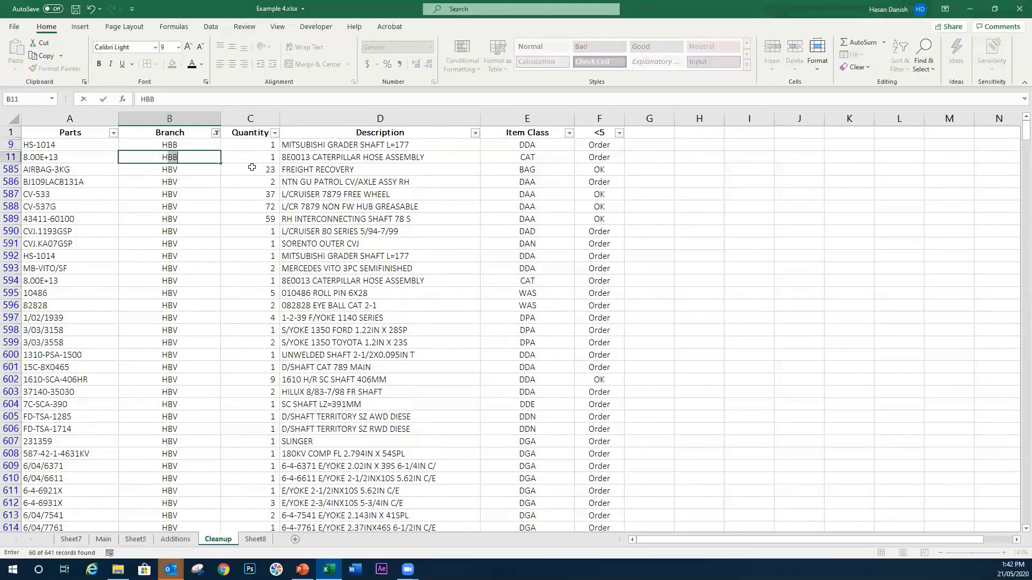
text(BB)
key(Return)
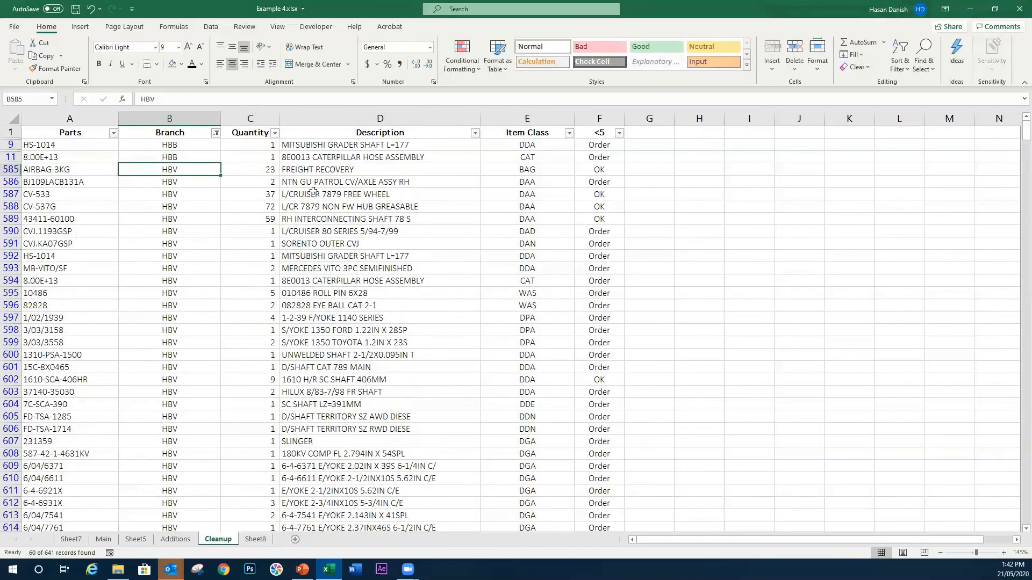
Include the HBB entries in the Branch filter again so that all branches are shown
click(216, 133)
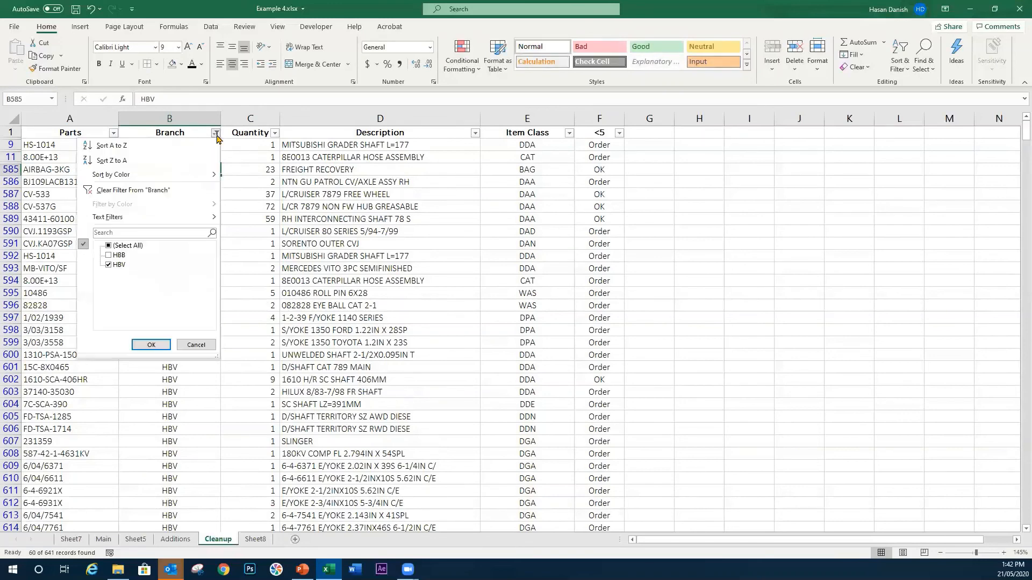
click(114, 255)
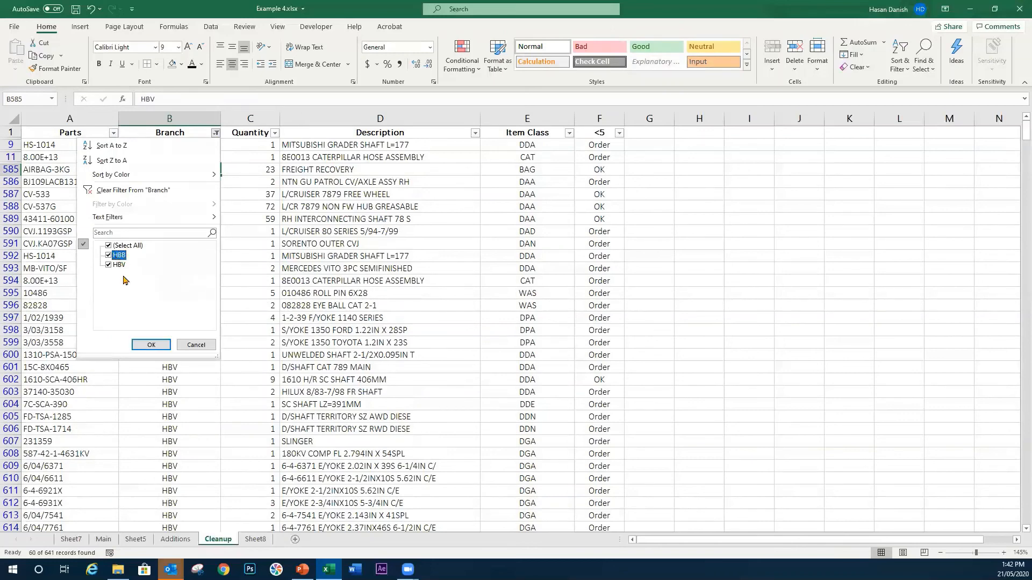
click(151, 345)
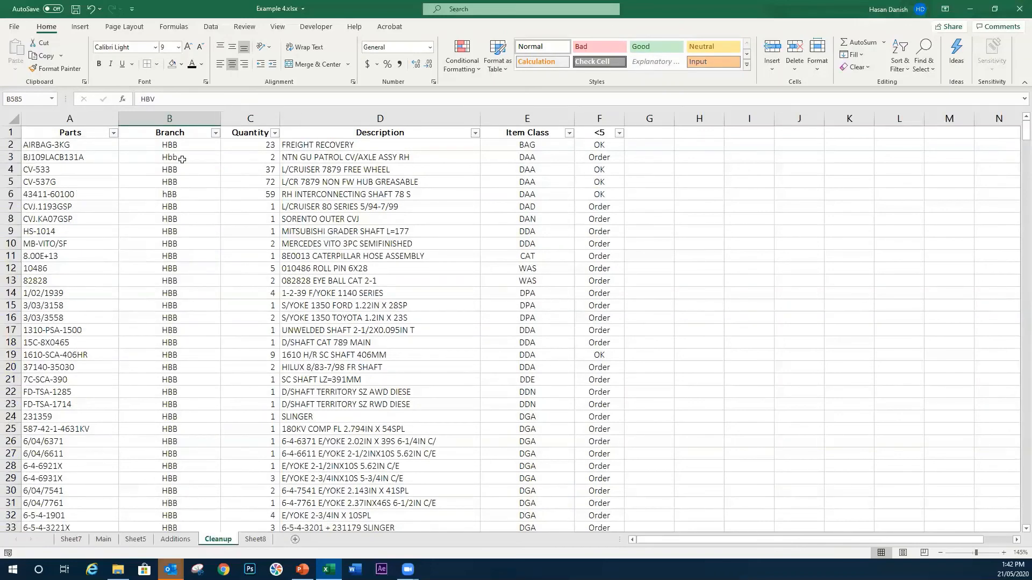
Correct the inconsistently capitalised branch codes in B3 and B6 to HBB
click(181, 158)
text(HBB)
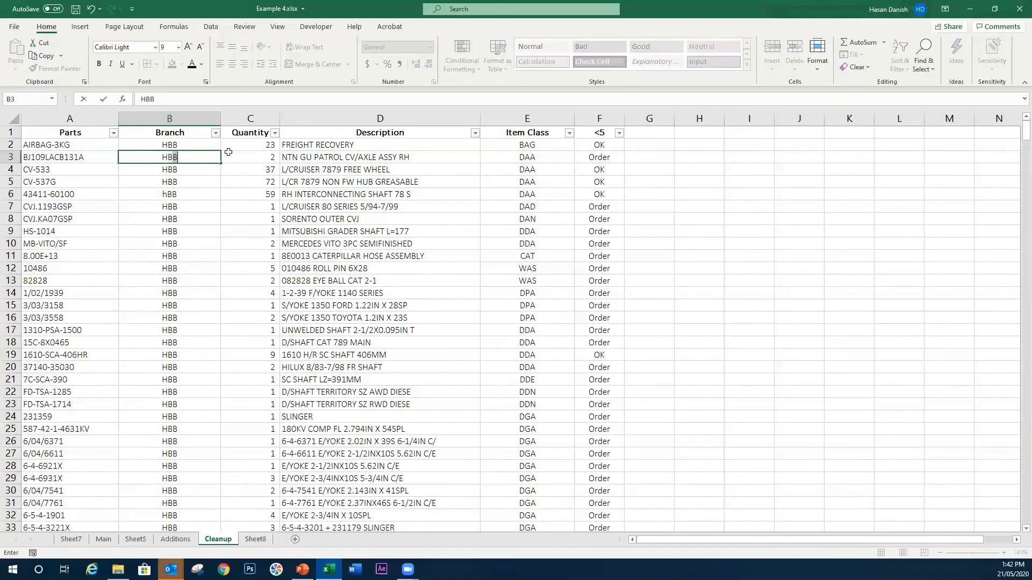
key(Return)
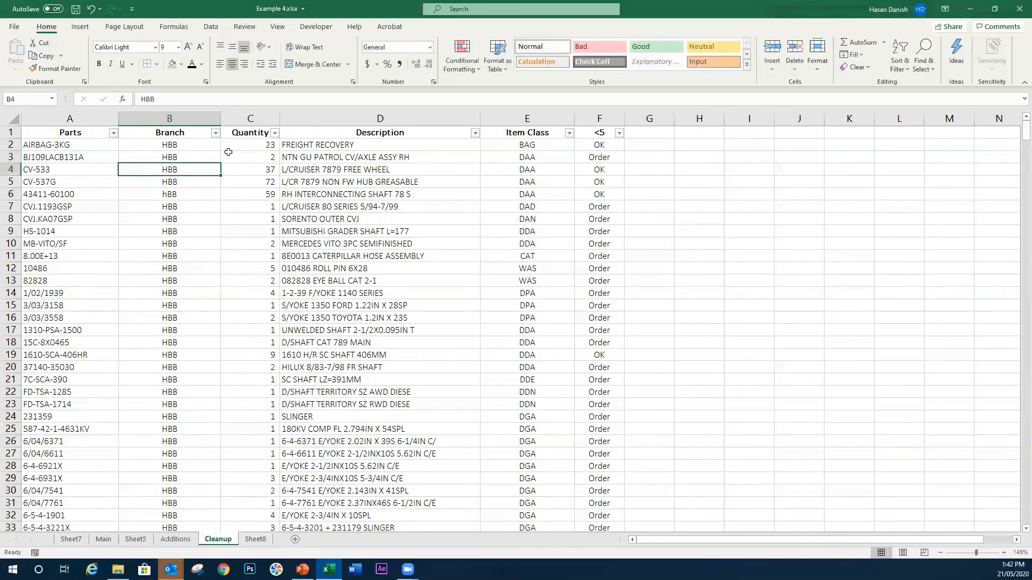
click(198, 193)
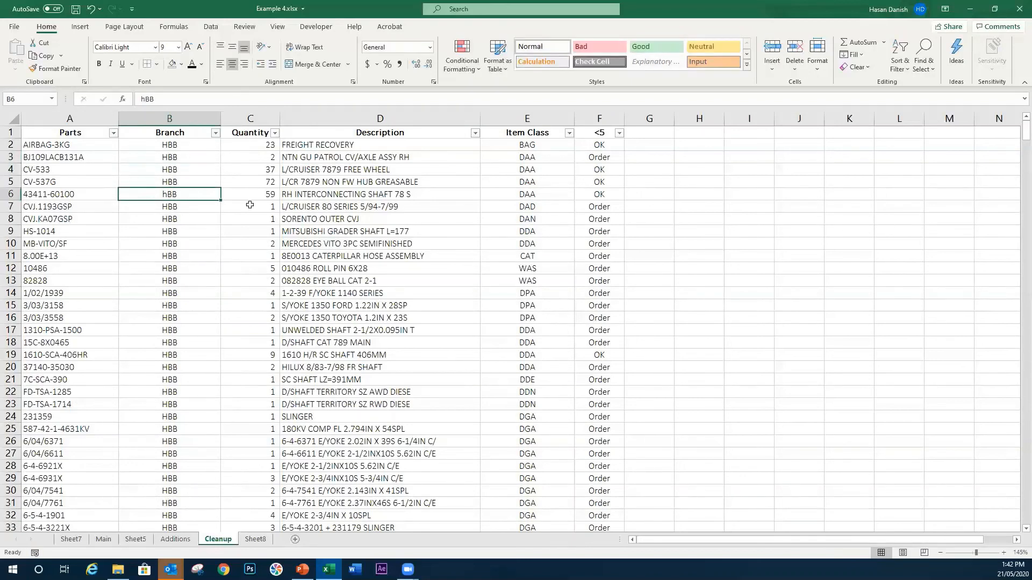
text(HBB)
key(Return)
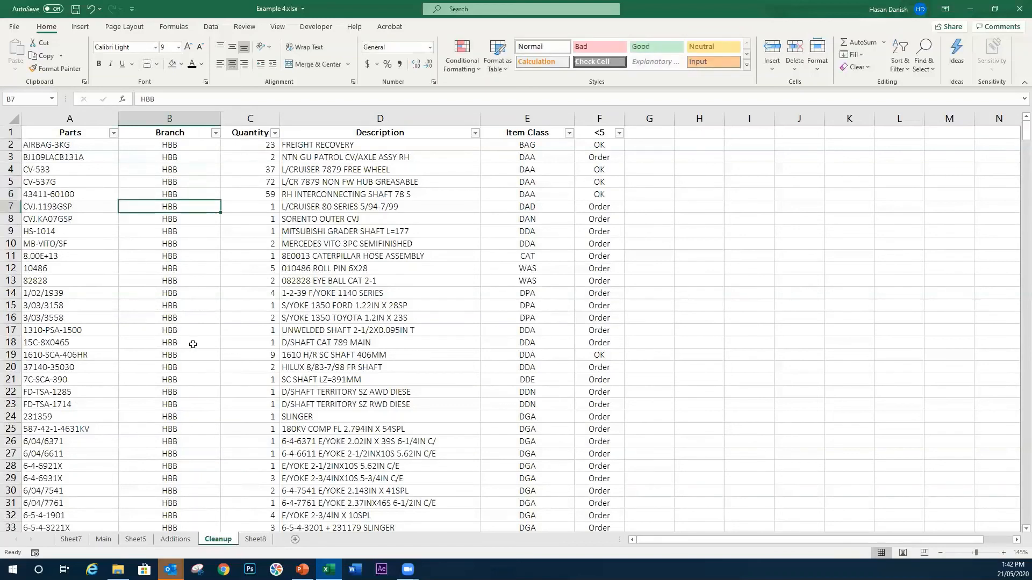
Switch to PowerPoint to review the First Step slide, and return to the Excel workbook
click(303, 569)
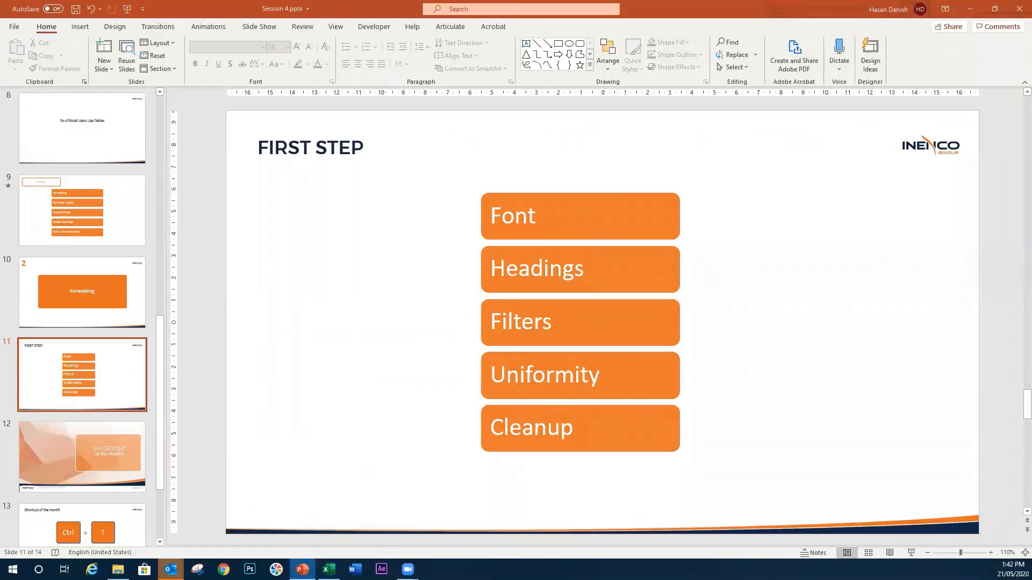
click(329, 570)
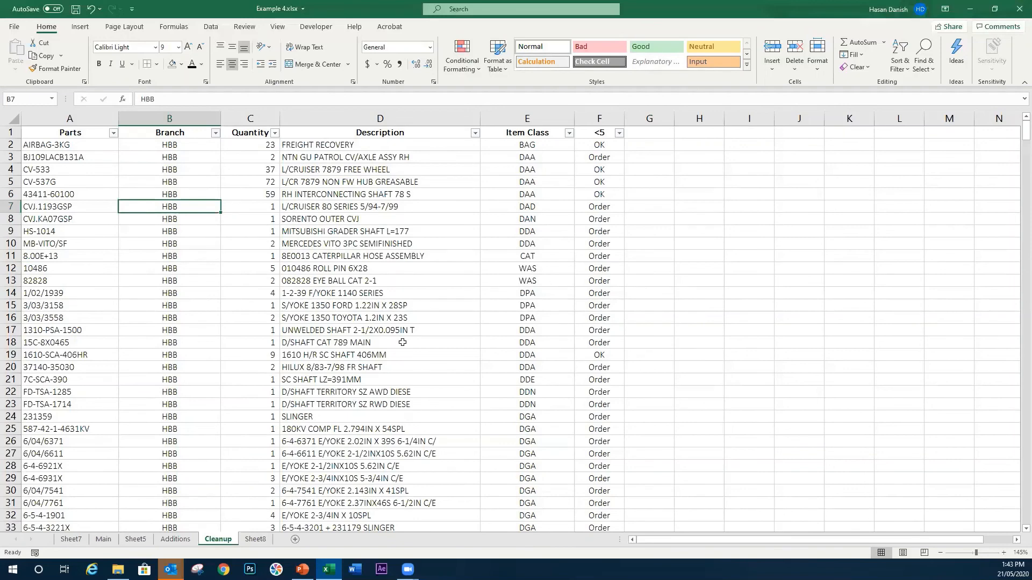
click(303, 570)
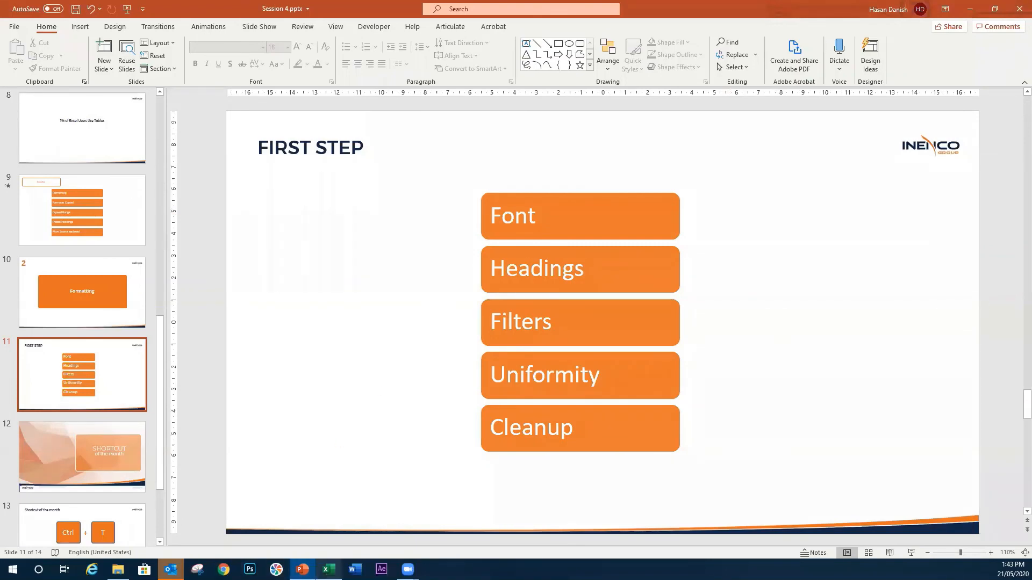
click(329, 569)
On the Main sheet, copy the row 9 record into the empty row 32 directly beneath the table
click(156, 540)
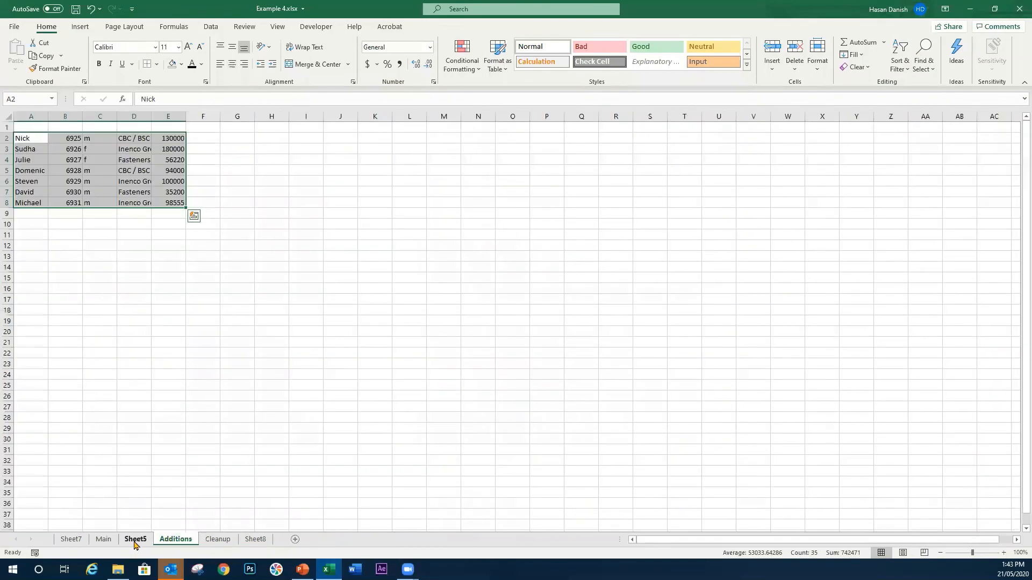
click(135, 540)
click(103, 540)
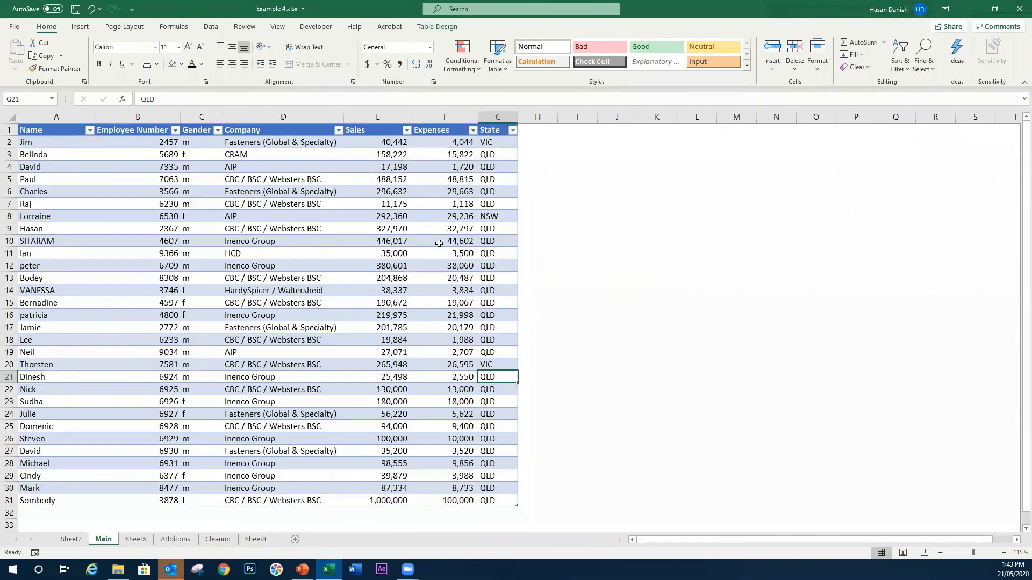
scroll(266, 374, down, 1)
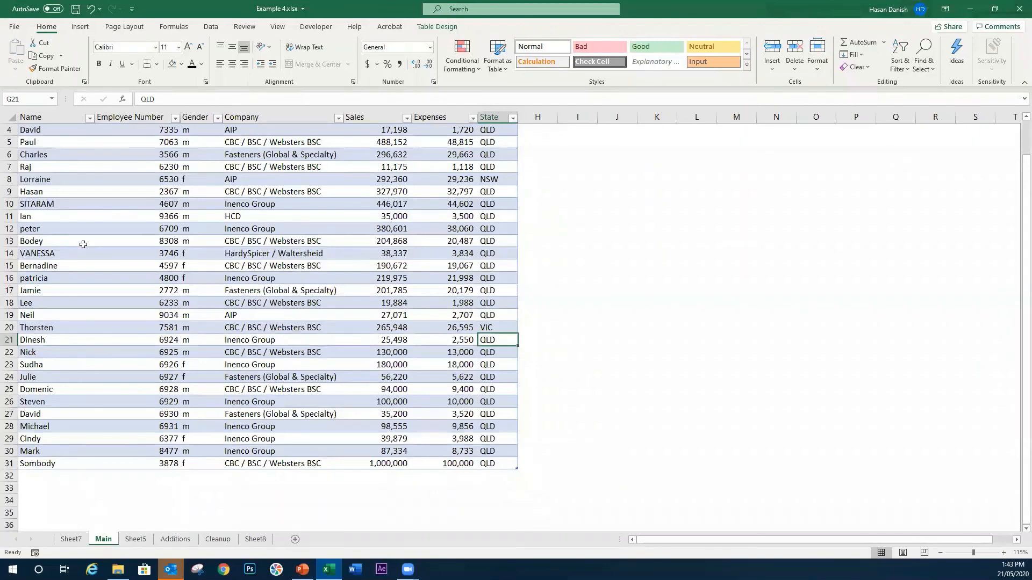
click(46, 193)
drag(46, 192, 482, 188)
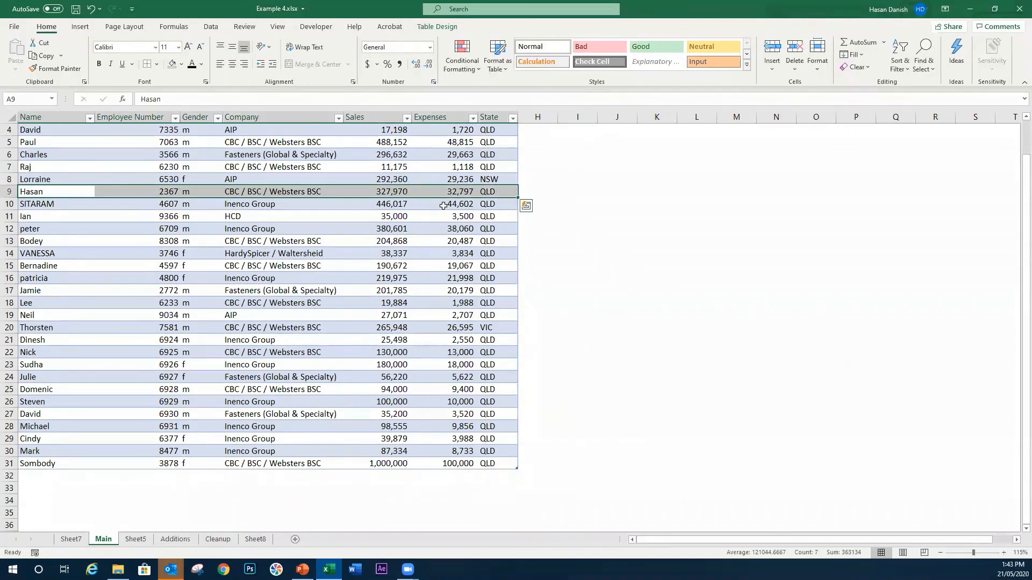
key(ctrl+c)
click(30, 475)
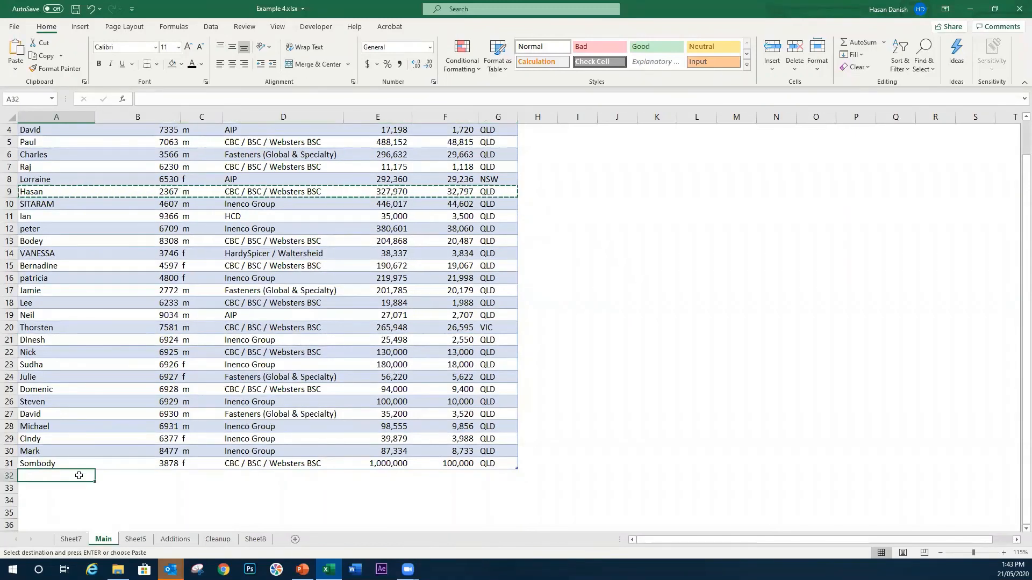
key(ctrl+v)
click(103, 495)
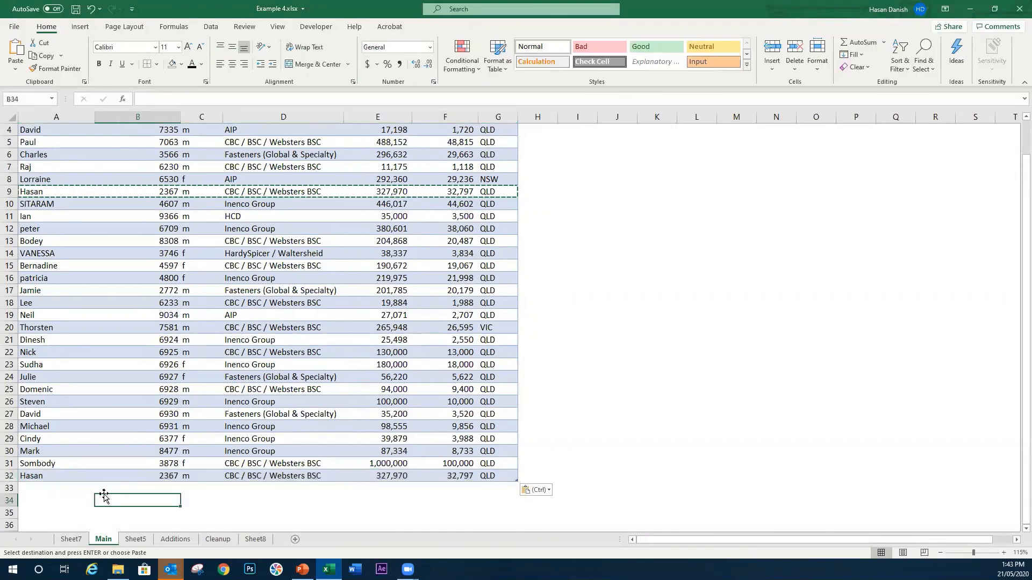
key(Escape)
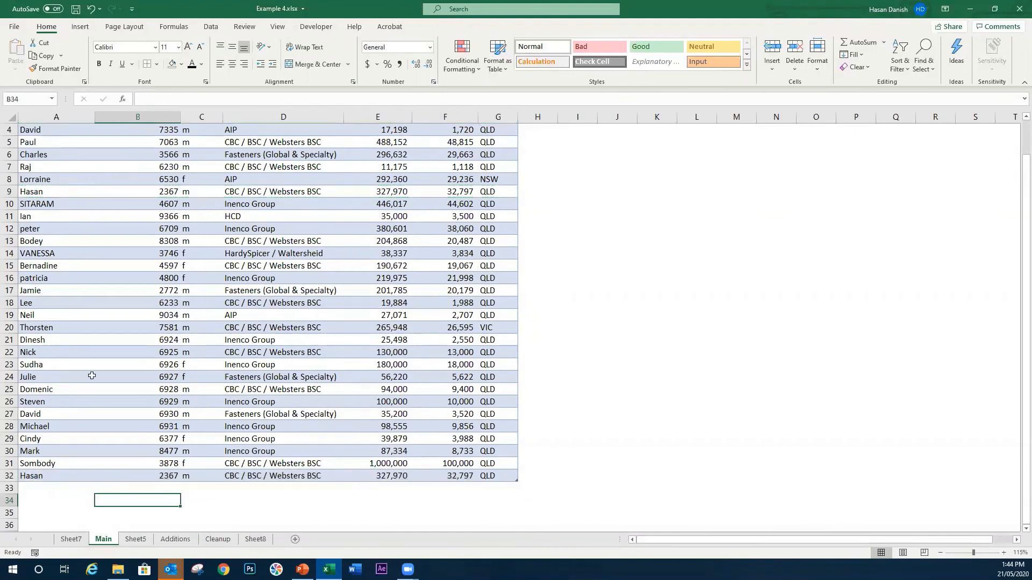
Remove duplicates from the MySales table, comparing all columns
click(176, 192)
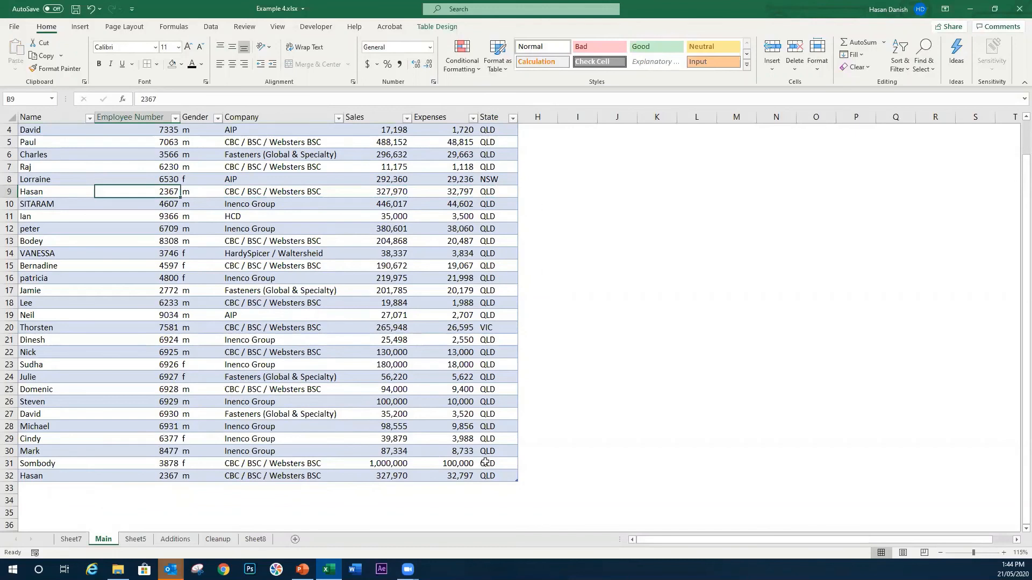
click(404, 289)
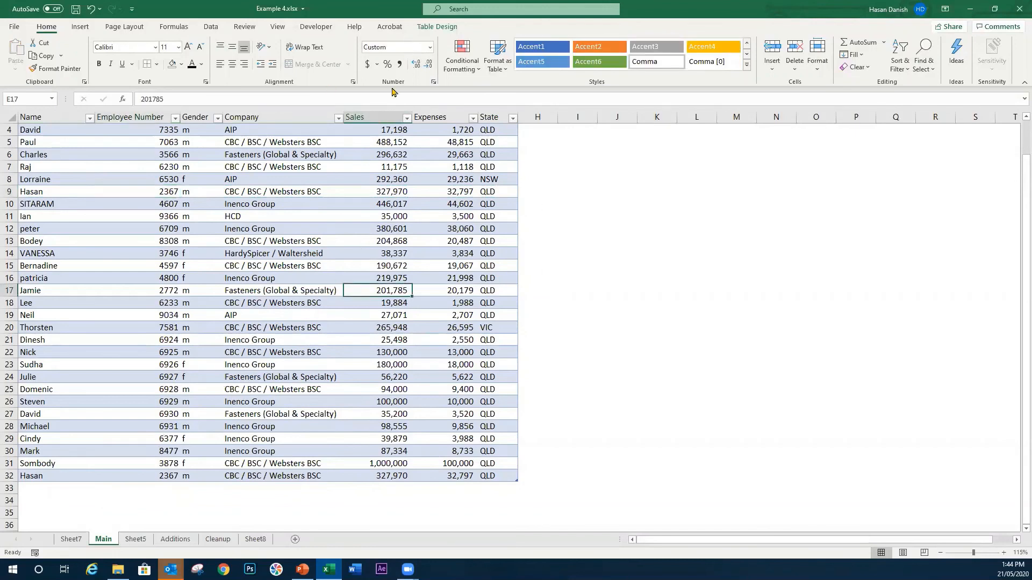
click(440, 25)
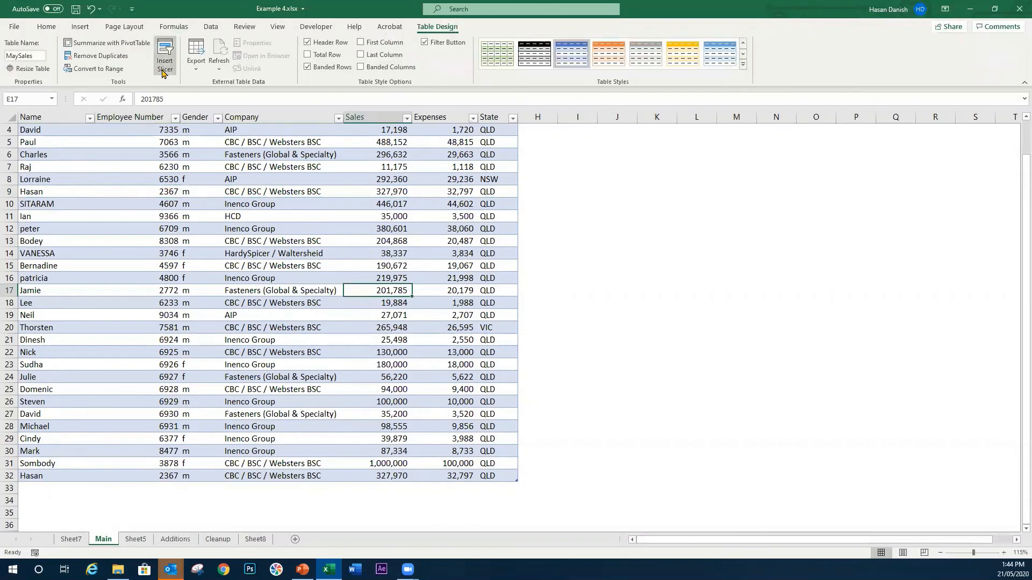
click(108, 57)
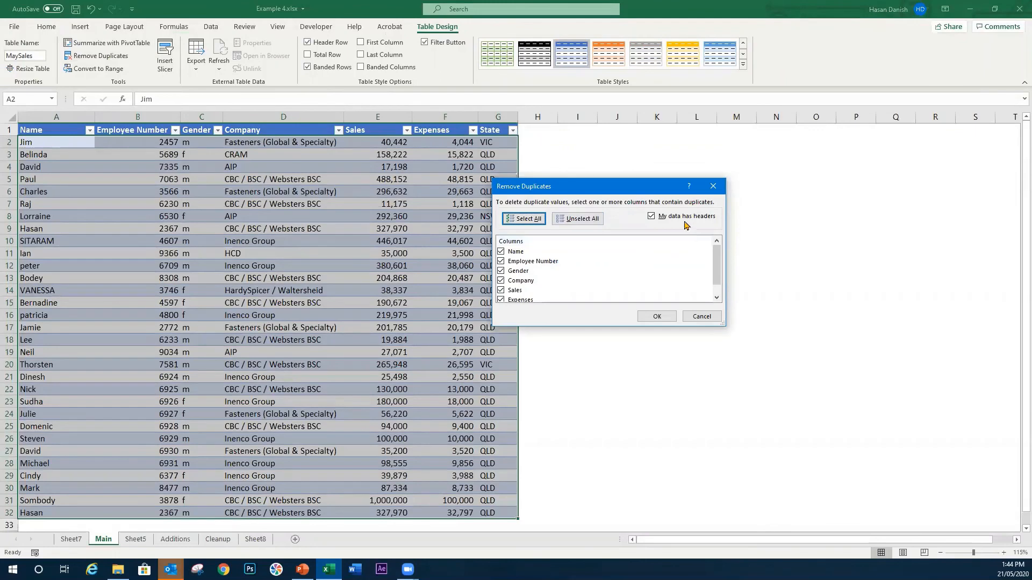
scroll(574, 293, down, 1)
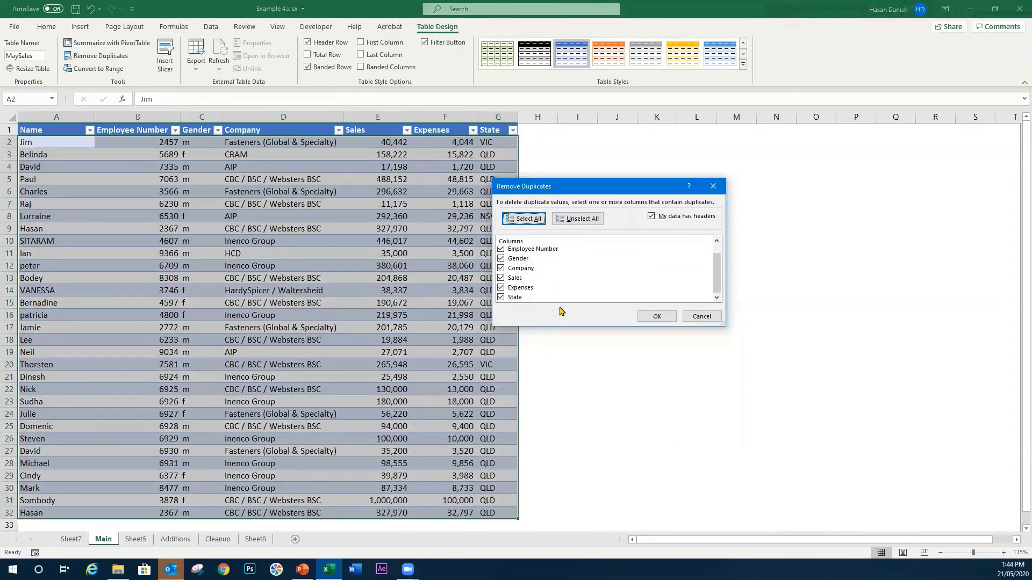
click(649, 317)
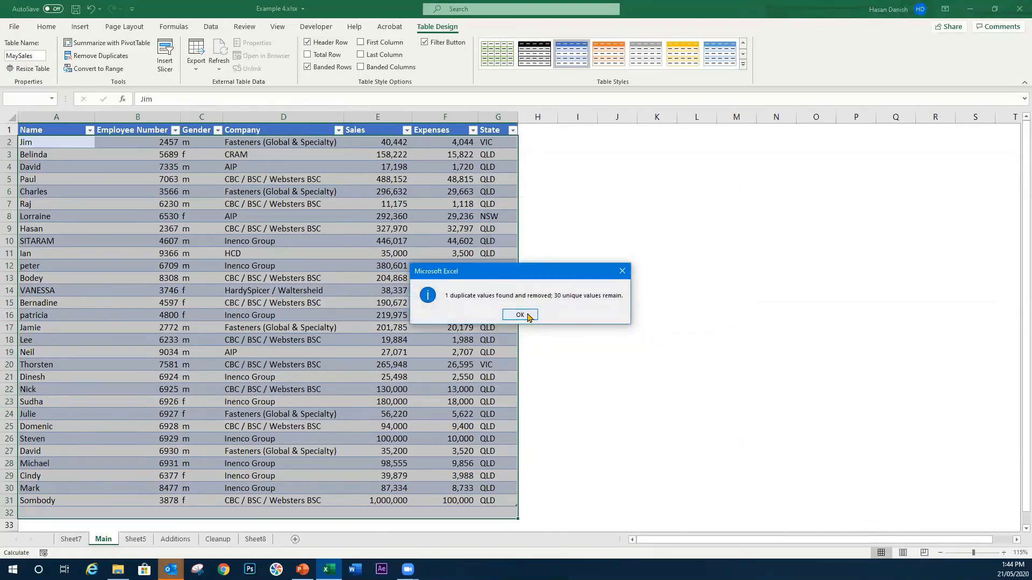
click(520, 315)
click(378, 328)
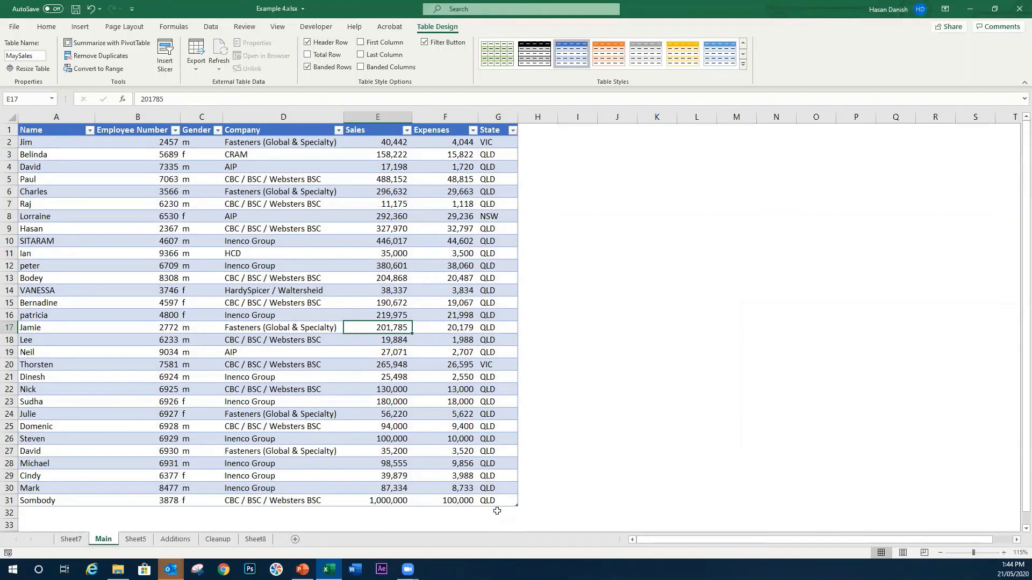
Duplicate the row 9 record again into row 32 at the end of the table
click(76, 516)
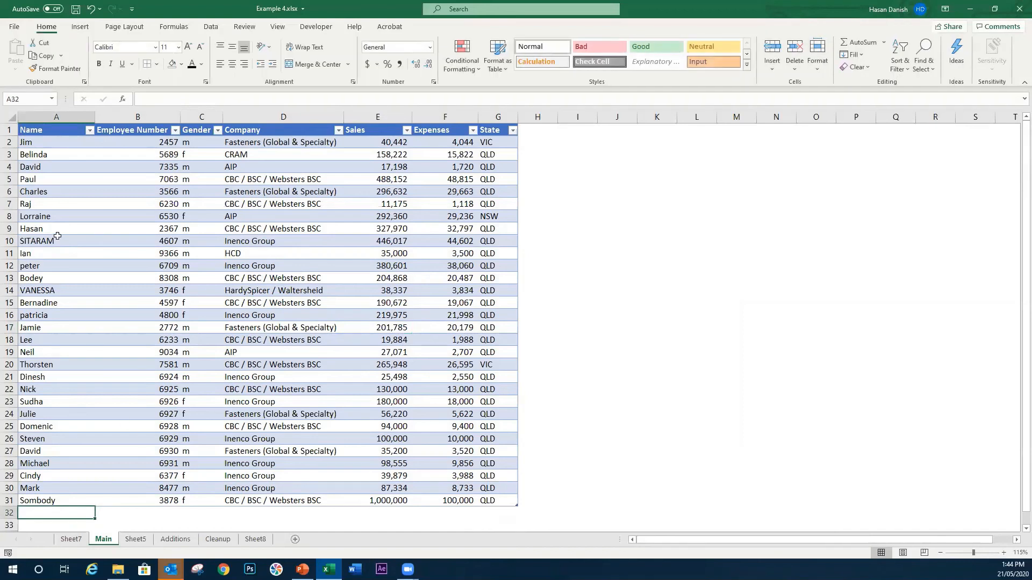
drag(58, 230, 491, 229)
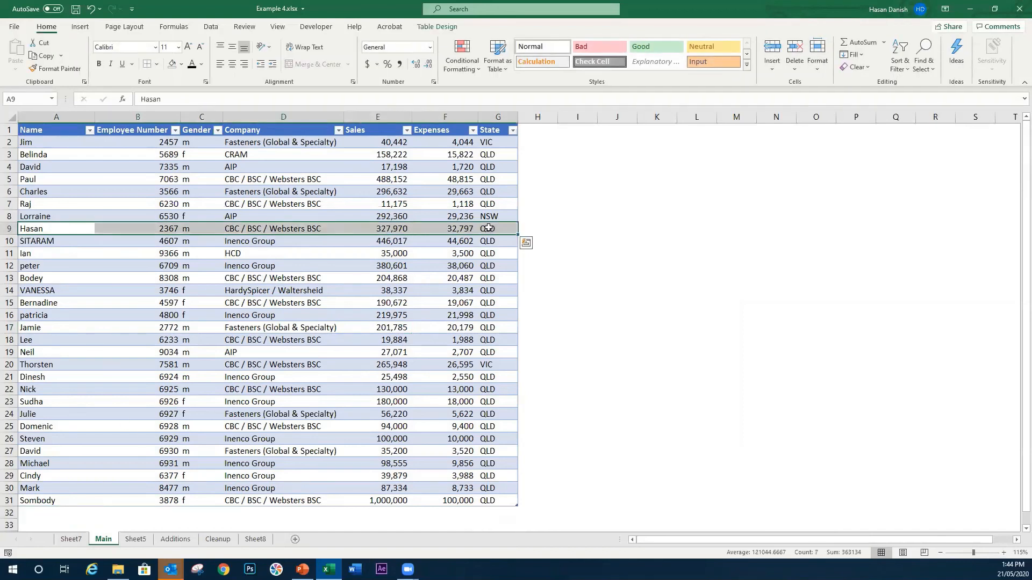
key(ctrl+c)
click(59, 513)
key(ctrl+v)
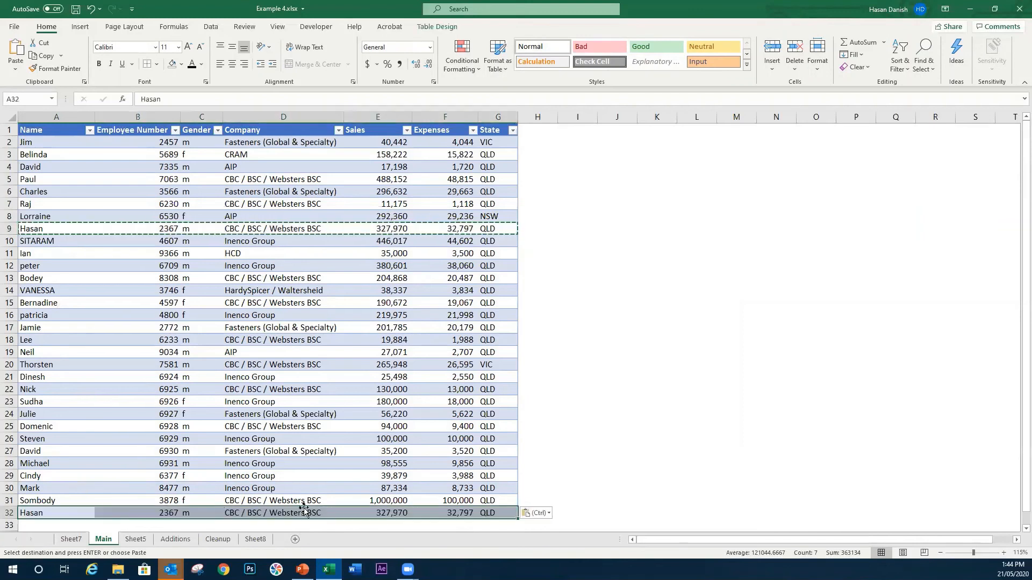
Set the Sales value of the copied record in E32 to 365635
click(243, 515)
click(461, 514)
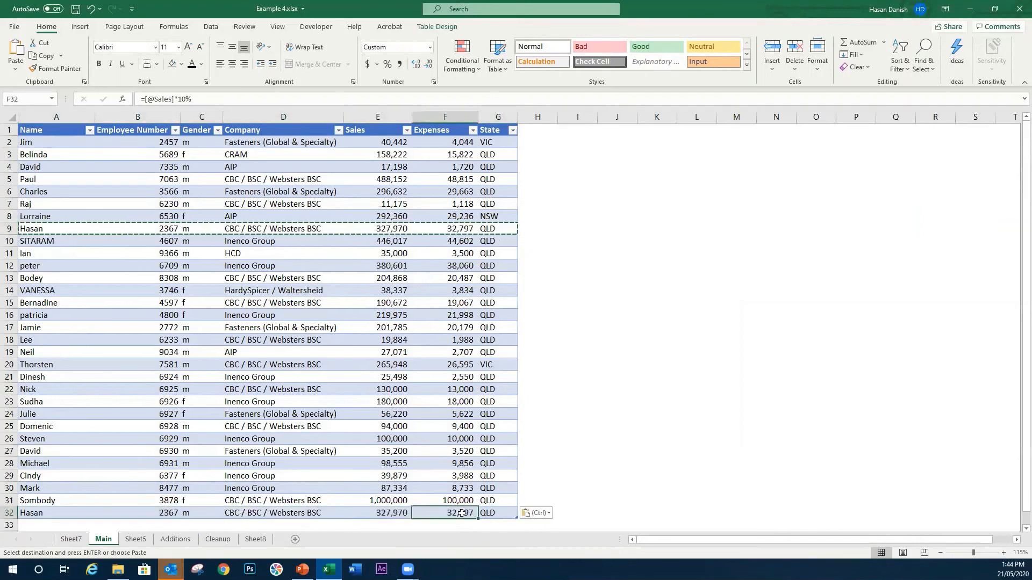
key(Left)
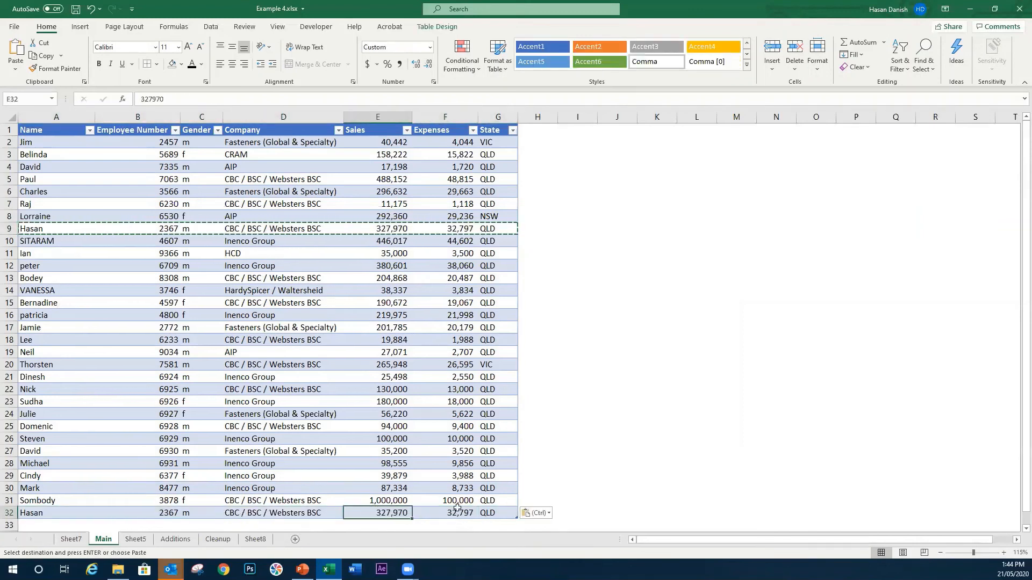
text(3656356)
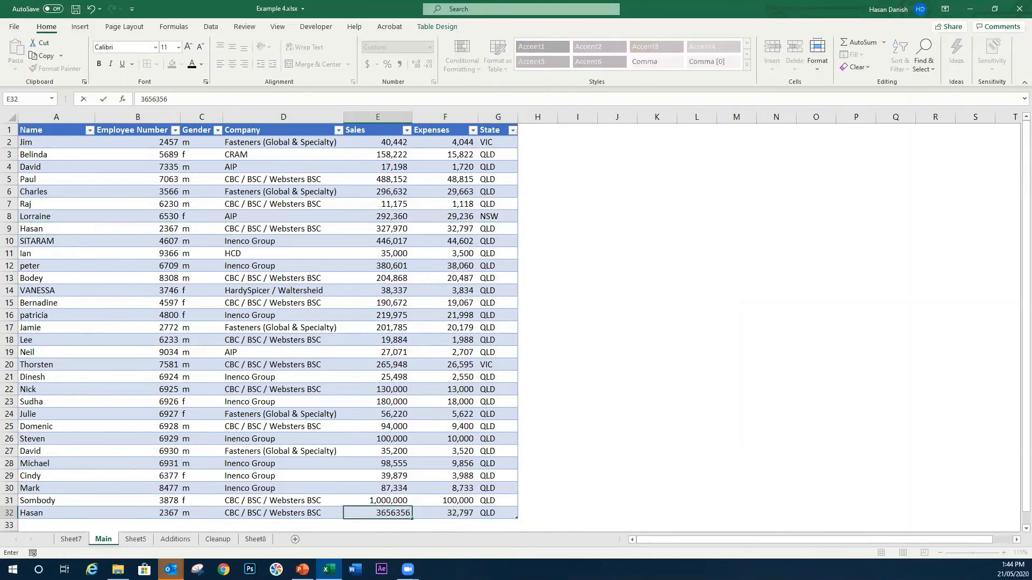
key(Up)
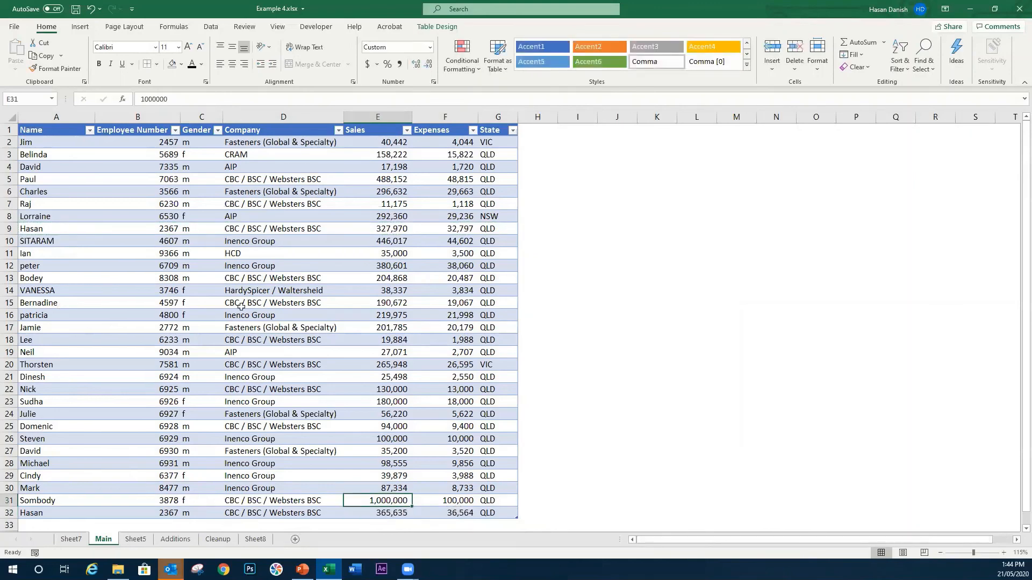
Start removing duplicates from the Main sheet's sales table and exclude every column from the comparison
click(314, 206)
click(437, 27)
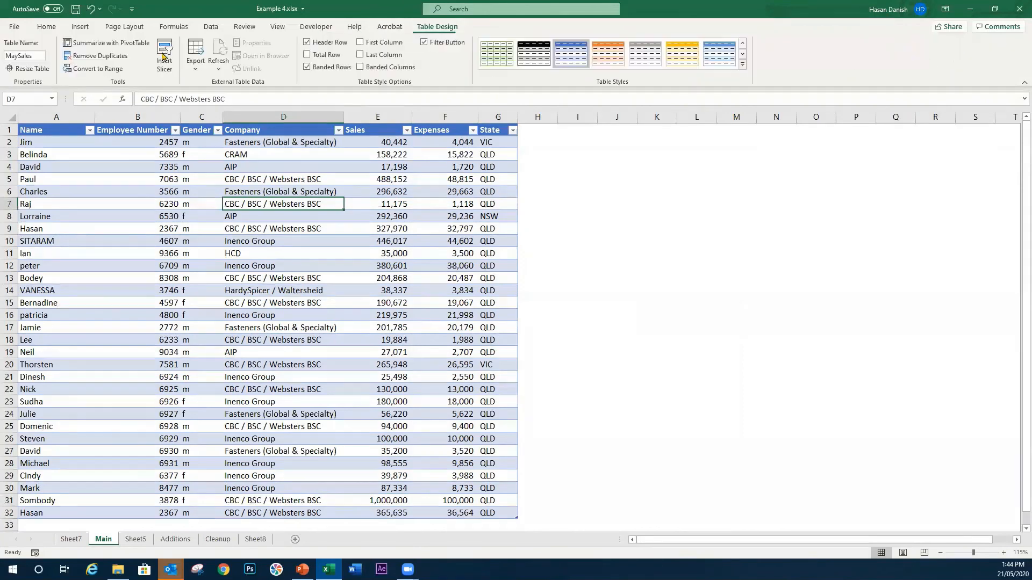
click(101, 56)
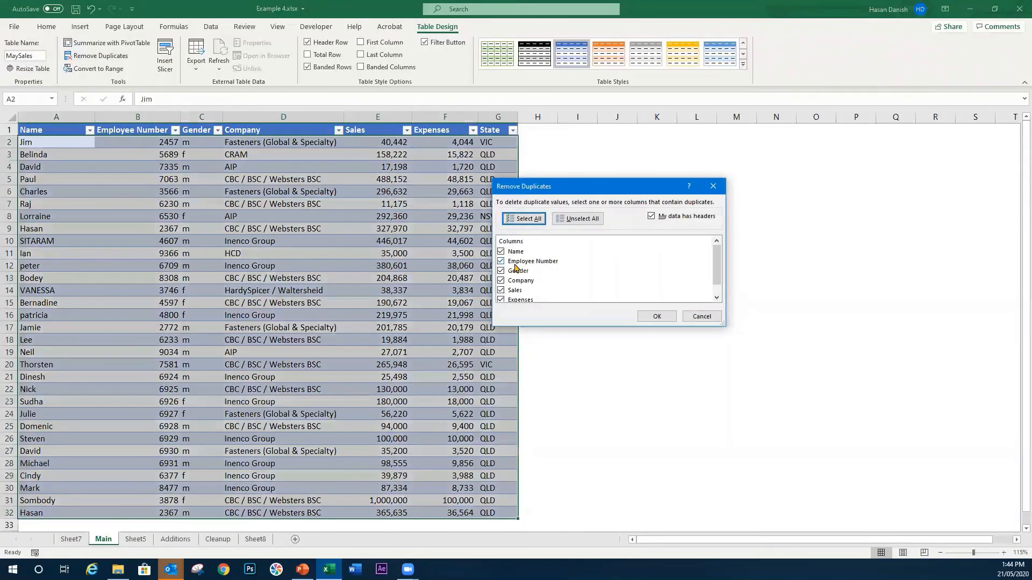
scroll(515, 267, down, 1)
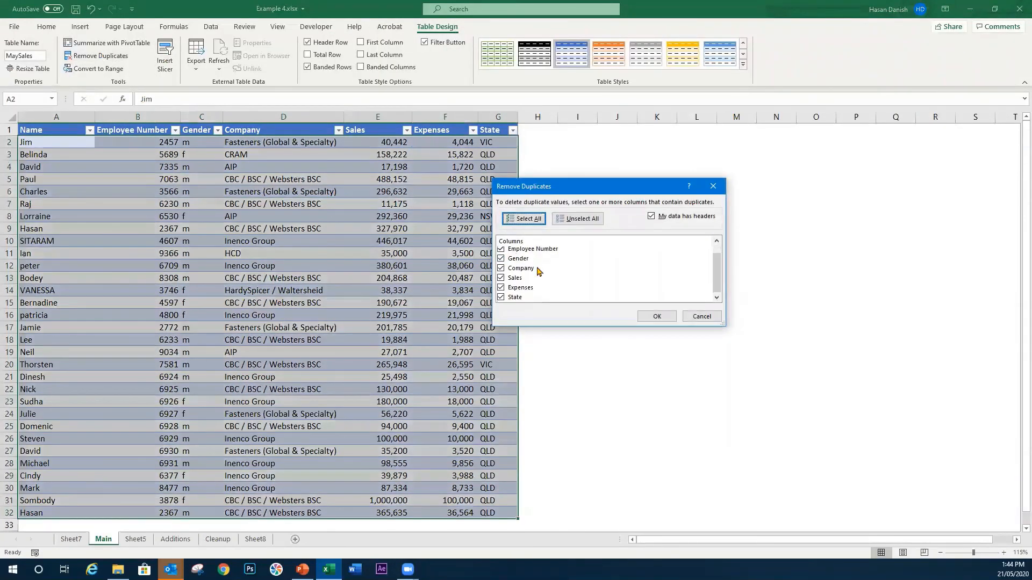
scroll(505, 250, up, 1)
click(501, 252)
click(500, 261)
click(499, 252)
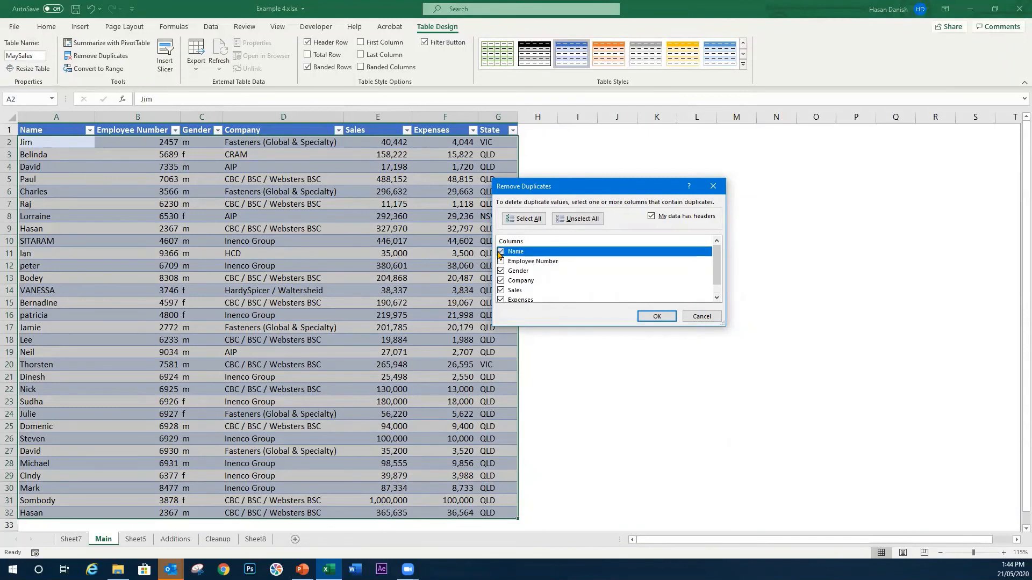
click(500, 251)
click(501, 261)
click(501, 270)
click(501, 281)
click(500, 290)
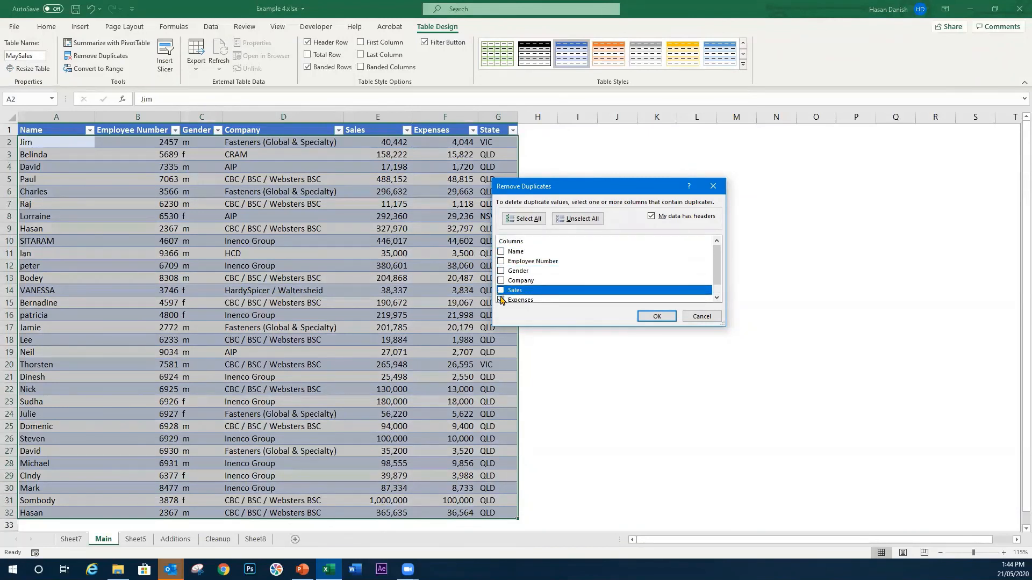
click(501, 300)
click(501, 297)
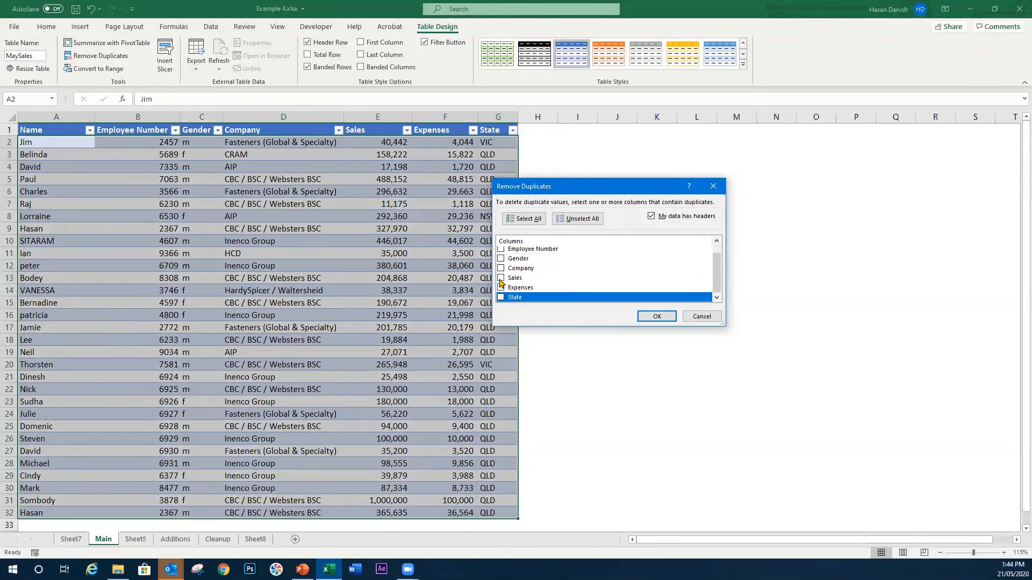
Run the duplicate removal on the Main sheet's table comparing only the Sales column, then dismiss the result
click(501, 278)
click(656, 317)
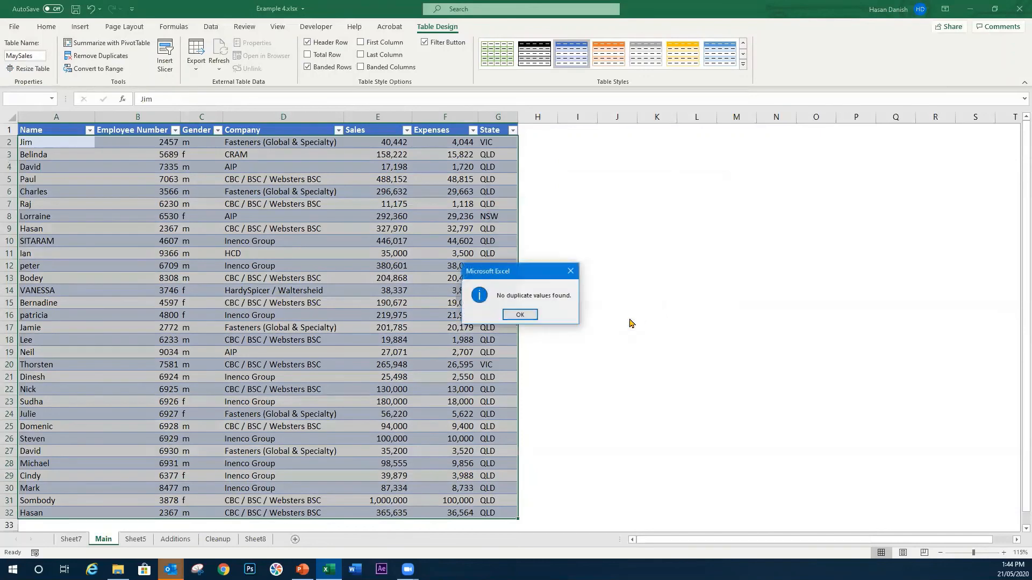
click(529, 315)
click(283, 204)
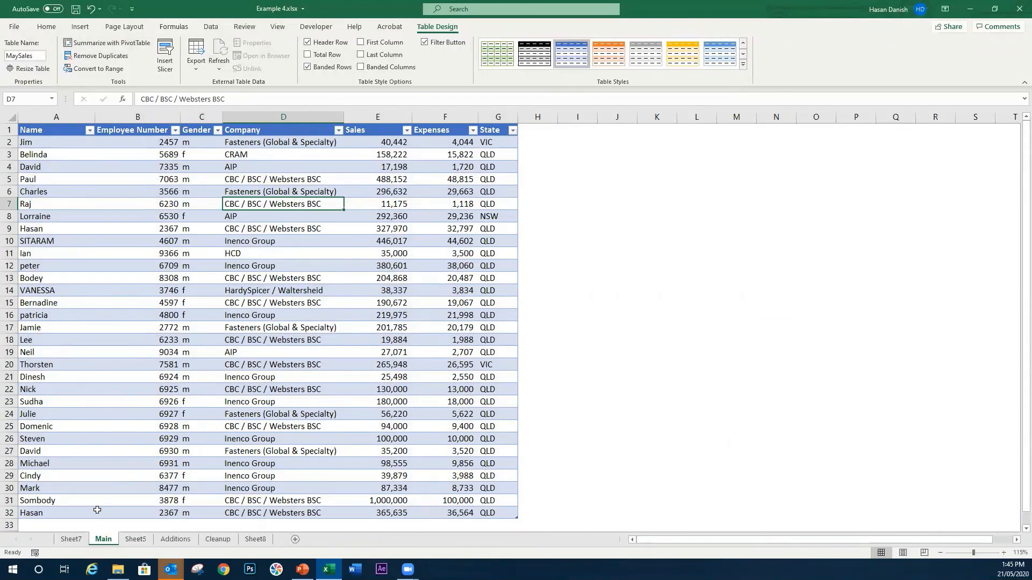
Switch to the Session 4 presentation in PowerPoint, start the slide show from the "Shortcut of the month" title slide and advance one slide
click(303, 569)
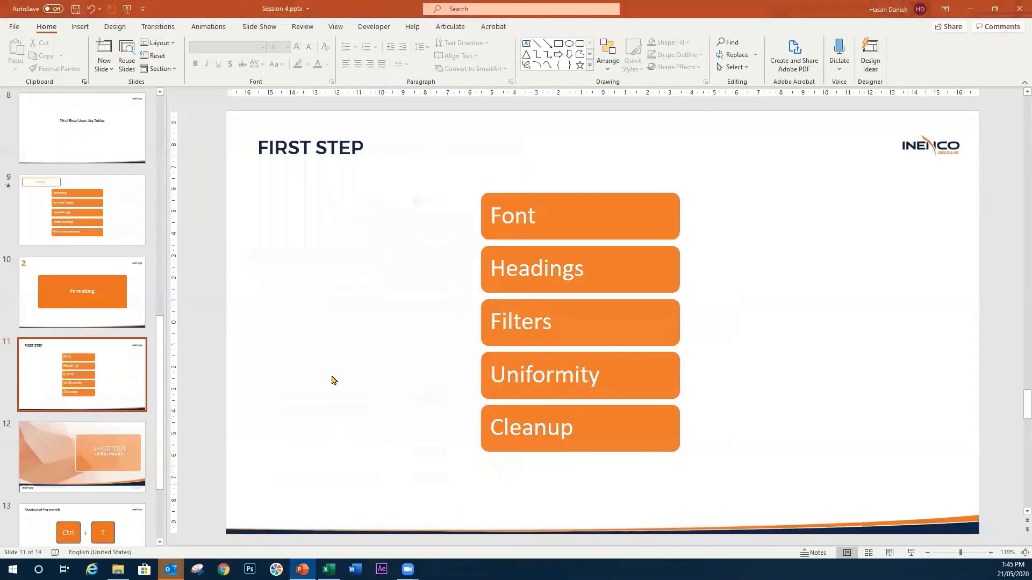
click(105, 470)
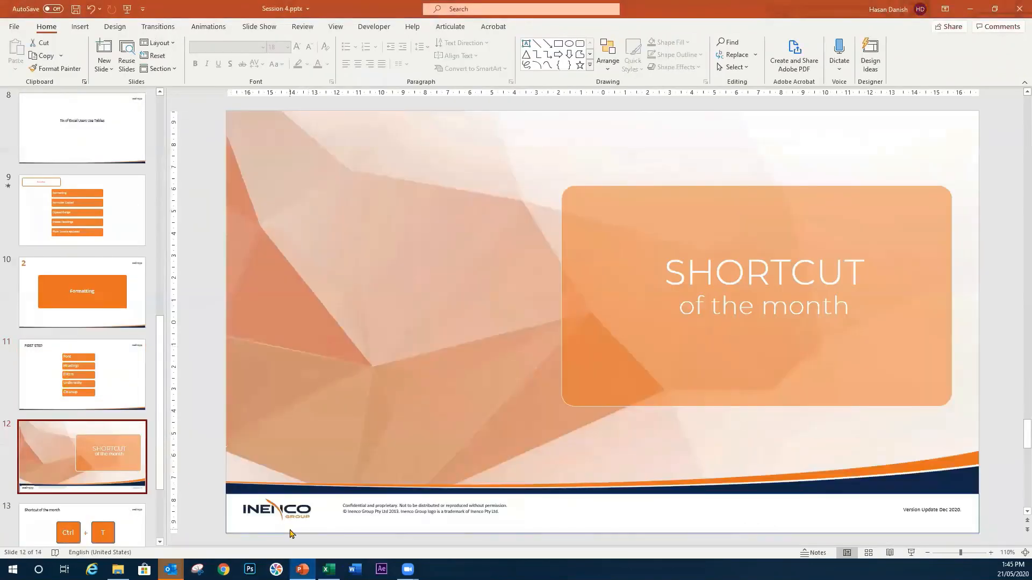
key(shift+F5)
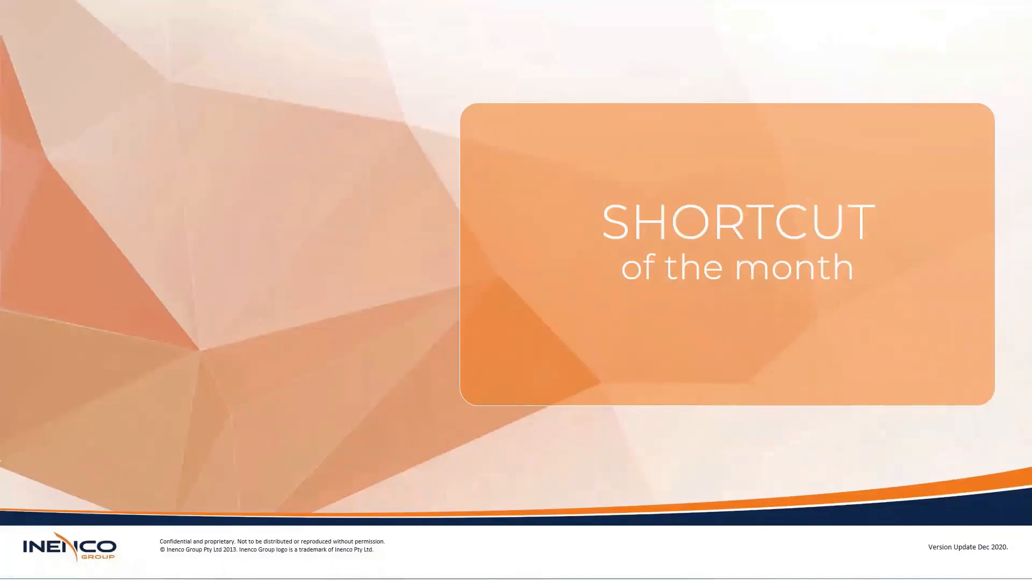
key(Right)
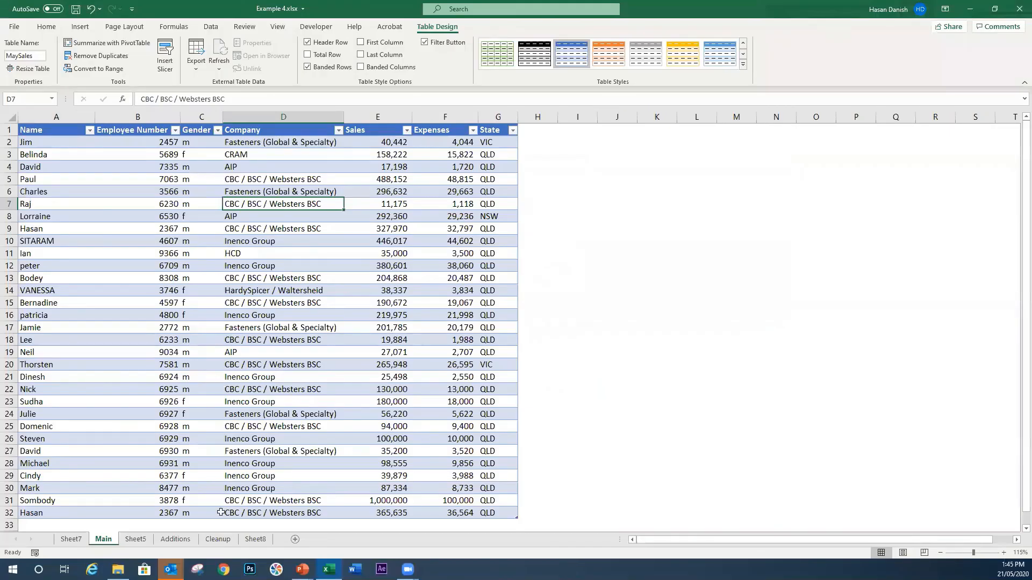
On Sheet8, convert the parts data in B1:F59 into a table with headers
click(253, 540)
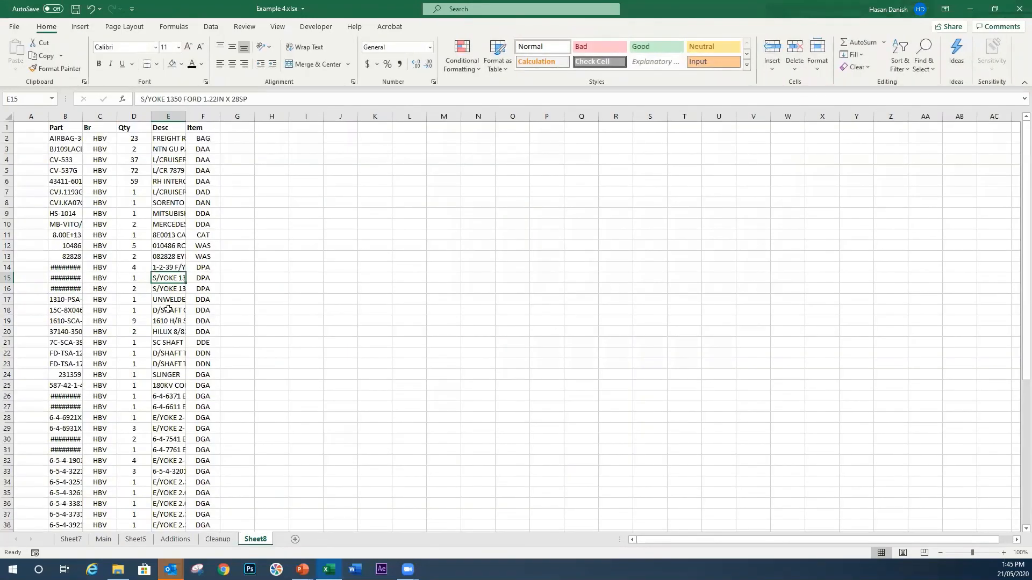
key(ctrl+t)
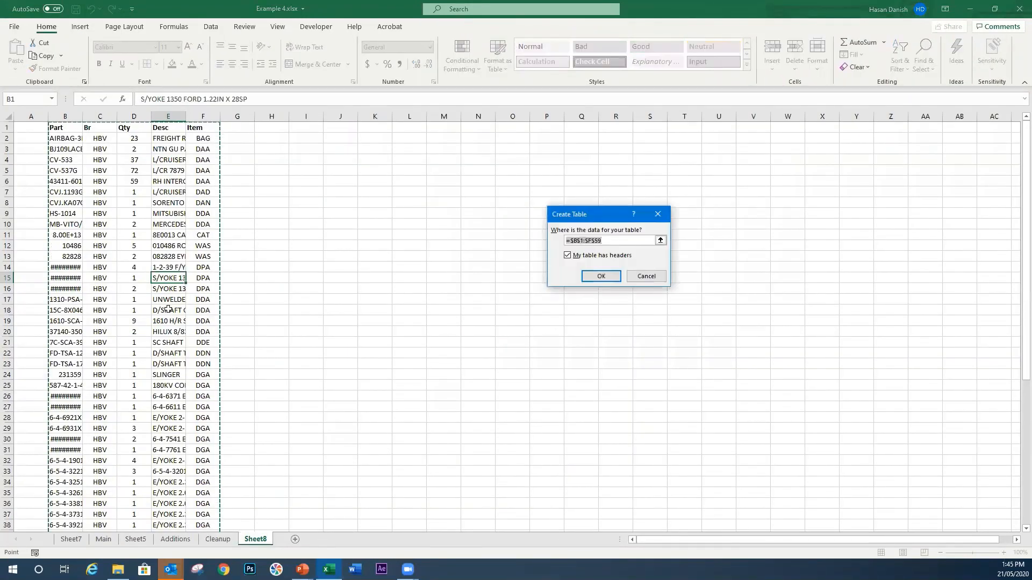
key(Return)
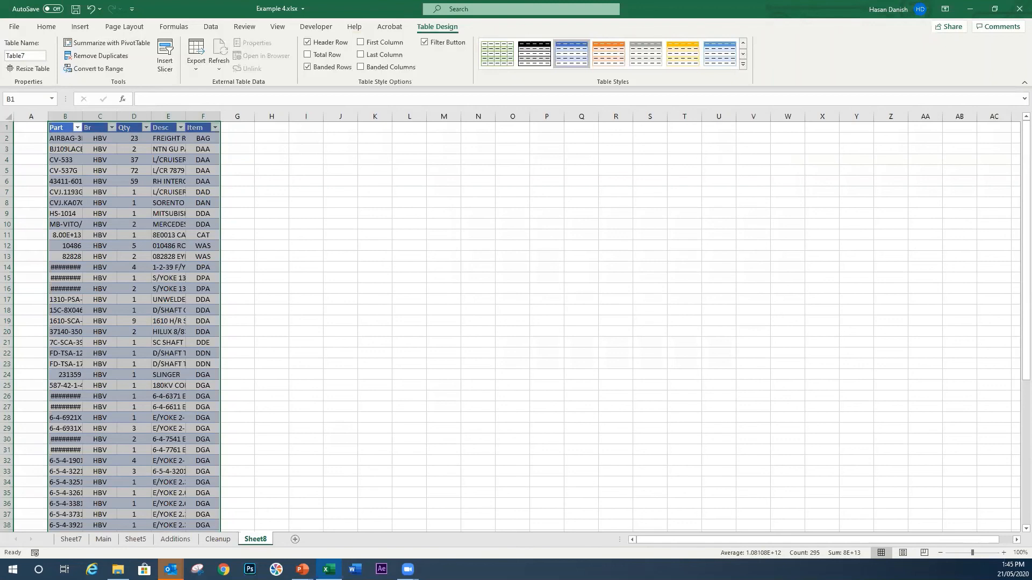
Return to the running PowerPoint slide show and advance it to the Closing slide
click(302, 569)
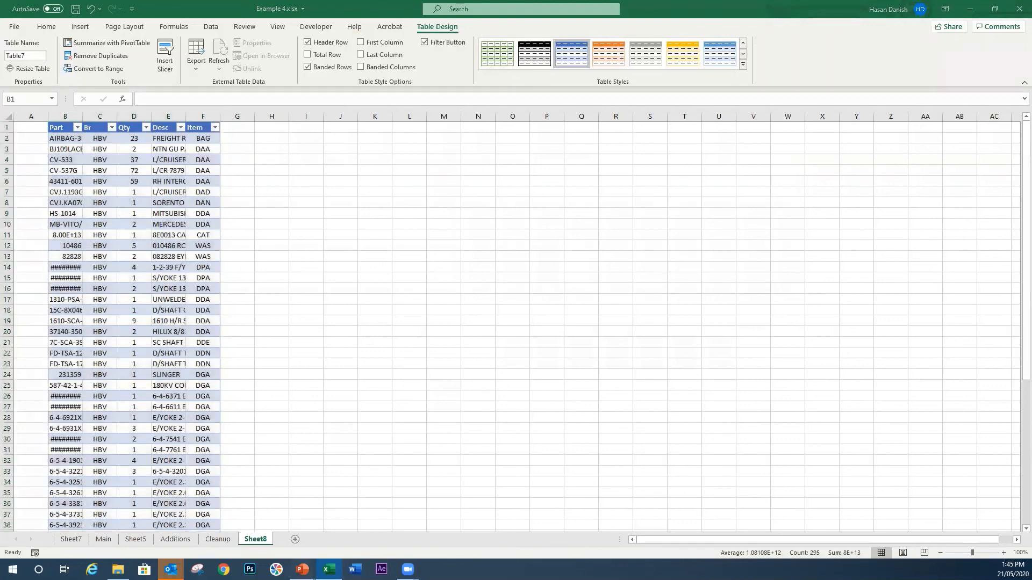
click(313, 529)
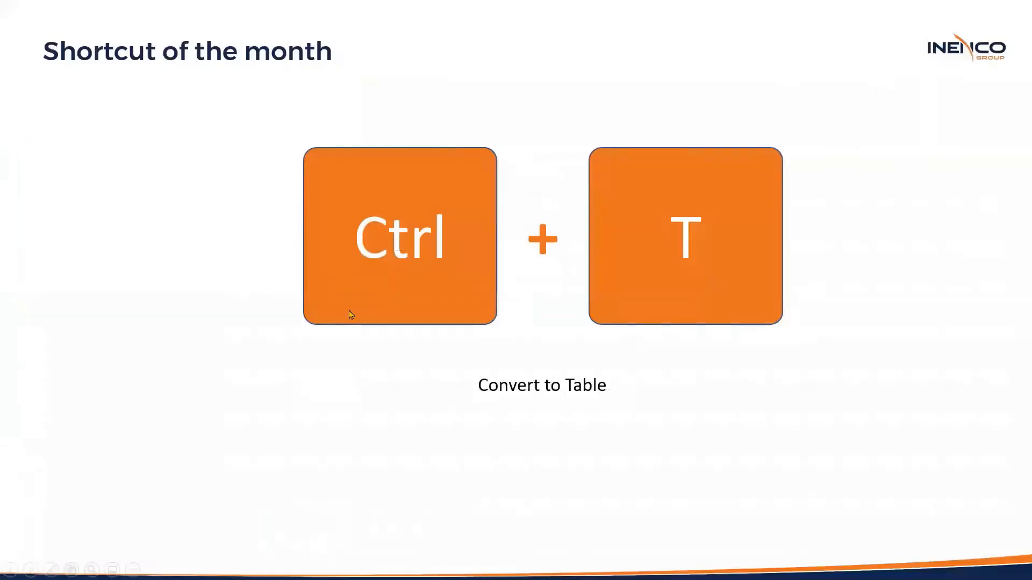
click(392, 320)
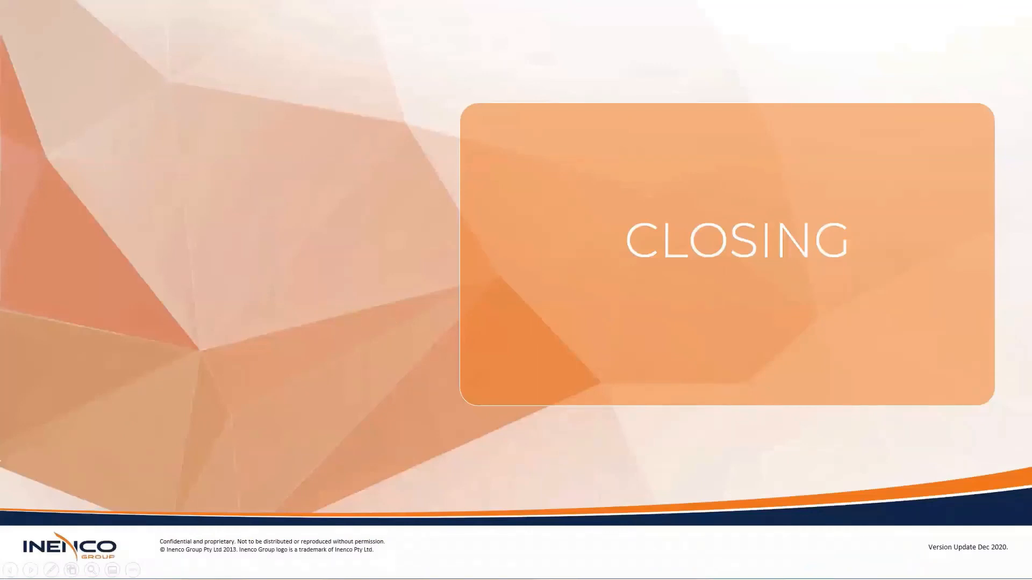